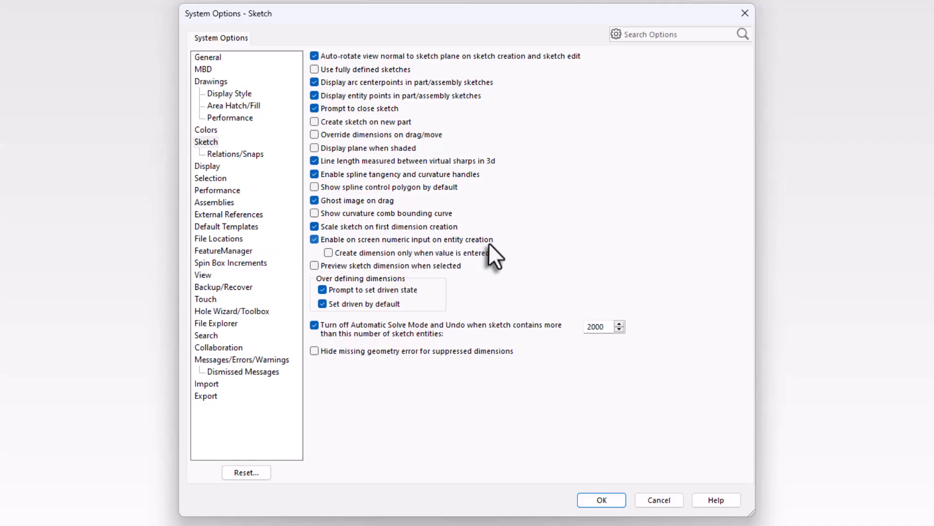
Step: Enable creating dimensions only when a value is entered in the sketch options and apply the settings
click(328, 252)
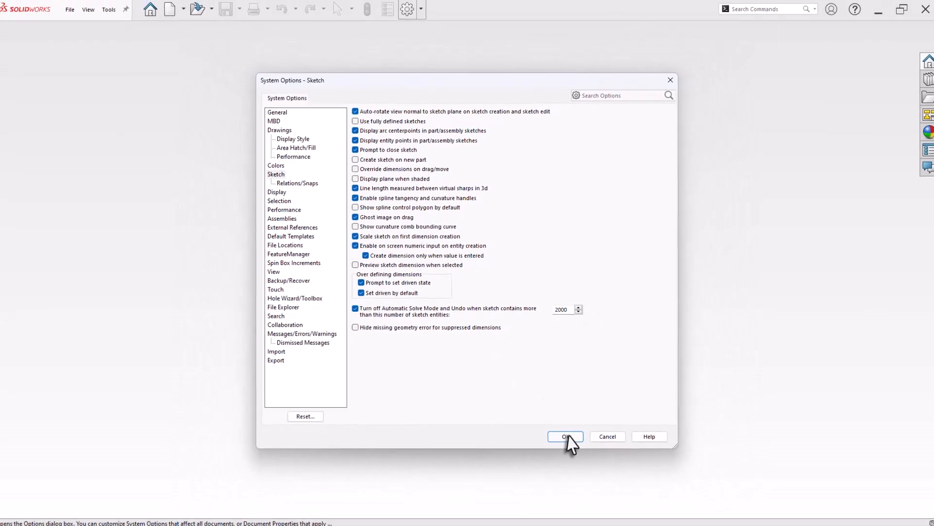
click(565, 434)
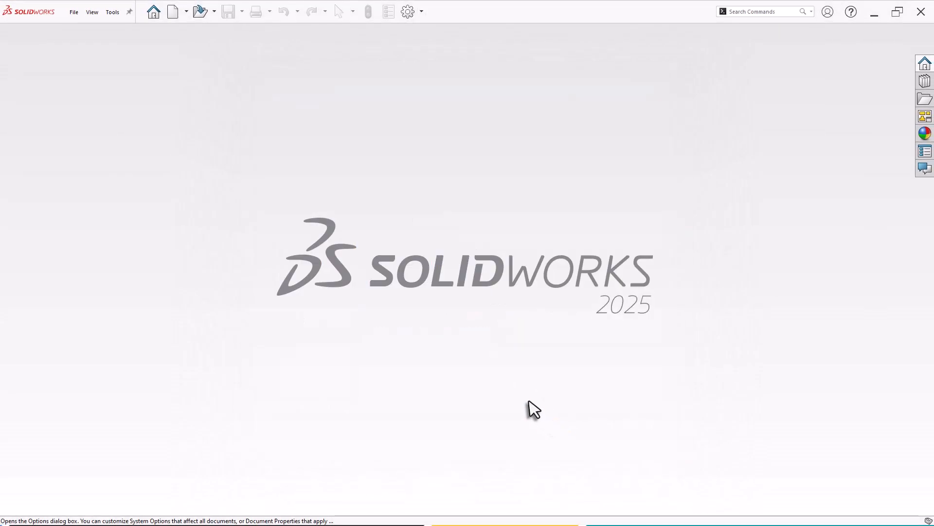
Step: Create a new part document and start a sketch on the Front Plane
click(172, 13)
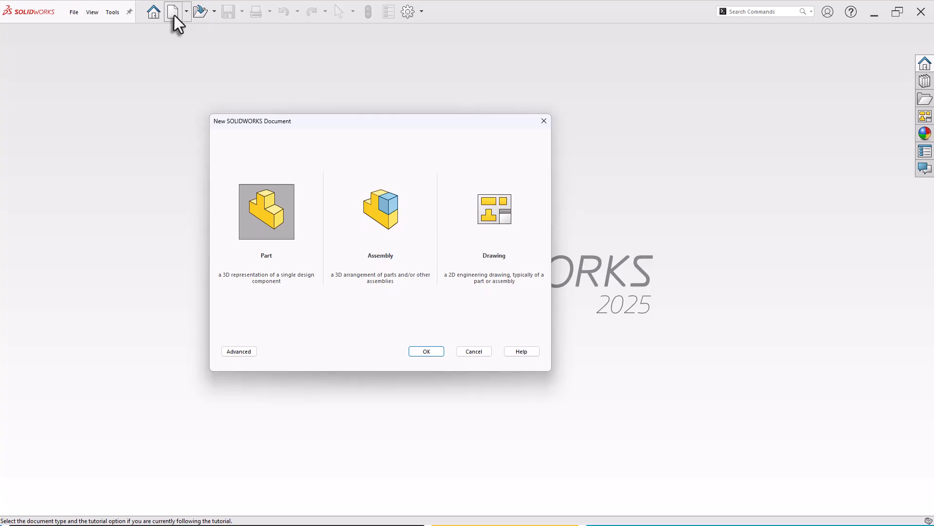
click(427, 351)
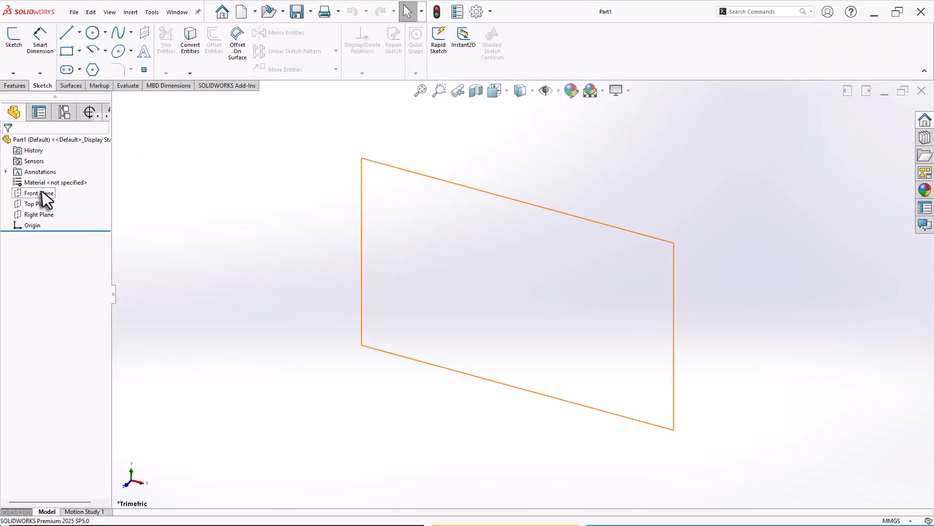
click(44, 193)
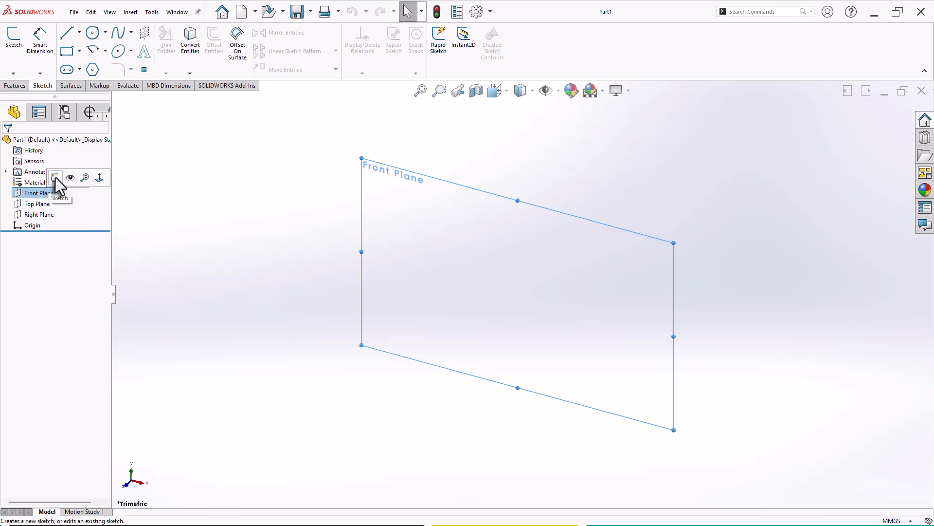
click(55, 177)
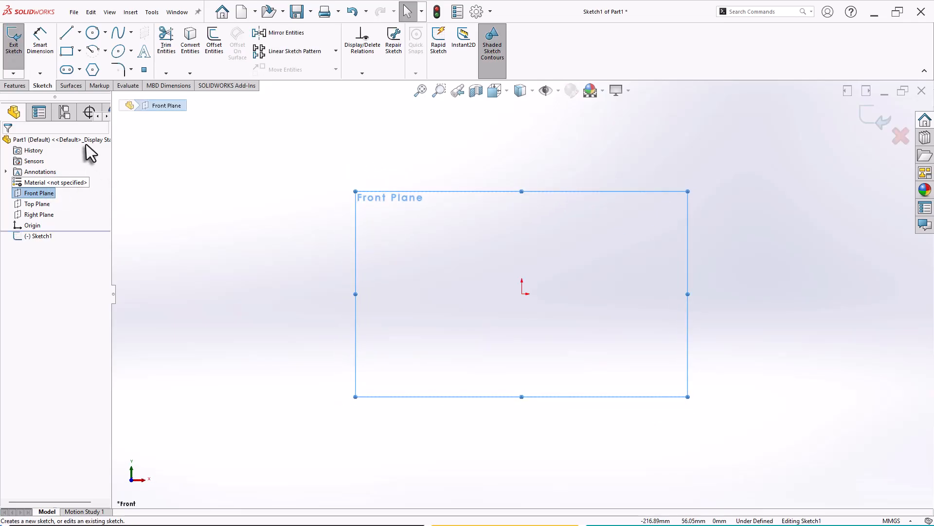
Step: Sketch a closed triangle from the origin with a 50 mm horizontal base and a 40 mm right side
click(66, 34)
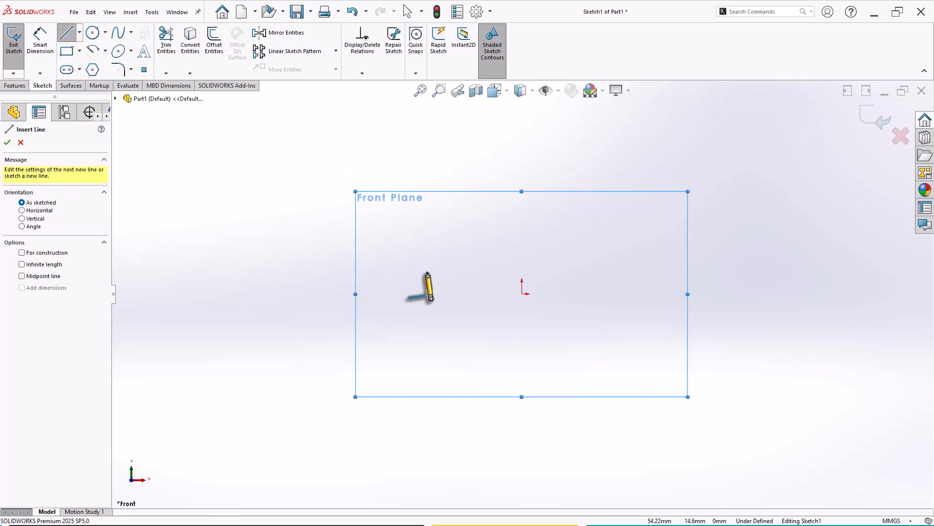
click(523, 294)
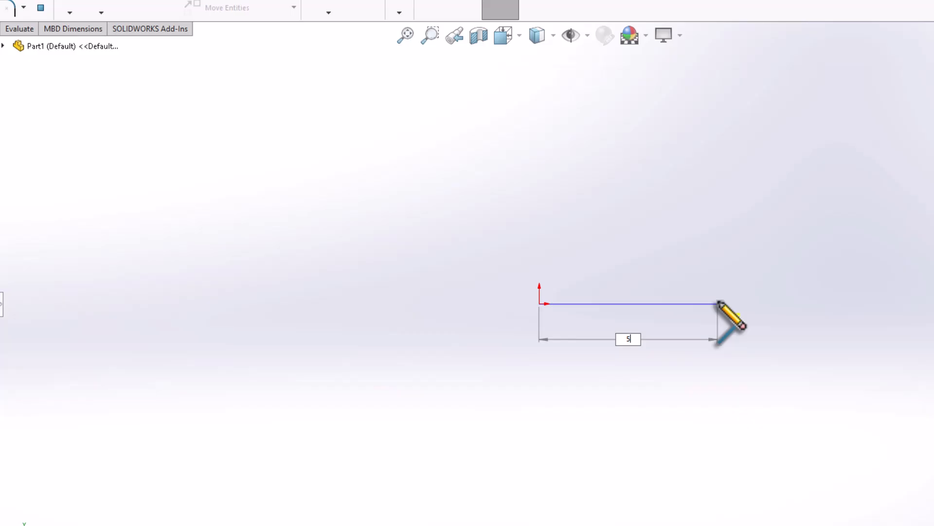
key(Return)
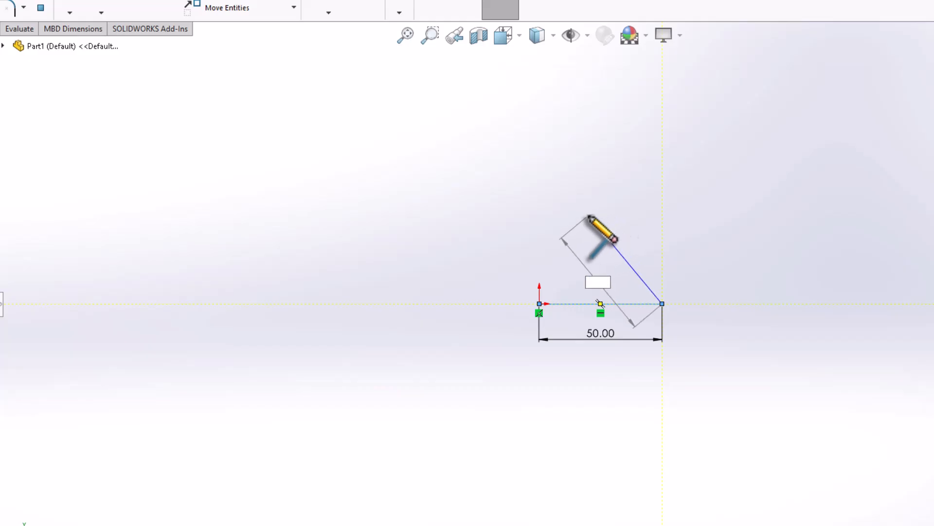
text(47)
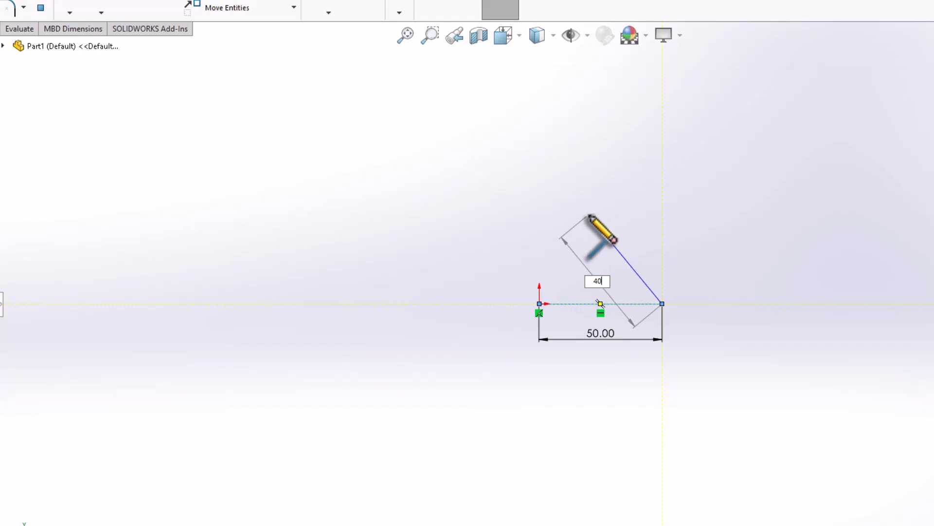
key(Return)
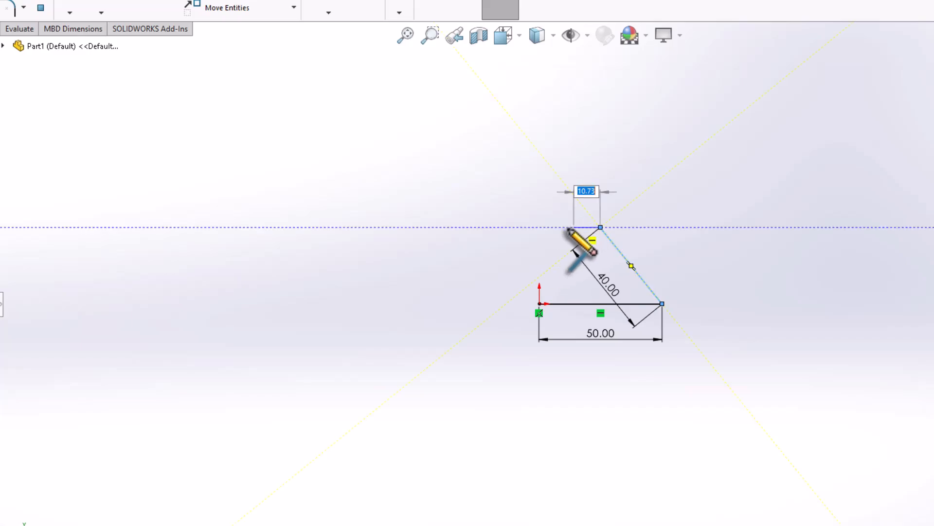
click(539, 303)
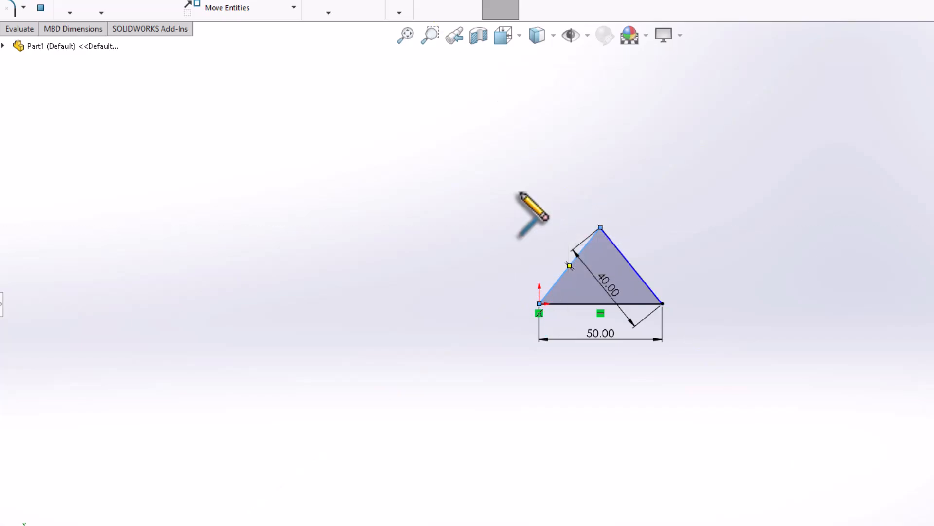
right_click(520, 195)
click(543, 205)
Step: Move the 40 mm dimension outside the triangle, alongside its right edge
scroll(669, 266, down, 4)
scroll(659, 293, down, 2)
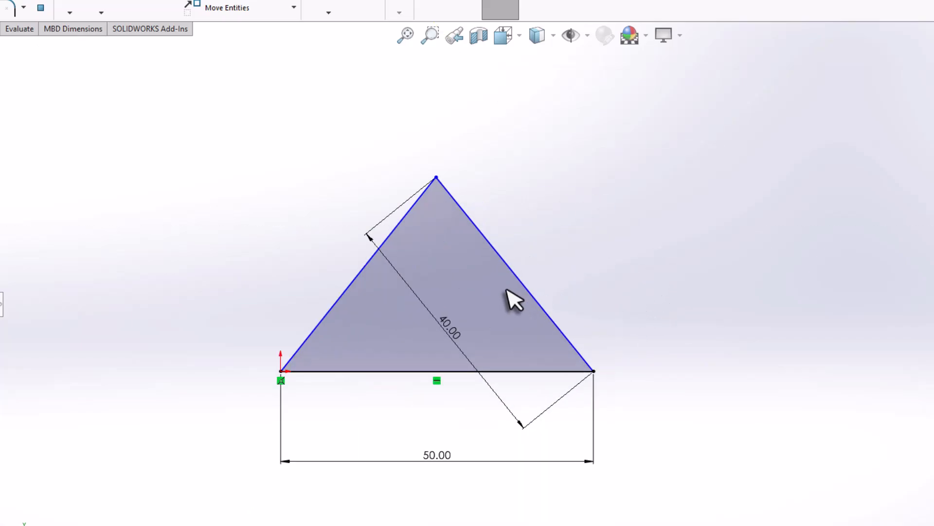
drag(454, 334, 609, 224)
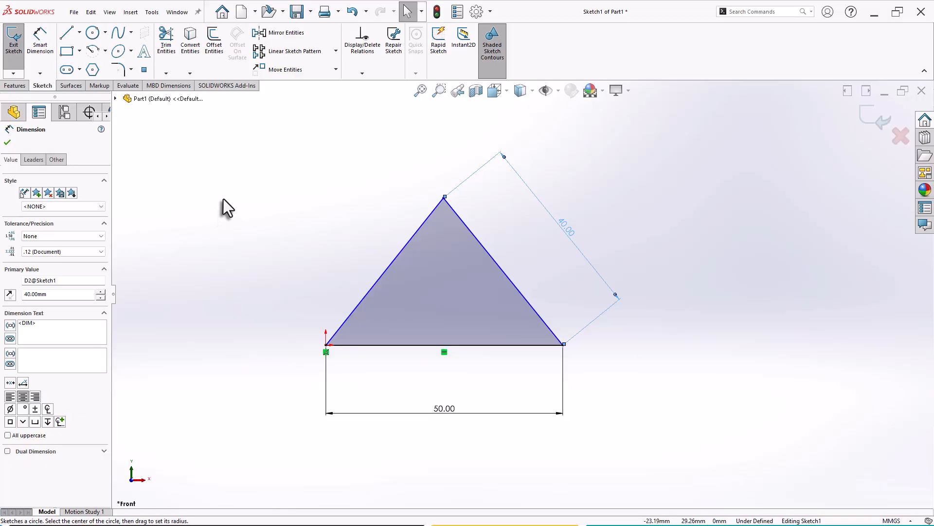
Step: Dimension the angle between the triangle's base and right side as 50 degrees
right_drag(223, 199, 225, 184)
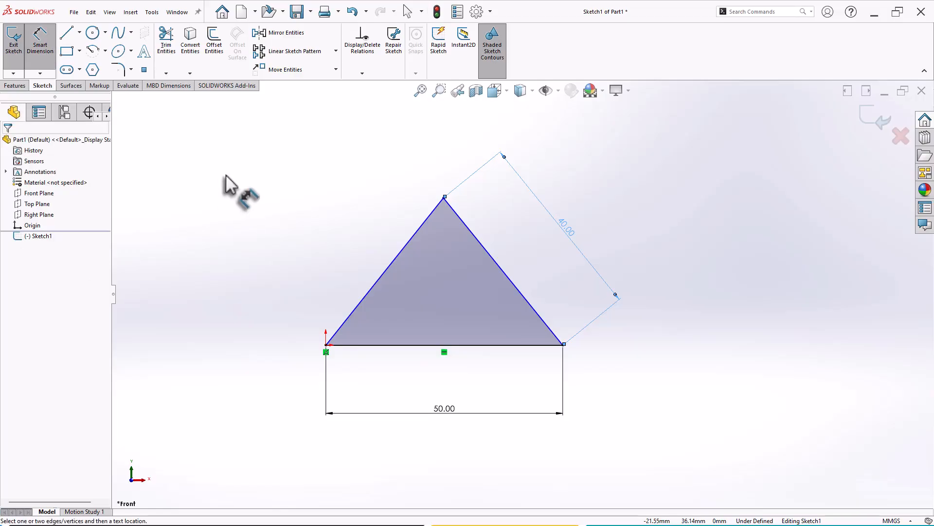
click(509, 347)
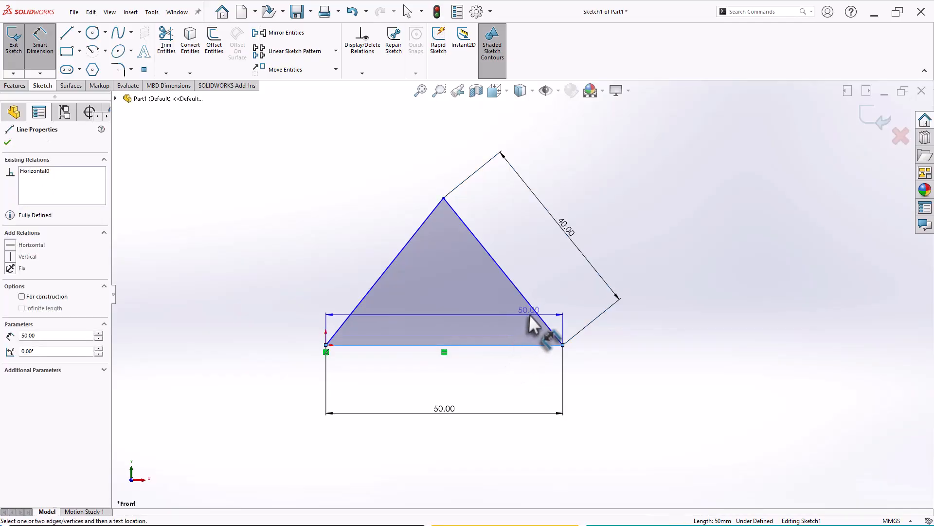
click(539, 319)
click(504, 317)
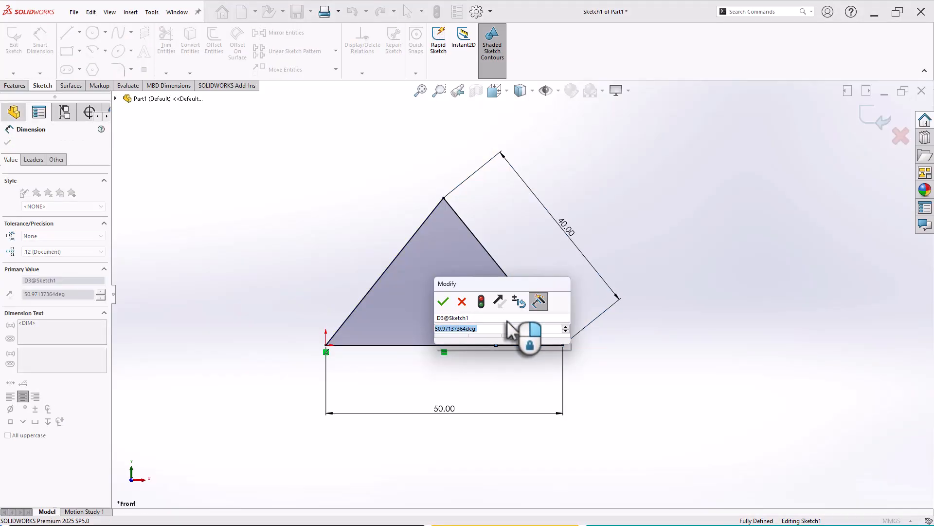
text(50)
key(Return)
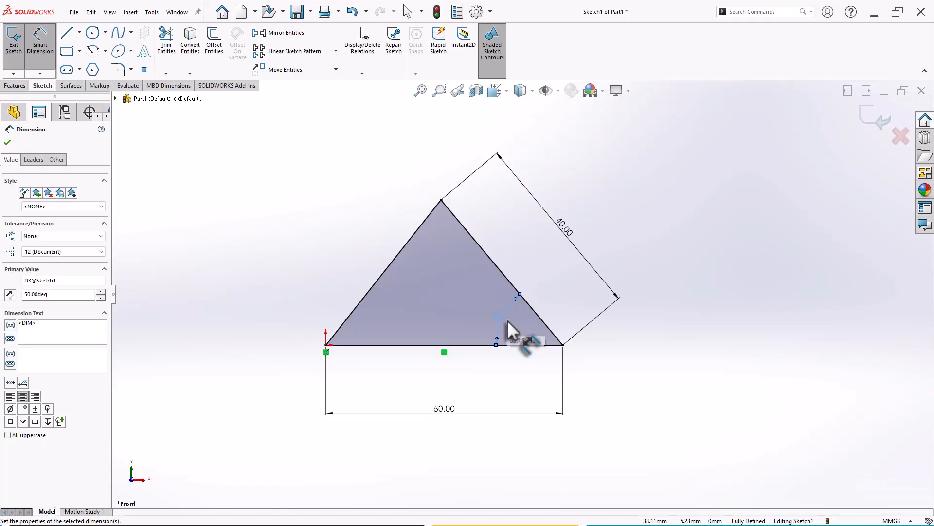
click(649, 355)
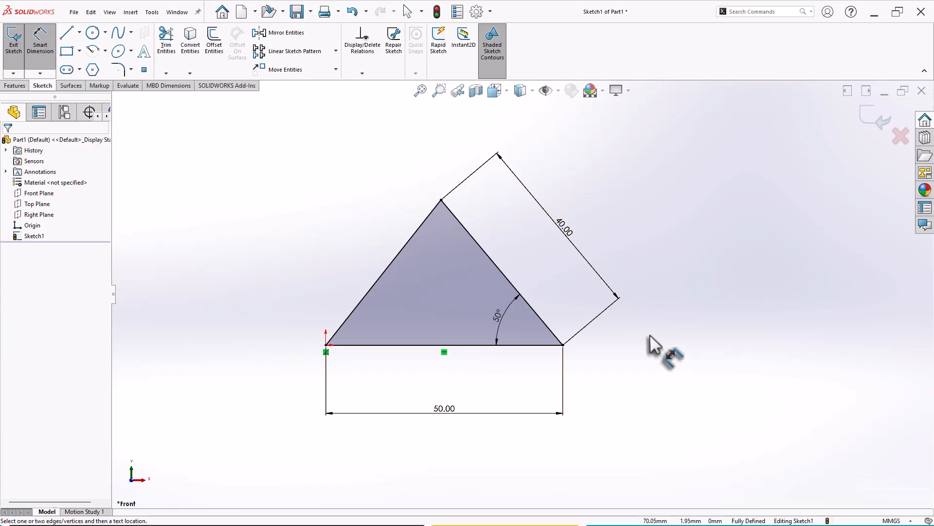
Step: Draw a 10 mm diameter circle inside the triangle near its lower-left corner and shift its centre slightly
click(92, 33)
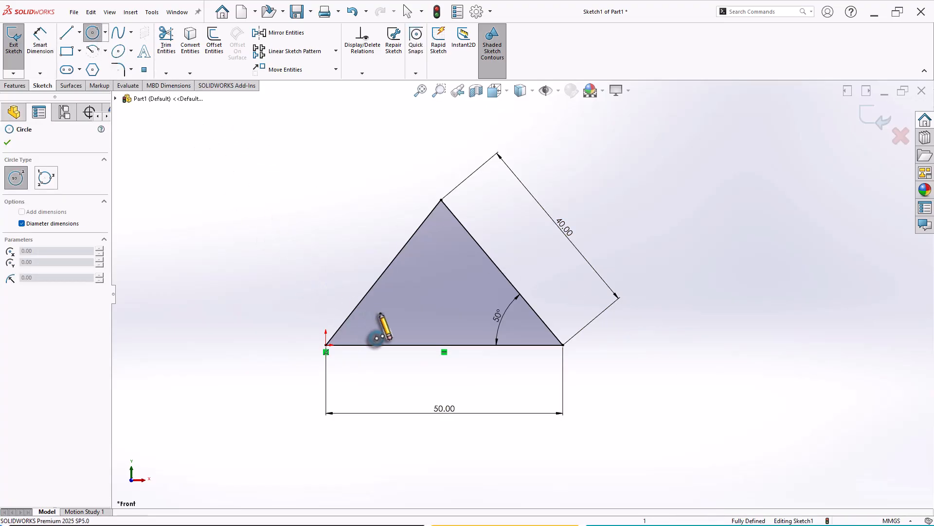
click(398, 311)
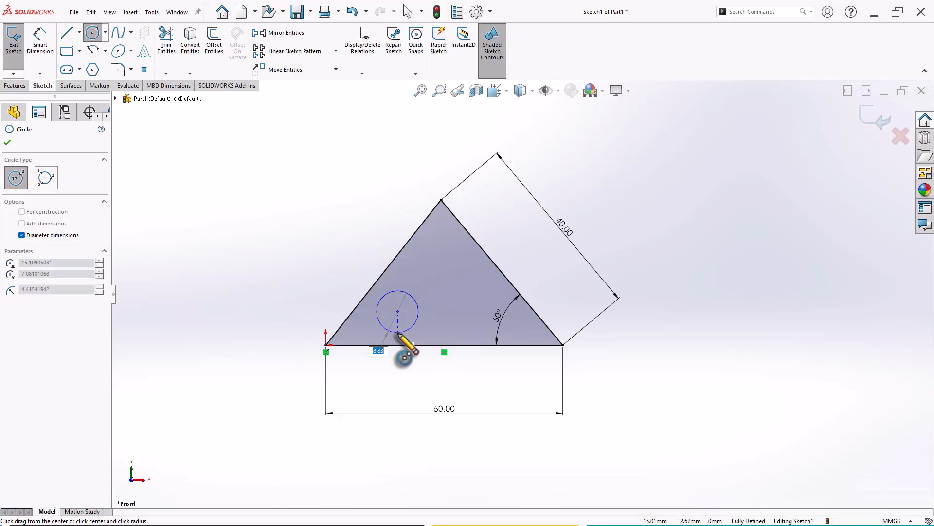
text(10)
key(Return)
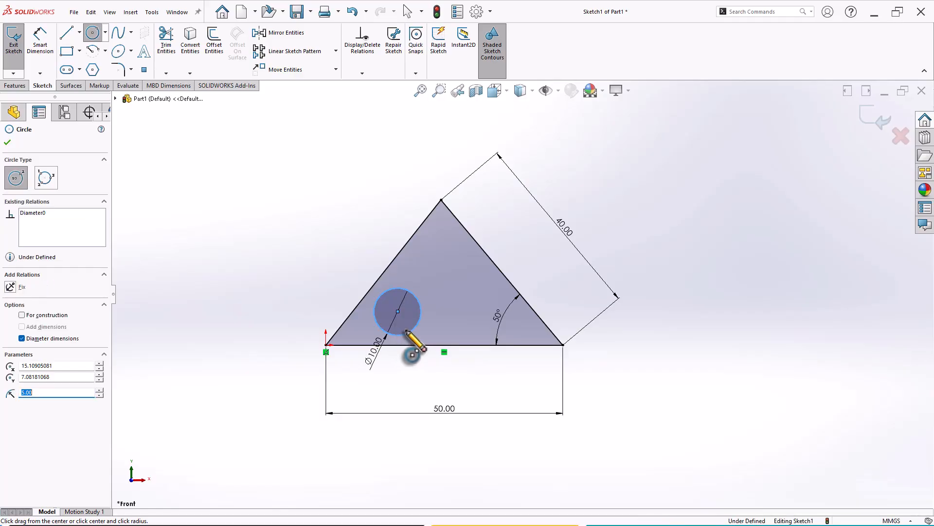
key(Escape)
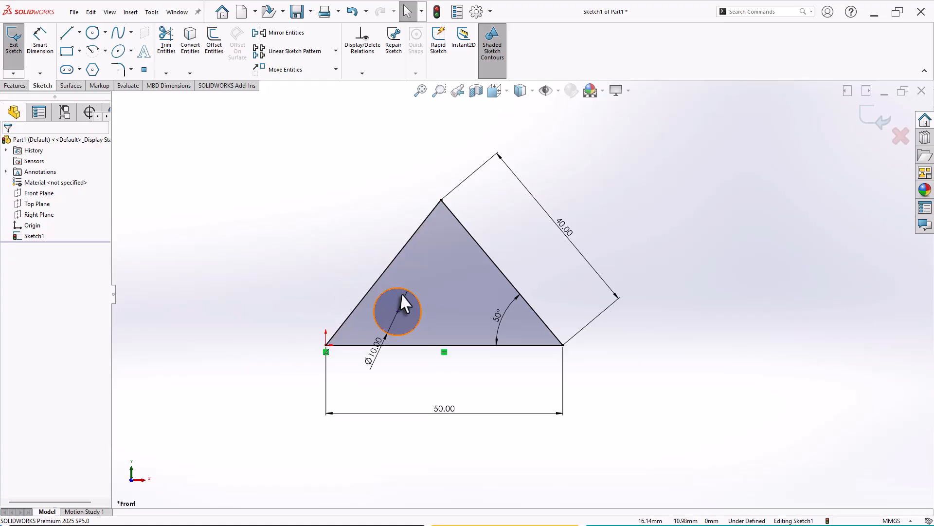
scroll(419, 328, down, 4)
scroll(417, 321, up, 2)
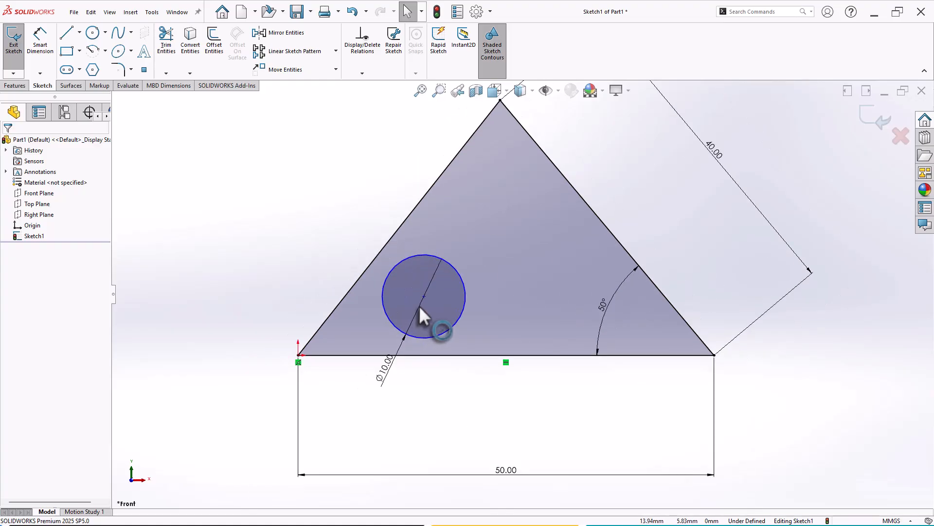
drag(422, 294, 439, 305)
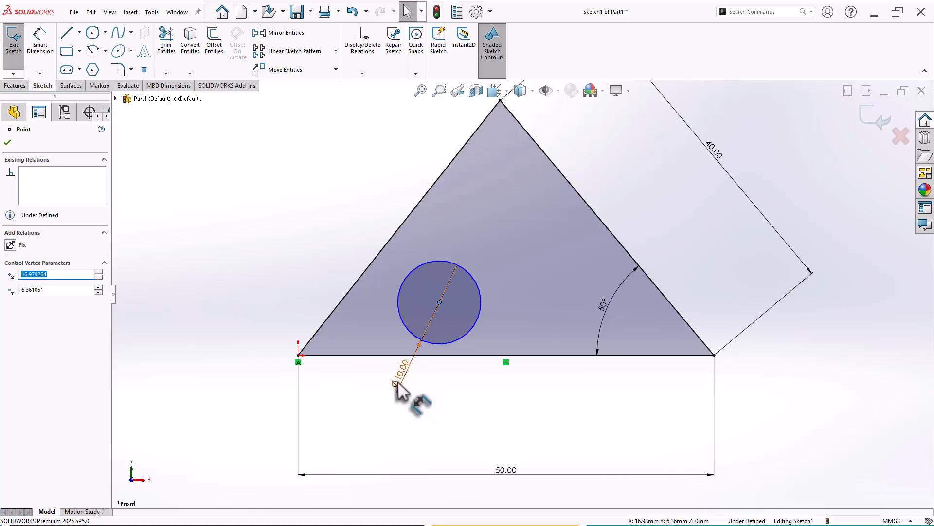
Step: Add a tangent relation between the circle and the triangle's left side
click(375, 262)
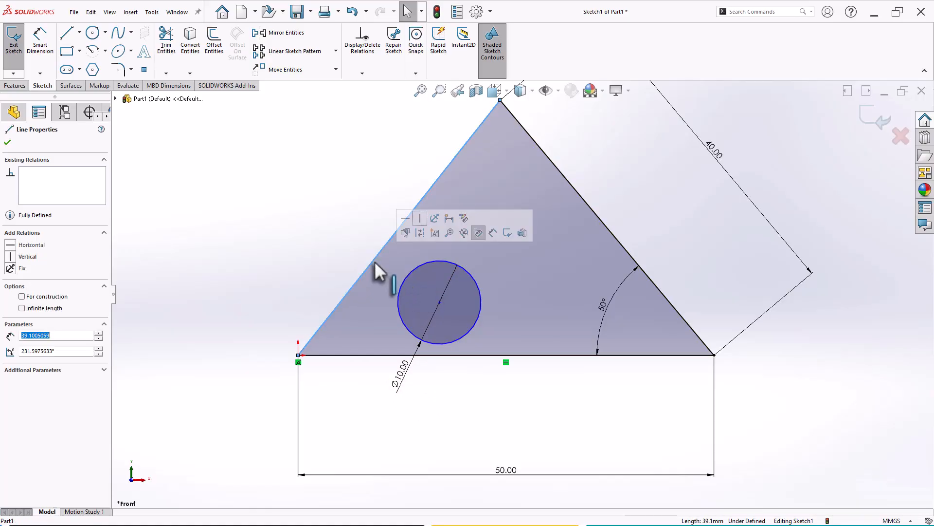
ctrl+click(410, 271)
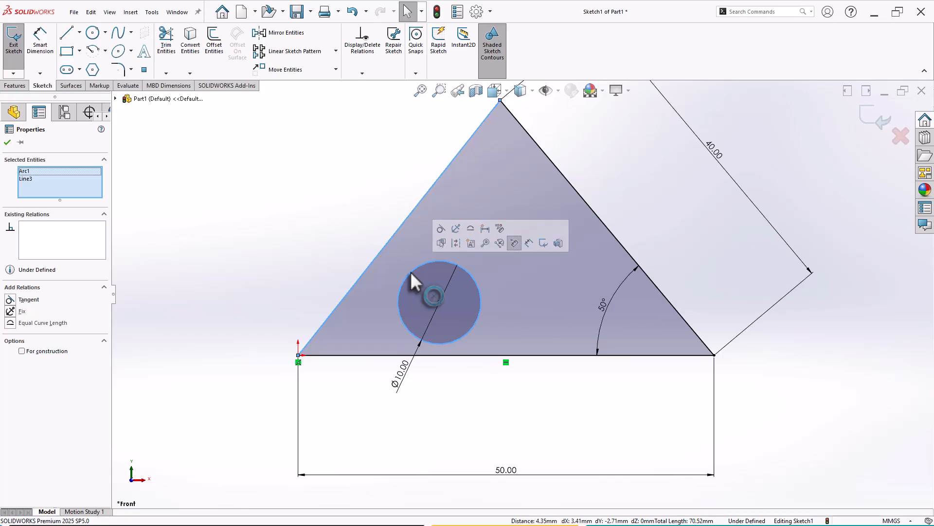
click(441, 229)
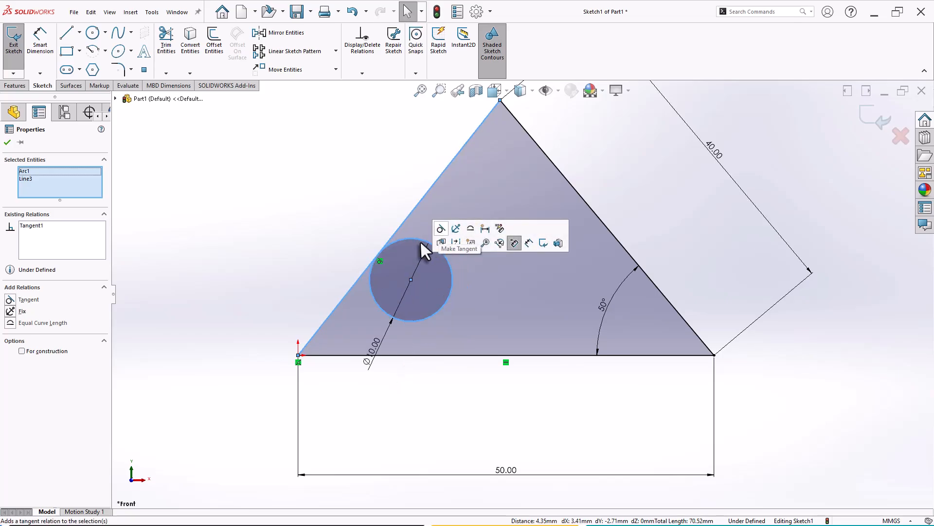
click(336, 244)
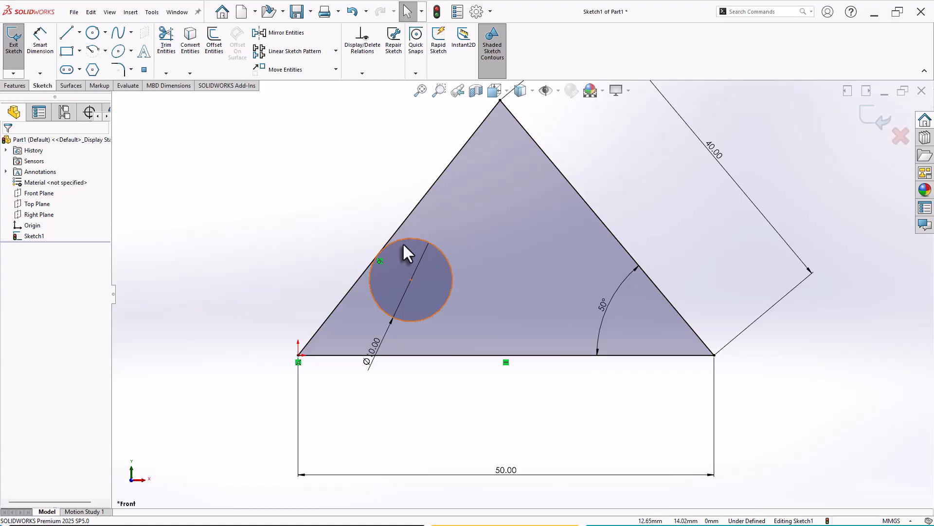
Step: Add a tangent relation between the circle and the triangle's base line
click(413, 355)
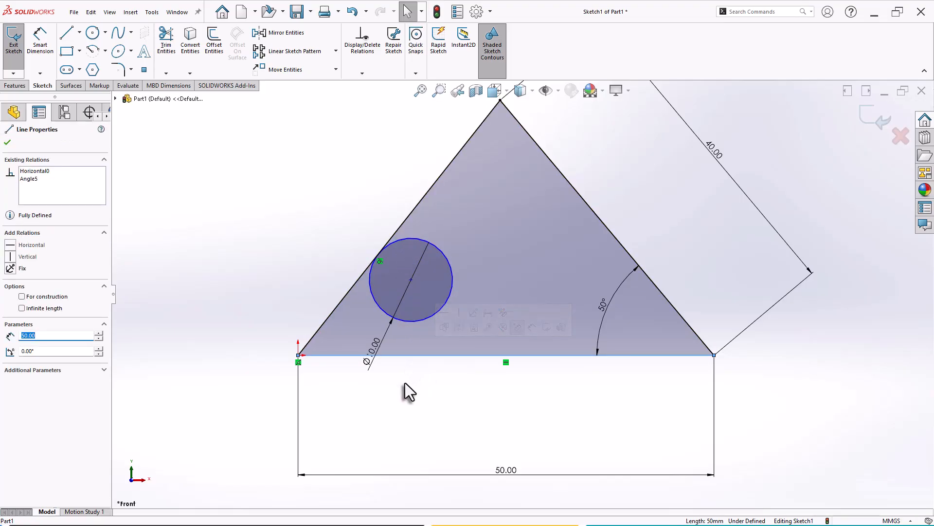
ctrl+click(412, 321)
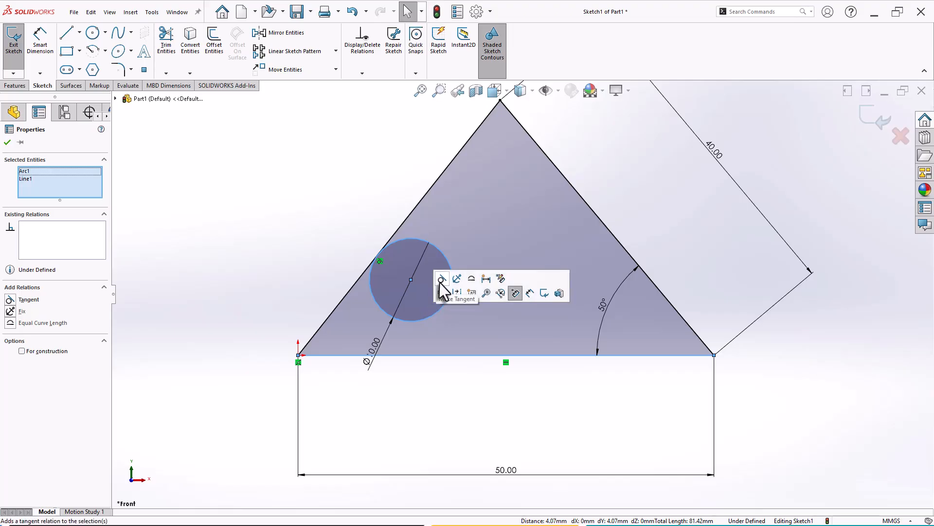
click(441, 279)
click(404, 399)
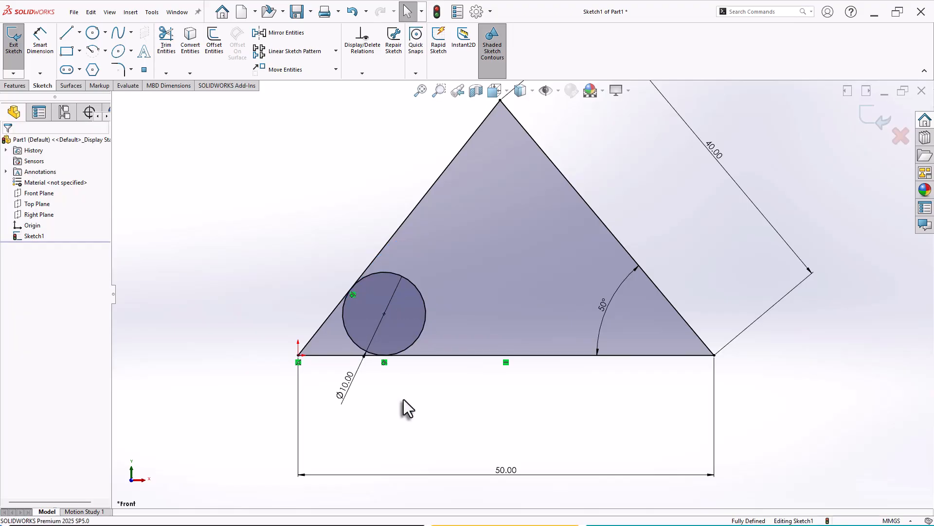
key(f)
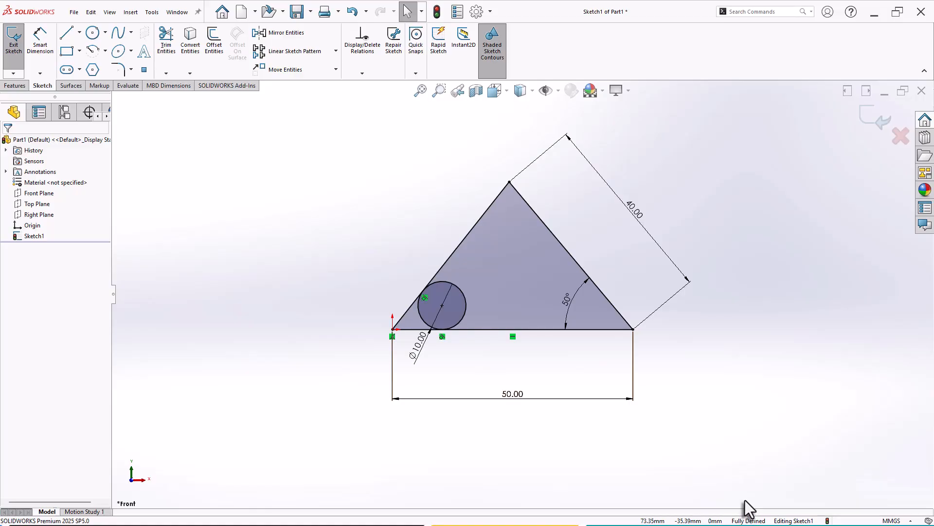
Step: Set the diameter of the circle inside the triangle to 20 mm
scroll(596, 265, down, 1)
scroll(526, 264, down, 1)
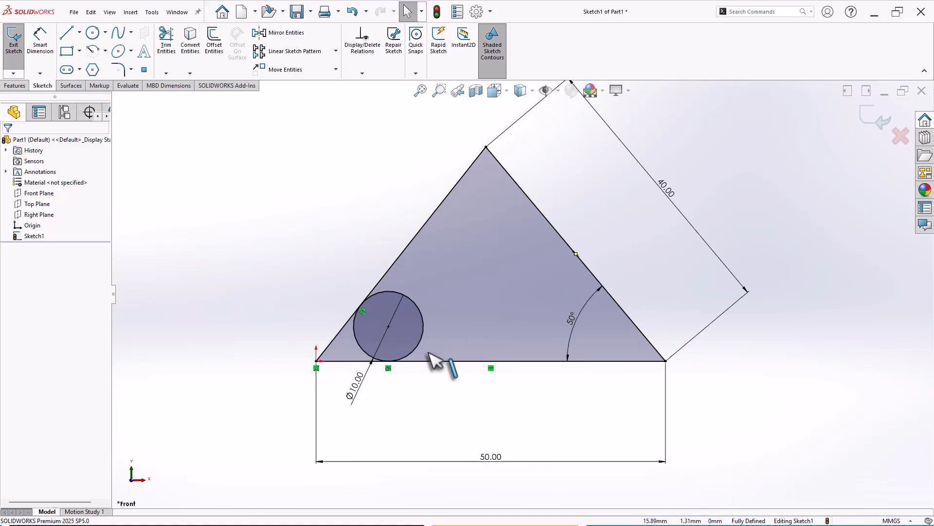
double_click(359, 382)
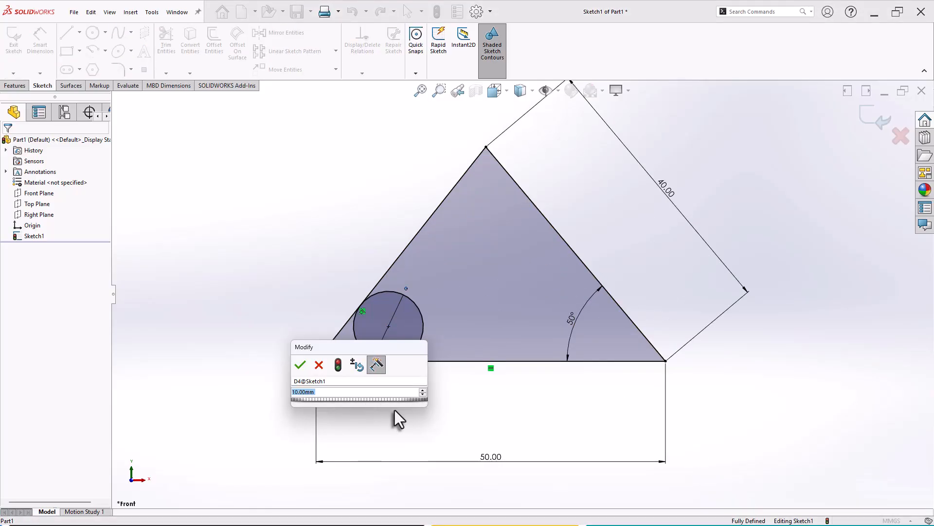
text(20)
key(Return)
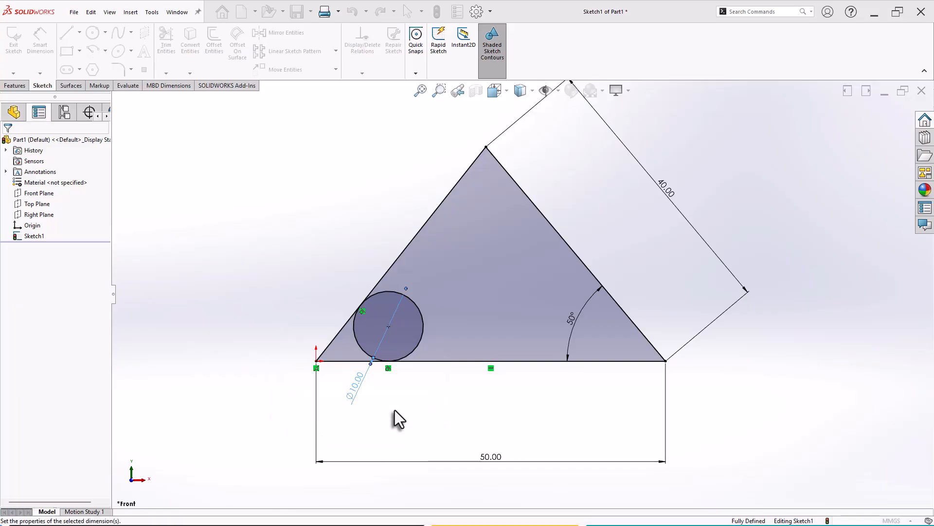
click(226, 287)
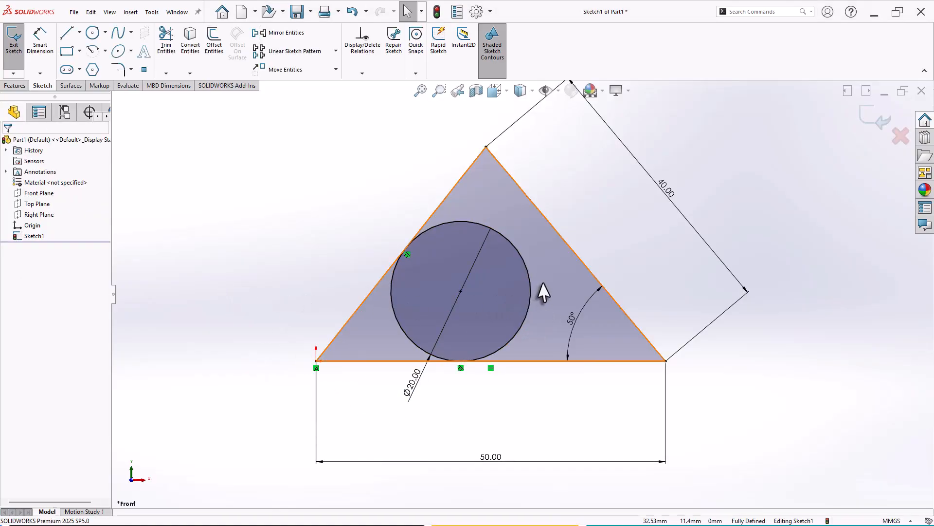
Step: Set the length of the triangle's right side to 50 mm
scroll(541, 292, down, 1)
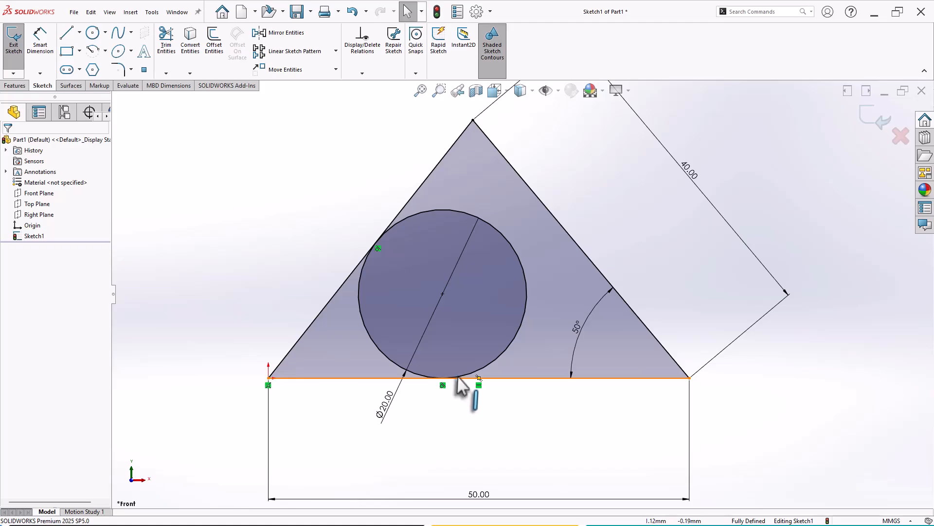
scroll(565, 362, up, 2)
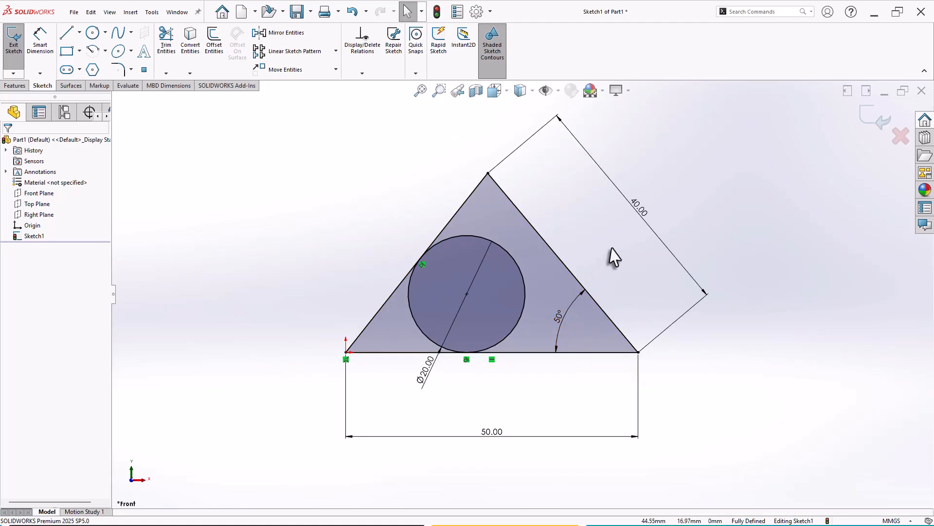
double_click(639, 209)
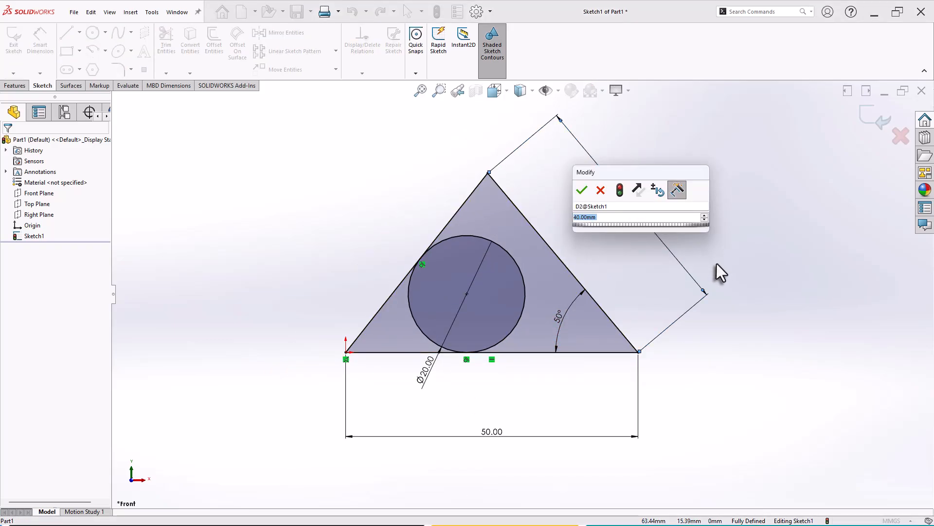
text(50)
key(Return)
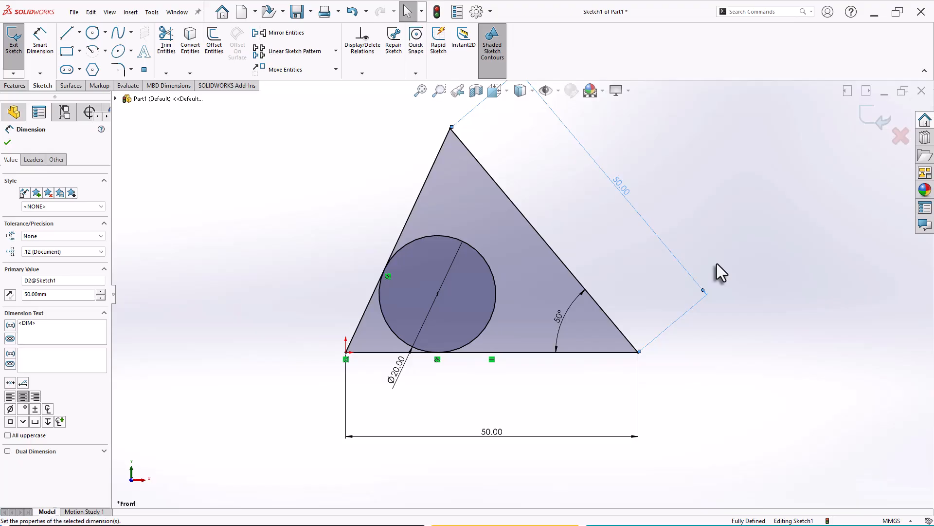
click(735, 241)
key(f)
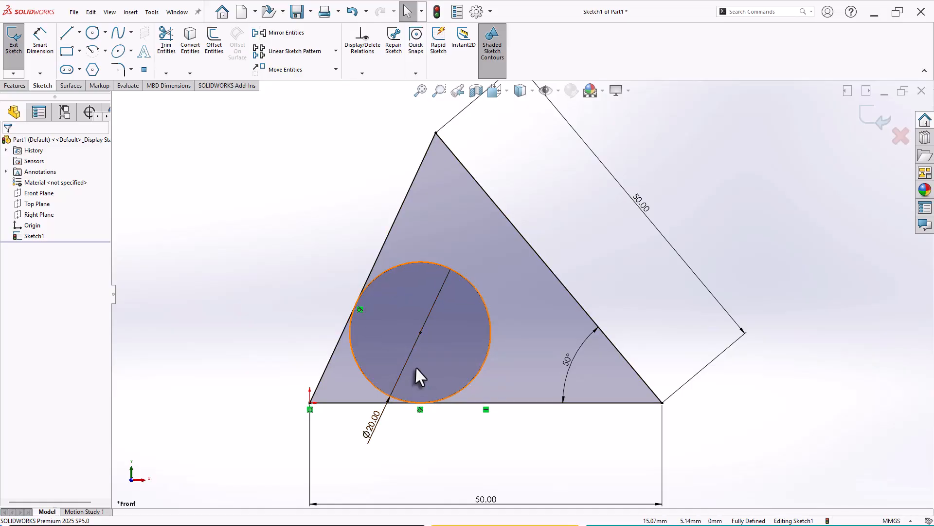
Step: Dimension the length of the triangle's left side and leave the added dimension driving
scroll(495, 316, up, 5)
scroll(680, 262, down, 2)
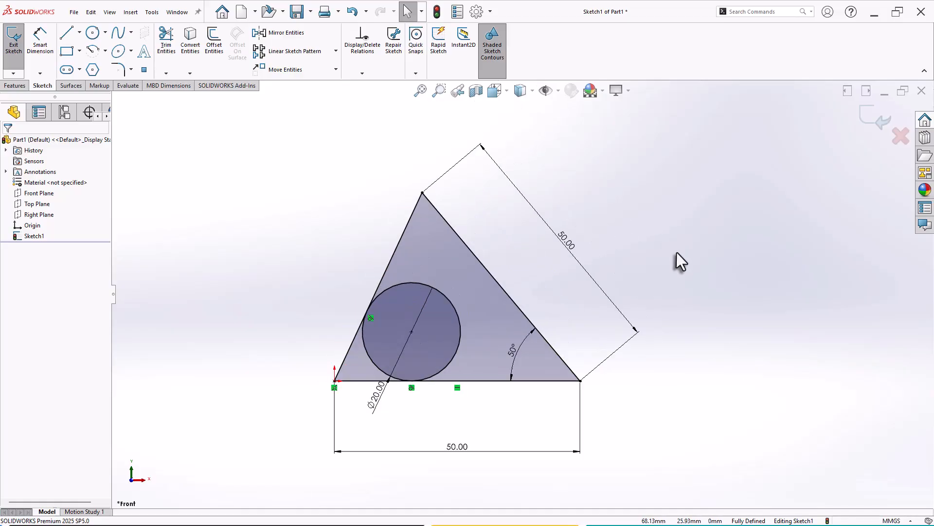
scroll(632, 256, up, 2)
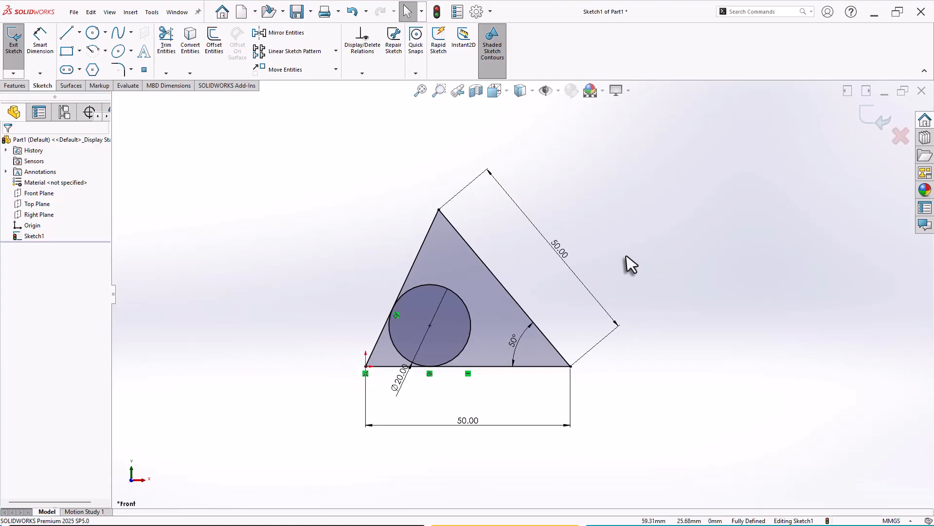
scroll(506, 226, down, 1)
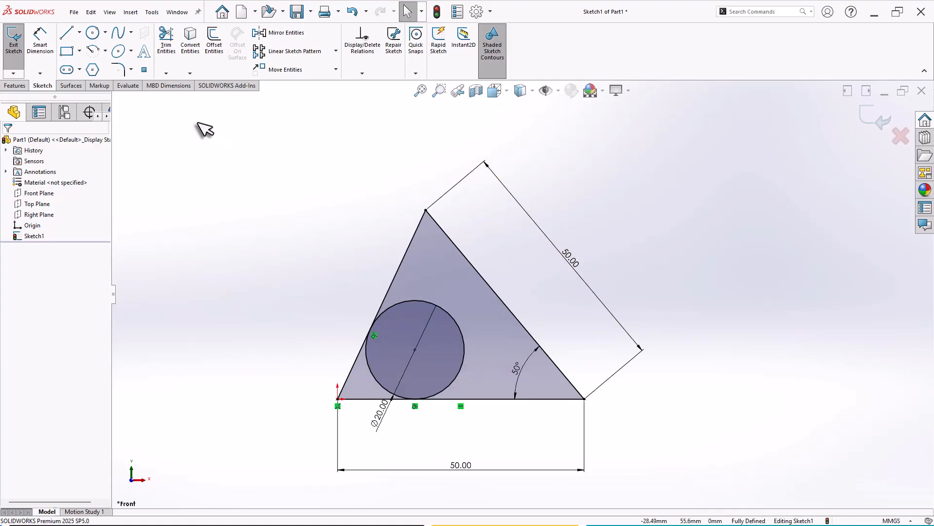
click(41, 47)
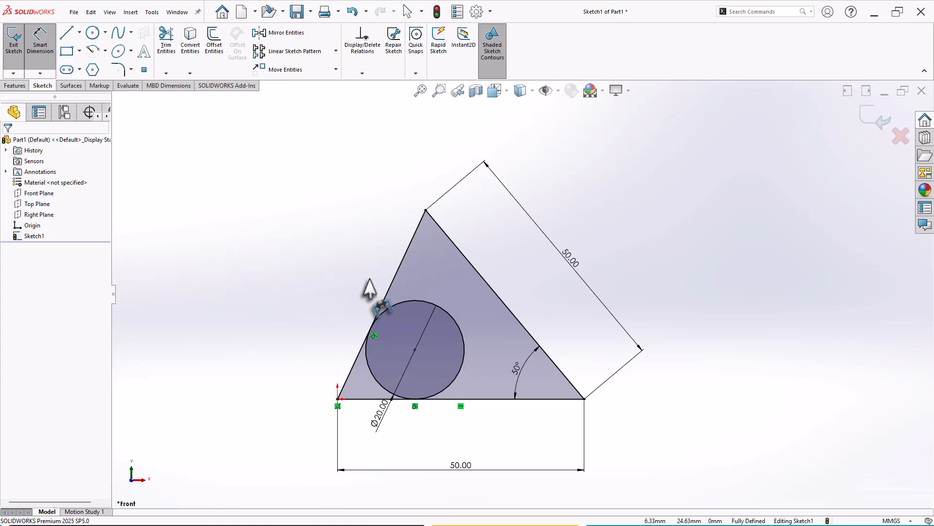
click(387, 294)
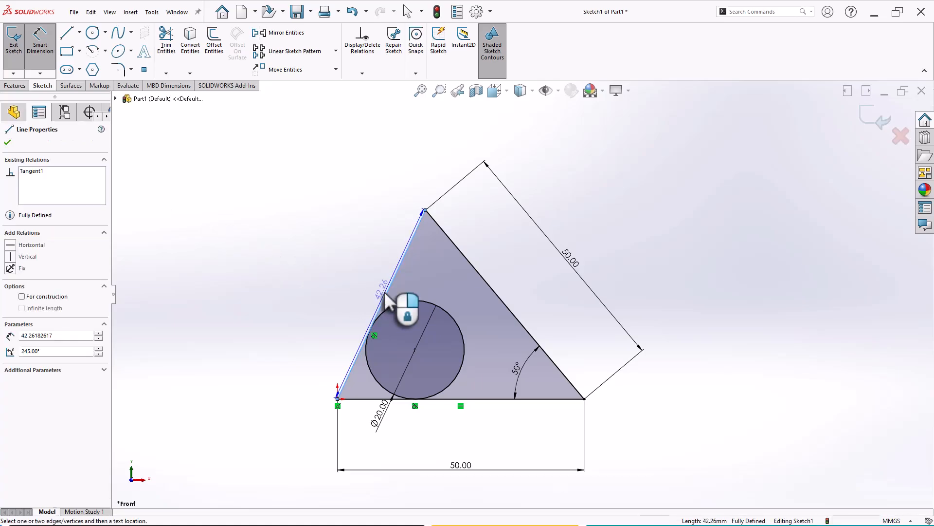
click(342, 292)
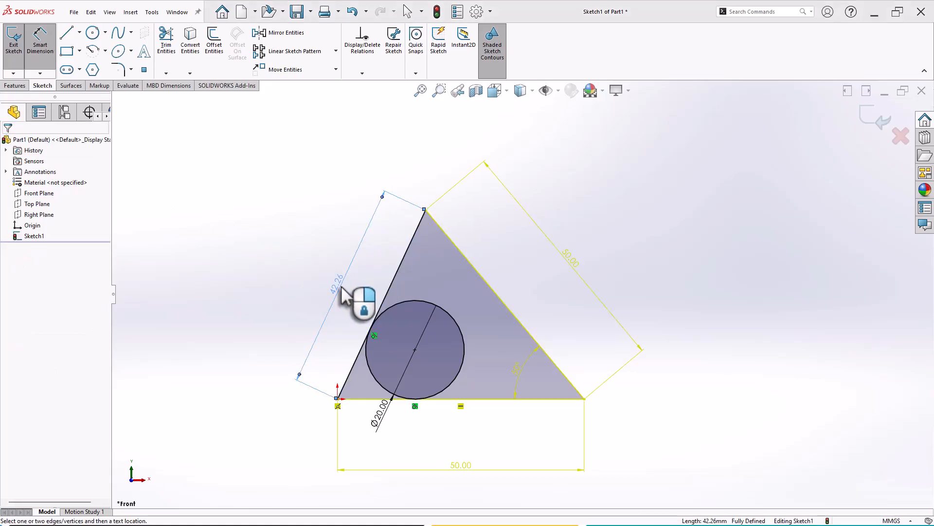
drag(356, 220, 211, 185)
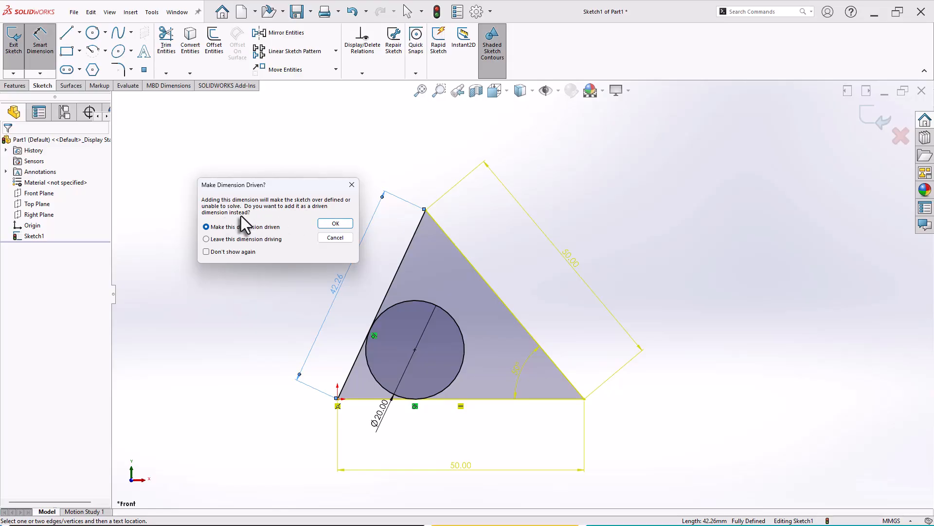
drag(261, 185, 202, 179)
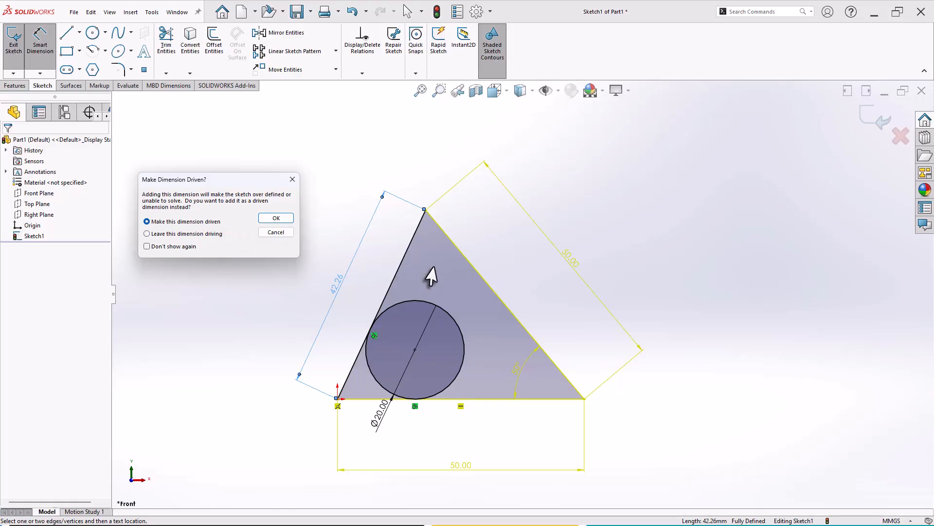
click(169, 235)
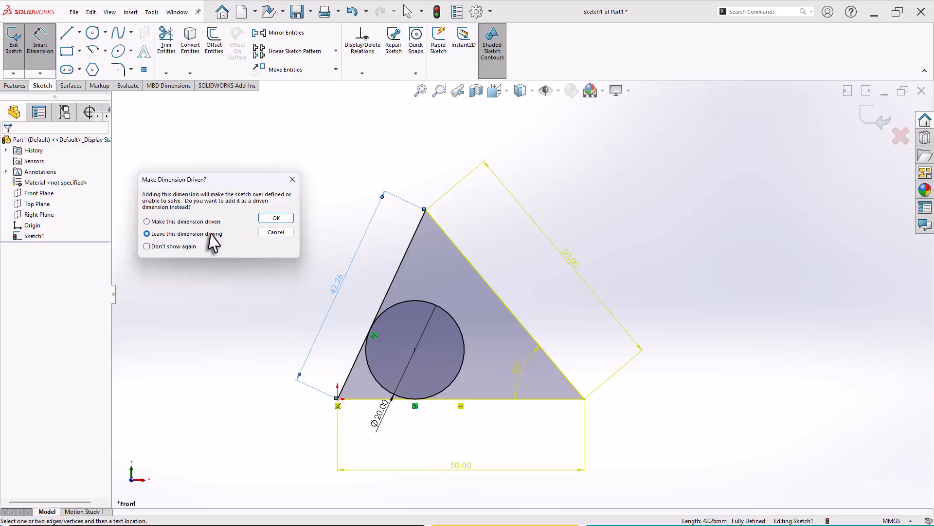
click(275, 220)
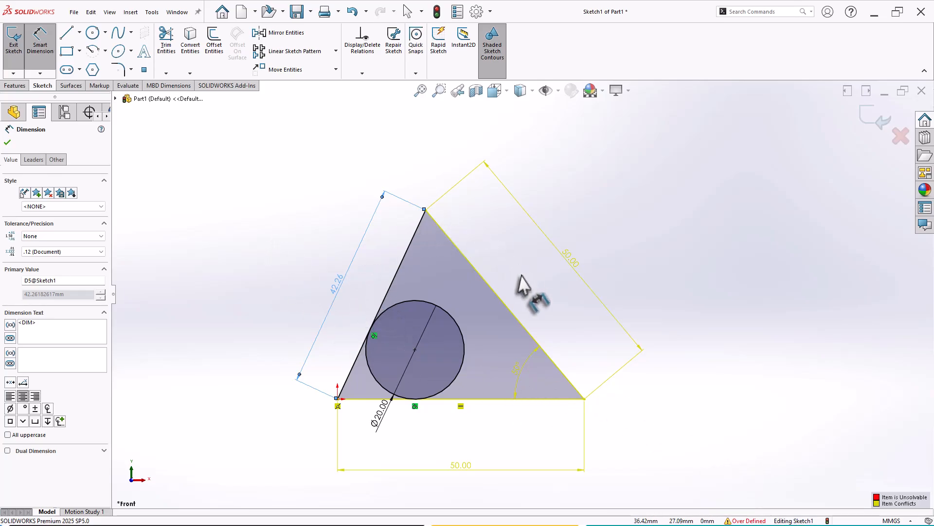
click(8, 142)
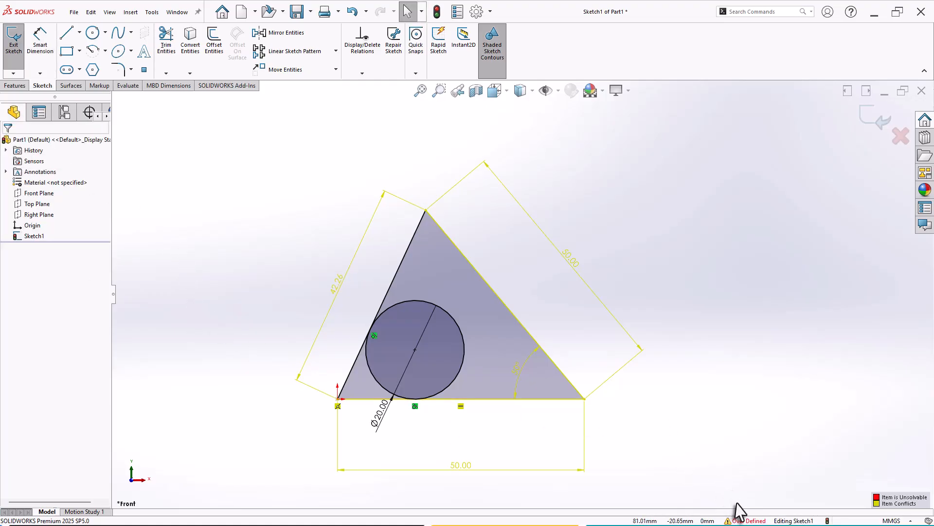
Step: Diagnose the over-defined sketch with SketchXpert and accept the first solution, which deletes the right side's length dimension
click(747, 521)
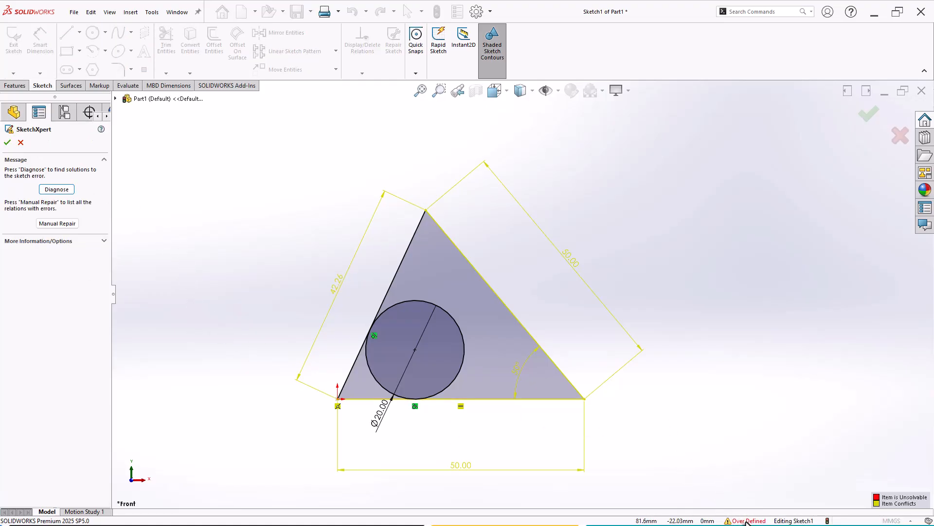
click(61, 191)
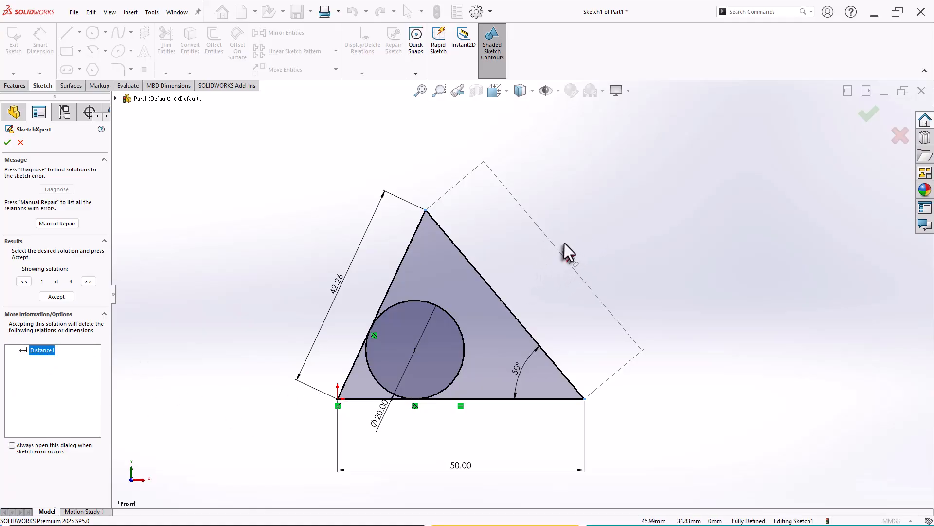
click(58, 297)
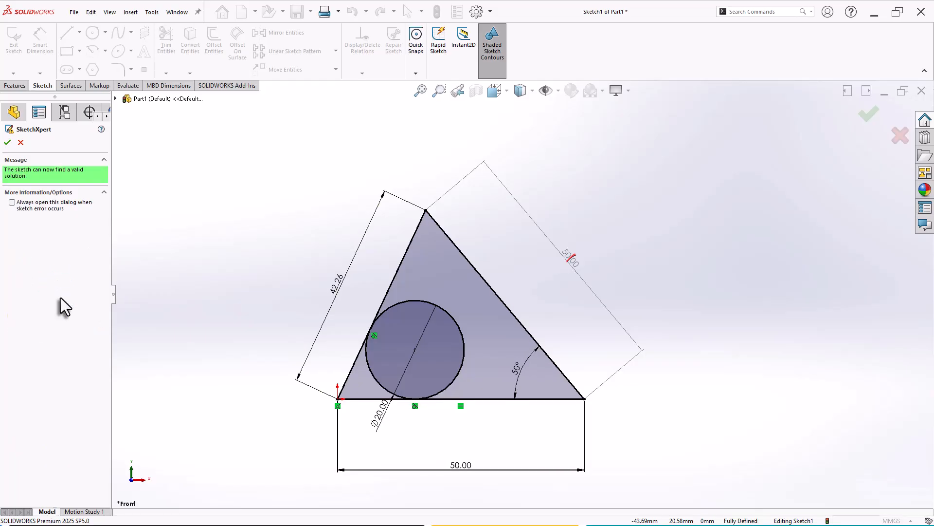
click(8, 142)
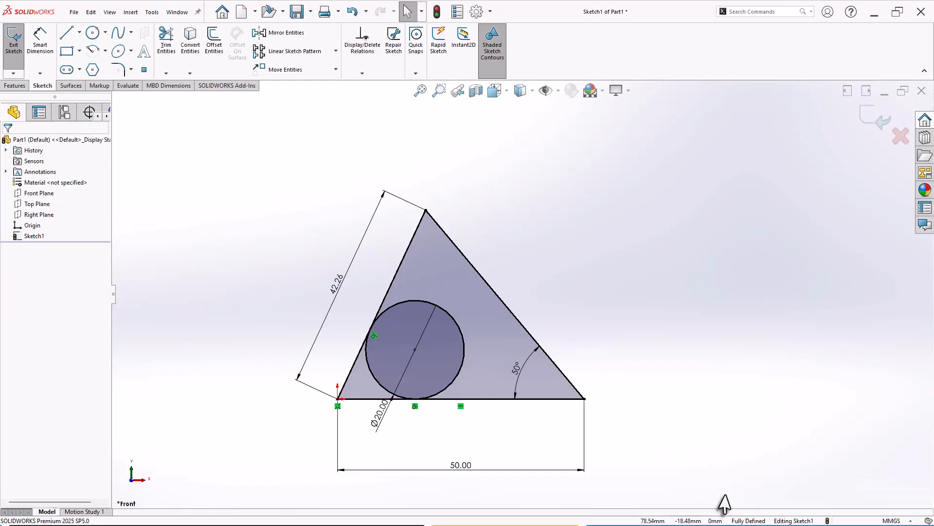
Step: Set the length of the triangle's left side to 60 mm
double_click(337, 284)
text(60)
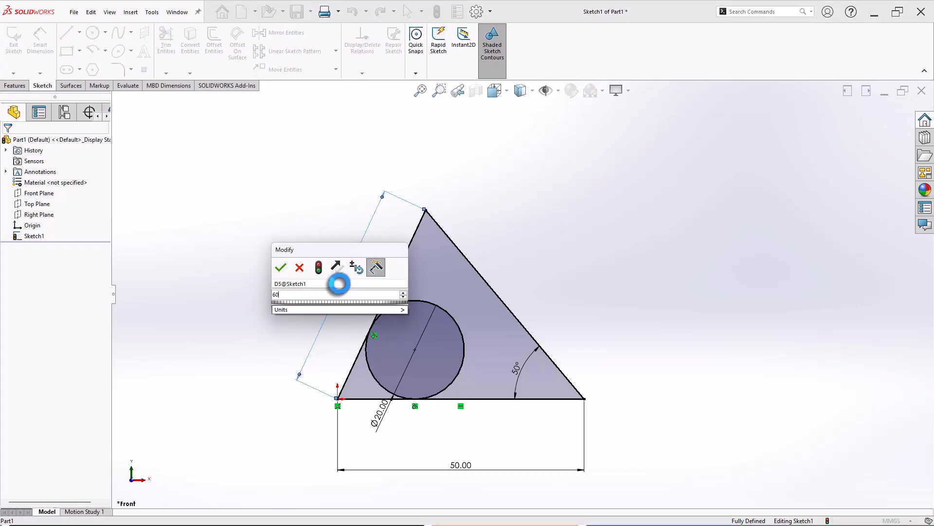
key(Return)
Step: Set the length of the triangle's left side to 50 mm
double_click(300, 252)
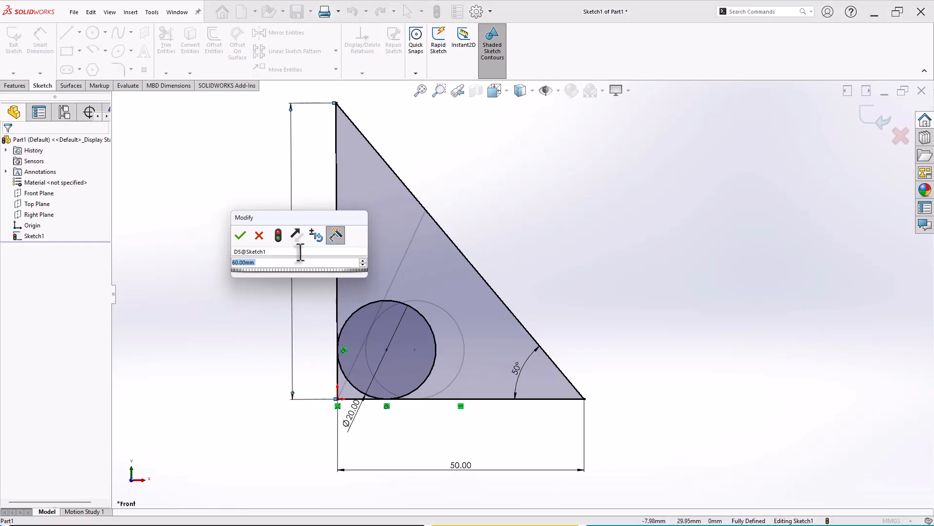
text(50)
key(Return)
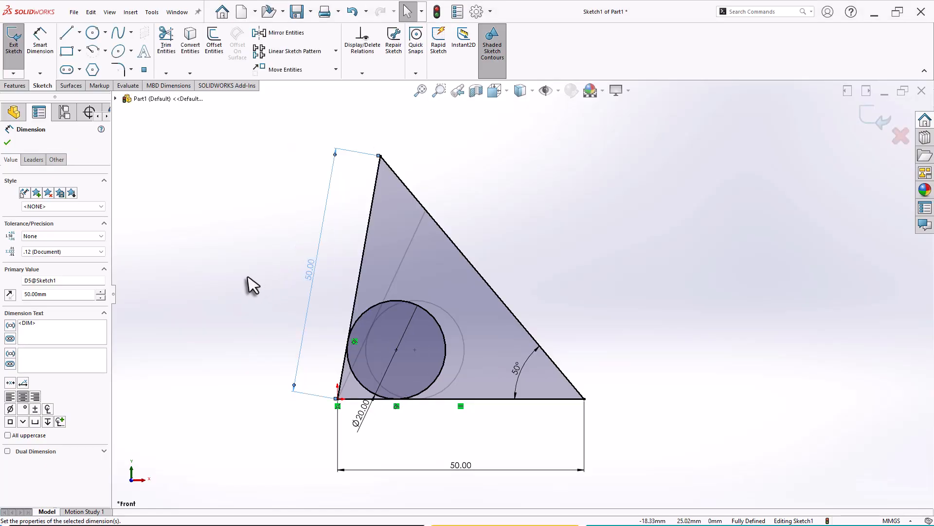
click(247, 286)
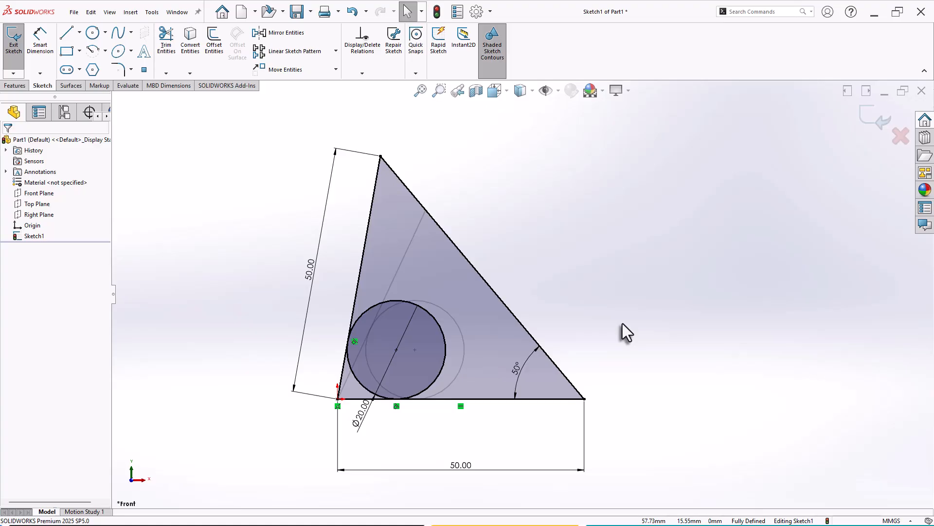
Step: Delete the angle dimension between the base and the right side and shift the triangle's apex to about X 16.1, Y 47.3 mm
right_click(569, 252)
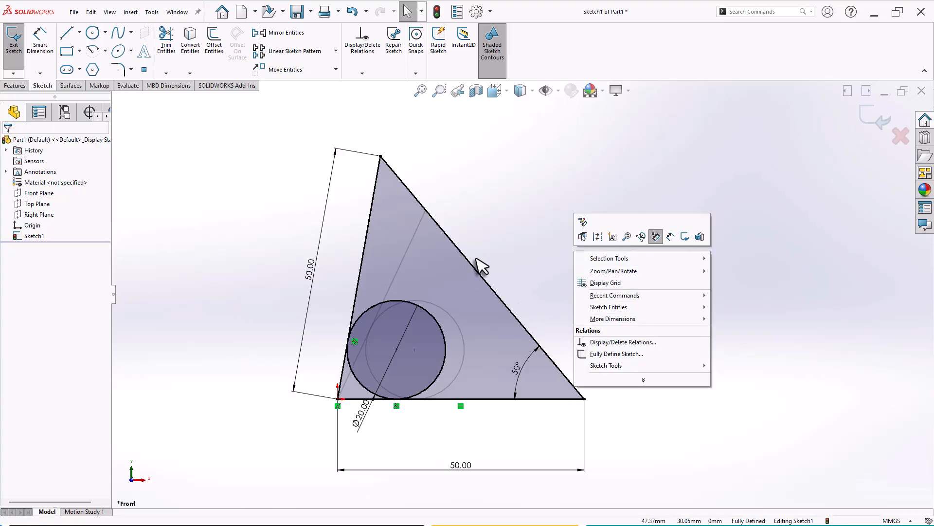
key(Escape)
click(514, 370)
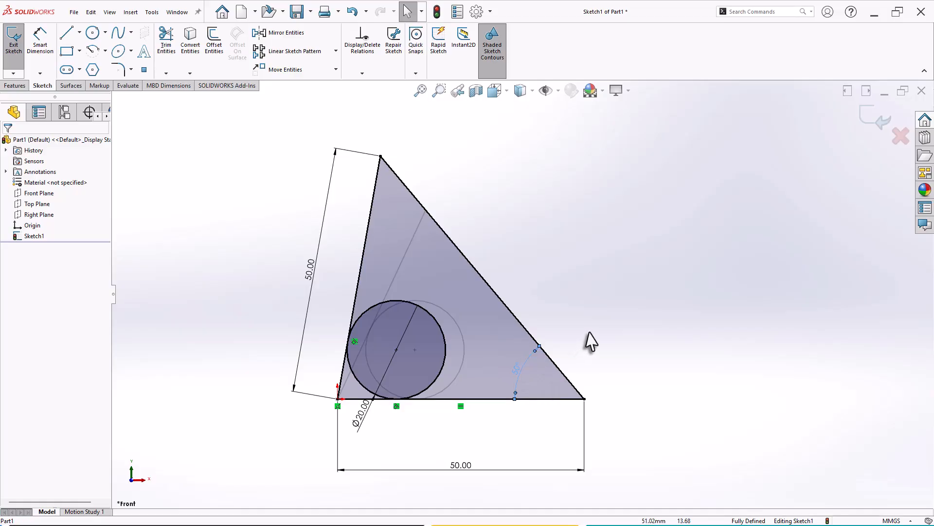
key(Delete)
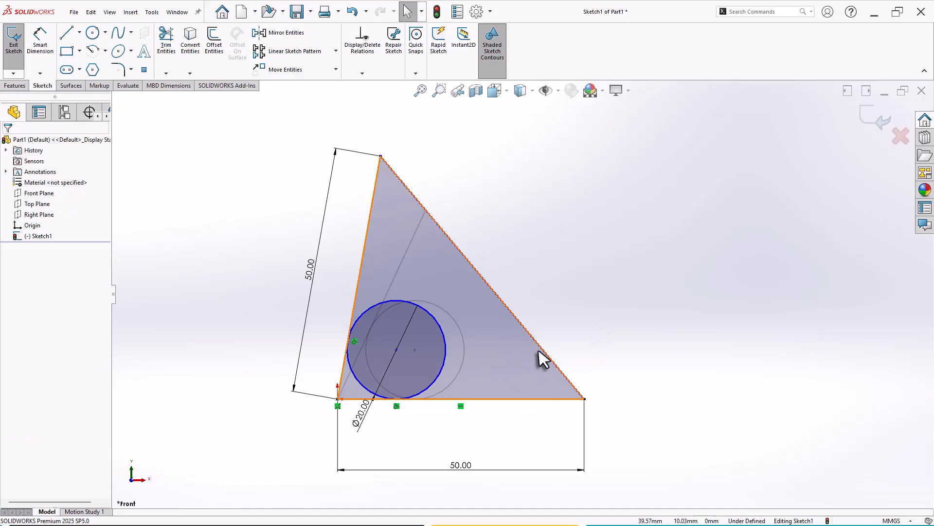
drag(381, 156, 393, 236)
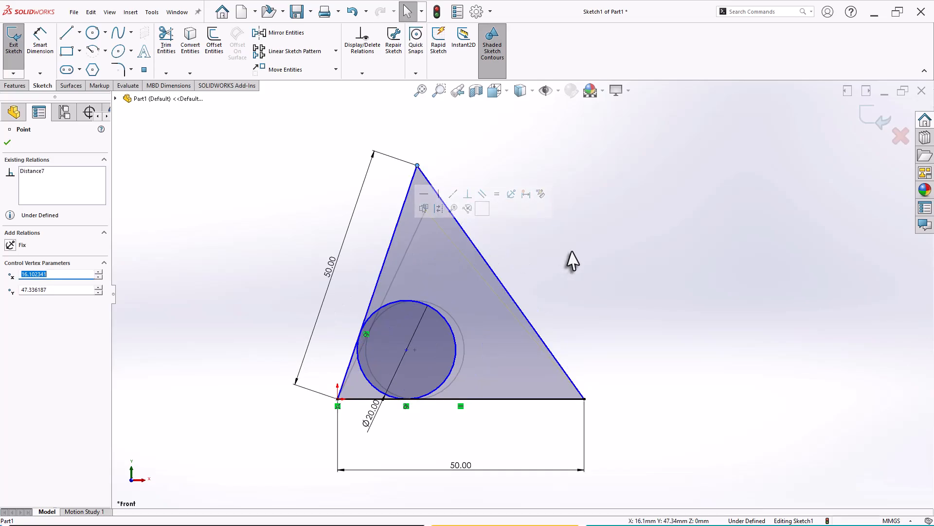
click(572, 261)
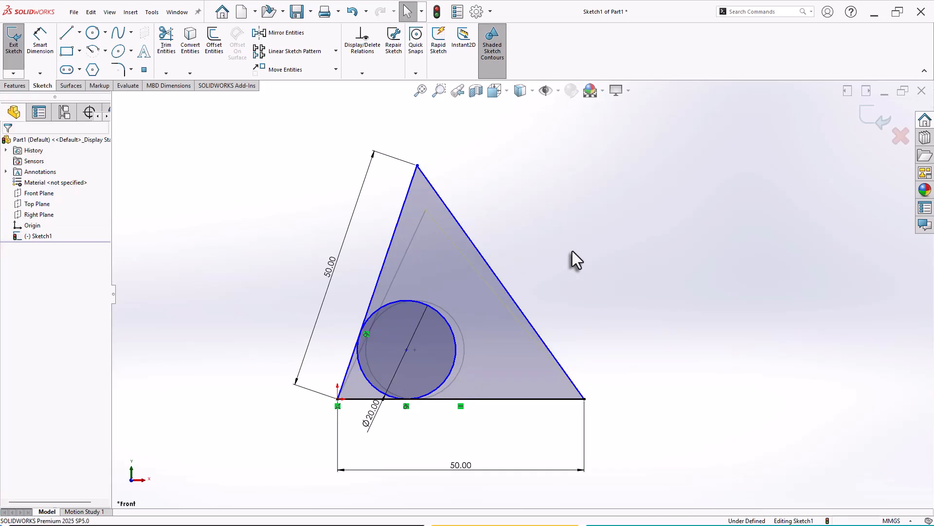
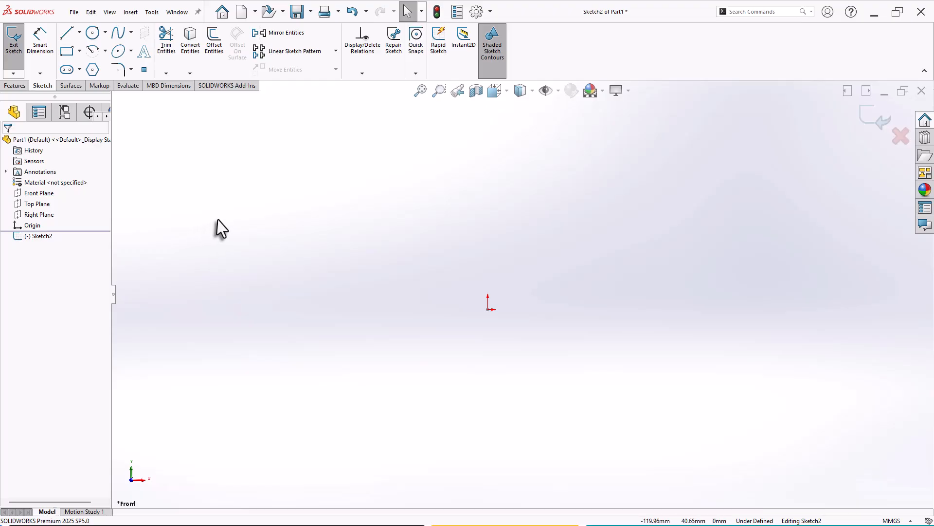
mouse_move(218, 219)
right_down()
mouse_move(209, 219)
mouse_move(227, 209)
mouse_move(232, 218)
right_up()
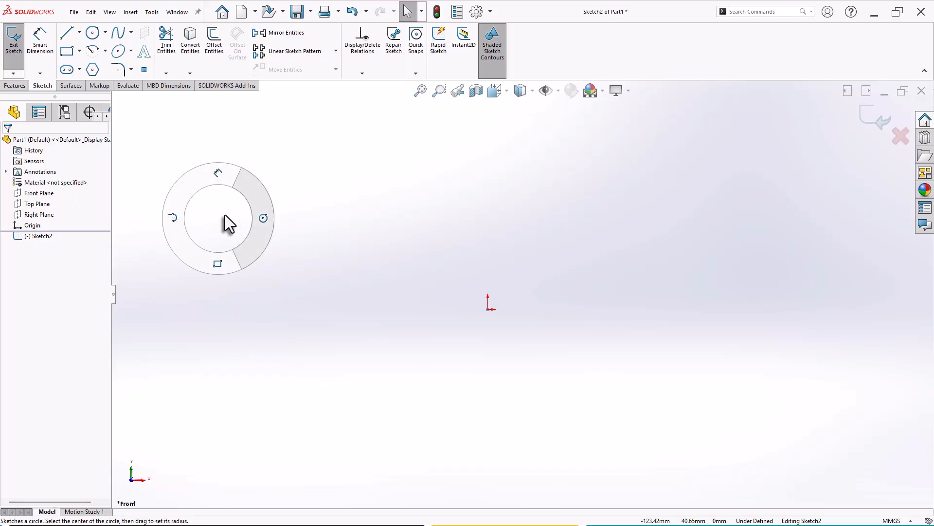
right_drag(225, 214, 224, 215)
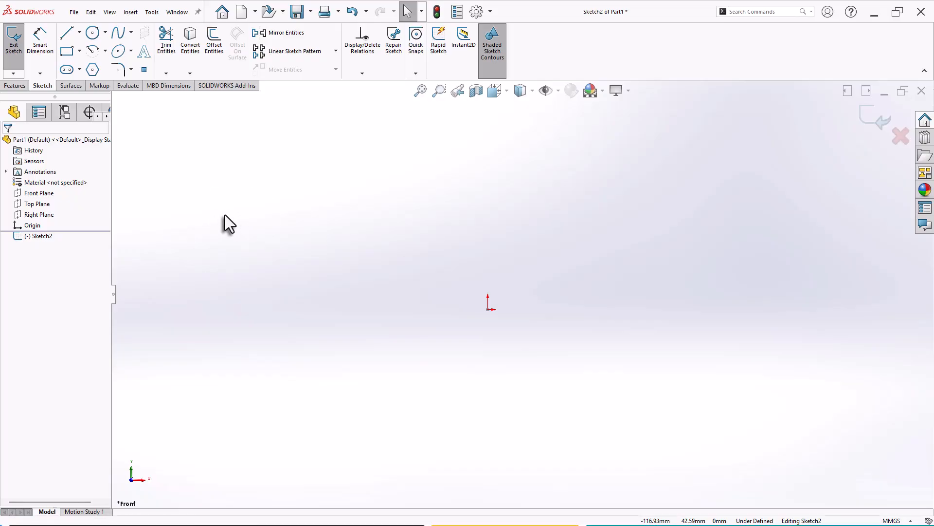
Step: Draw a horizontal line from the origin toward positive X with a length of 100 mm
click(66, 34)
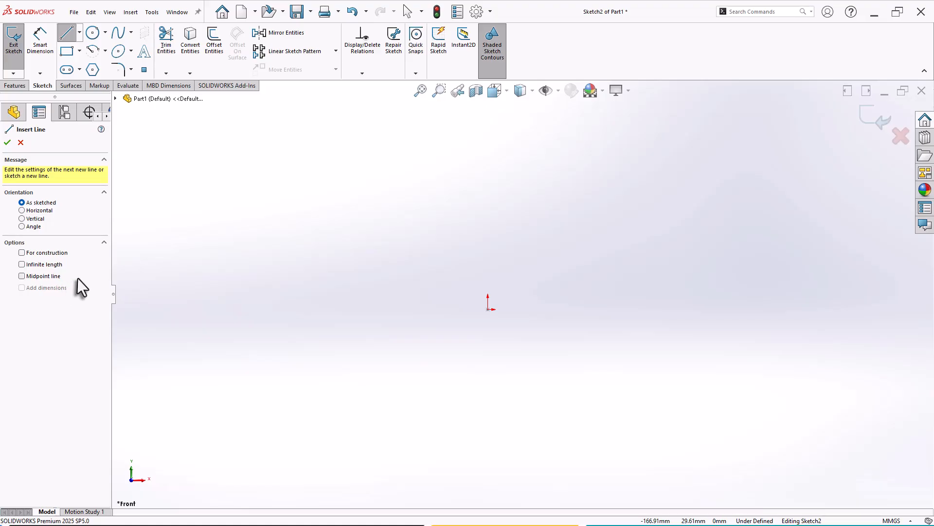
click(488, 309)
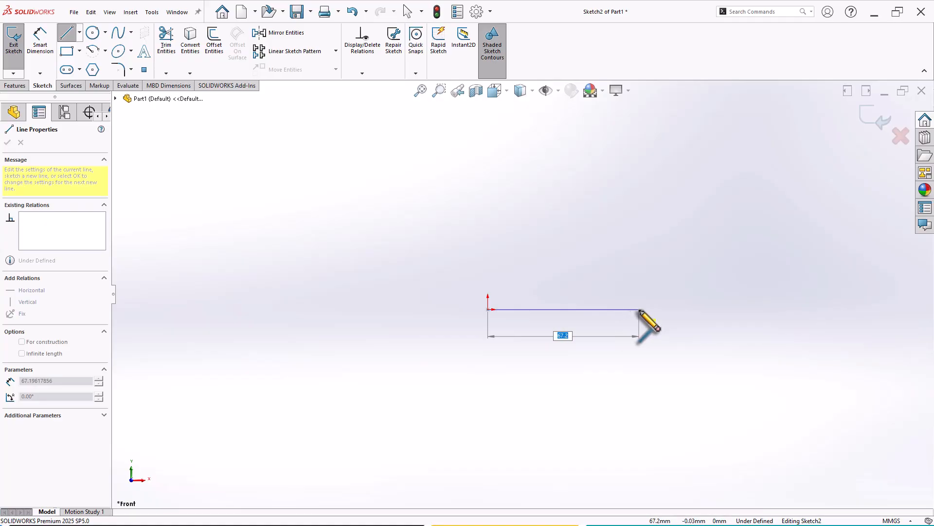
text(100)
key(Return)
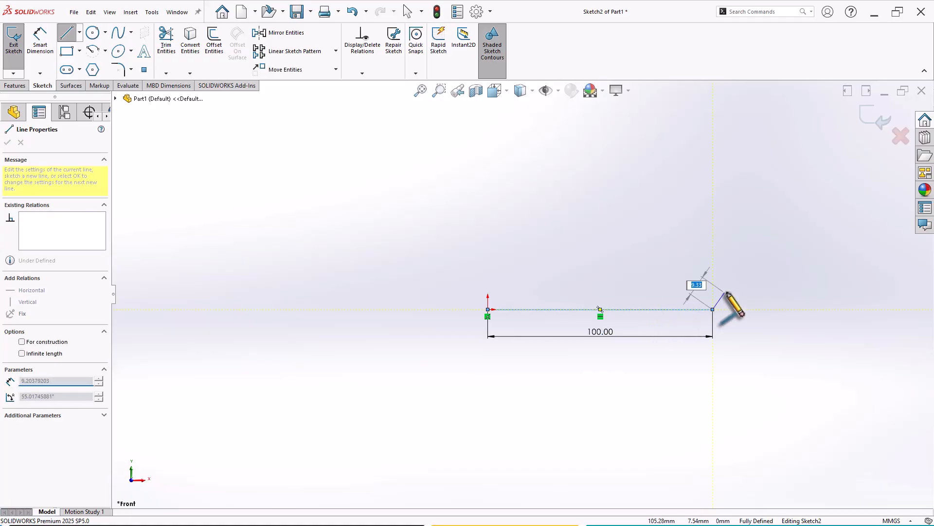
Step: Continue the line chain from the baseline's right end with a 20 mm vertical line upward and a 20 mm horizontal line back toward the origin
scroll(732, 293, up, 2)
scroll(730, 292, down, 2)
scroll(608, 277, down, 2)
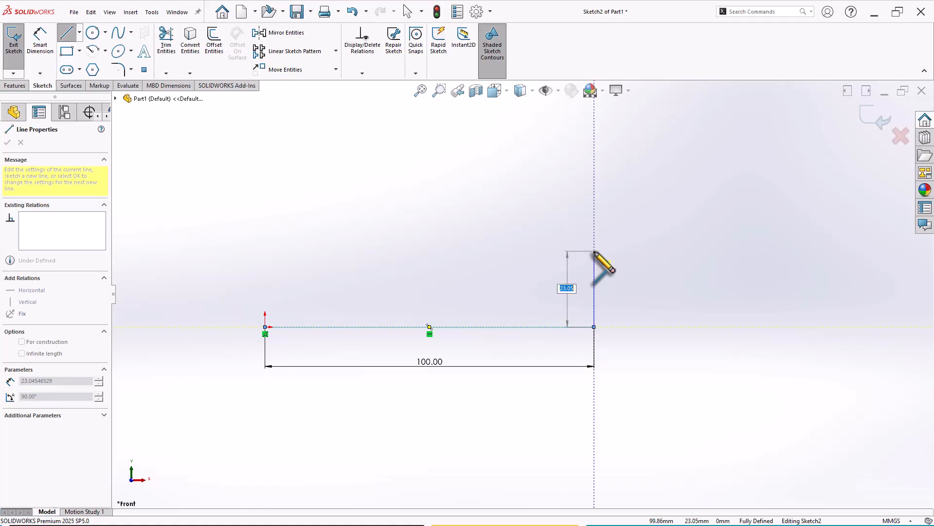
text(0)
key(Return)
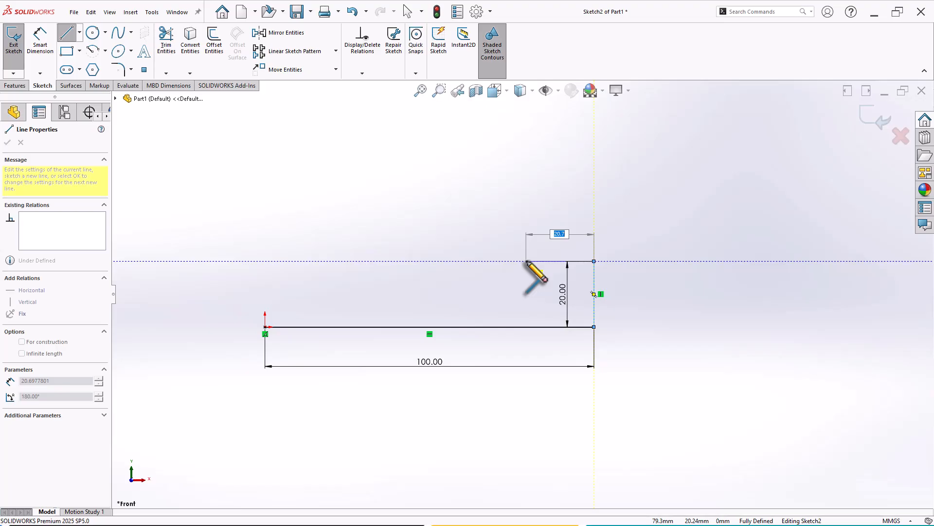
key(Return)
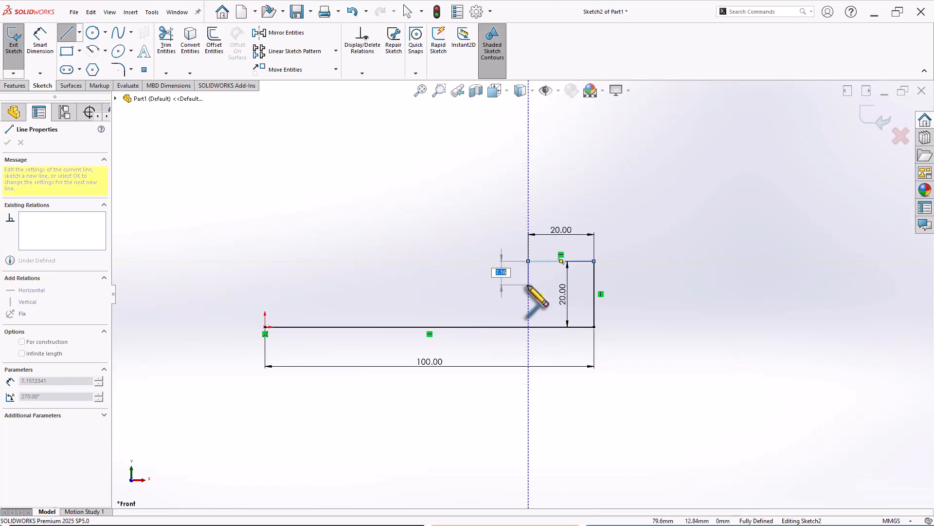
Step: Continue the profile with a 13 mm line straight down and an undimensioned horizontal slot floor about 13 mm long toward the origin
text(13)
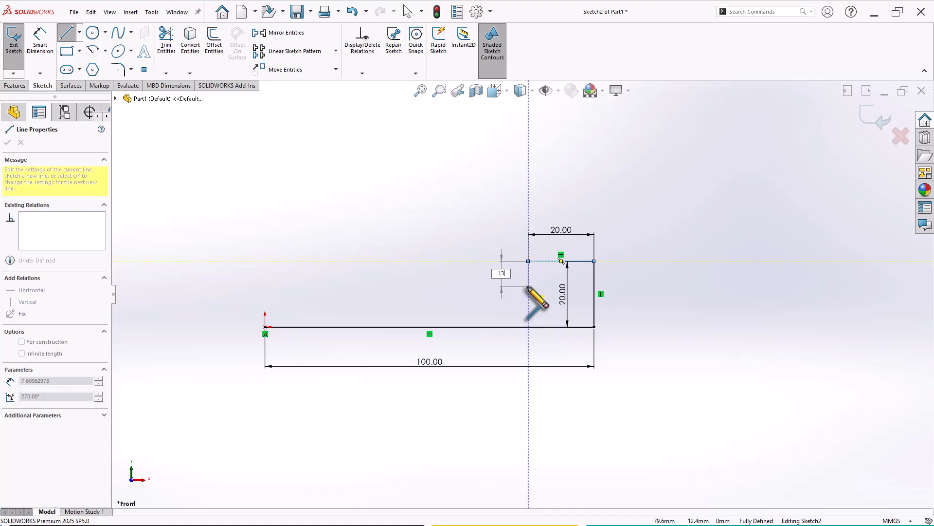
key(Return)
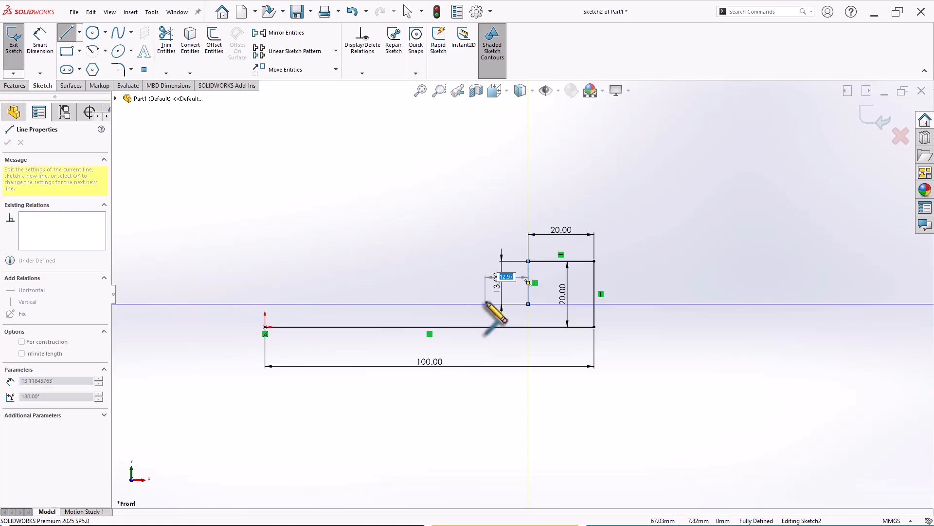
text(8)
key(Return)
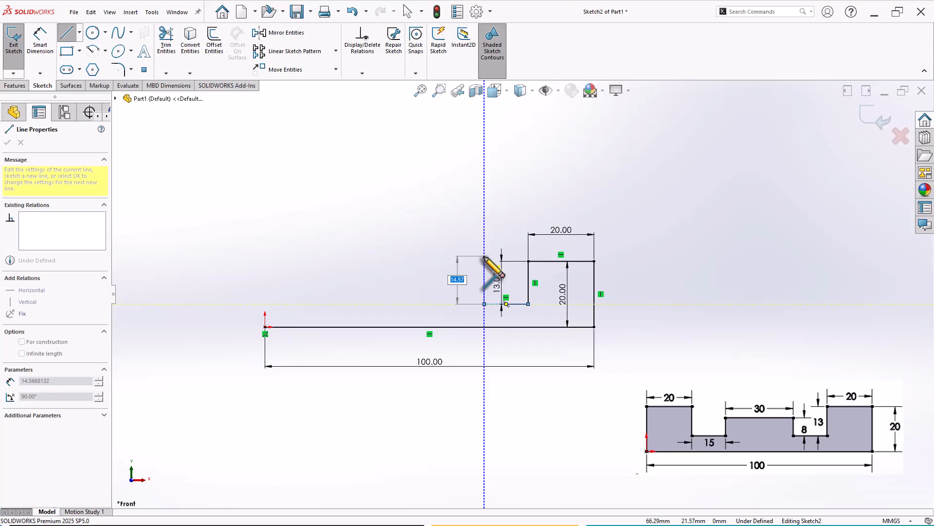
Step: Draw the raised middle block's 8 mm vertical side and its 30 mm horizontal top edge
text(8)
key(Return)
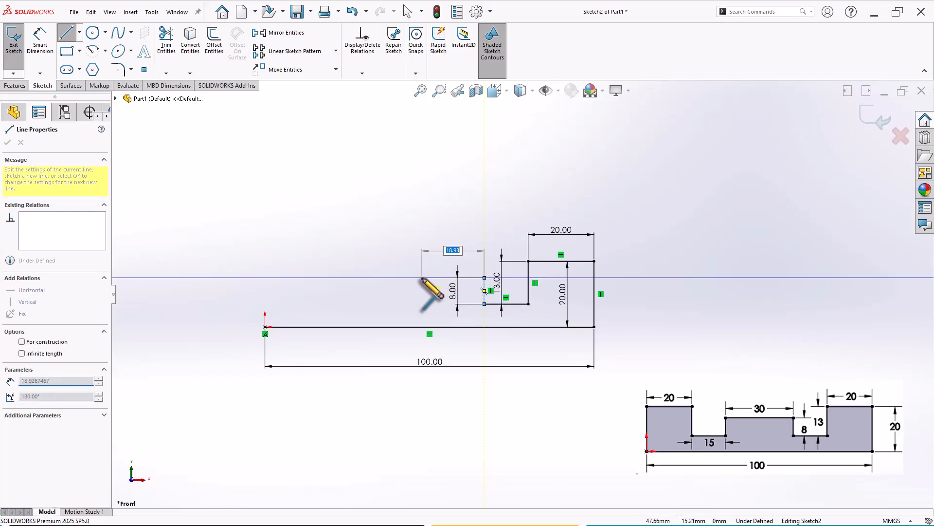
text(30)
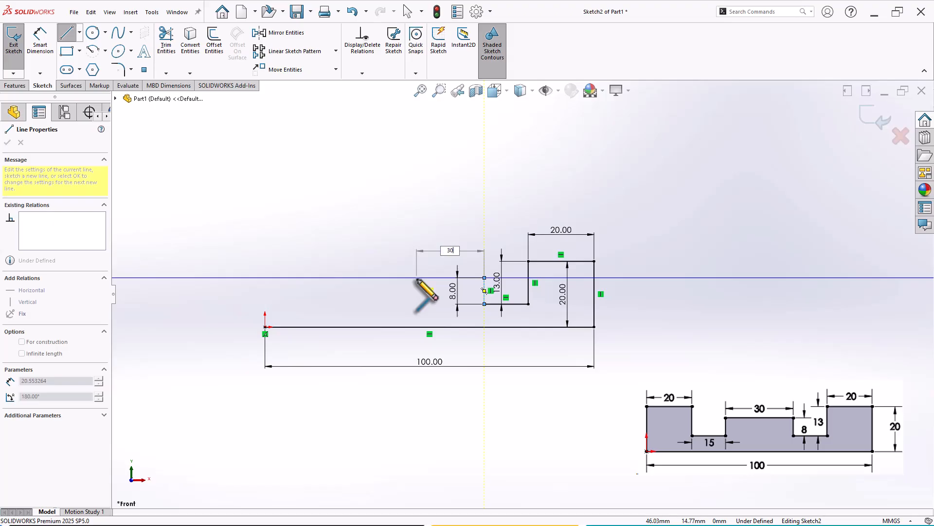
key(Return)
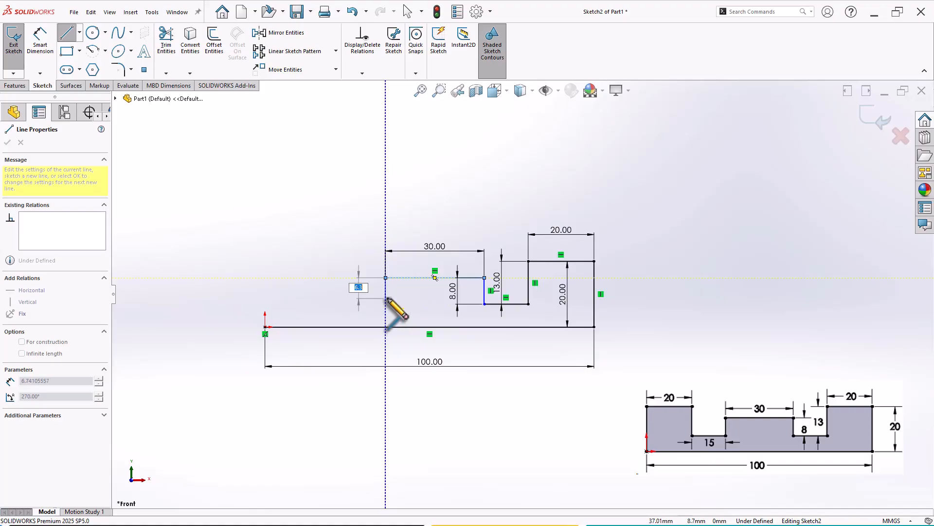
Step: Draw the middle block's second side about 8 mm down without a dimension, followed by a 15 mm horizontal slot floor
text(8)
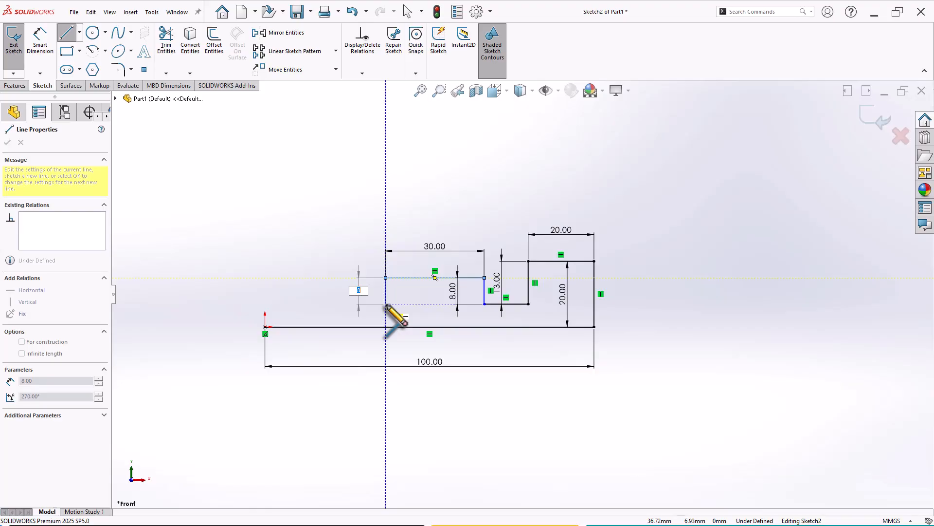
click(385, 304)
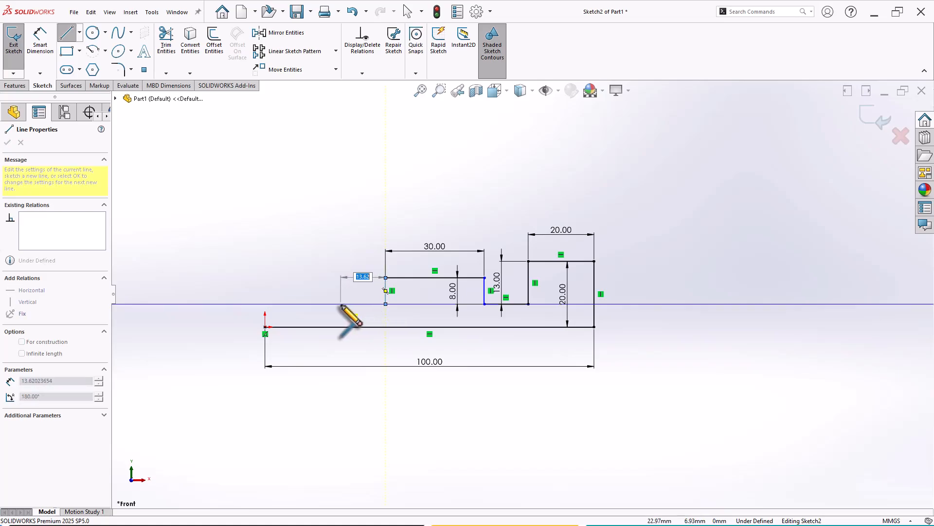
text(15)
key(Return)
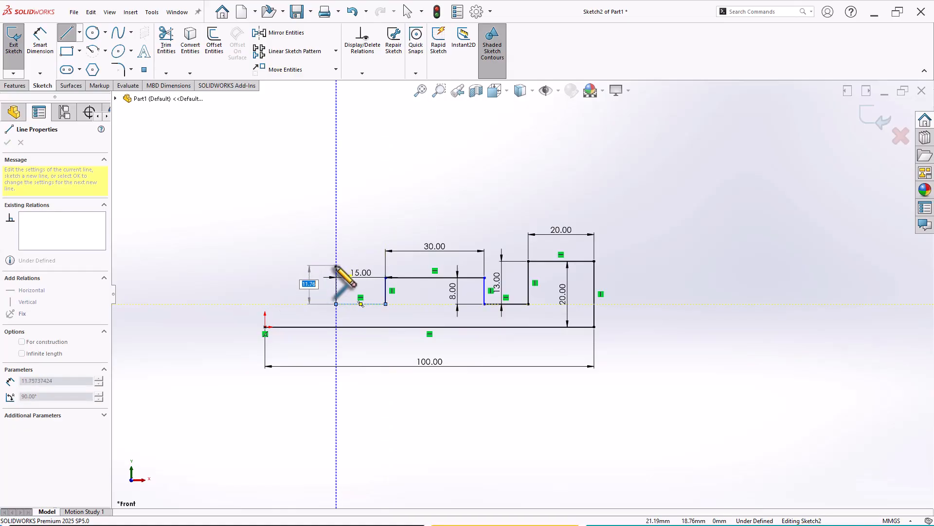
Step: Draw an undimensioned vertical line about 12 mm up and a 20 mm horizontal top edge, close the profile at the origin, and end the line chain
click(336, 264)
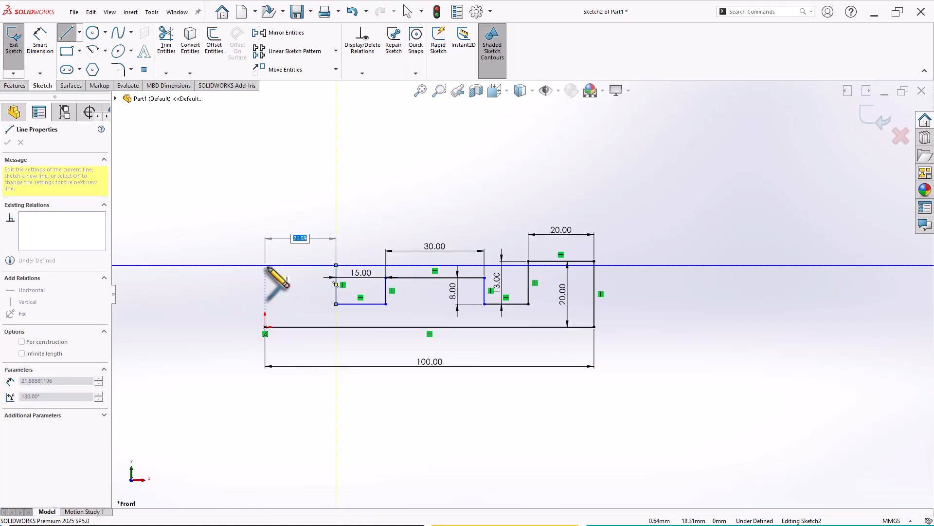
text(20)
key(Return)
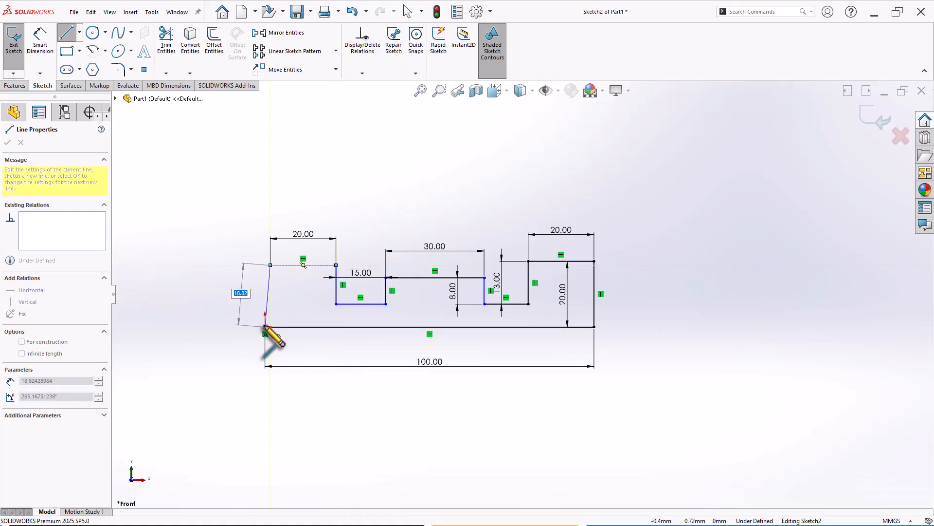
click(265, 327)
right_click(260, 194)
click(278, 207)
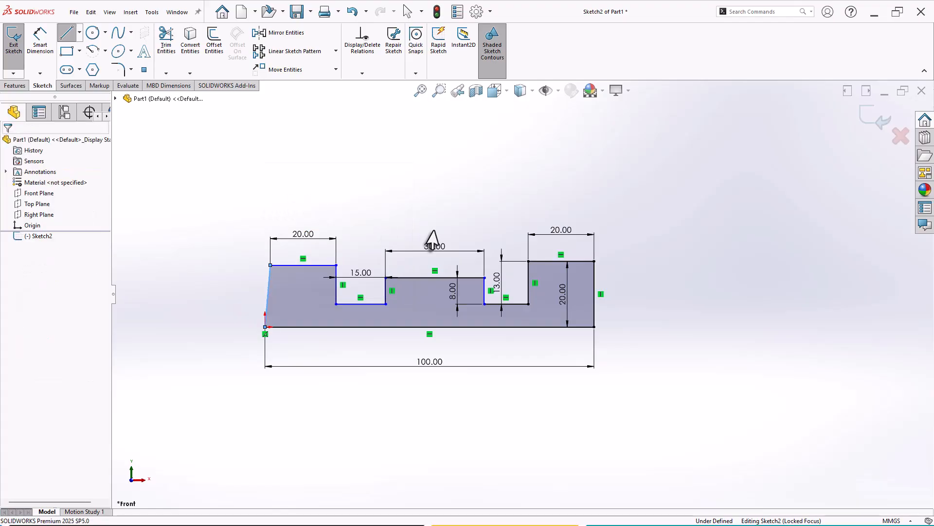
Step: Make the slanted closing side at the origin vertical and move the 15 mm slot dimension above the profile
scroll(491, 229, down, 2)
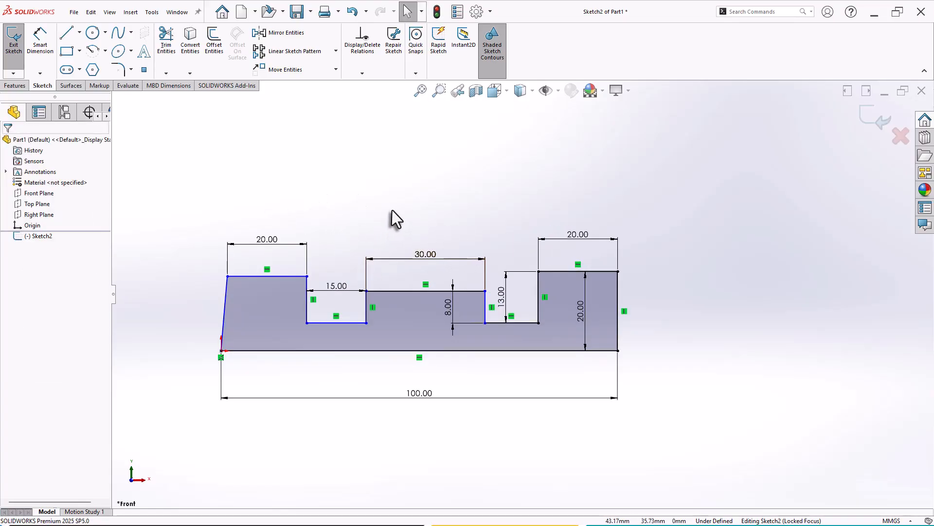
click(226, 311)
click(271, 266)
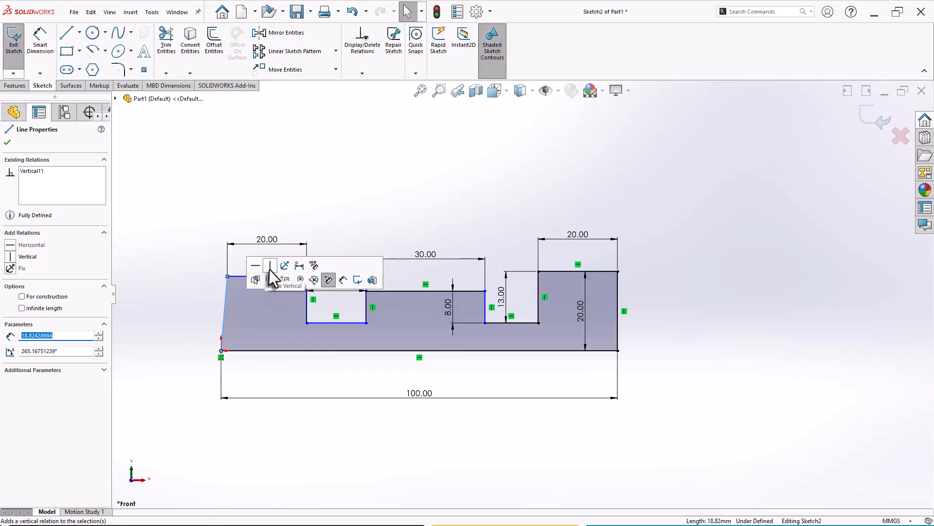
click(319, 215)
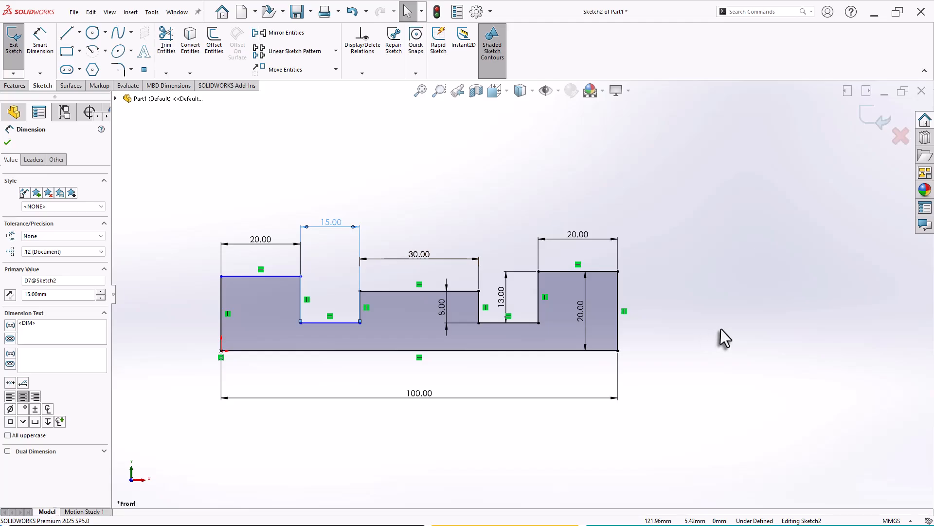
click(726, 327)
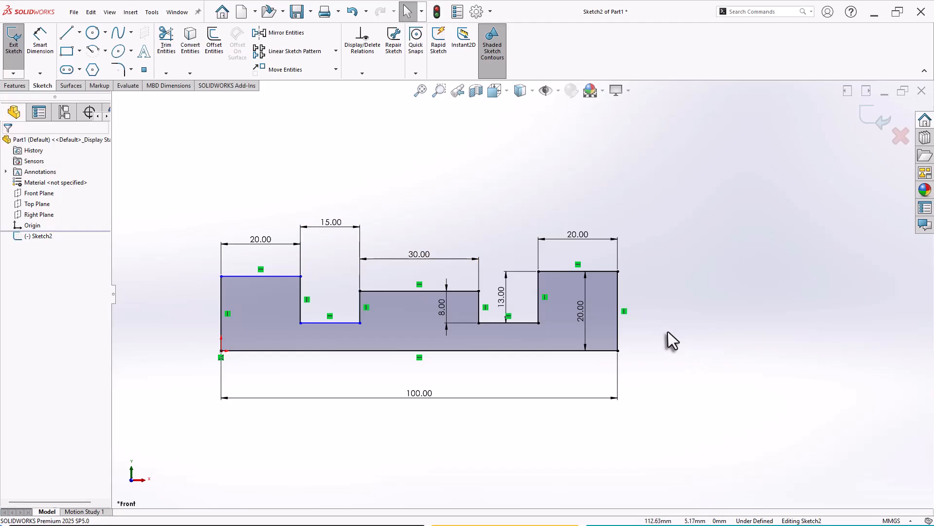
Step: Add a collinear relation between the top edges of the two outer blocks
click(265, 278)
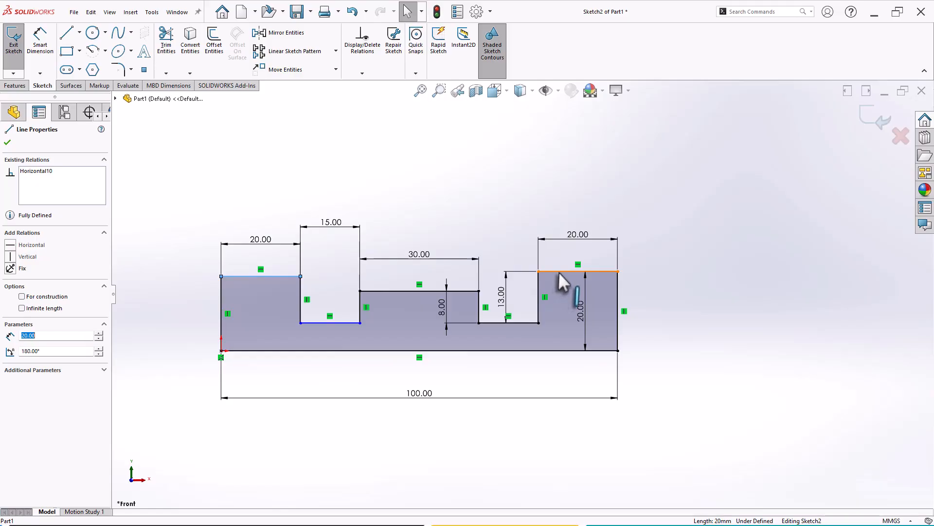
ctrl+click(558, 272)
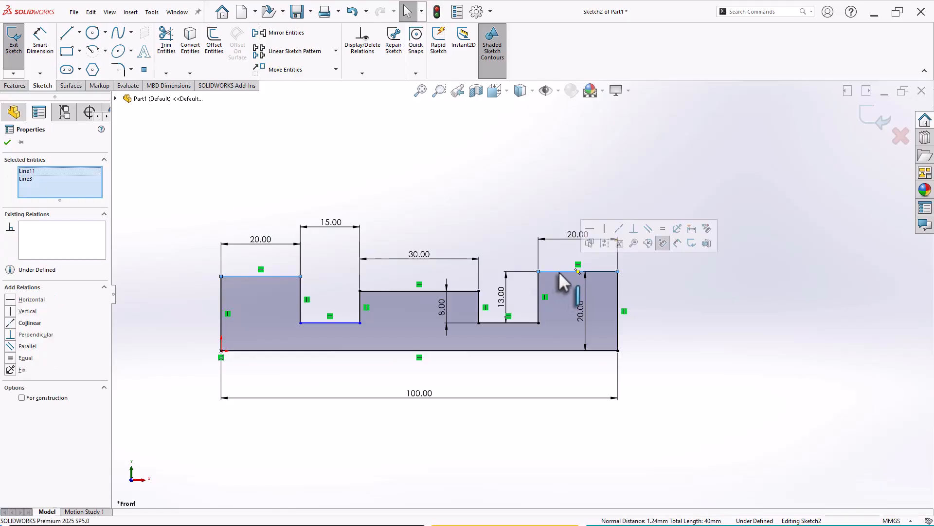
click(619, 229)
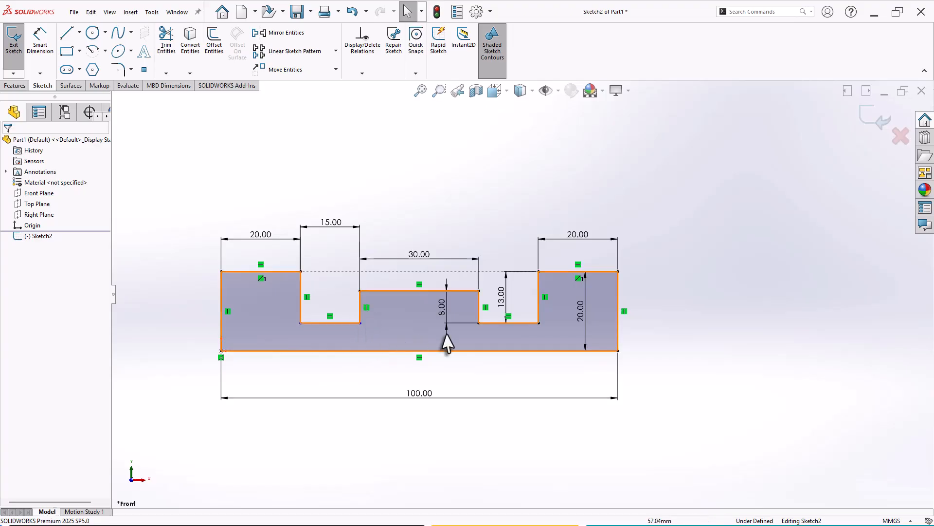
Step: Add an equal relation between the two vertical sides of the middle block
click(361, 314)
ctrl+click(480, 314)
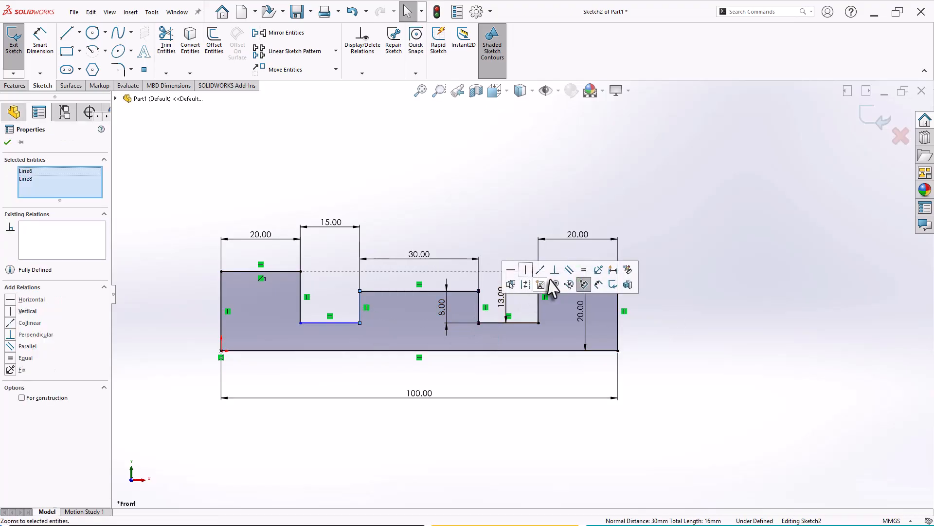
click(583, 270)
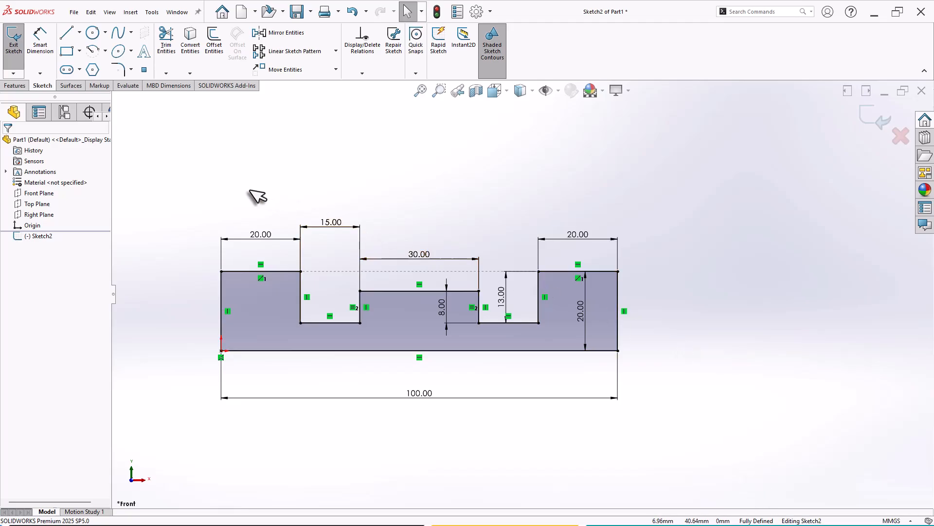
Step: Extrude the closed stepped profile into a solid boss
key(s)
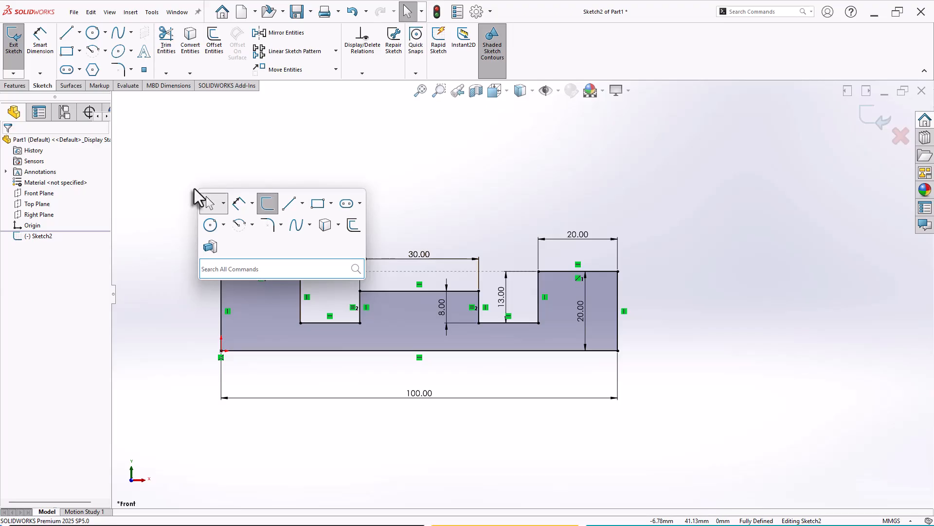
click(212, 245)
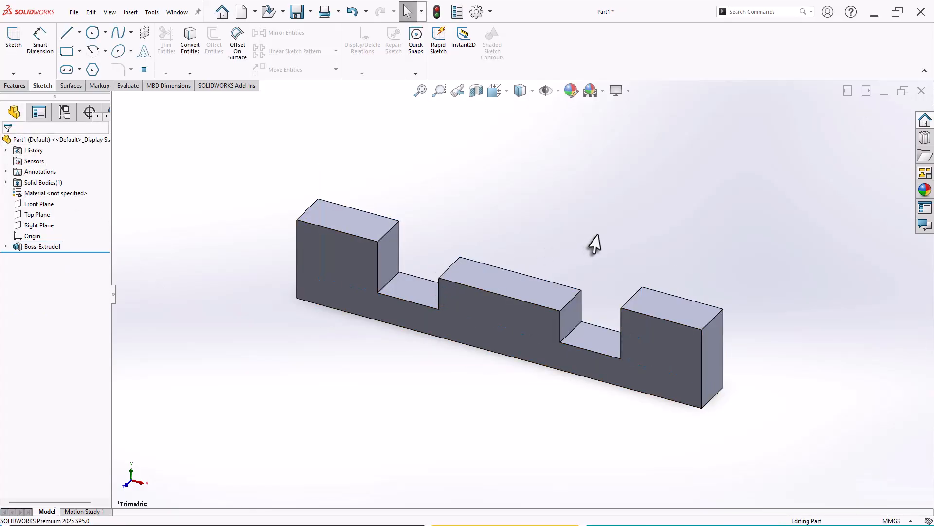
scroll(589, 251, down, 2)
middle_drag(588, 252, 587, 219)
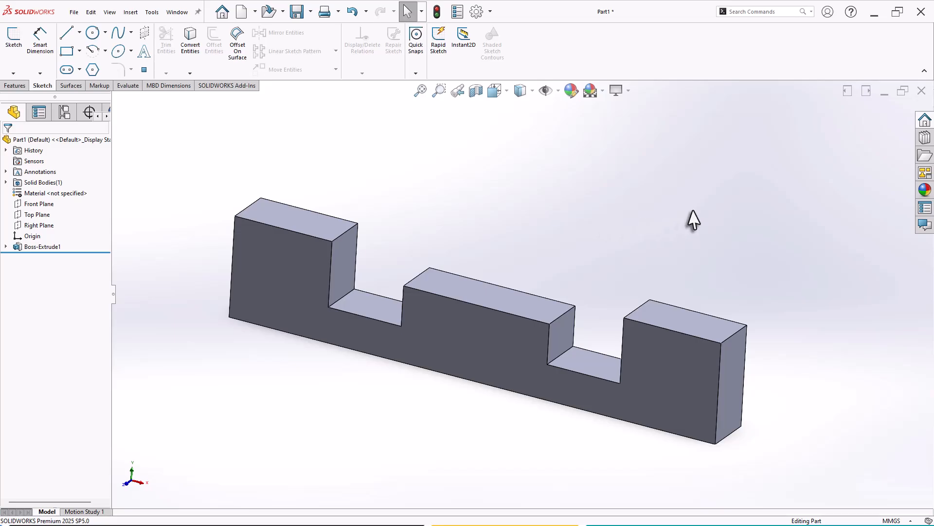
Step: Create a new part document and start a sketch on the Front Plane
click(241, 14)
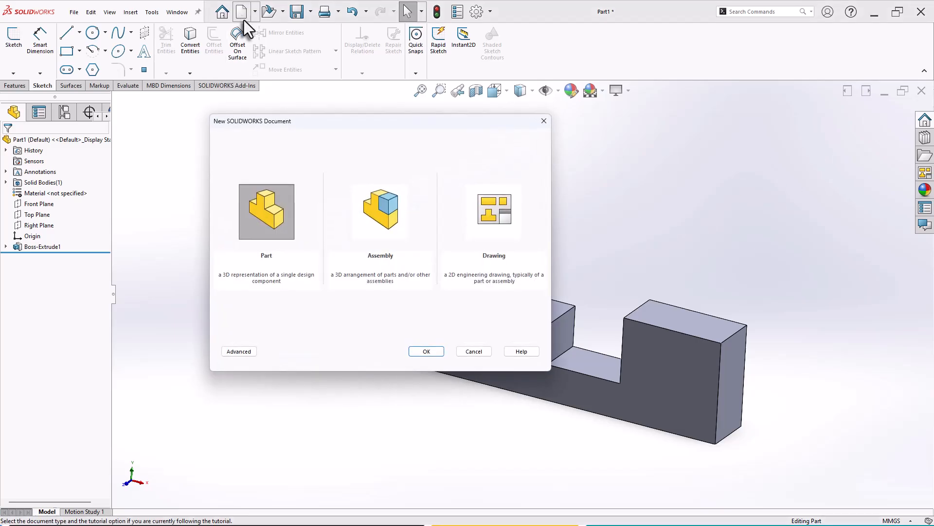
click(416, 352)
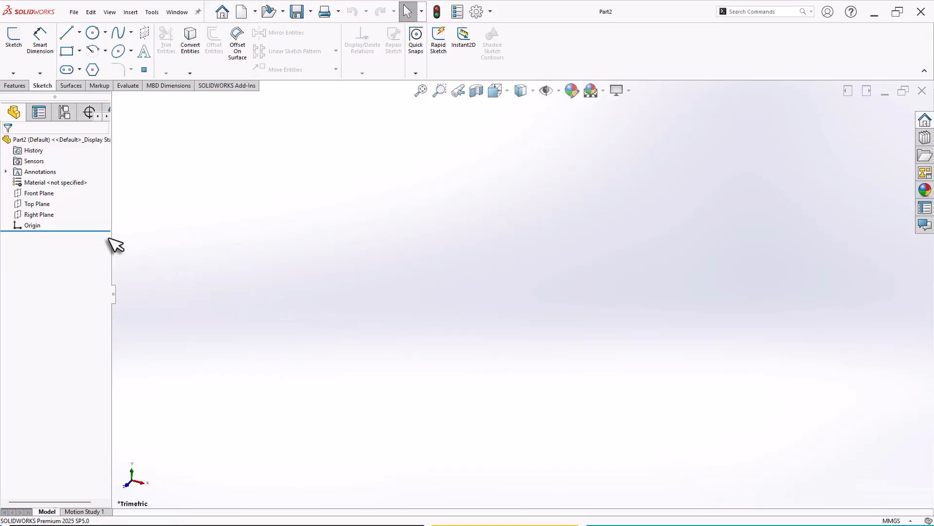
click(43, 194)
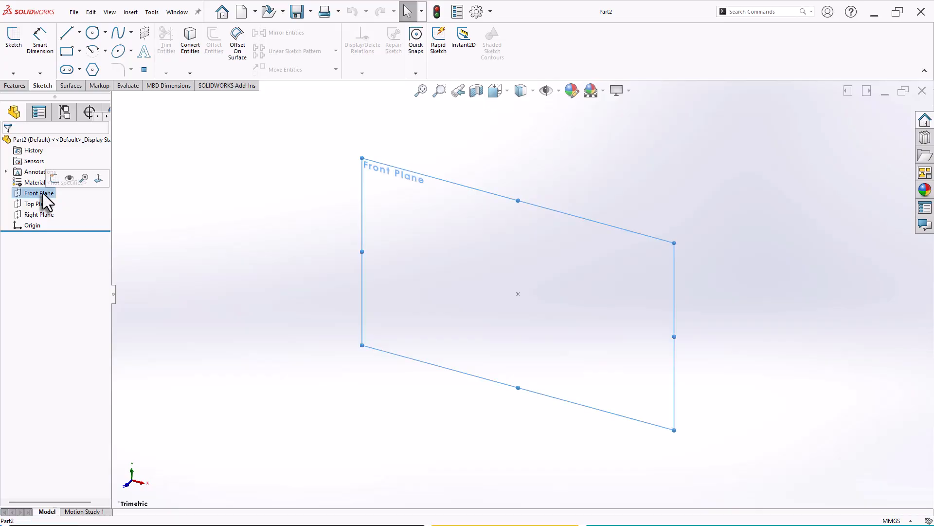
click(54, 178)
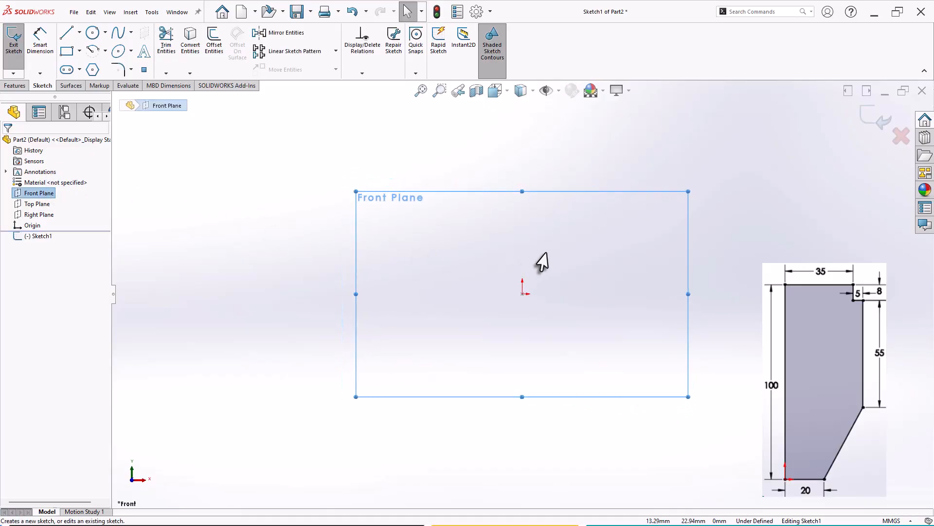
Step: Draw a vertical line 100 mm long upward from the origin
click(66, 32)
click(490, 303)
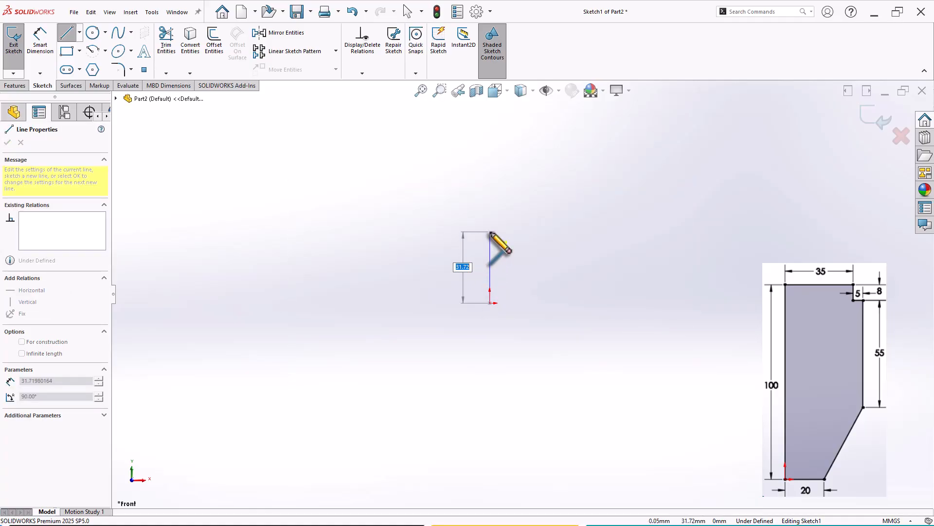
text(100)
key(Return)
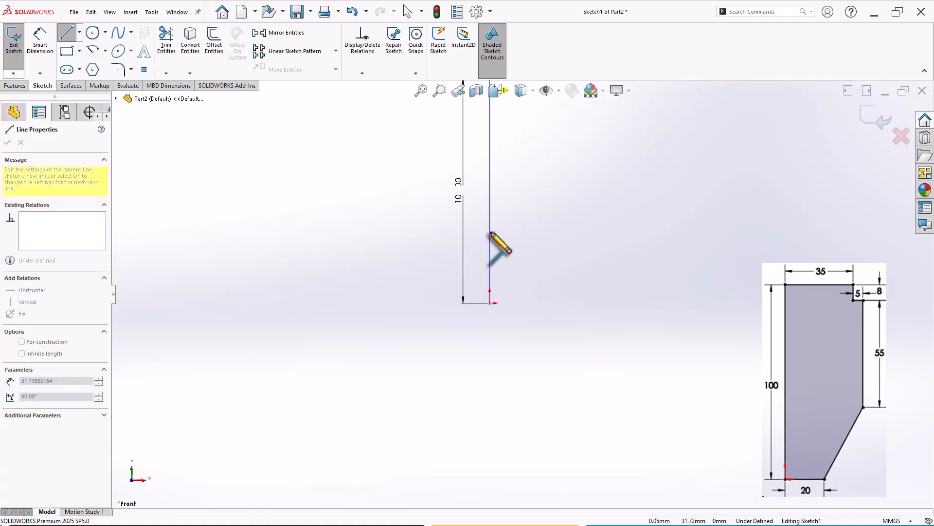
scroll(492, 234, up, 4)
scroll(609, 215, down, 5)
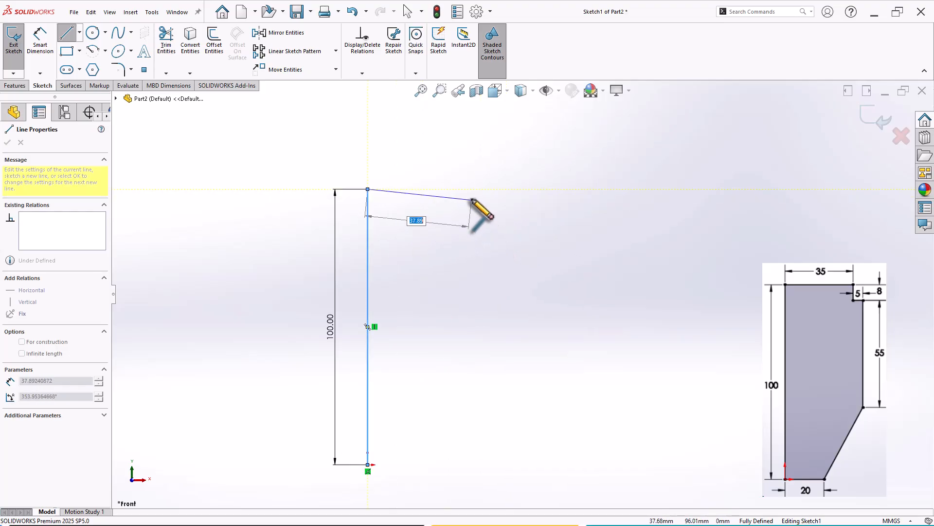
Step: Continue the line chain with a 35 mm horizontal top edge to the right and an 8 mm vertical edge downward
text(3)
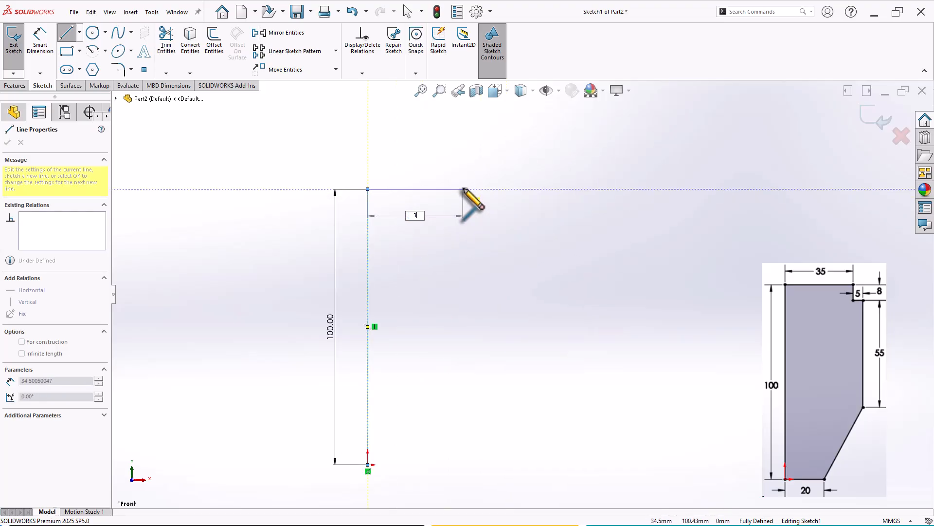
text(5)
key(Return)
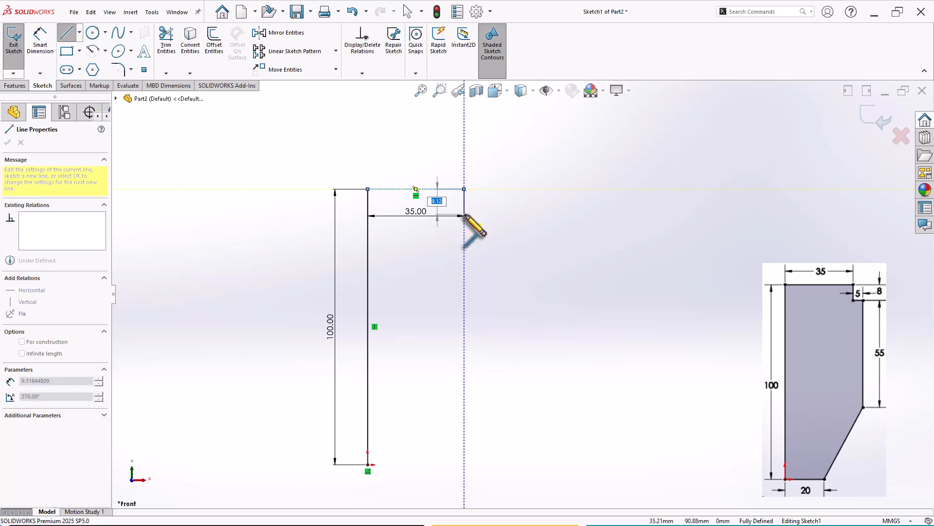
text(8)
key(Return)
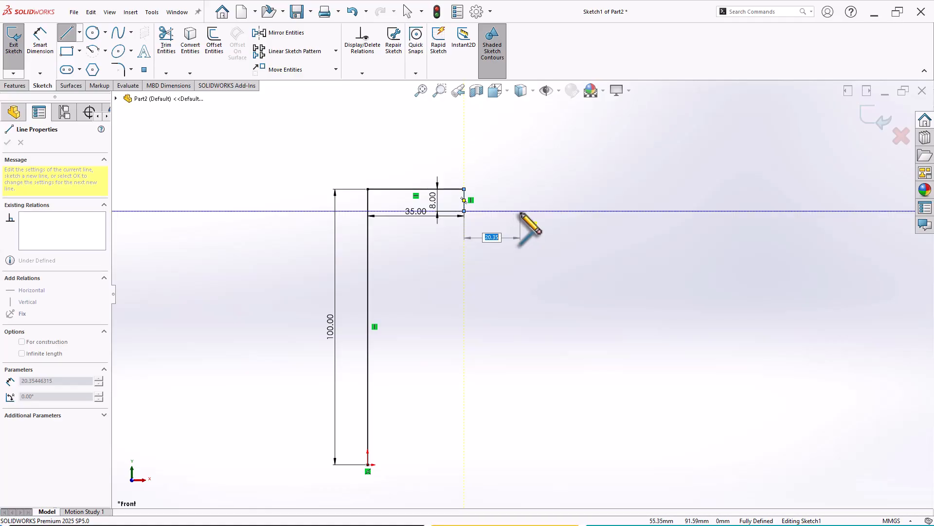
Step: Continue the chain with a 5 mm horizontal ledge to the right and a 55 mm vertical edge downward
text(5)
key(Return)
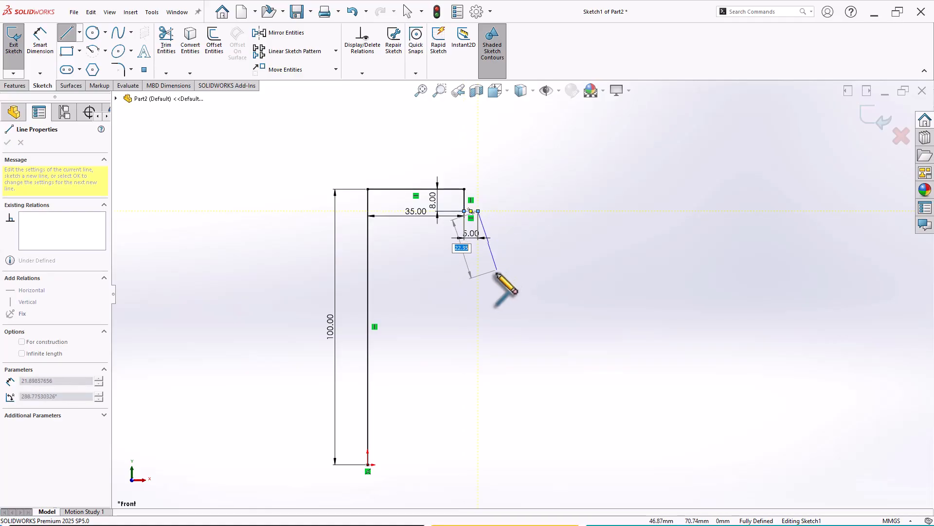
text(55)
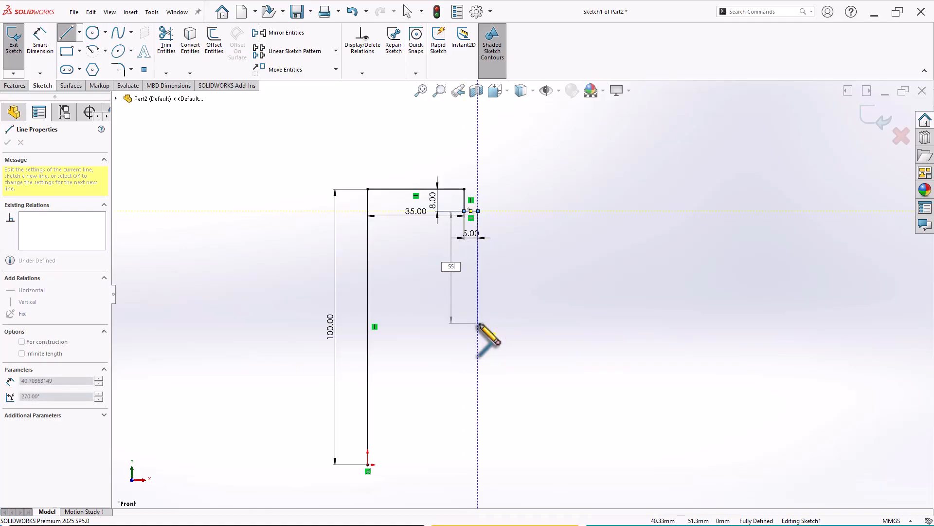
key(Return)
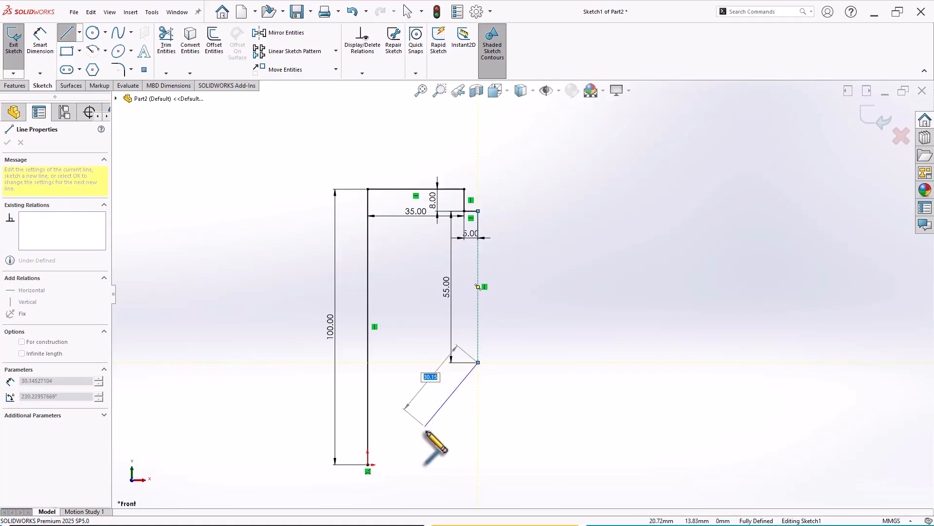
Step: Close the profile with a slanted line about 45 mm long and a horizontal bottom line about 14 mm long ending at the origin
click(405, 464)
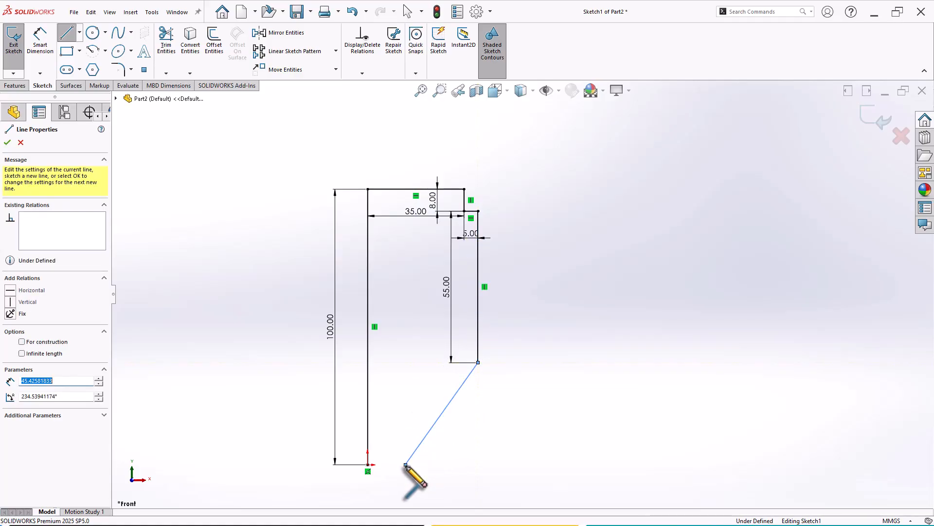
click(368, 464)
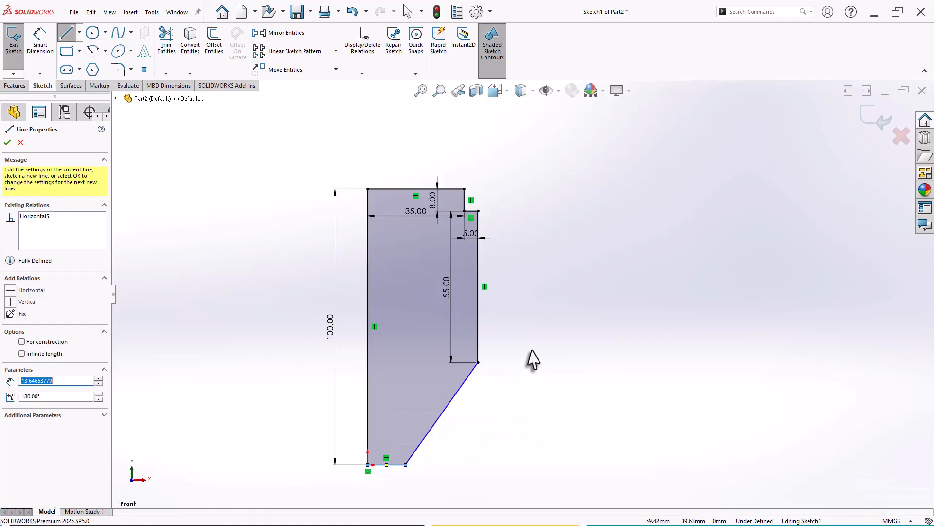
key(Escape)
key(Escape)
Step: Dimension the profile's horizontal bottom edge to 20 mm, placing the dimension below it
scroll(459, 409, down, 2)
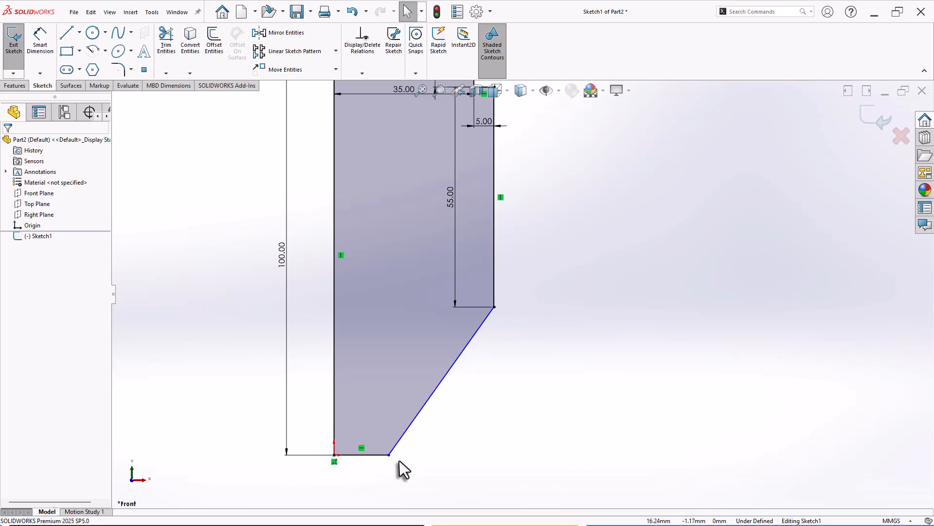
scroll(461, 424, up, 1)
scroll(541, 297, up, 1)
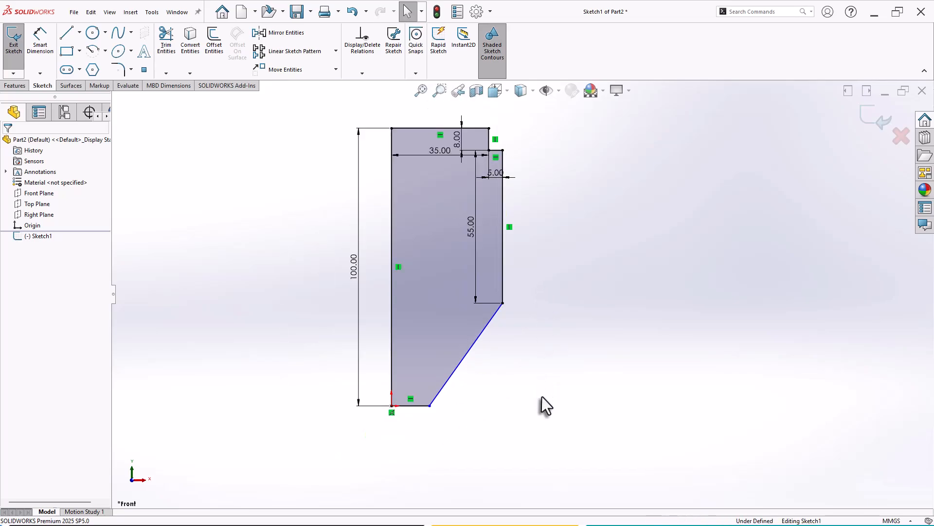
click(39, 44)
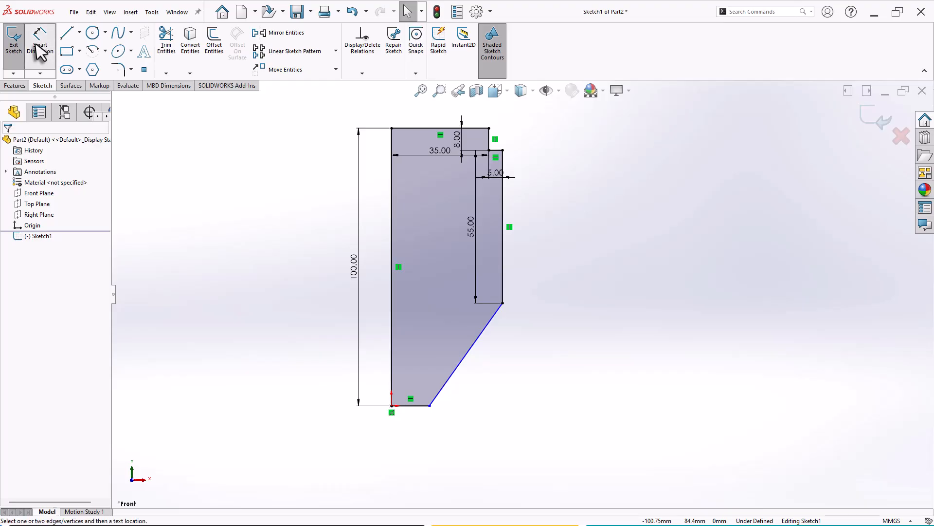
click(410, 406)
click(411, 434)
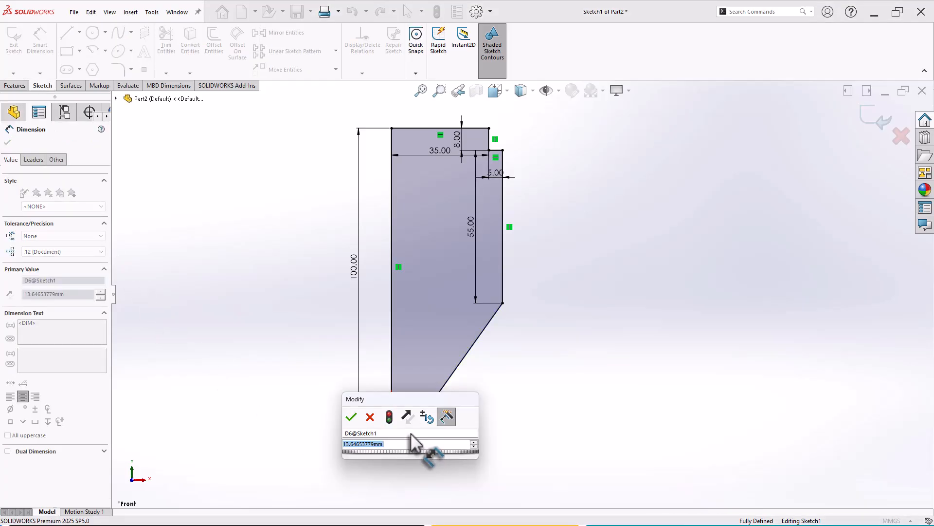
text(20)
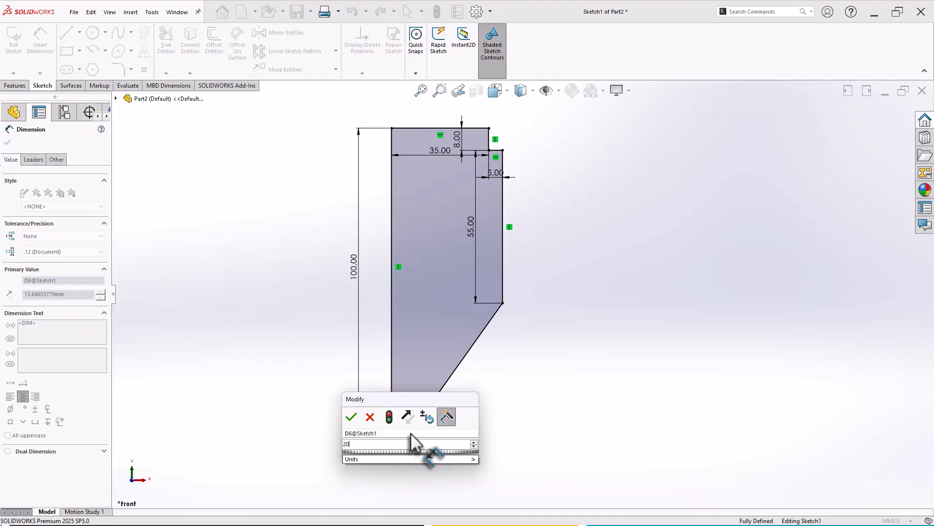
key(Return)
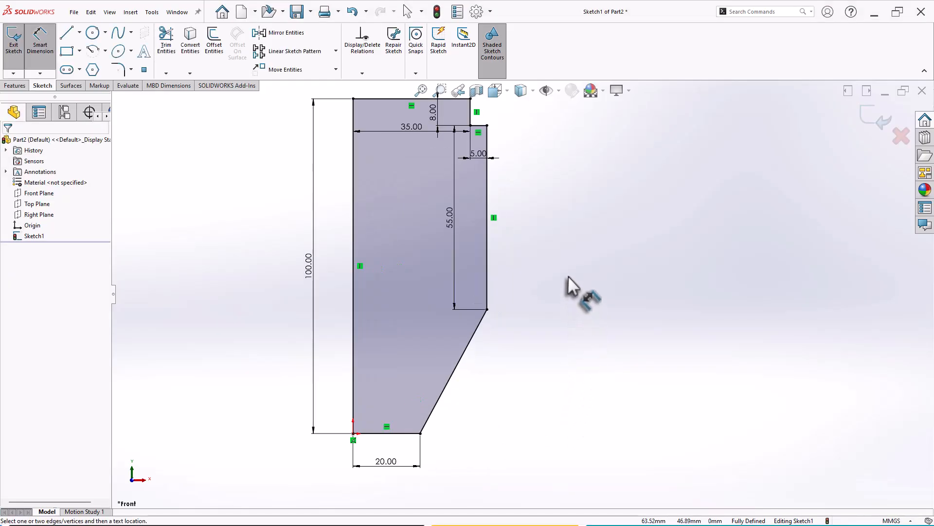
Step: Extrude the closed profile 10 mm with a Blind end condition
scroll(562, 294, up, 2)
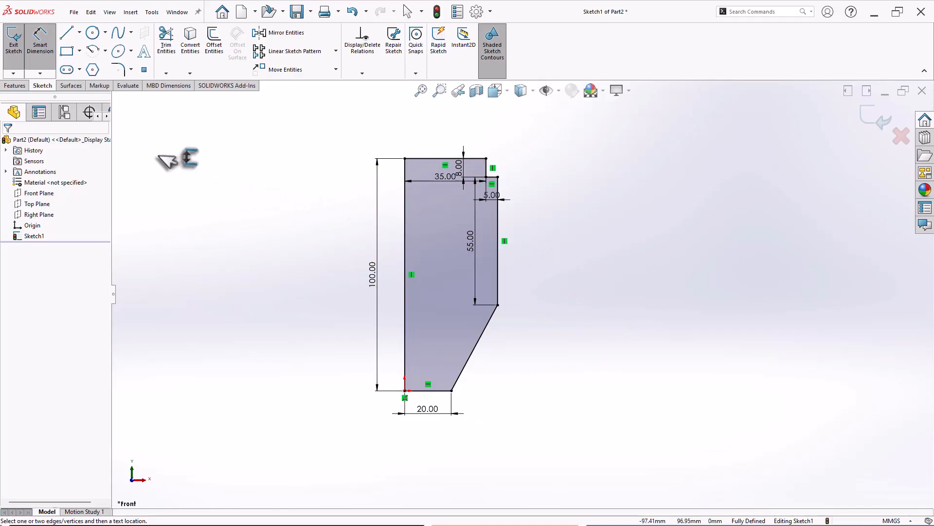
click(17, 87)
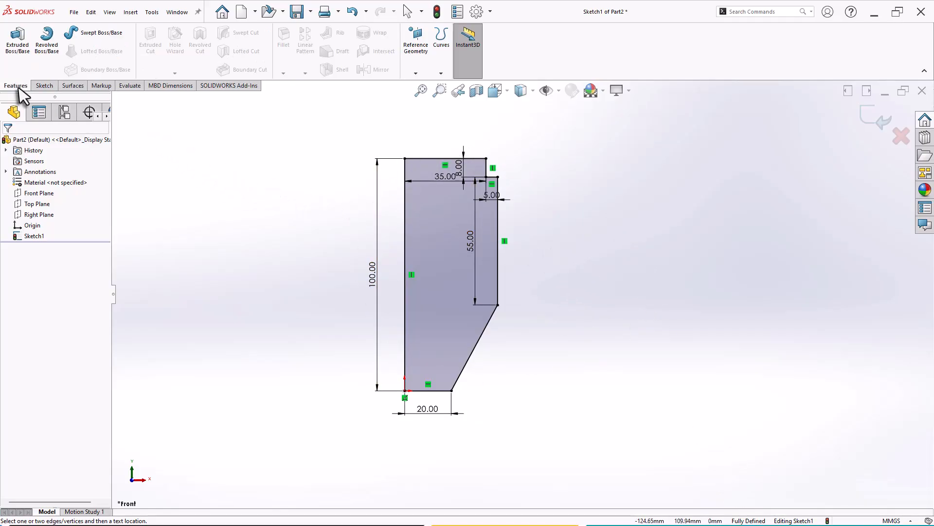
click(17, 57)
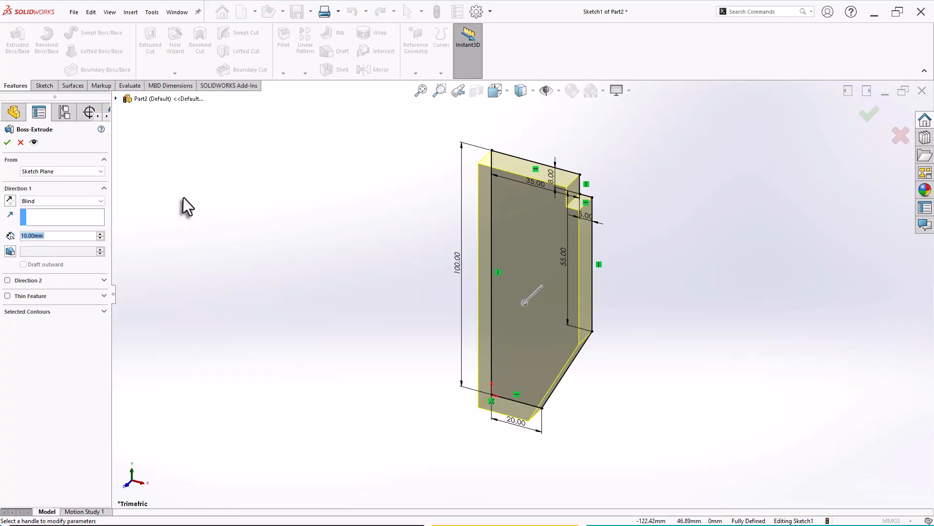
click(869, 117)
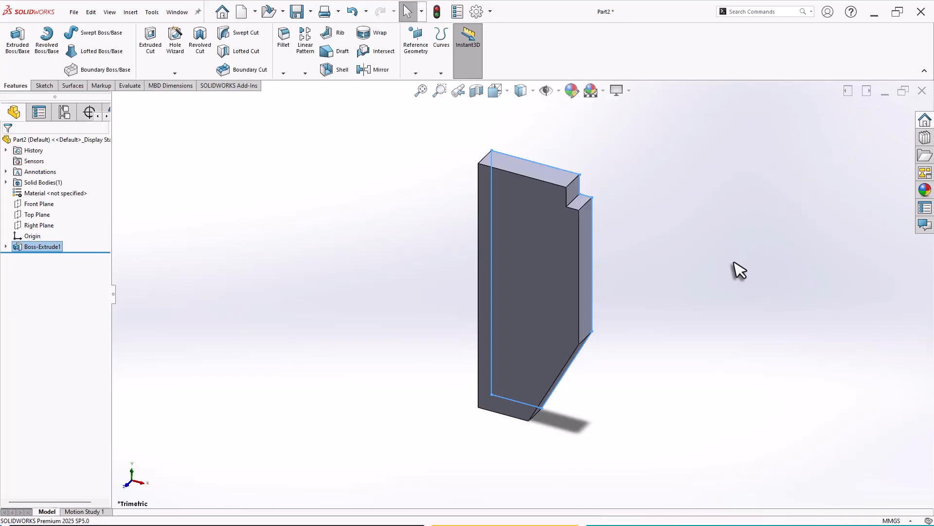
scroll(730, 268, down, 4)
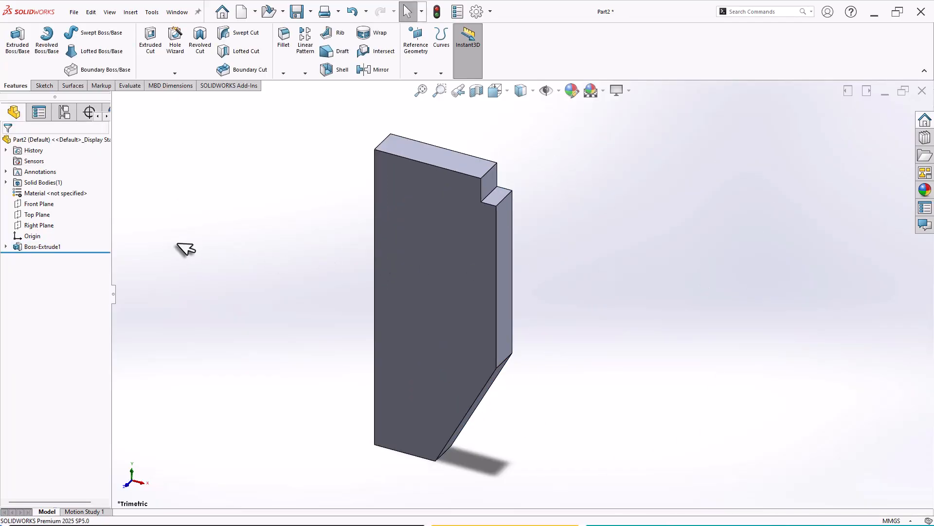
Step: Delete the extruded boss feature while keeping its profile sketch
click(50, 250)
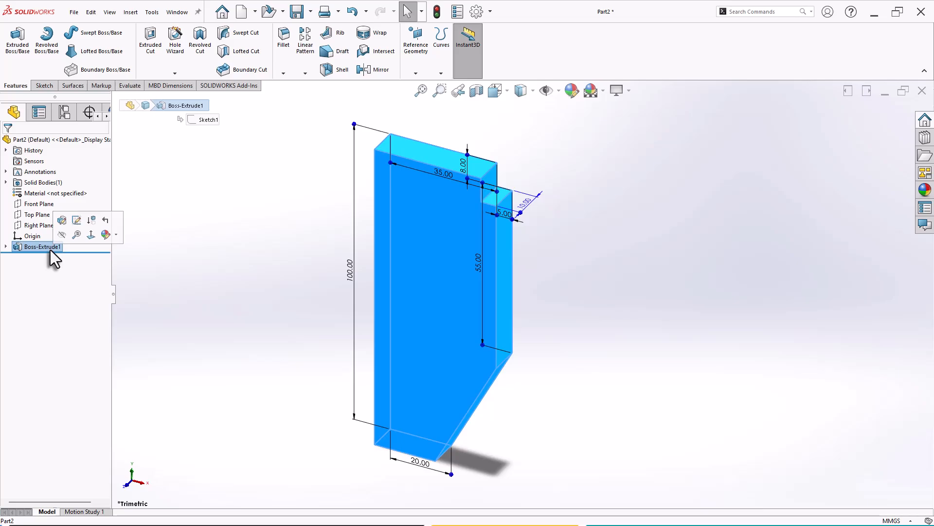
key(Delete)
click(529, 217)
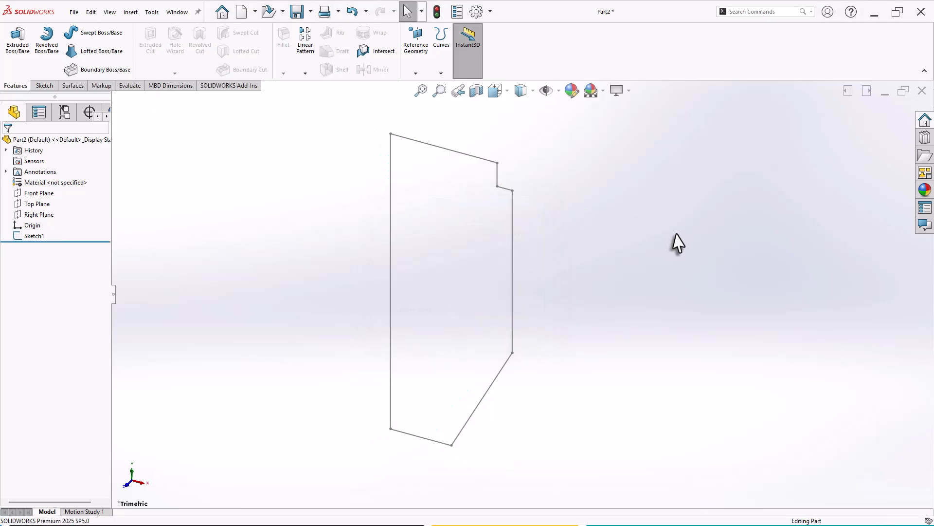
Step: Revolve the profile sketch 360 degrees about its 100 mm vertical side
click(46, 47)
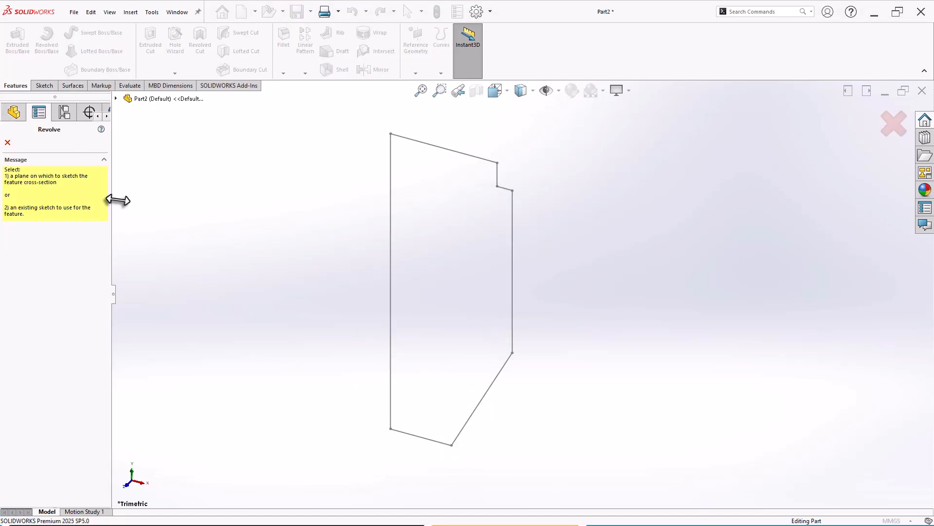
click(390, 256)
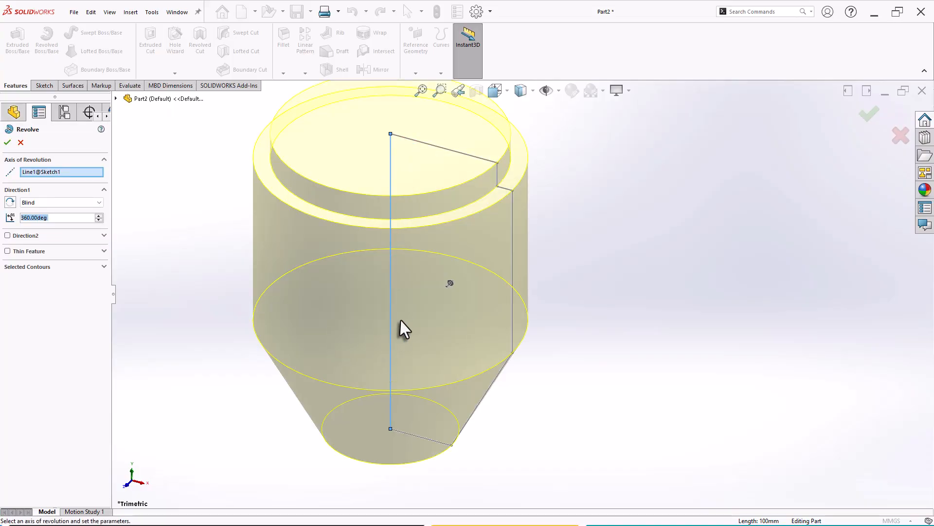
middle_drag(400, 328, 410, 283)
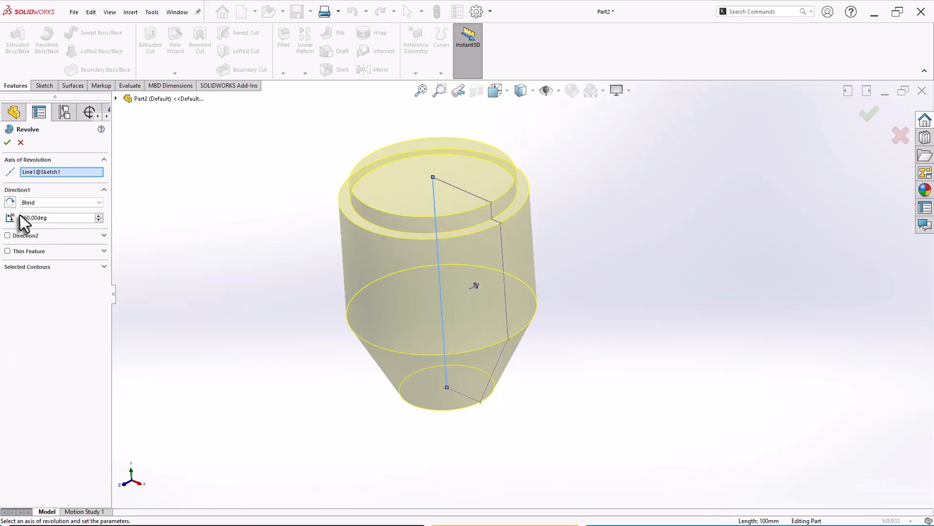
click(7, 143)
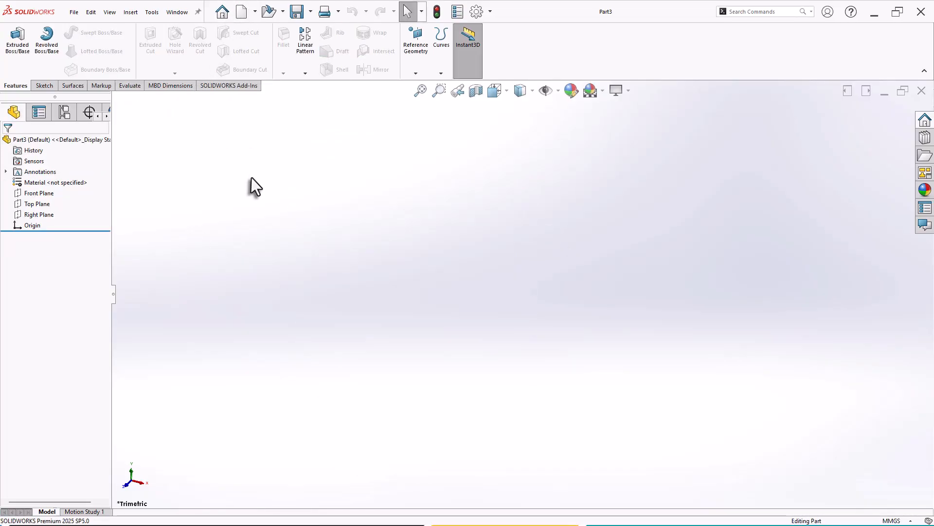
click(48, 85)
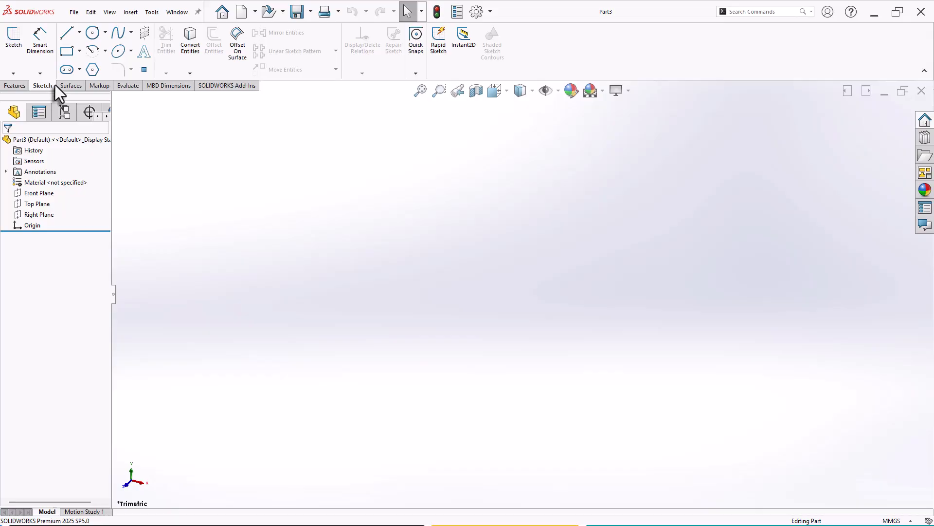
click(80, 33)
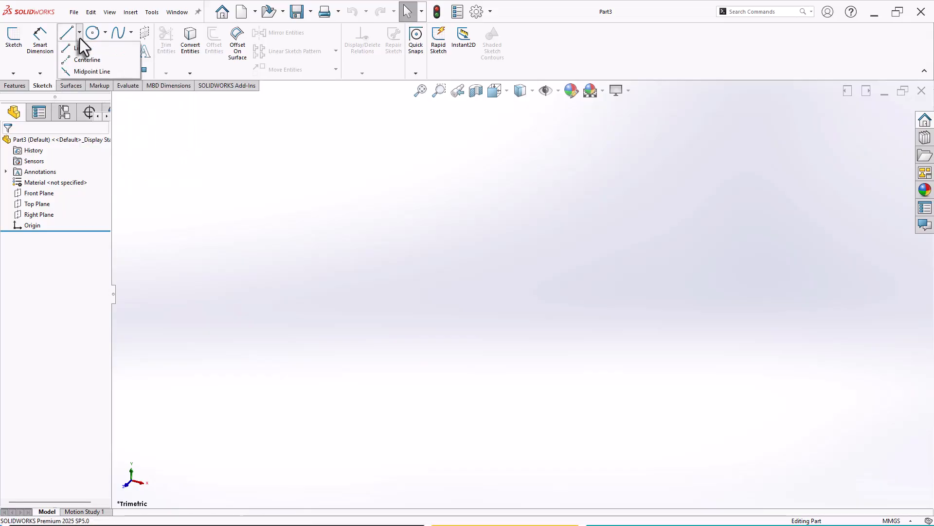
click(196, 186)
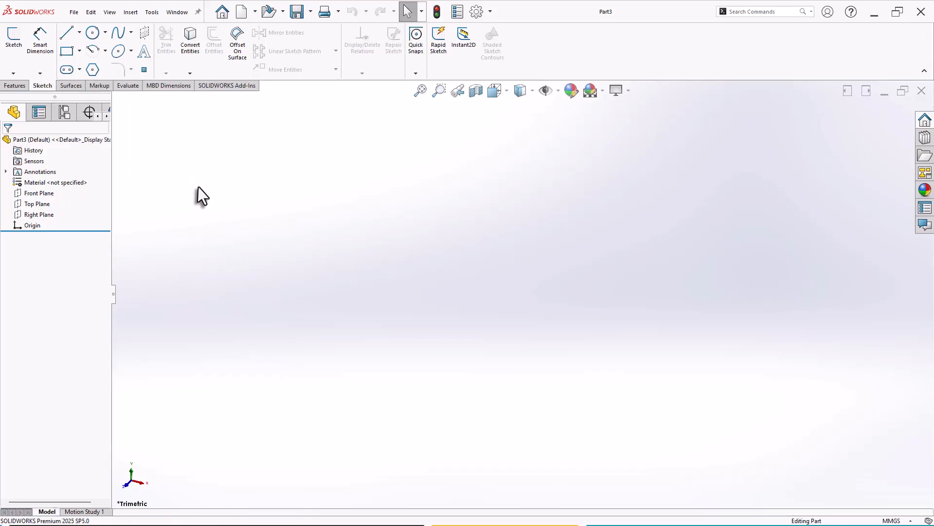
Step: Start a sketch on the Front Plane and draw a vertical centerline about 70 mm long upward from the origin
click(47, 194)
click(58, 181)
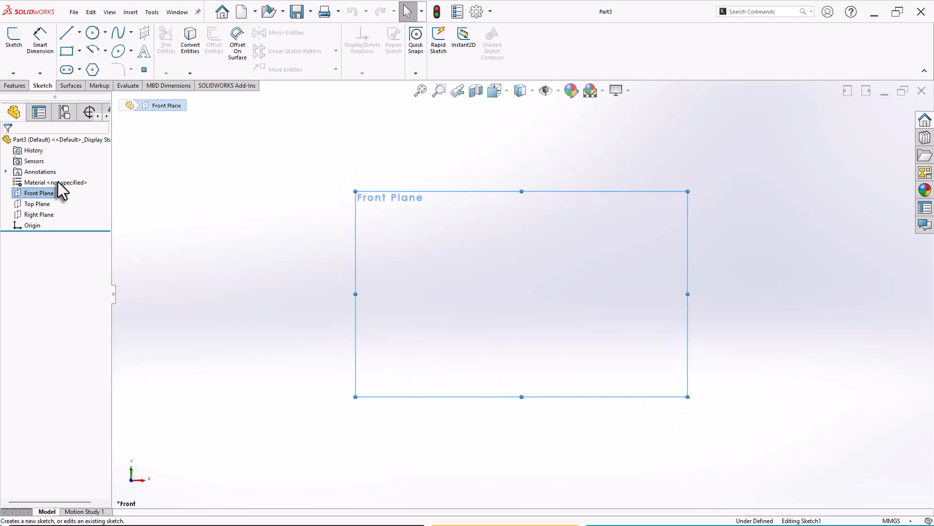
click(79, 33)
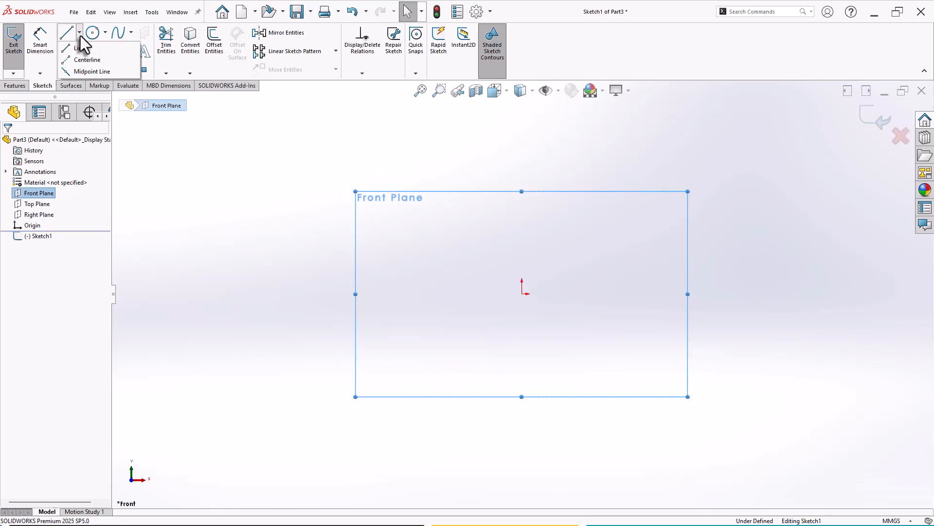
click(87, 61)
click(522, 293)
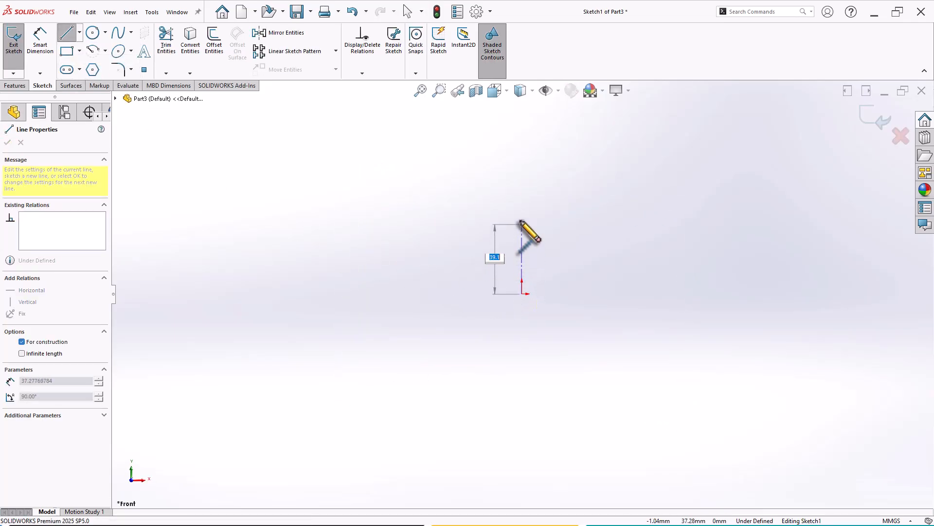
click(522, 164)
right_click(365, 146)
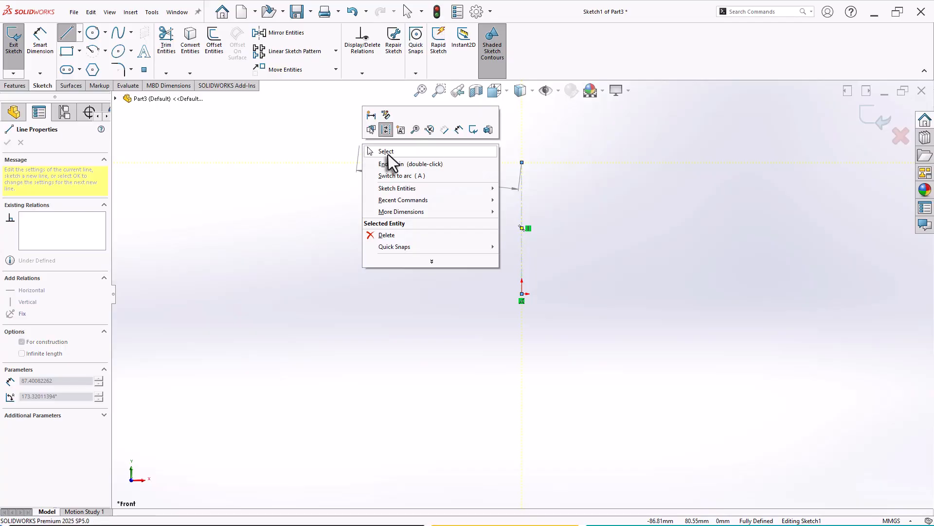
click(388, 154)
Step: Draw an open half-profile from the origin to the centerline: base about 17 mm, outward-slanting side, inward ledge, vertical step, horizontal top about 44 mm high
scroll(591, 191, down, 1)
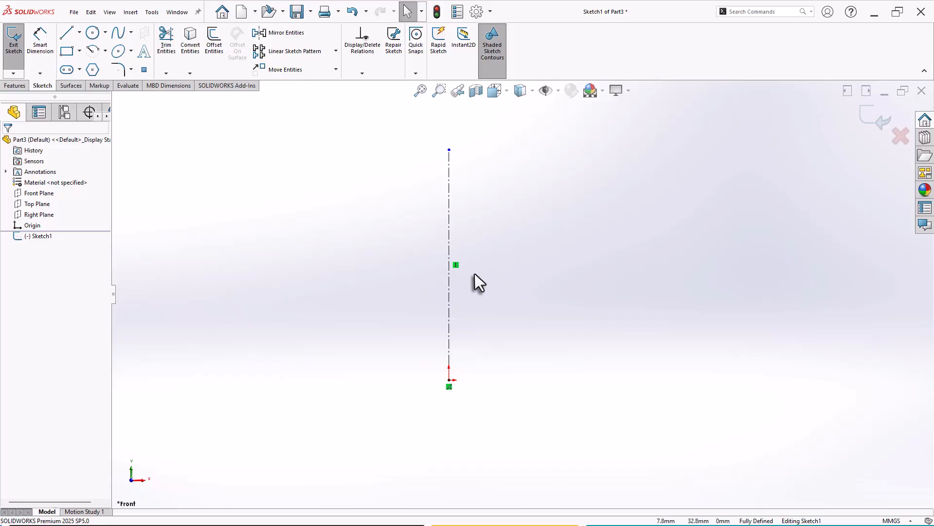
click(67, 32)
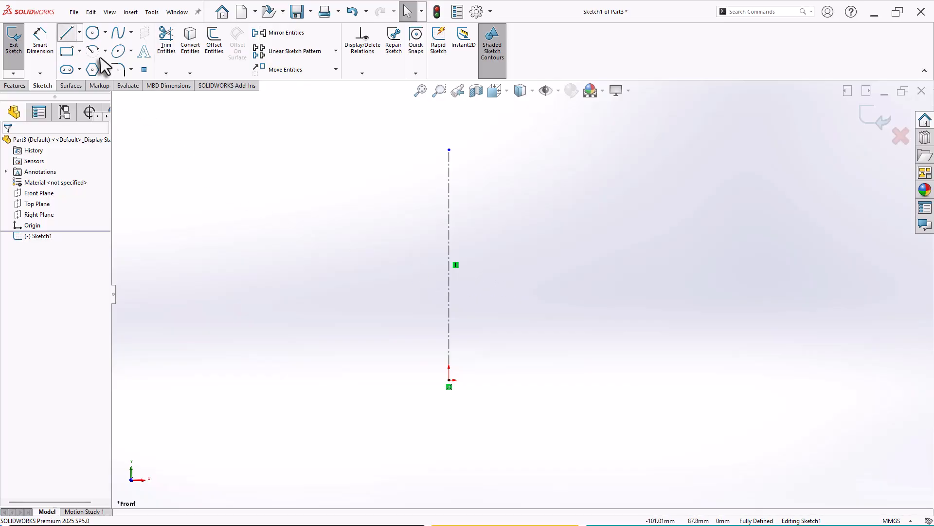
click(449, 380)
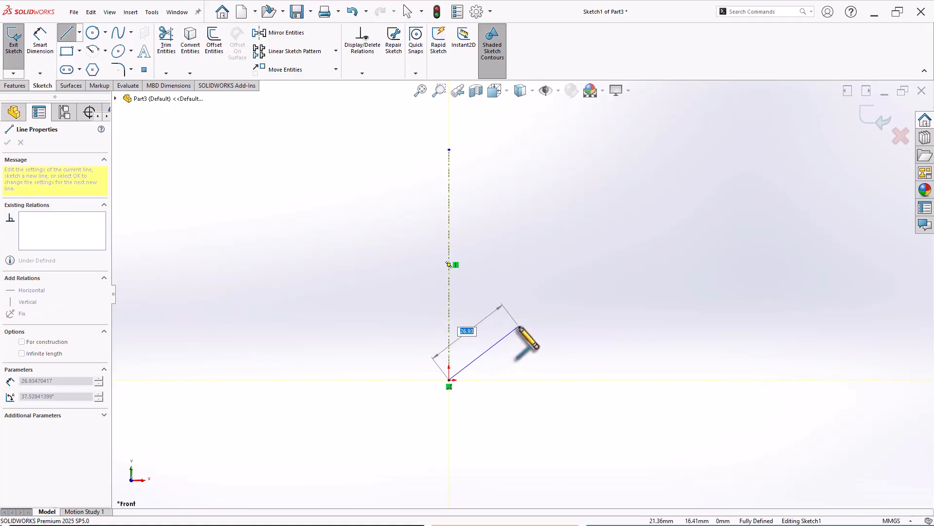
click(506, 380)
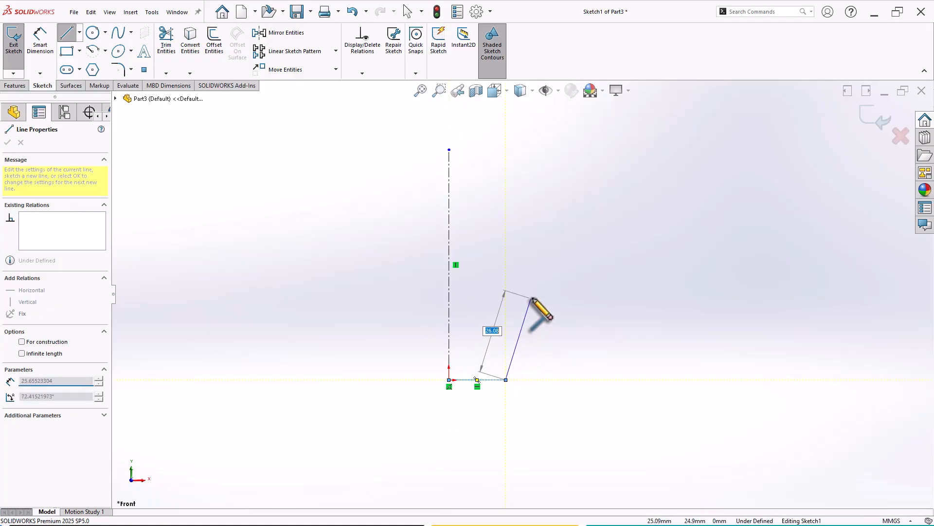
click(490, 292)
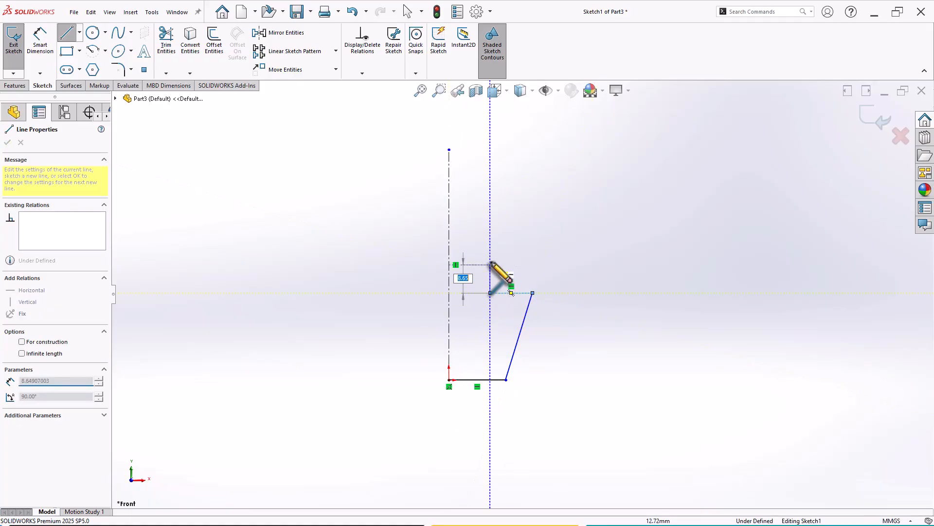
click(490, 256)
click(449, 256)
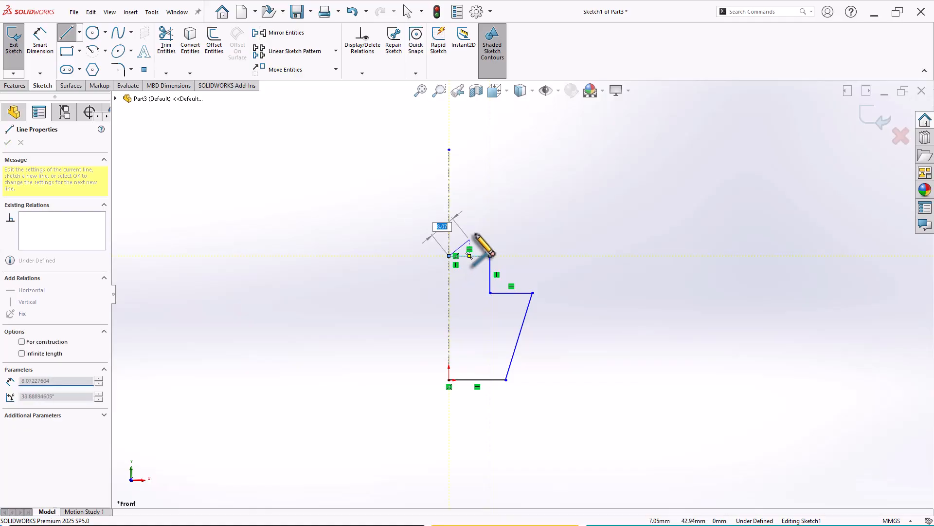
right_click(485, 218)
click(498, 230)
Step: Add a 40 mm doubled (diameter) dimension between the base's outer endpoint and the centerline, placed below the profile
scroll(627, 275, down, 2)
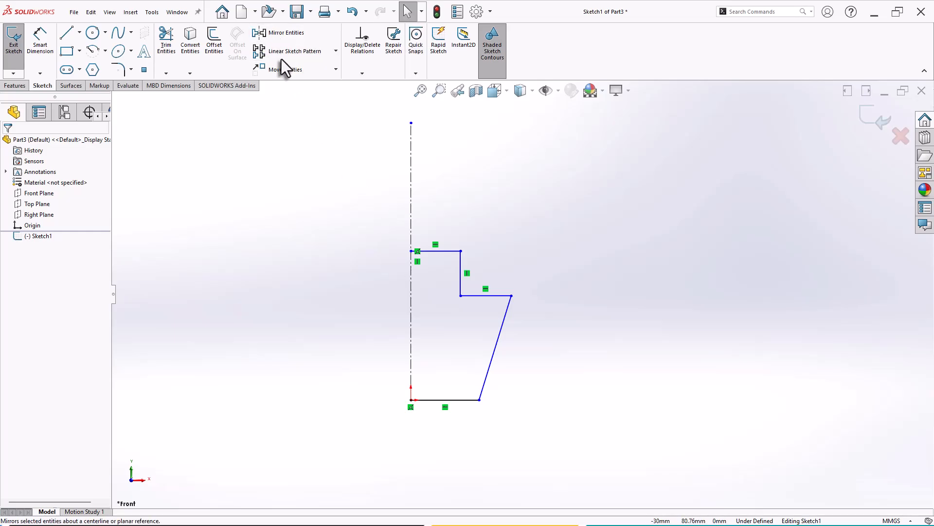
click(42, 49)
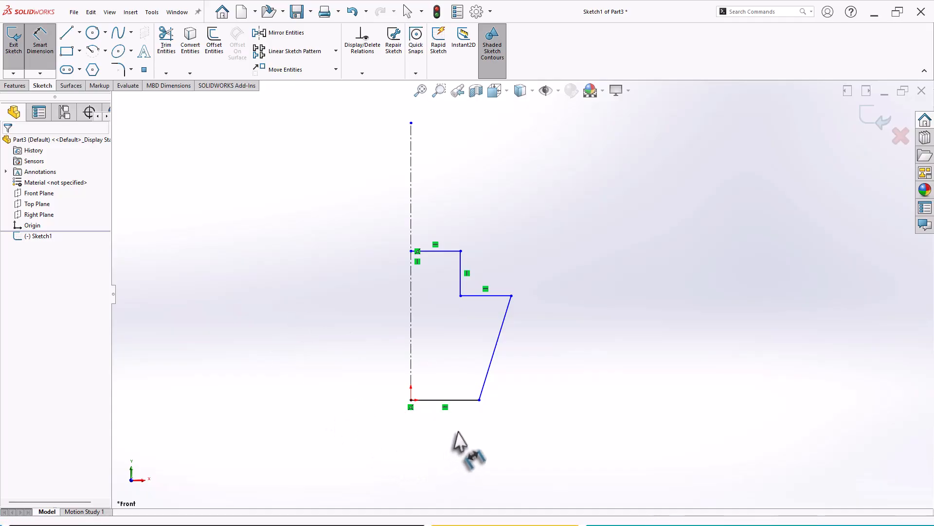
click(479, 400)
click(412, 369)
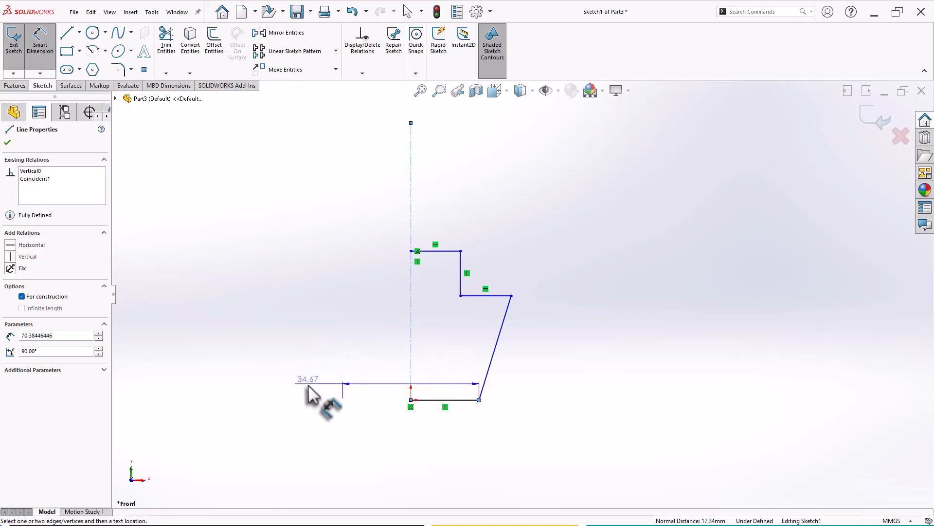
click(310, 429)
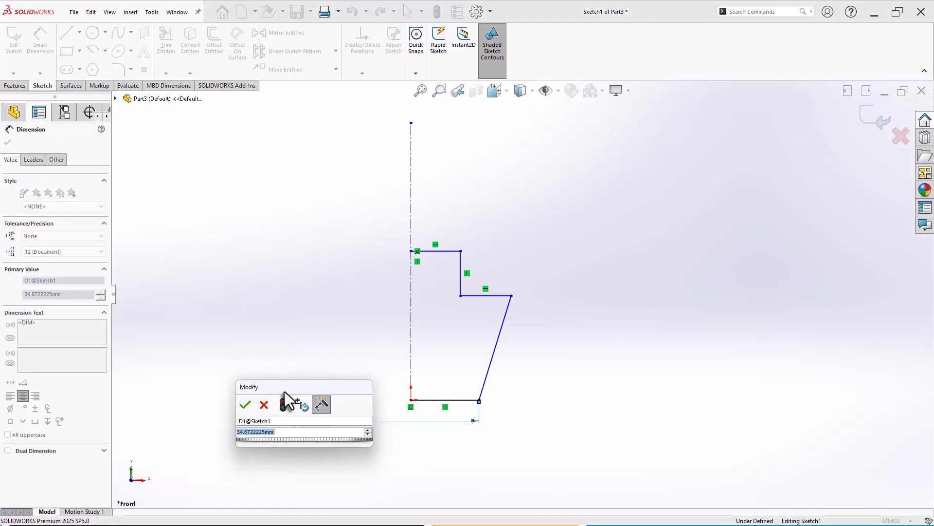
drag(270, 382, 192, 303)
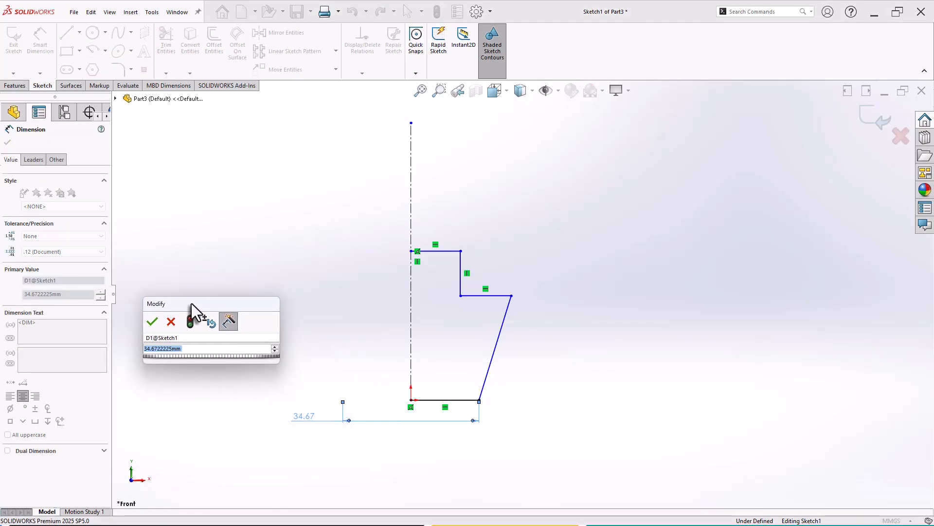
text(40)
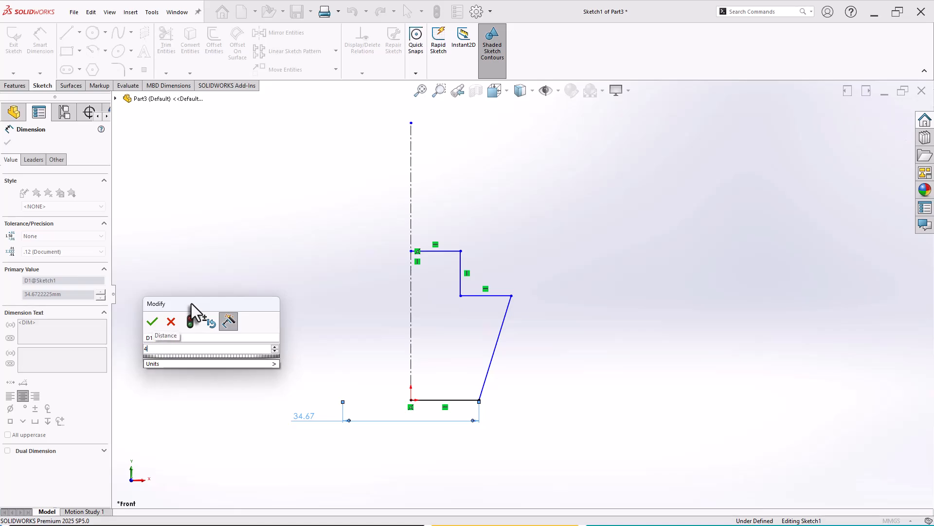
key(Return)
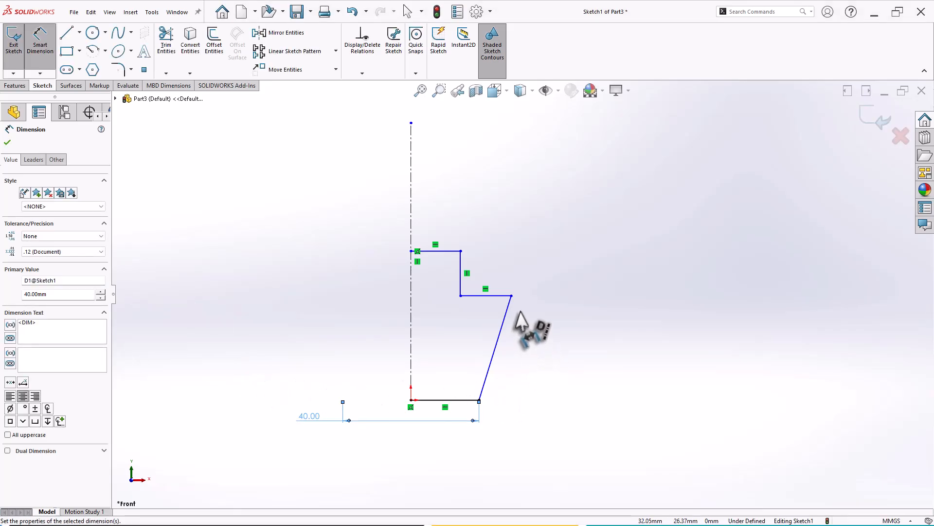
Step: Add a 60 mm doubled dimension from the upper end of the slanted side to the centerline
click(511, 296)
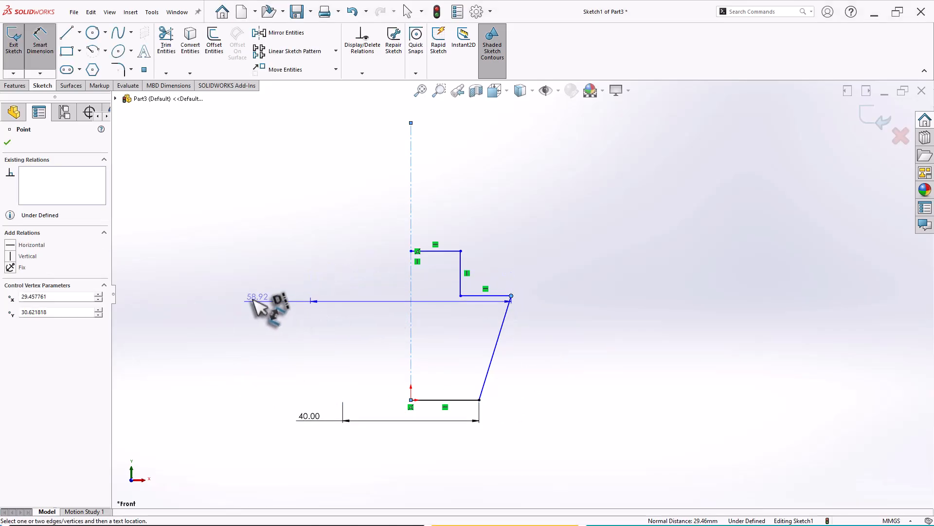
click(257, 304)
text(60)
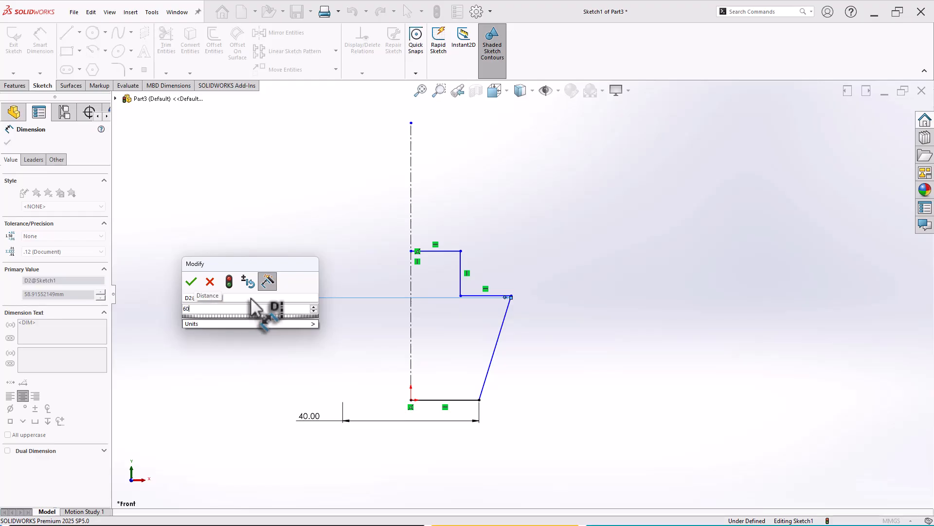
key(Return)
Step: Dimension the vertical distance between the base line and the horizontal ledge to 30 mm, outside the slanted side
click(478, 296)
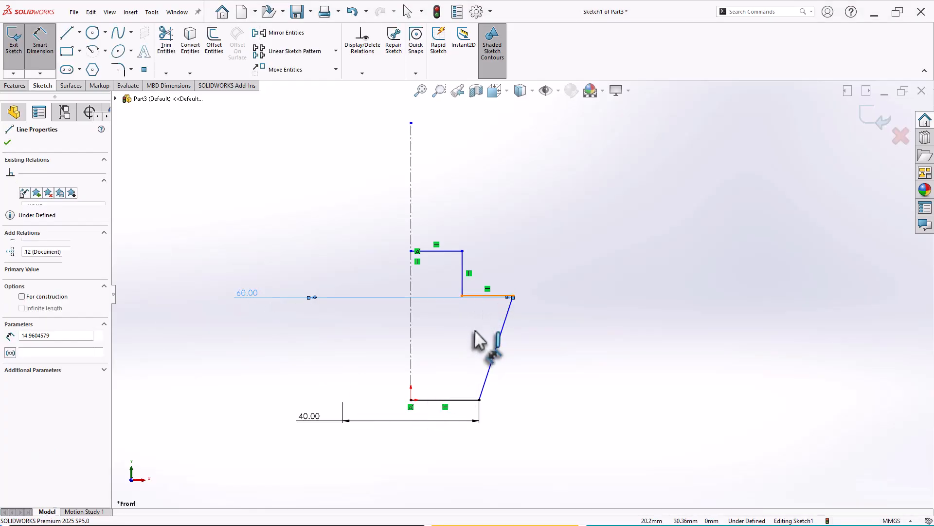
click(472, 400)
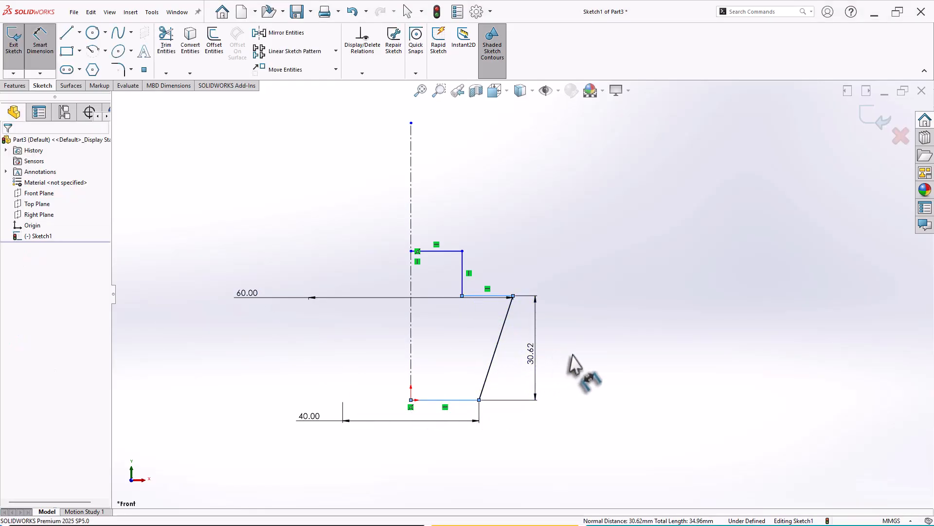
click(583, 374)
text(30)
key(Return)
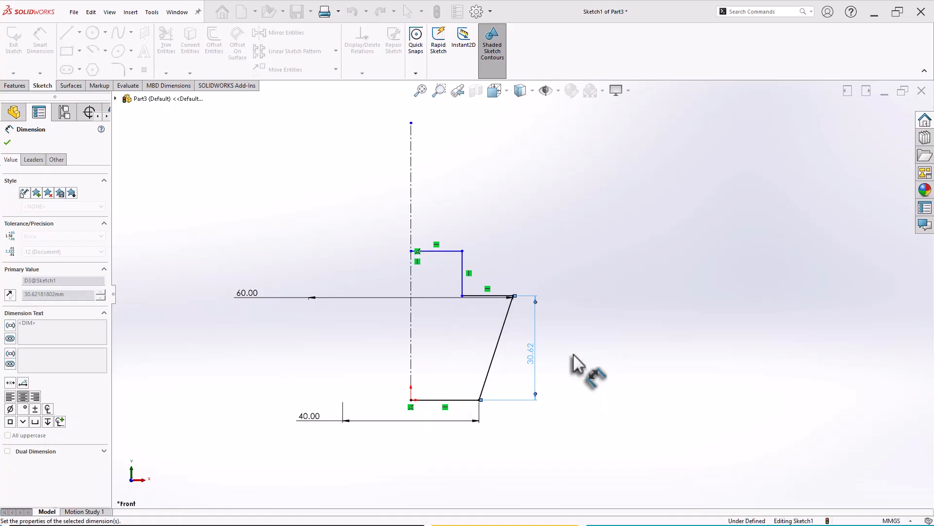
Step: Add a 30 mm doubled dimension from the short vertical line to the centerline, placed above the profile
click(462, 286)
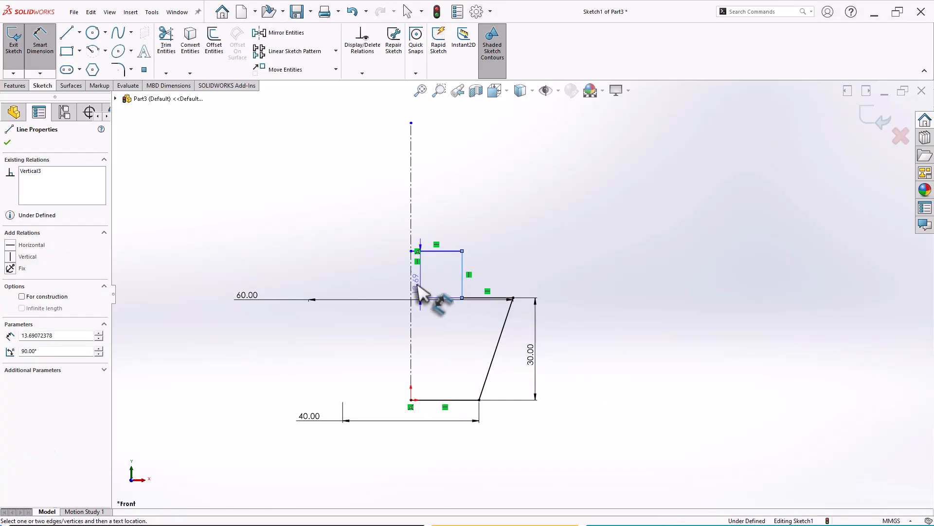
click(411, 290)
click(304, 206)
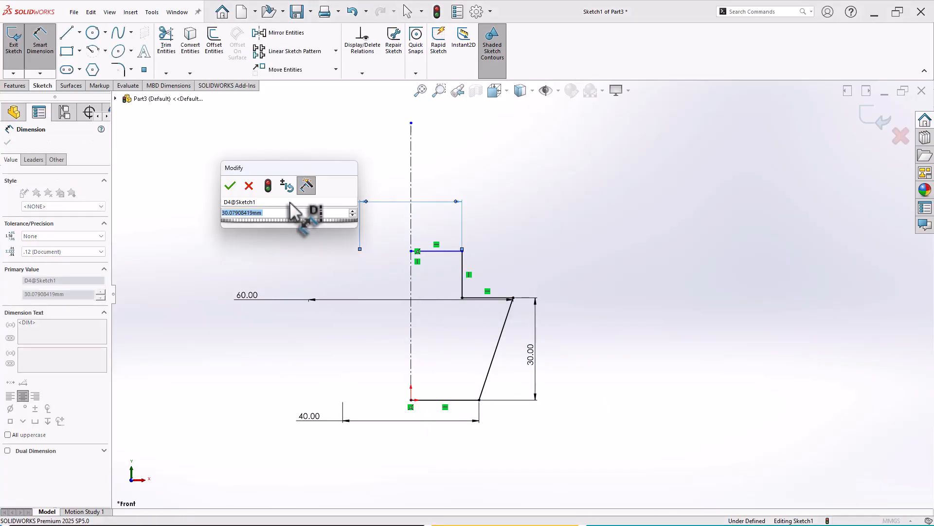
text(30)
key(Return)
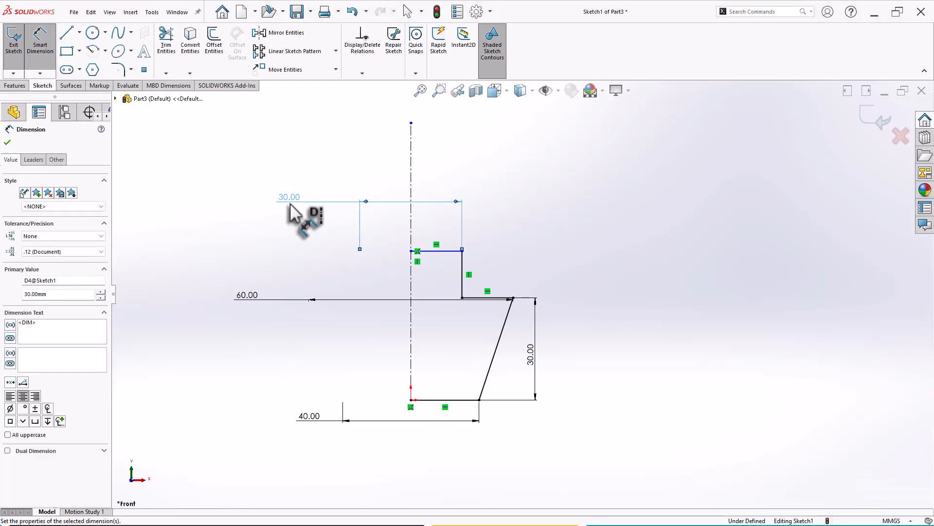
Step: Dimension the overall height between the profile's top line and base line to 45 mm
click(432, 251)
click(444, 400)
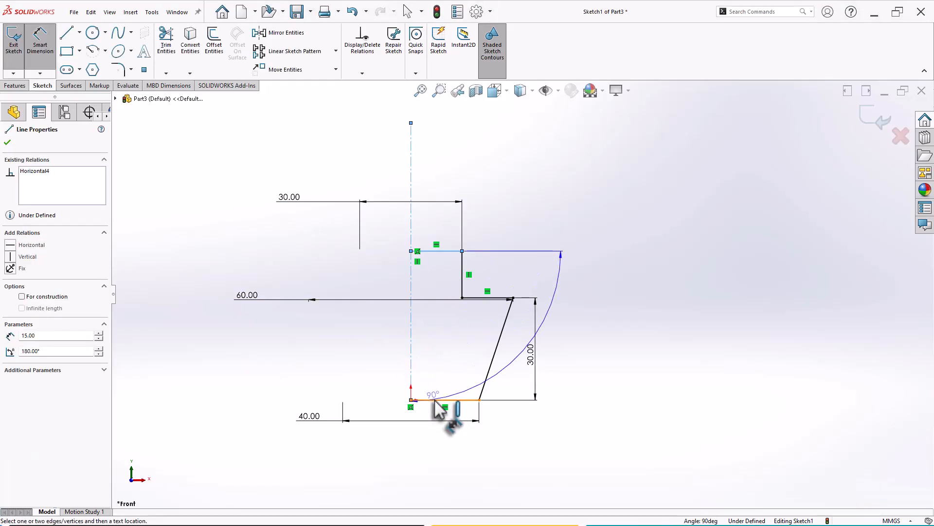
click(584, 319)
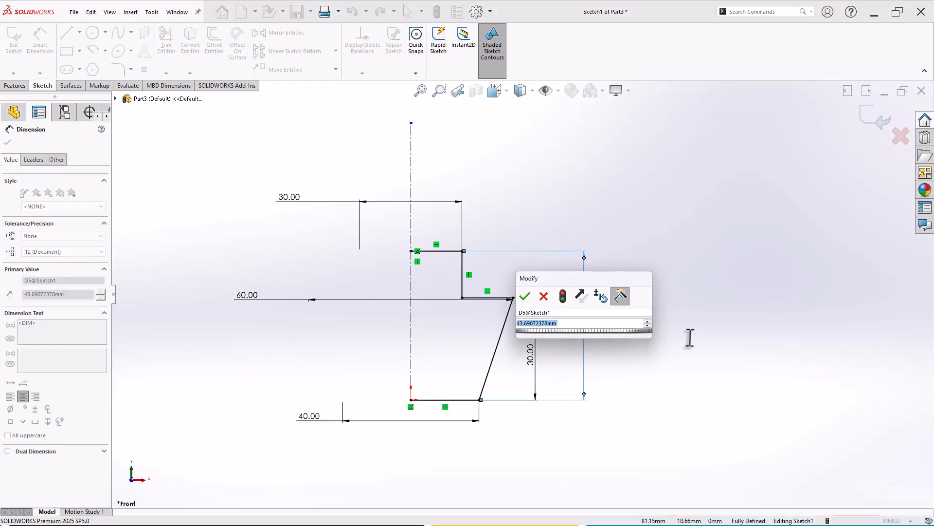
text(45)
key(Return)
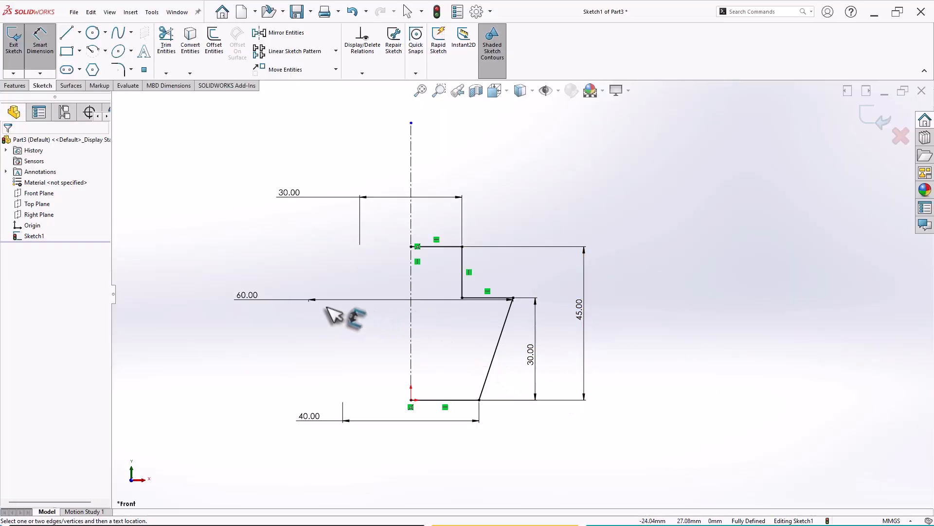
Step: Reposition the 60 mm doubled dimension above the profile, higher than the 30 mm doubled dimension
drag(264, 299, 647, 375)
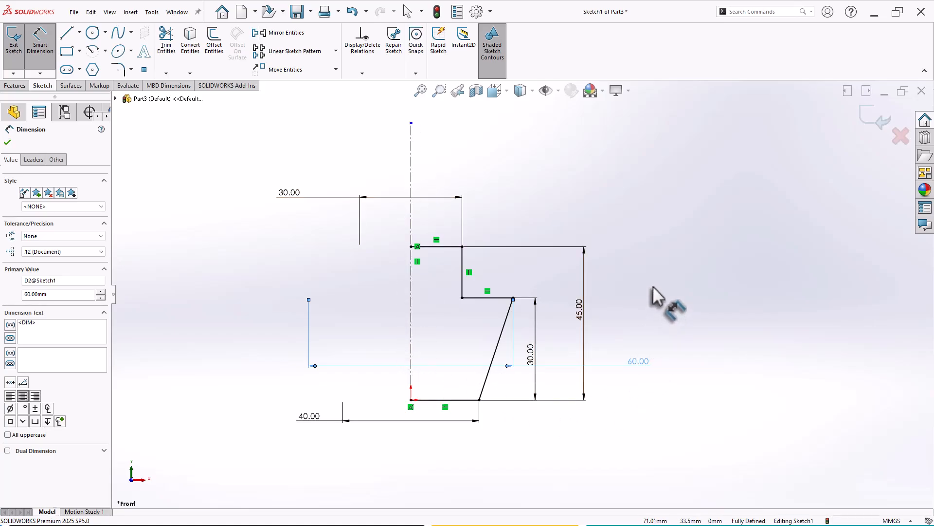
drag(636, 360, 610, 168)
click(646, 256)
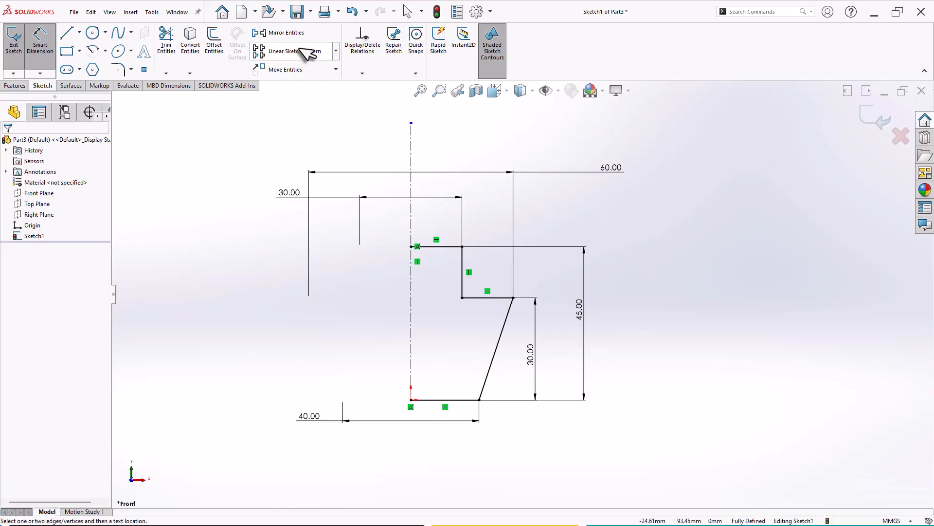
Step: Mirror the profile's top line, short vertical, ledge, slanted side and base line about the vertical centerline
click(290, 33)
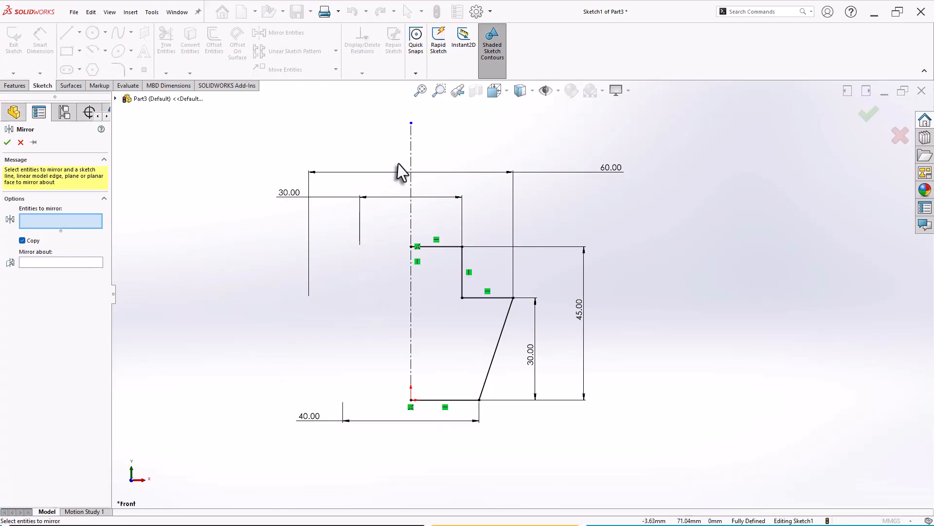
click(439, 247)
click(462, 272)
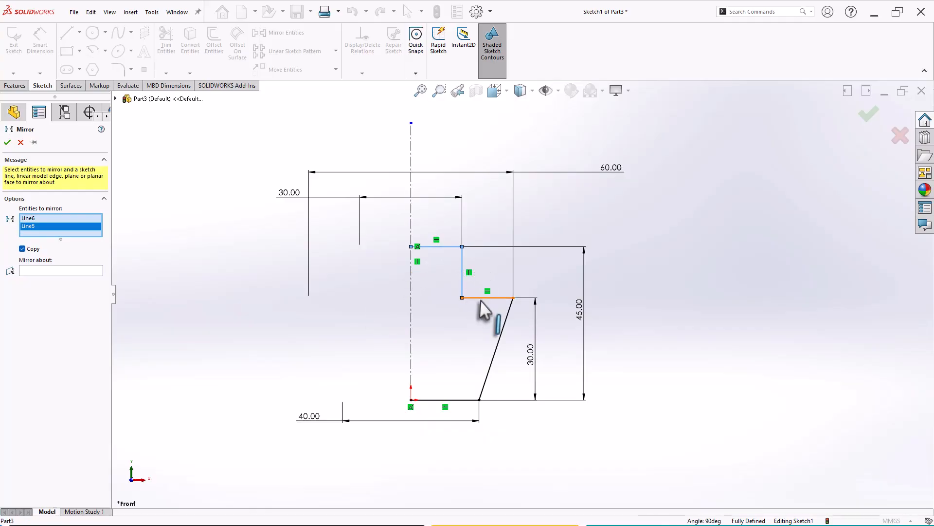
click(486, 298)
click(500, 340)
click(473, 400)
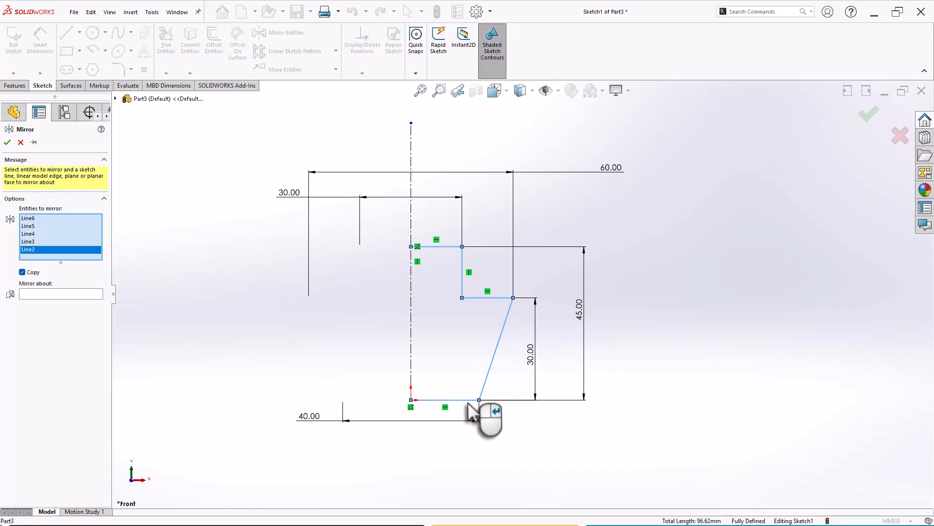
right_click(444, 355)
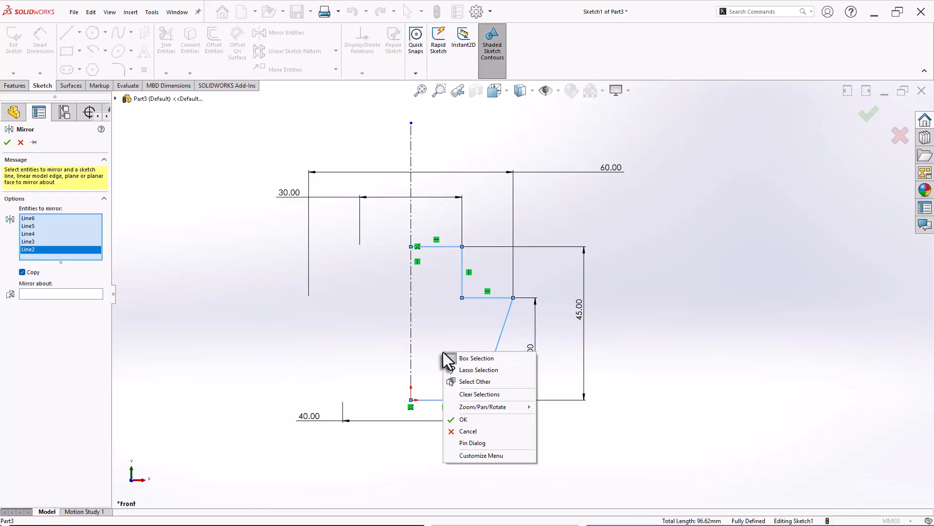
click(82, 295)
click(410, 316)
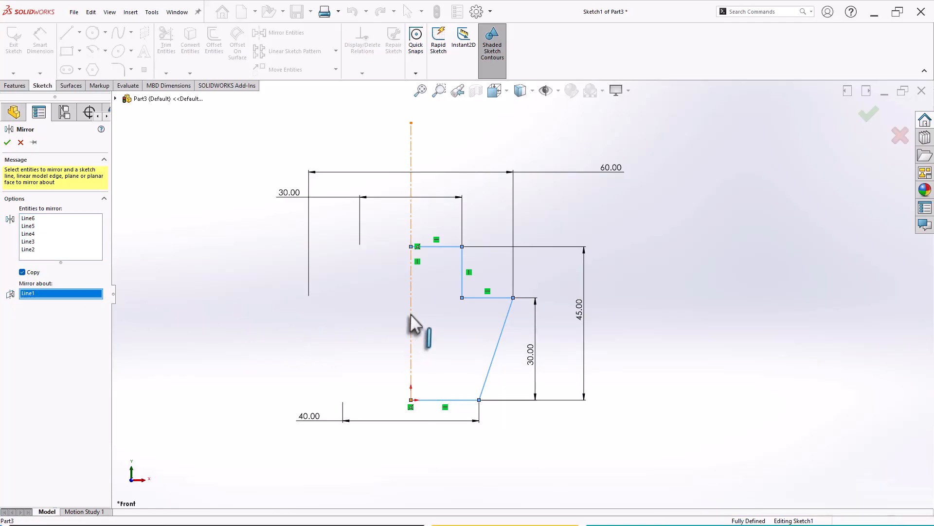
right_click(410, 315)
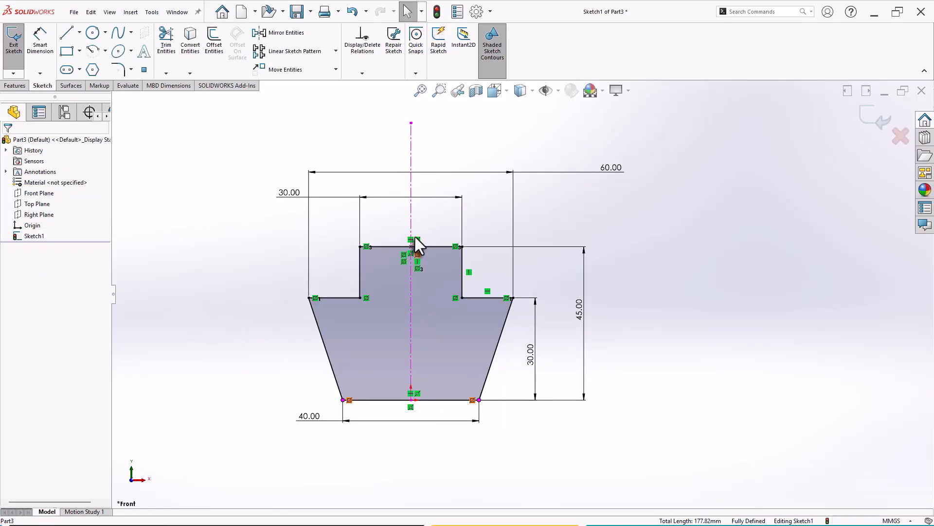
Step: Reposition the 60 mm dimension higher above the mirrored profile, with its text between the extension lines
scroll(433, 249, down, 2)
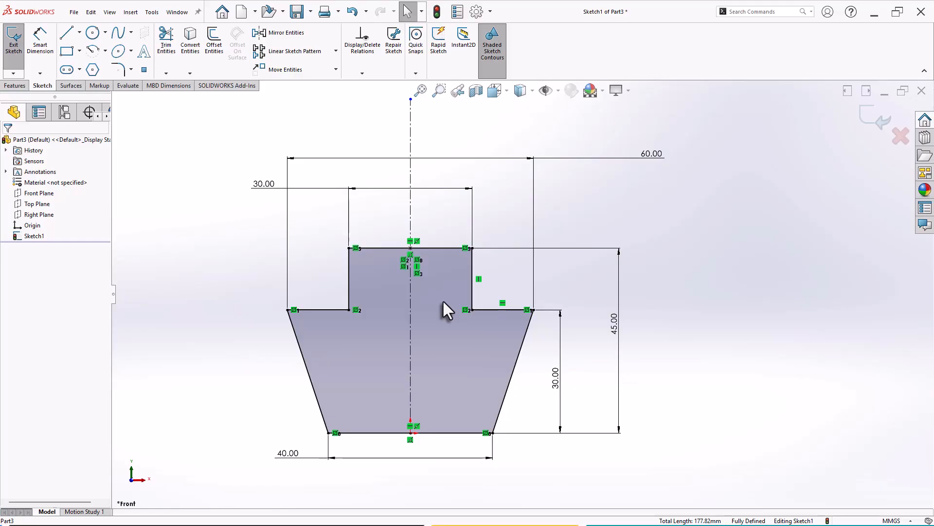
scroll(442, 300, up, 2)
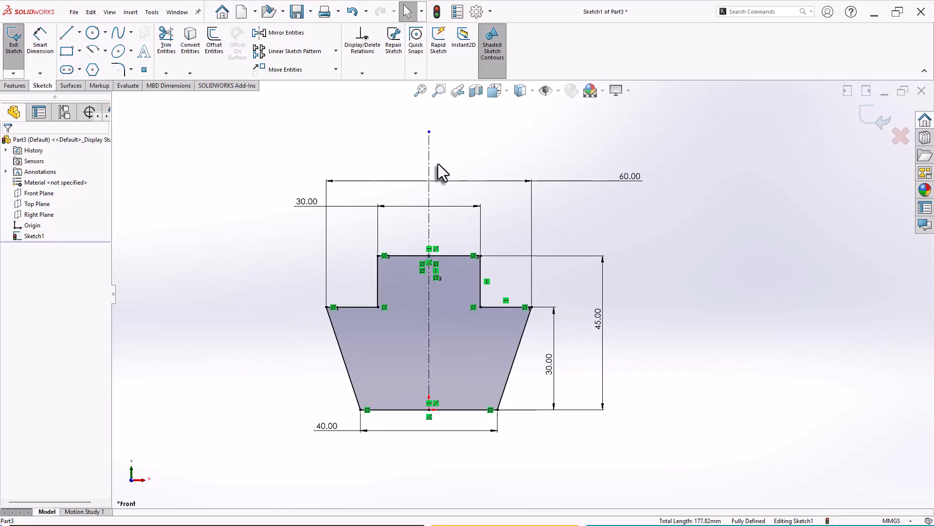
drag(635, 192, 375, 148)
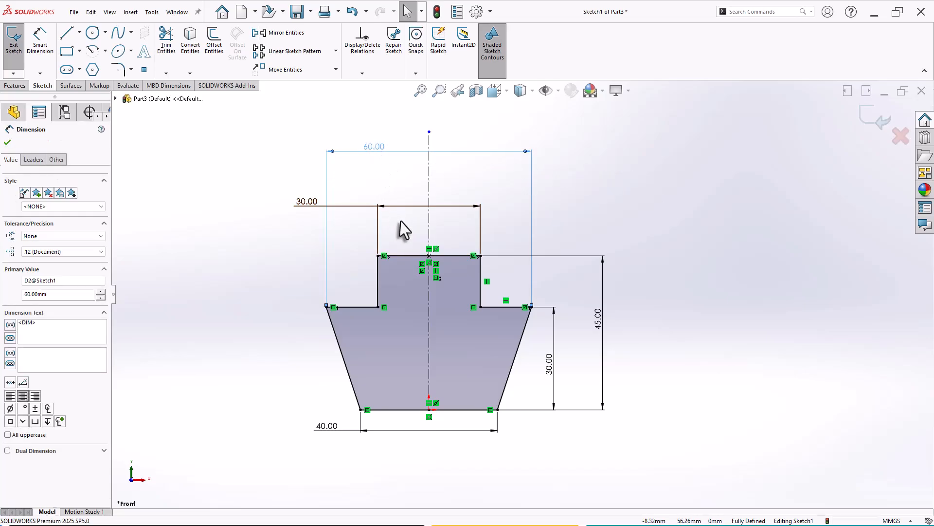
scroll(438, 331, up, 2)
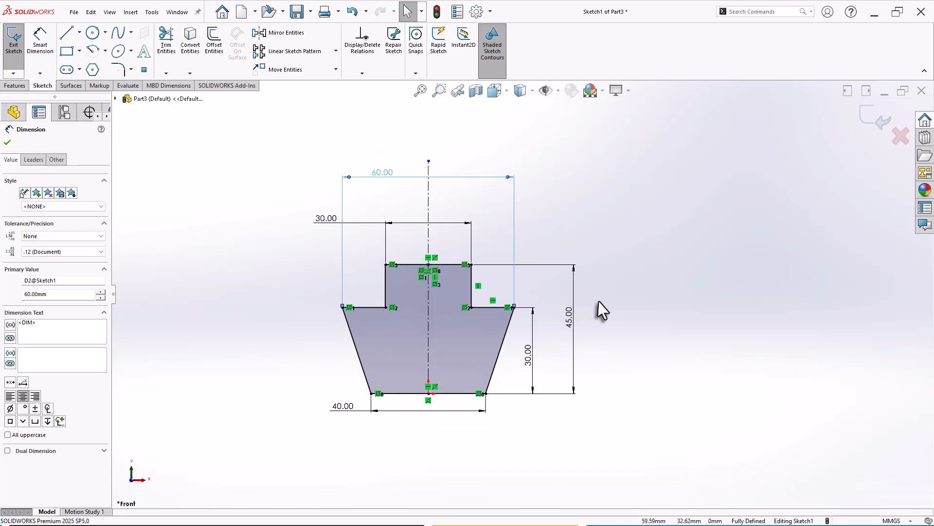
scroll(623, 288, down, 3)
scroll(641, 274, up, 4)
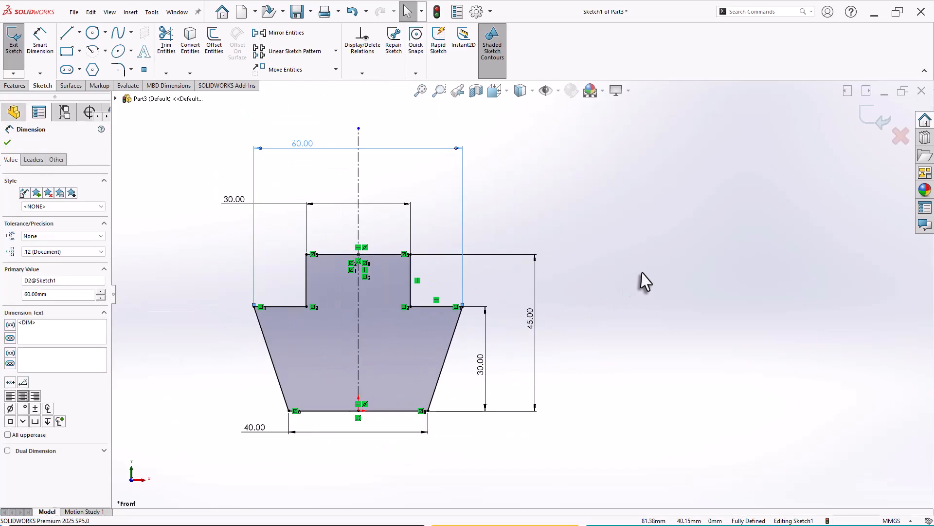
Step: Sketch a closed house-shaped outline above the profile, starting from a horizontal midpoint line about 61 mm long, with vertical sides and a peaked top
click(80, 32)
click(91, 72)
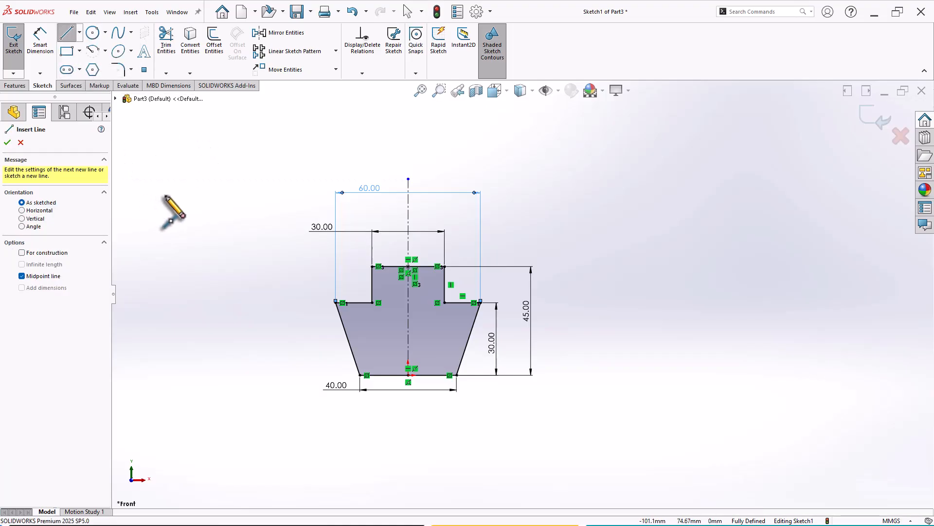
click(270, 149)
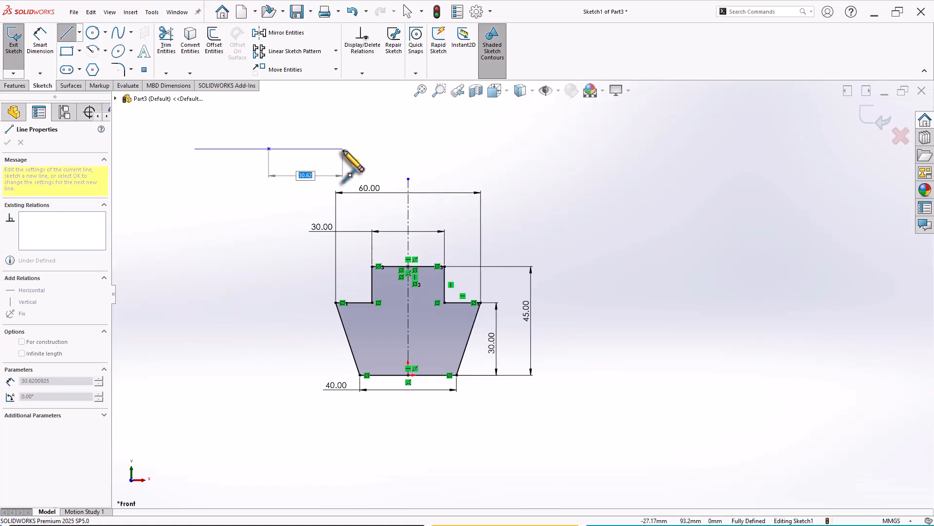
click(342, 149)
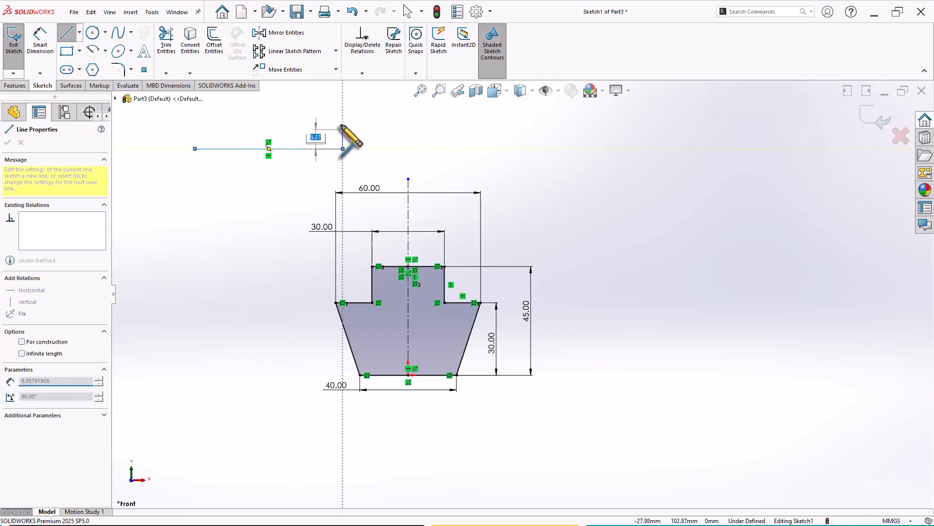
click(343, 100)
scroll(343, 100, up, 2)
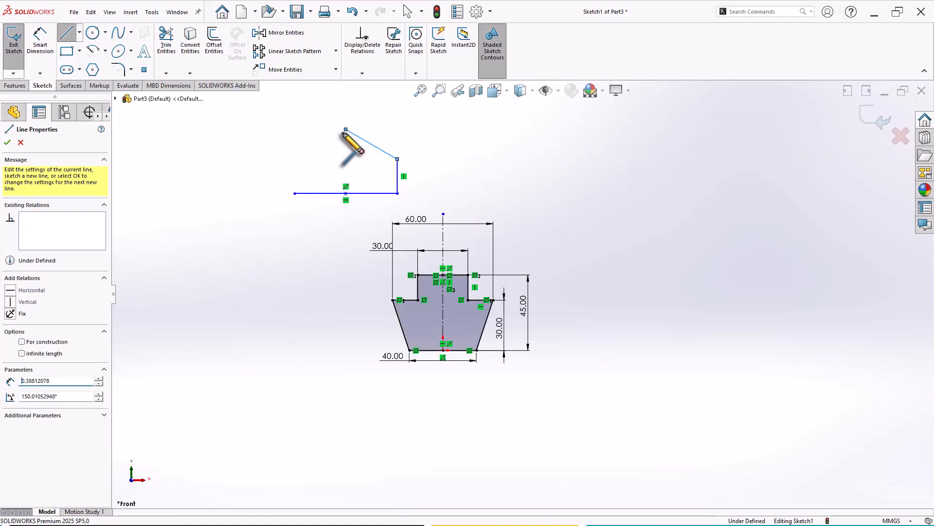
click(346, 129)
click(296, 163)
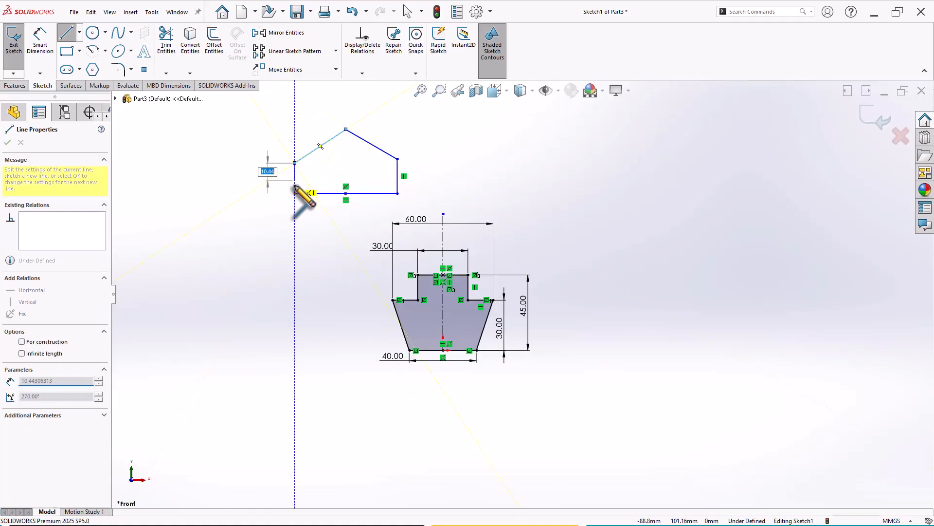
click(295, 193)
scroll(360, 187, up, 2)
scroll(362, 192, up, 2)
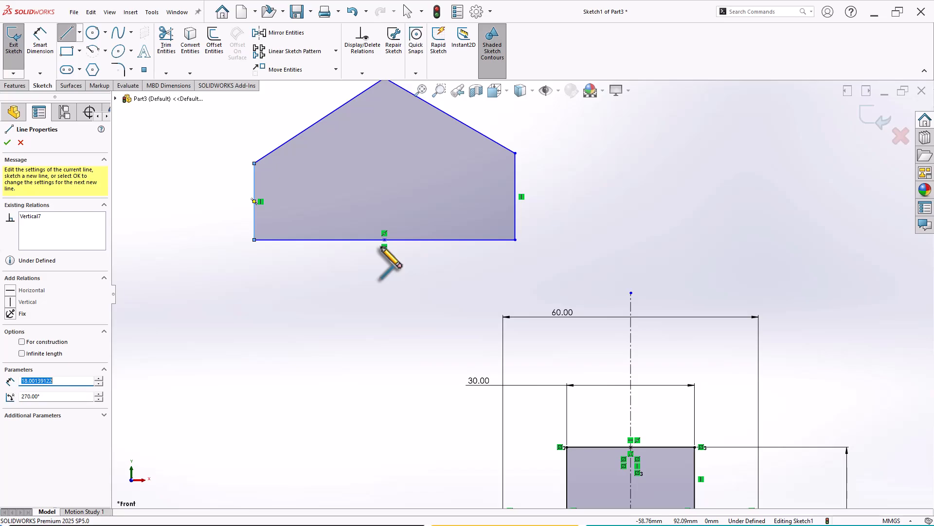
scroll(395, 258, down, 3)
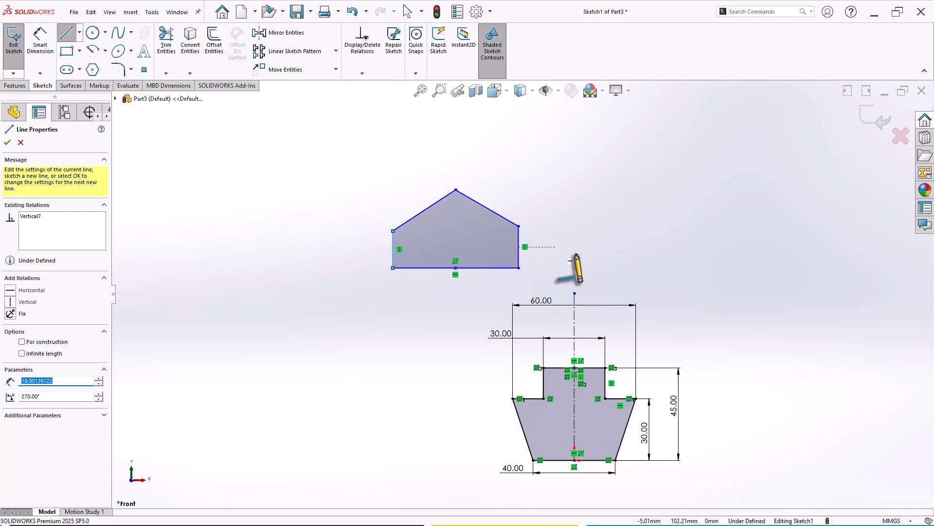
scroll(667, 302, up, 1)
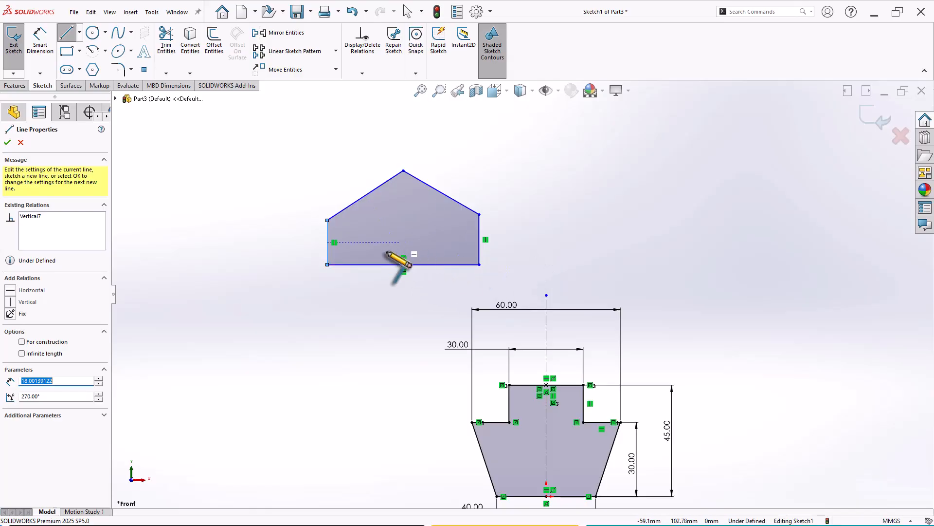
Step: Sketch a horizontal line about 16 mm long from the origin, continued by an upward-curving tangent arc and a steep slanted line tangent to it
click(79, 32)
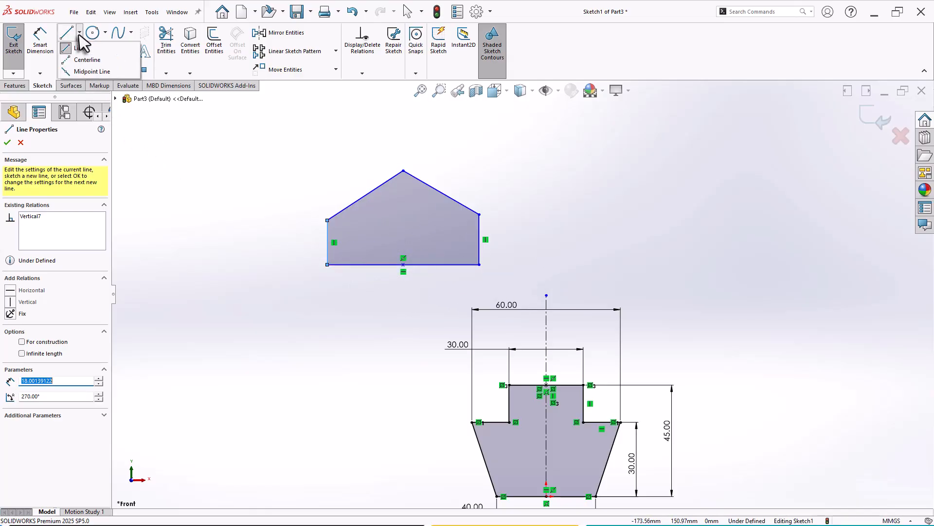
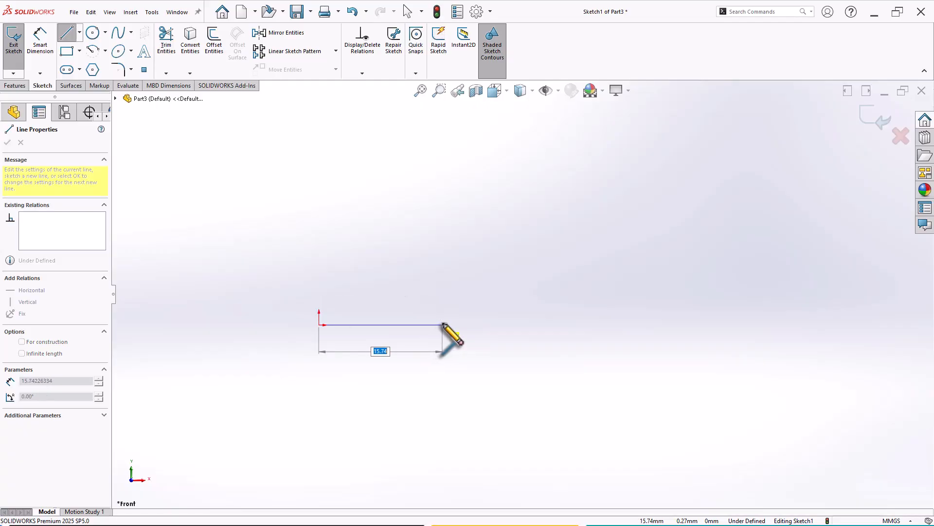
click(445, 324)
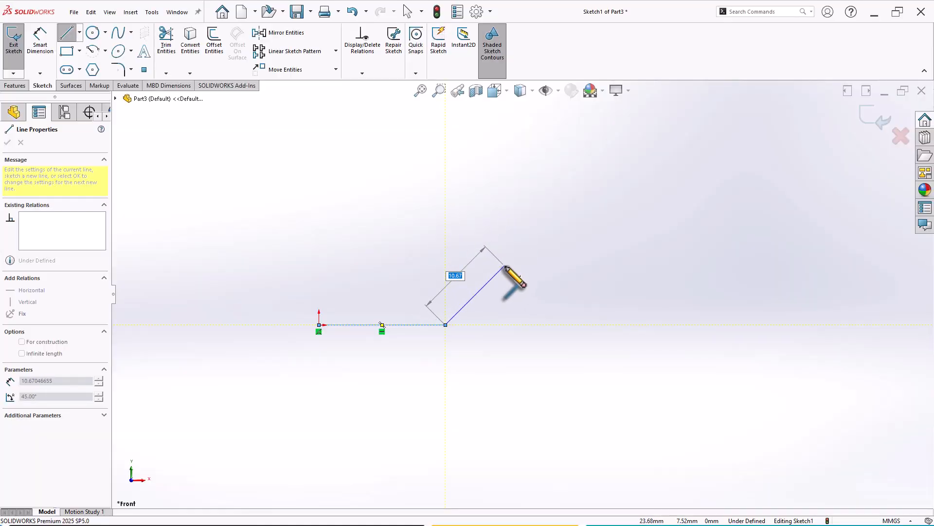
click(445, 324)
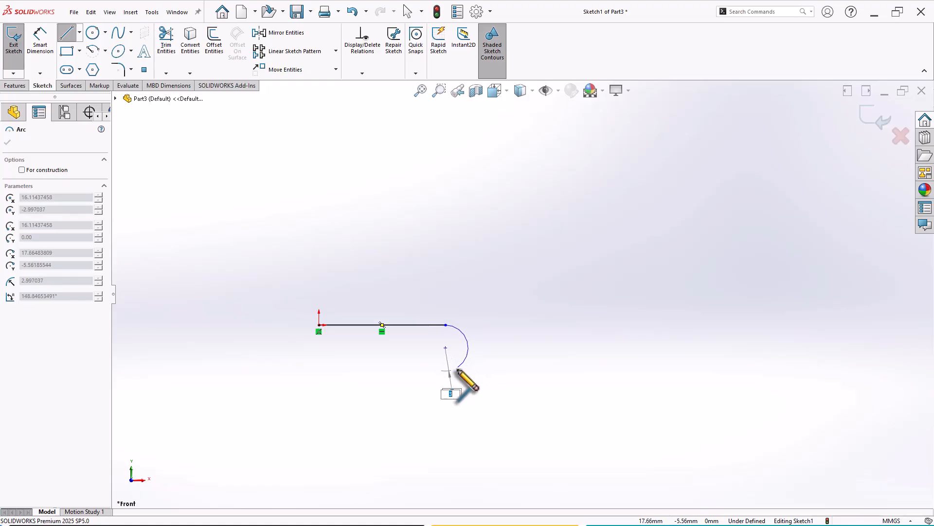
click(516, 267)
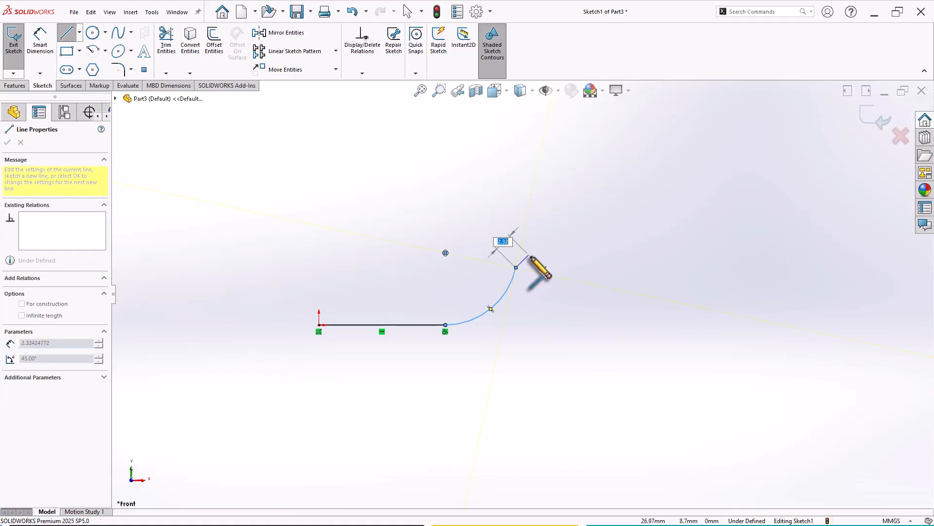
click(537, 167)
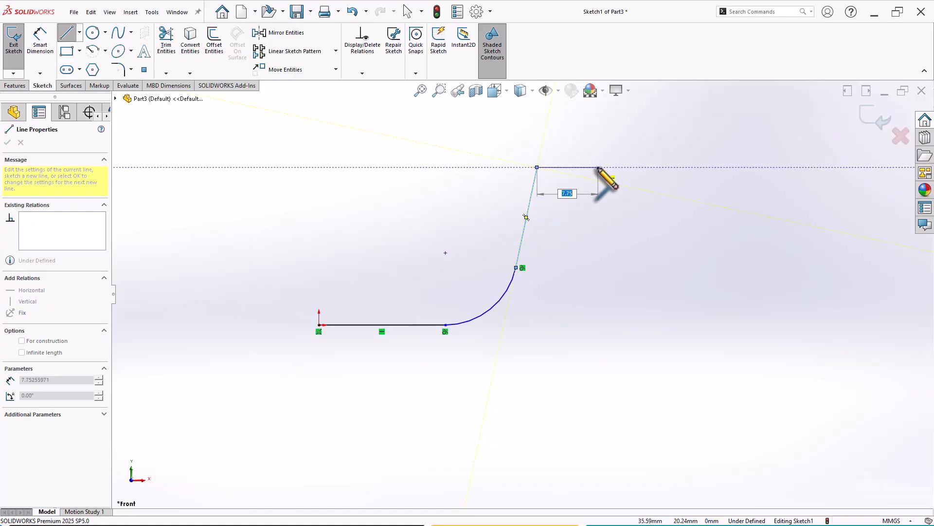
key(Escape)
key(Escape)
scroll(591, 195, down, 1)
scroll(576, 217, up, 3)
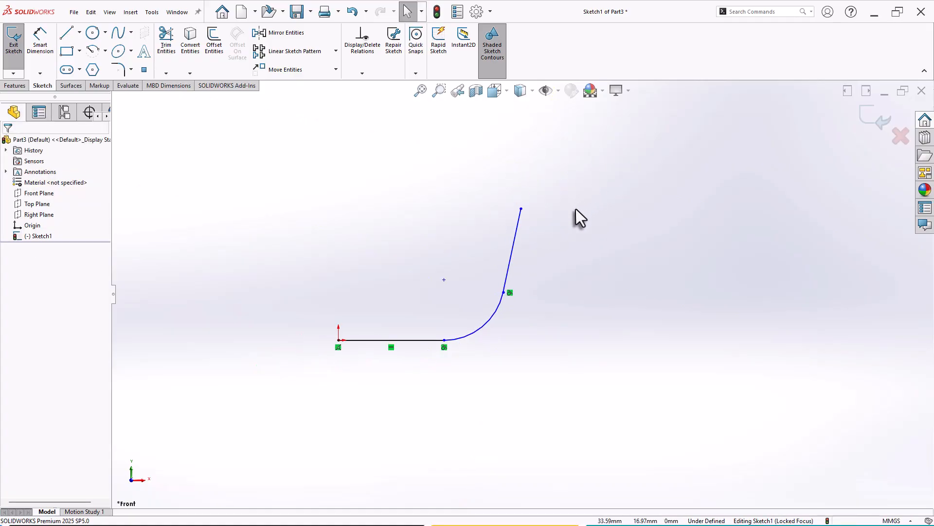
scroll(529, 252, down, 2)
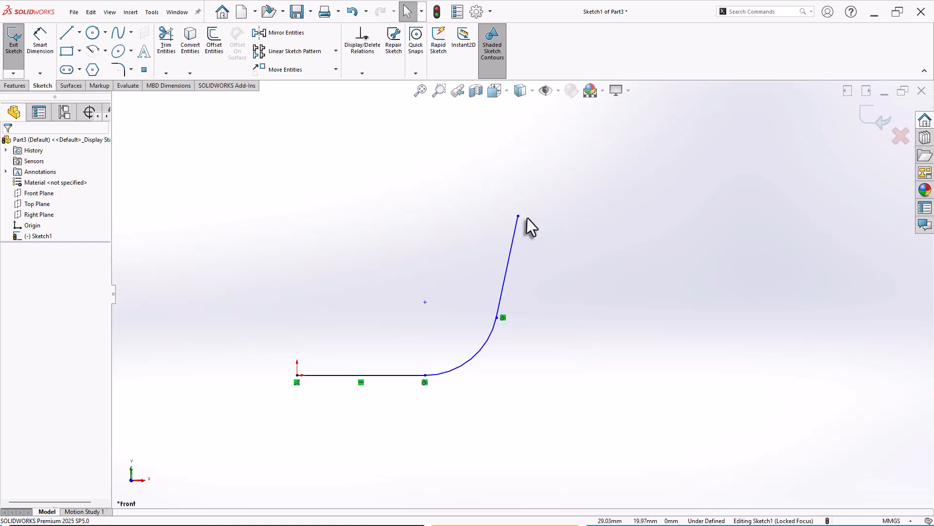
Step: Add a tangent arc of about 7.5 mm radius from the slanted line's upper end, curving back over toward the origin side
click(105, 51)
click(131, 51)
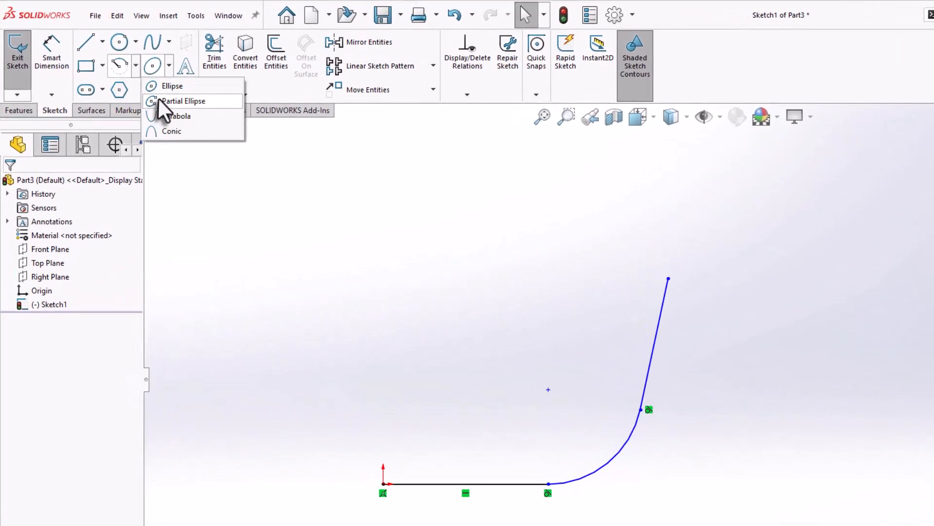
click(136, 66)
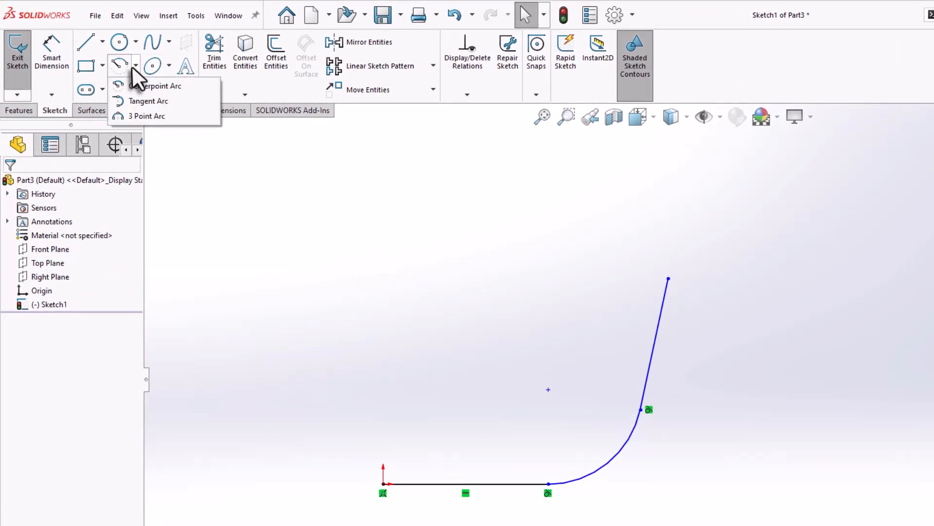
click(139, 101)
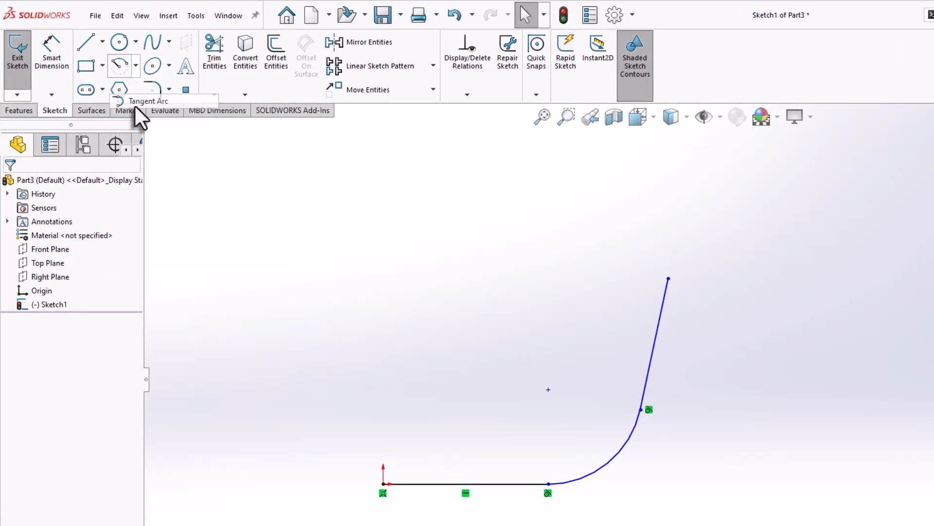
click(668, 279)
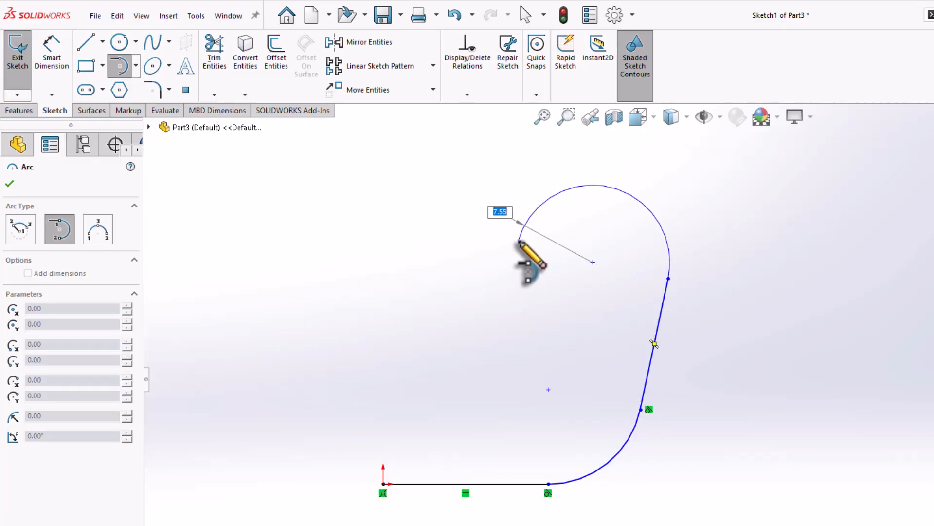
click(534, 212)
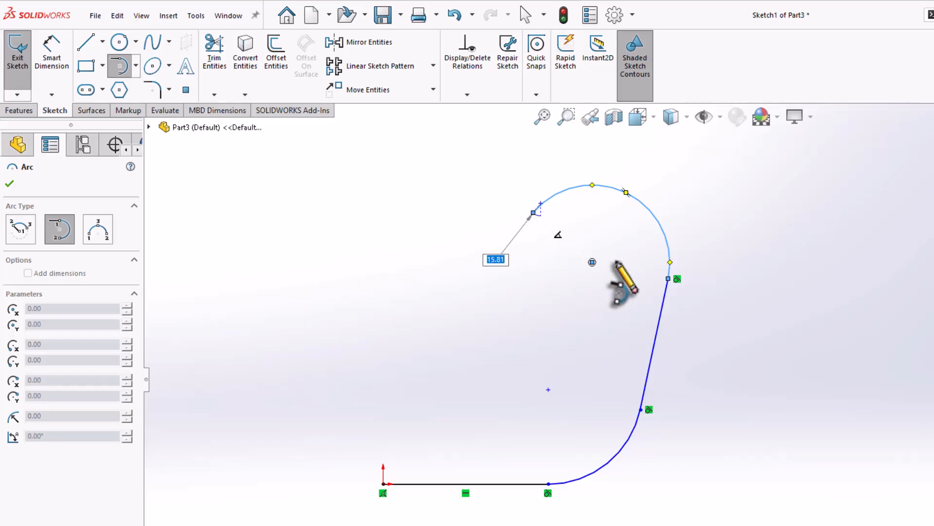
key(Escape)
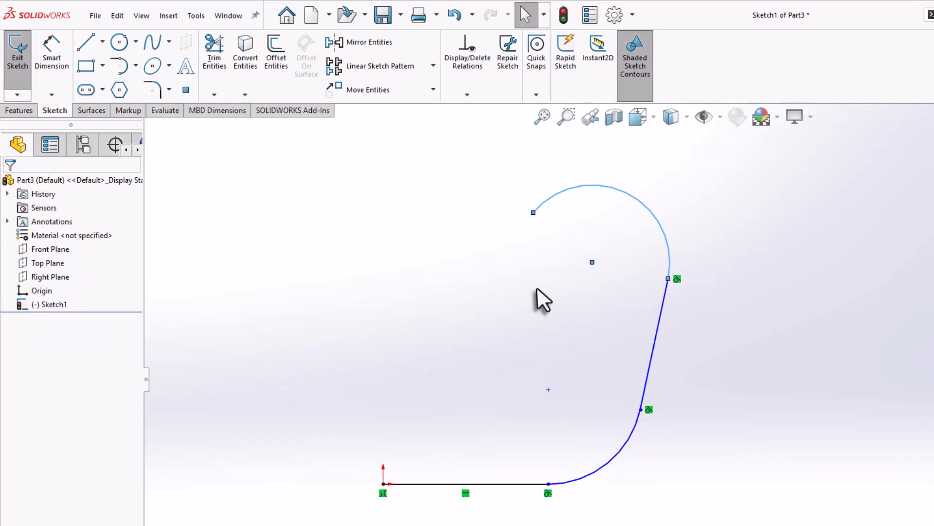
Step: Close the outline from the top arc's free end with a slanted line, a tangent arc, a sloping line and a vertical line about 3.7 mm long to the origin
click(85, 42)
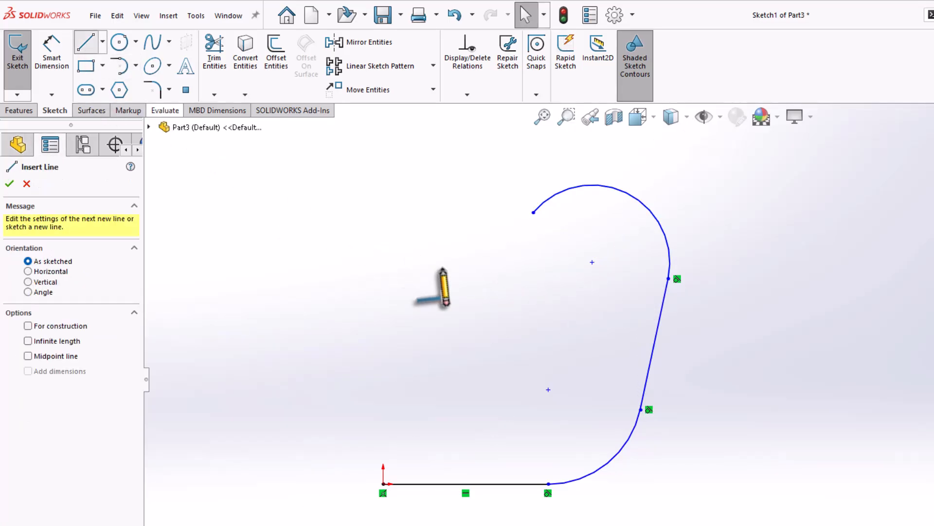
drag(534, 213, 498, 351)
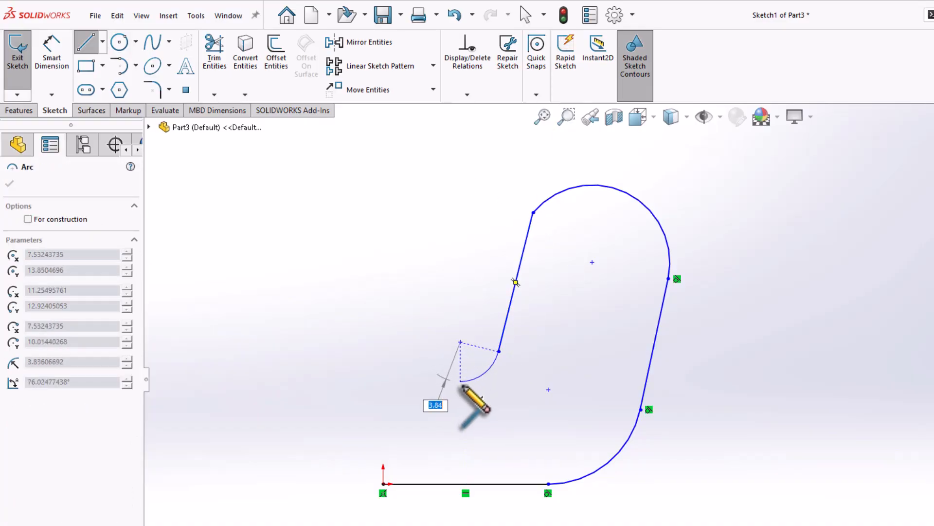
click(465, 396)
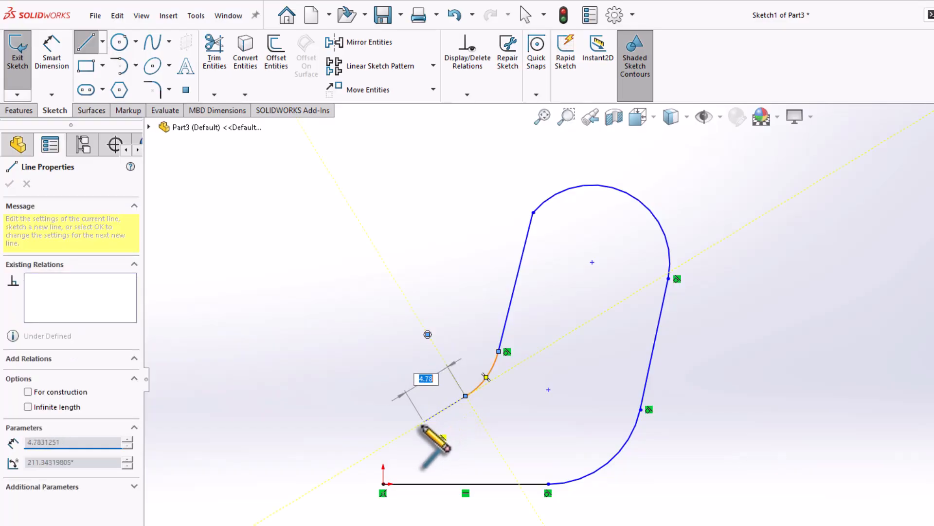
click(384, 446)
click(382, 484)
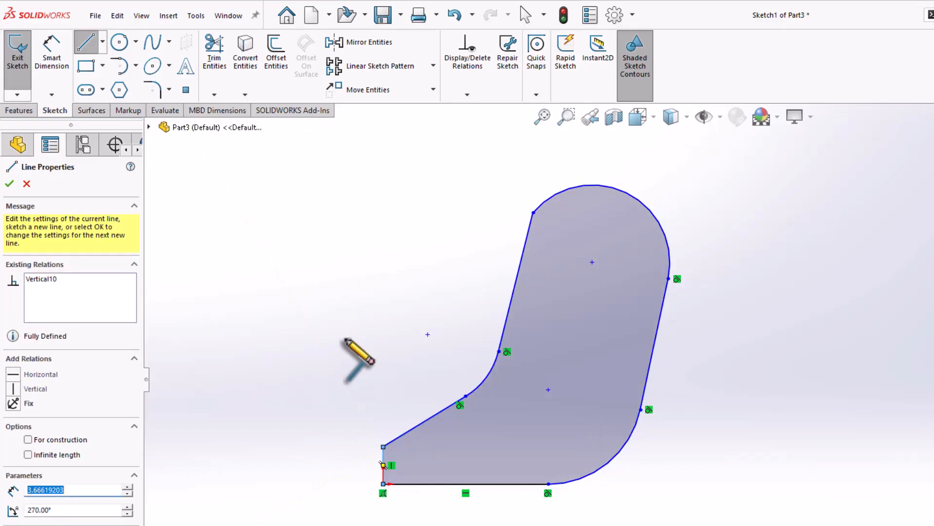
right_click(345, 339)
click(397, 347)
Step: Make the top arc tangent to the slanted line on the profile's left side
scroll(744, 316, down, 1)
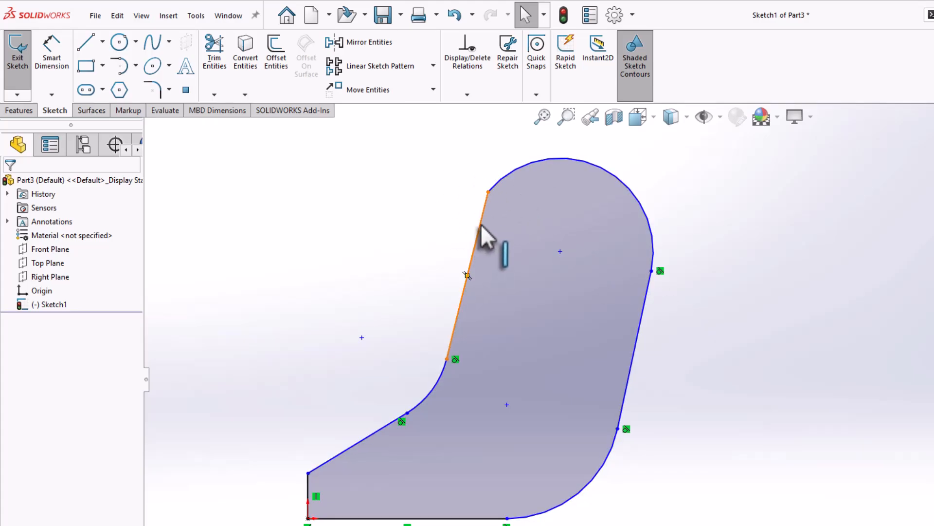
click(504, 180)
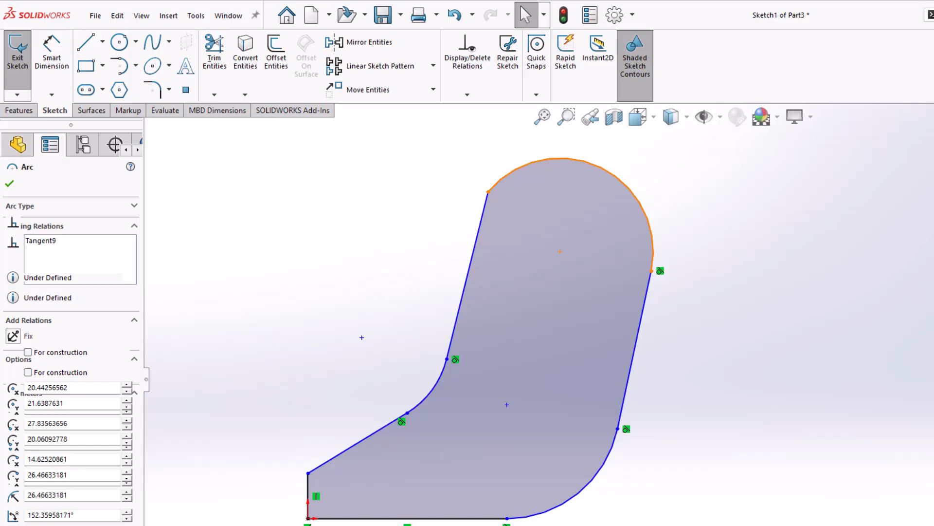
ctrl+click(483, 216)
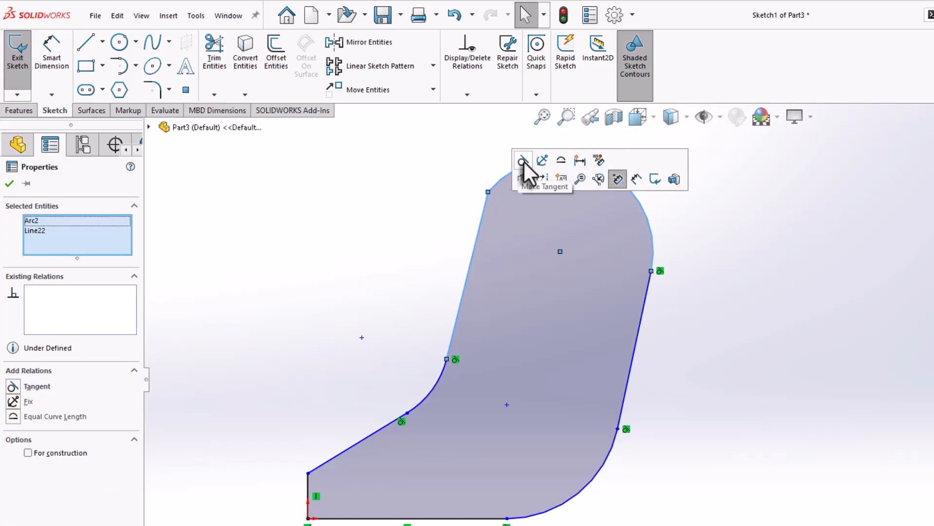
click(523, 162)
click(424, 236)
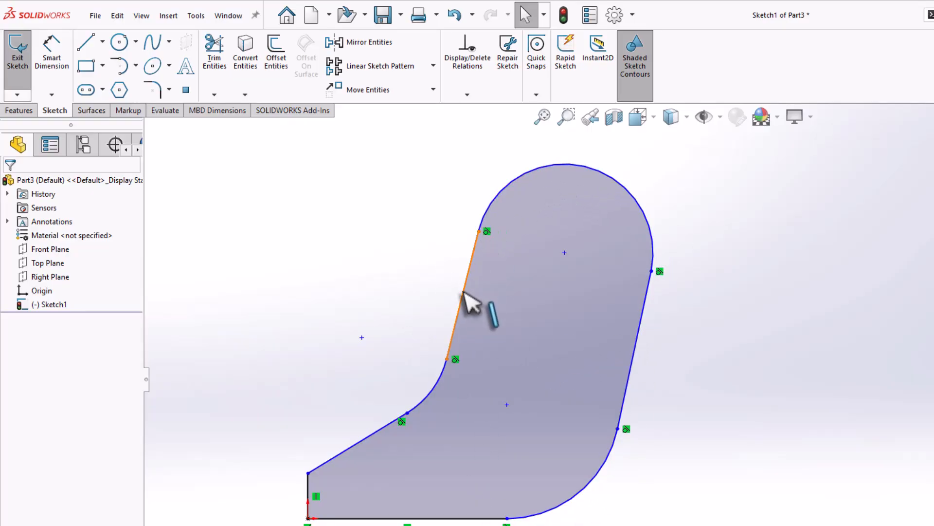
Step: Sketch a centerpoint arc of about 7.1 mm radius around the base line's right end, running below it from the base line to the lower-right arc
click(135, 66)
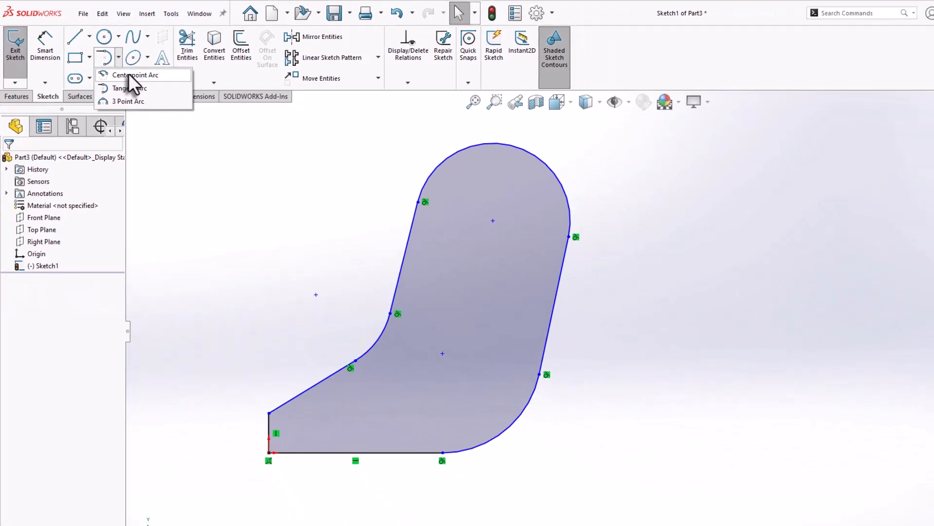
click(151, 86)
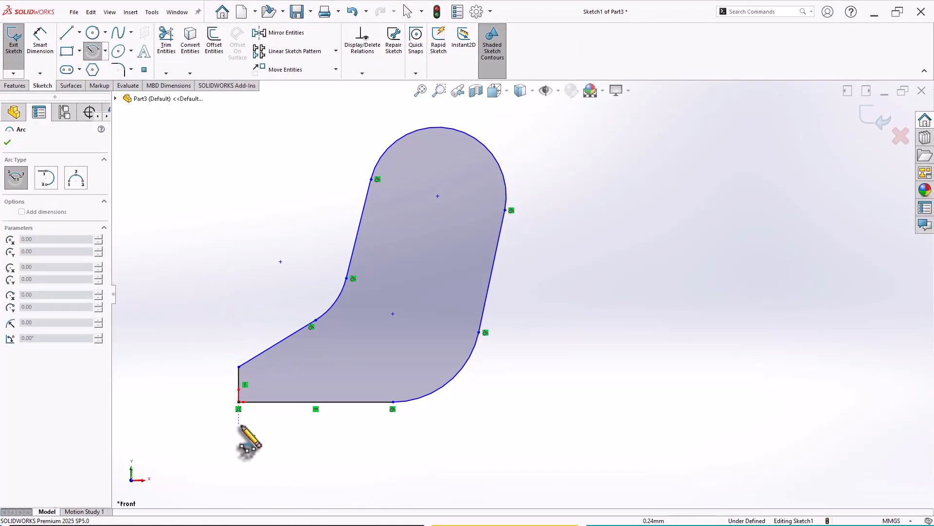
click(394, 402)
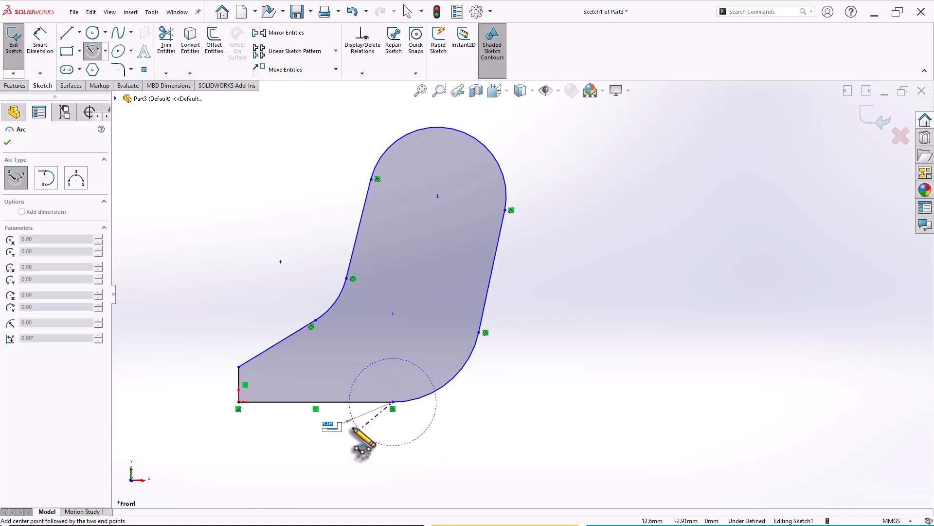
click(325, 402)
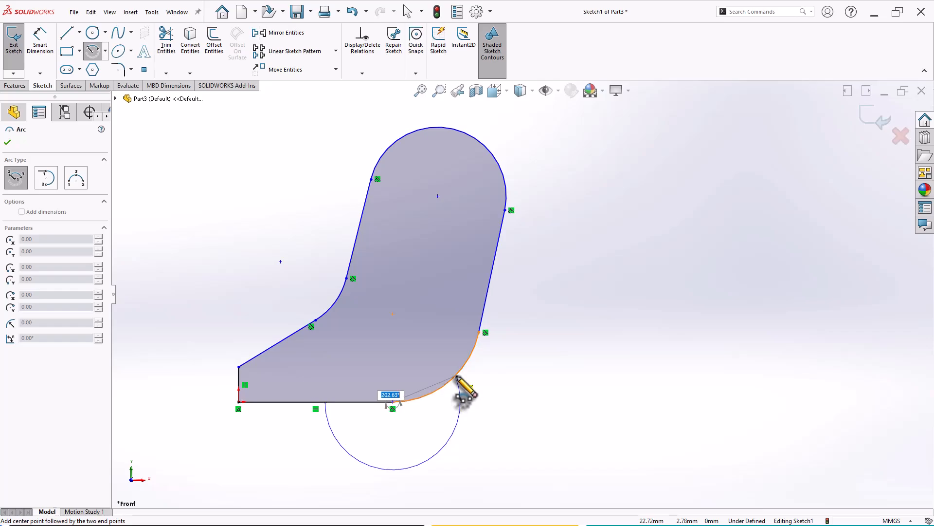
click(455, 376)
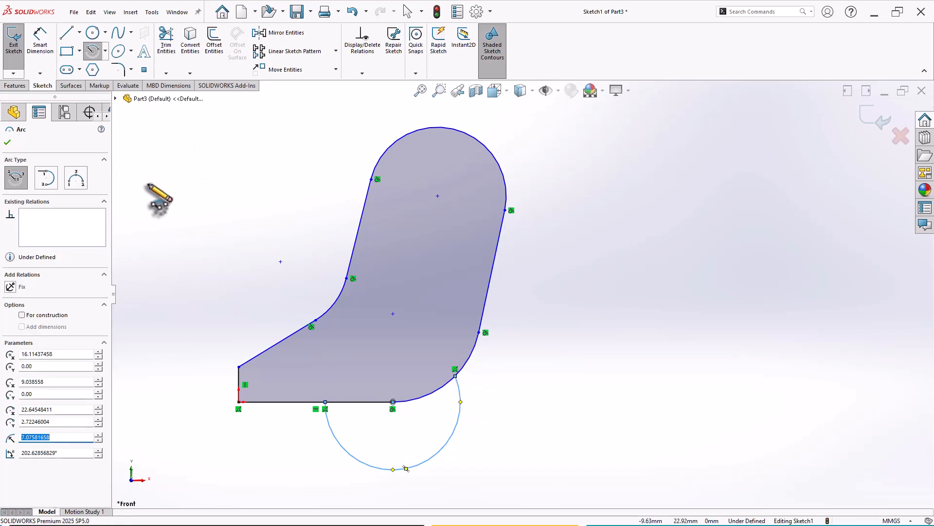
Step: Sketch a separate 3 Point Arc of about 10.9 mm radius to the right of the profile, with level endpoints and an upward bulge
click(106, 52)
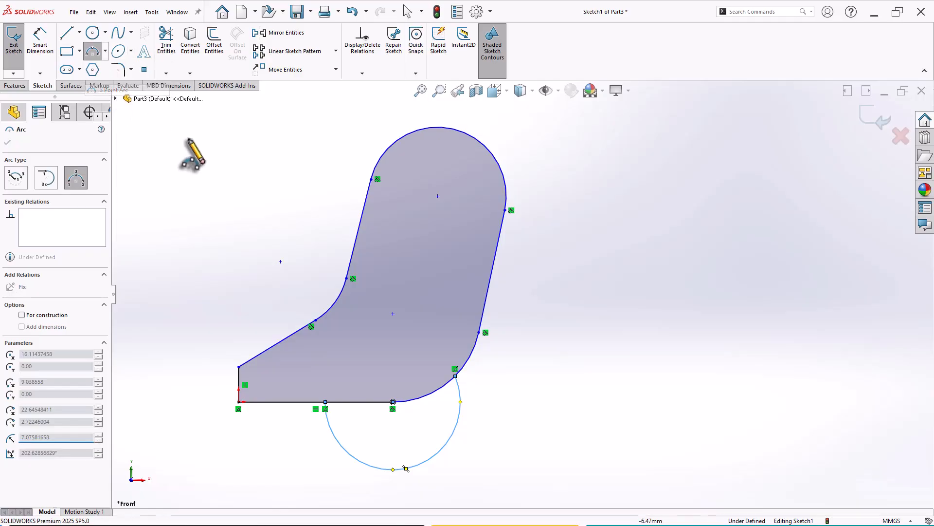
click(119, 90)
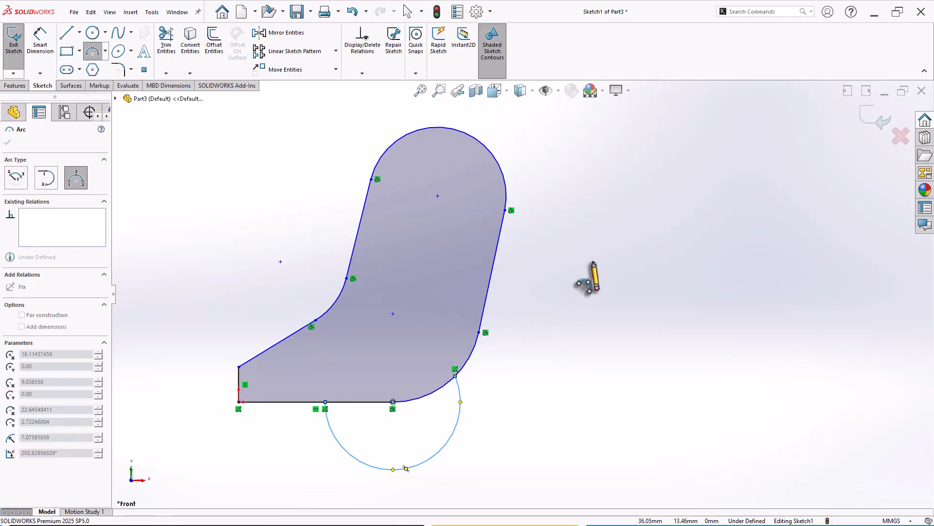
click(546, 320)
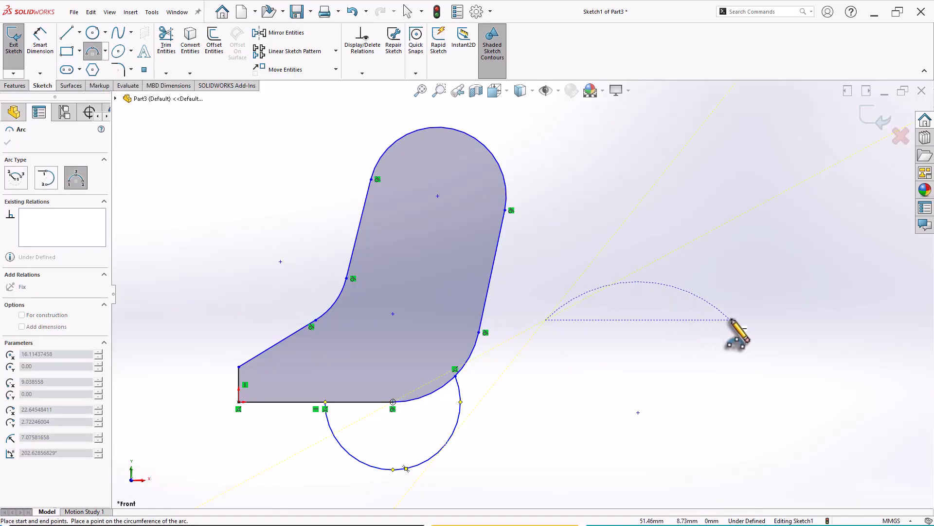
click(738, 319)
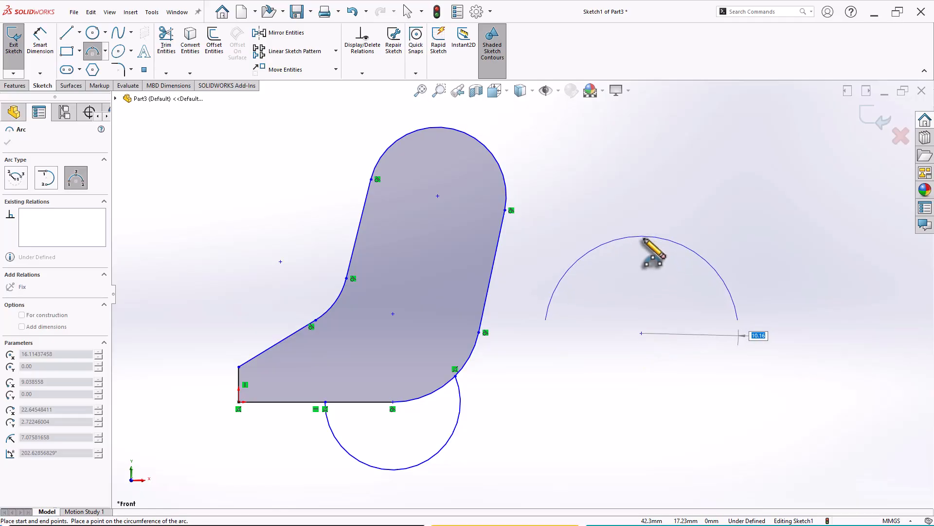
click(641, 255)
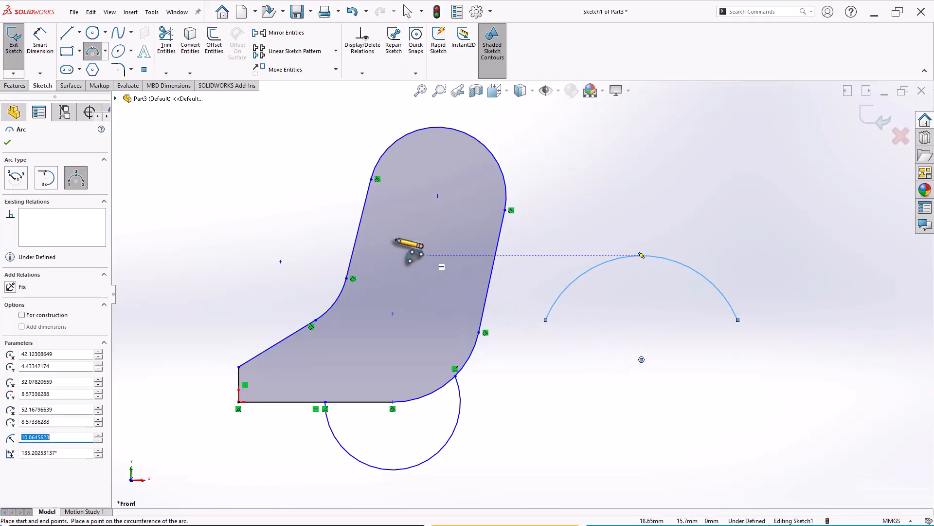
key(Escape)
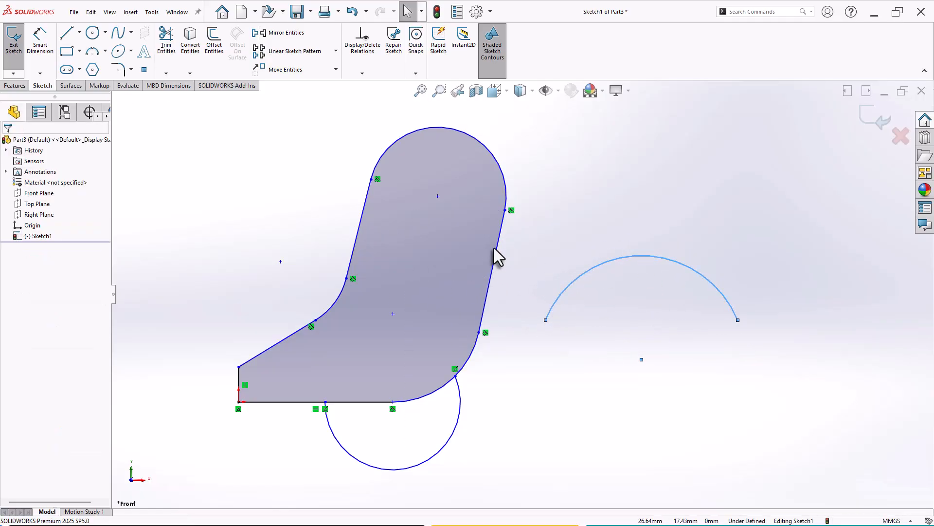
Step: Review the properties of the separate arc and the profile's top arc, and delete the whole sketch
click(567, 297)
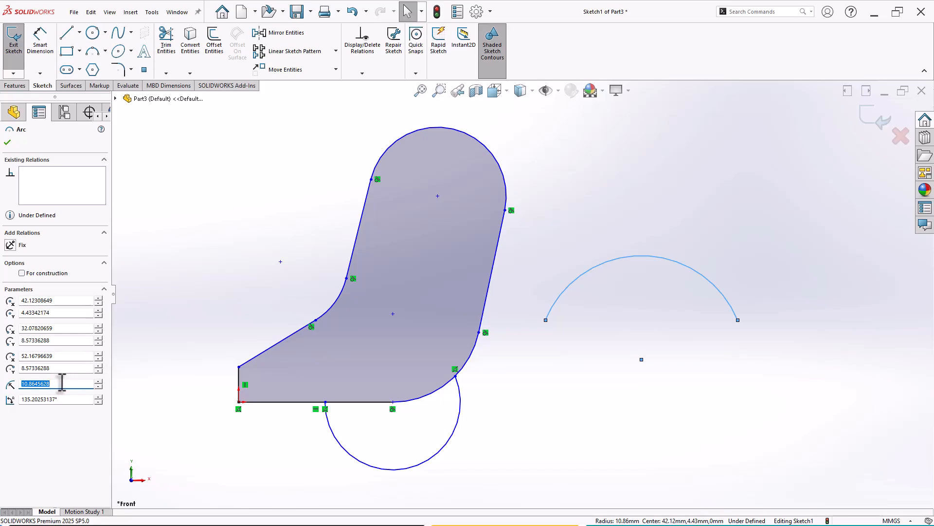
click(483, 145)
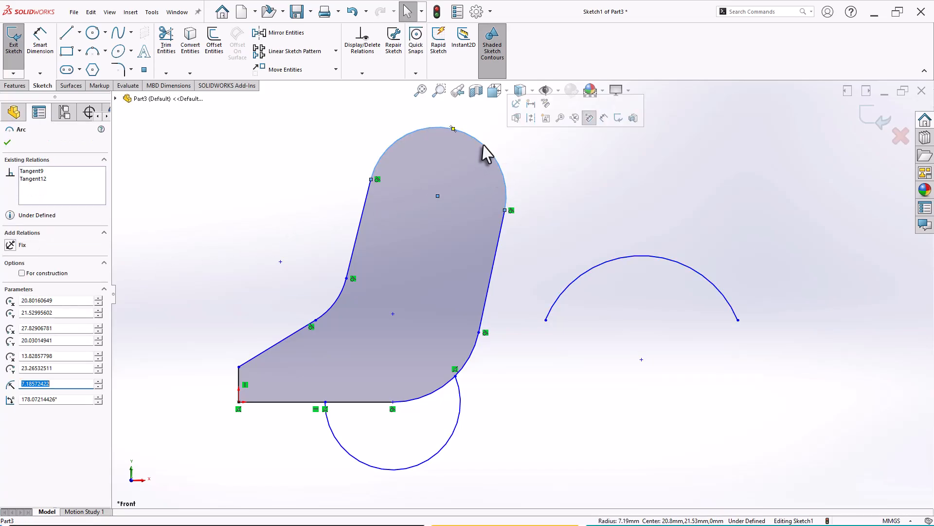
click(44, 273)
click(244, 274)
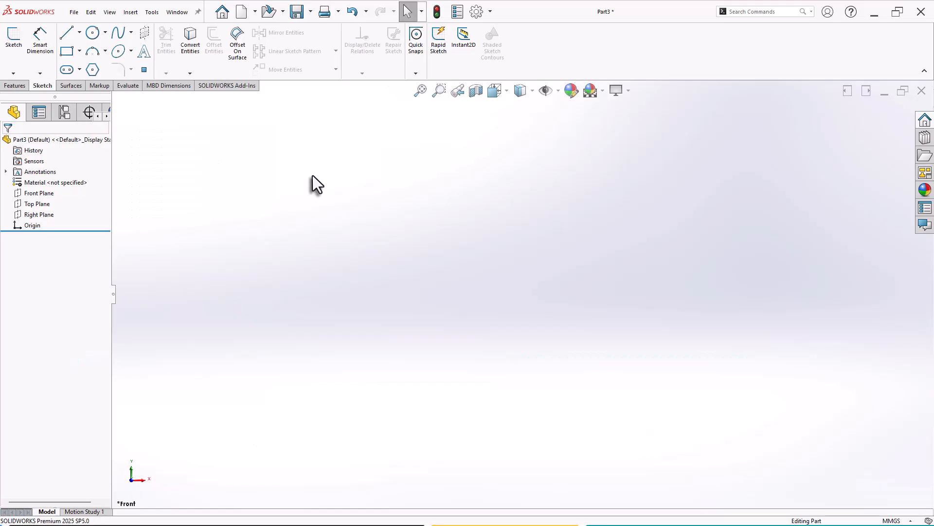
Step: On a new Front Plane sketch, draw a 20 mm horizontal line from the origin rightward and a 20 mm vertical line up from its end
click(43, 192)
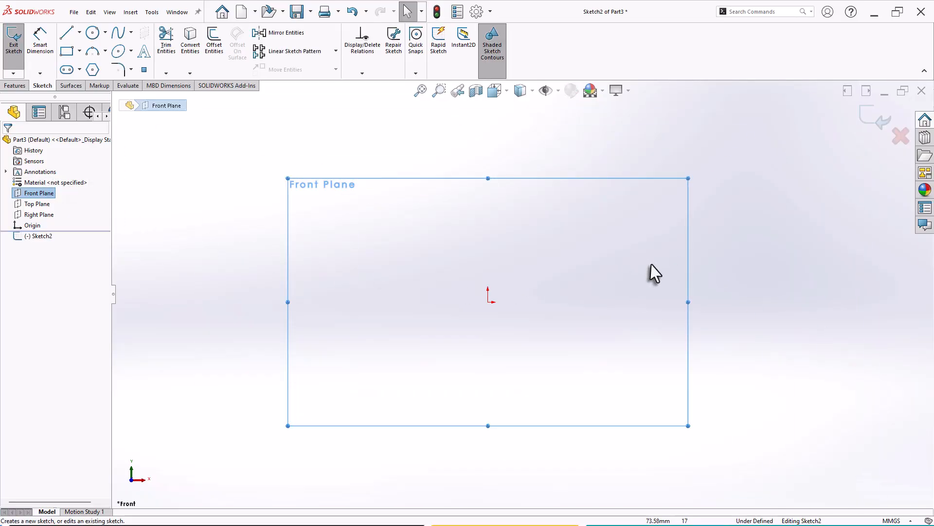
click(68, 34)
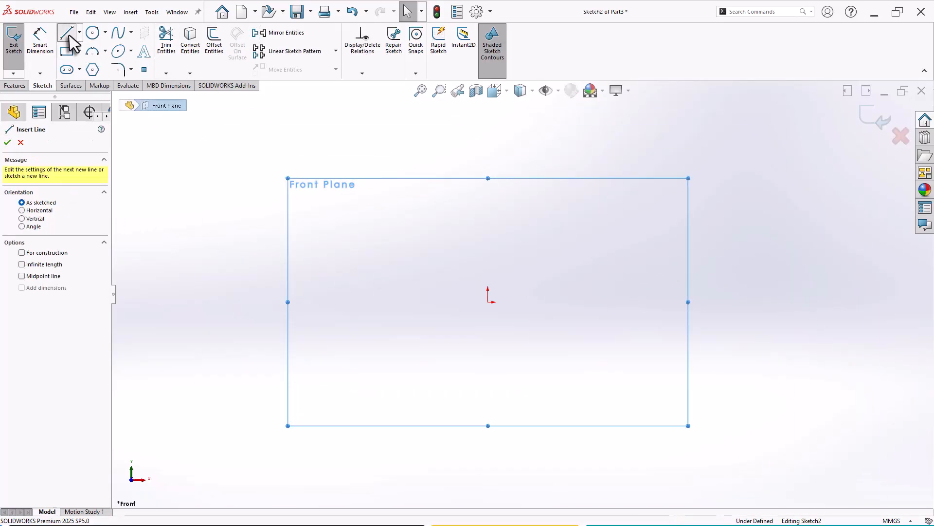
scroll(586, 307, down, 5)
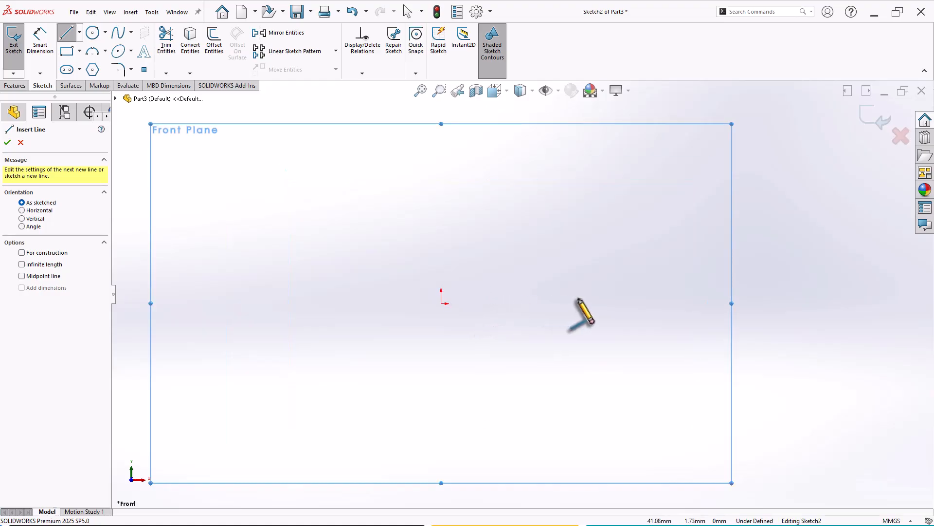
click(385, 302)
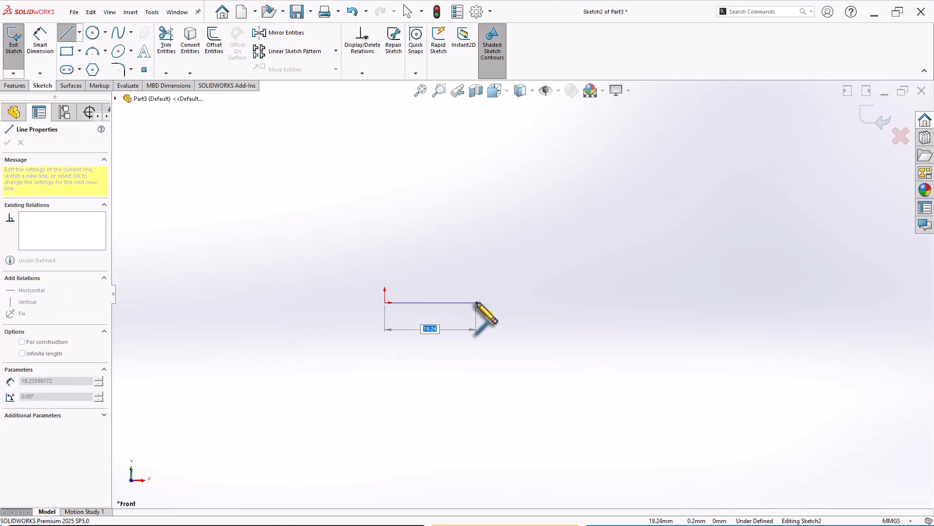
key(Return)
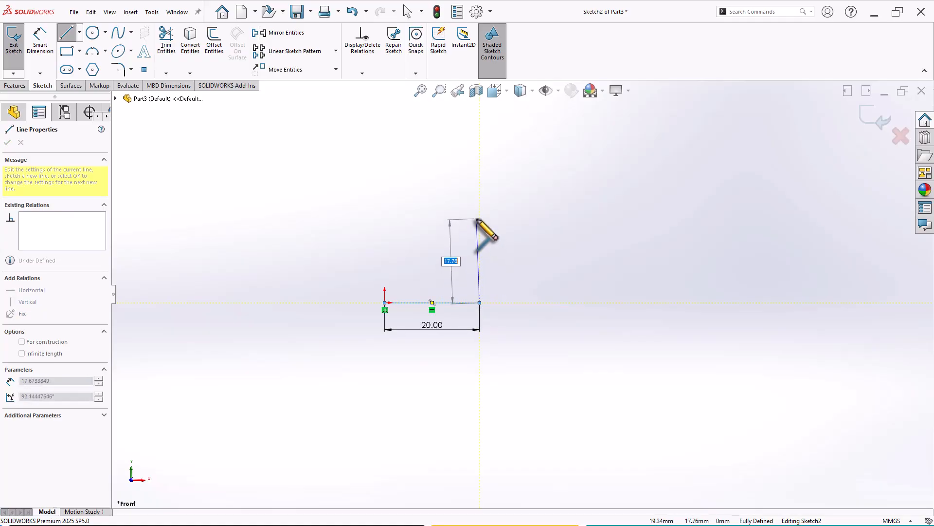
text(2)
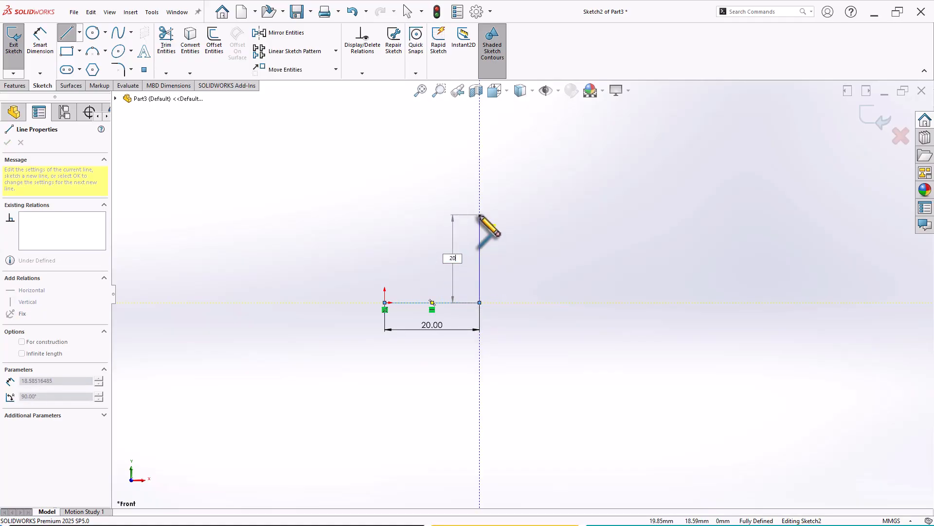
text(0)
key(Return)
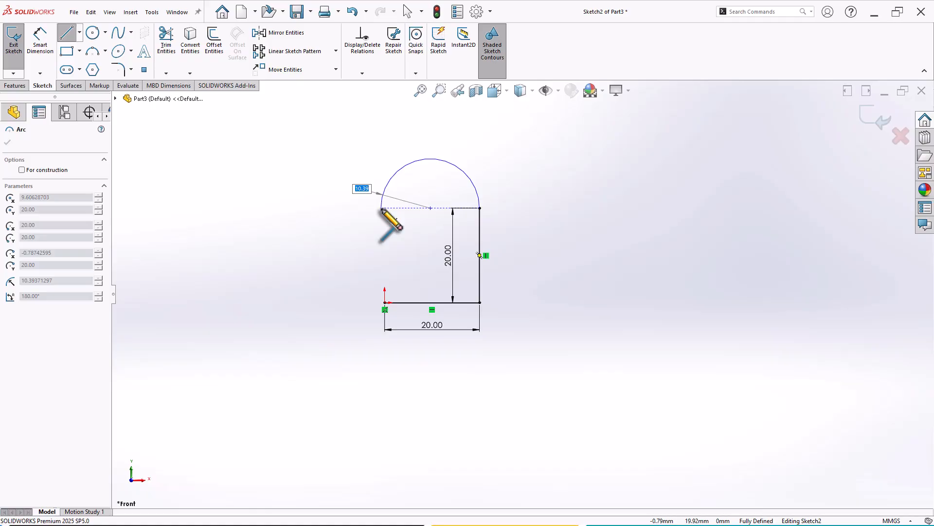
Step: Add a tangent semicircular arc of about 10.4 mm radius over the top and close the profile with a line down to the origin
click(382, 208)
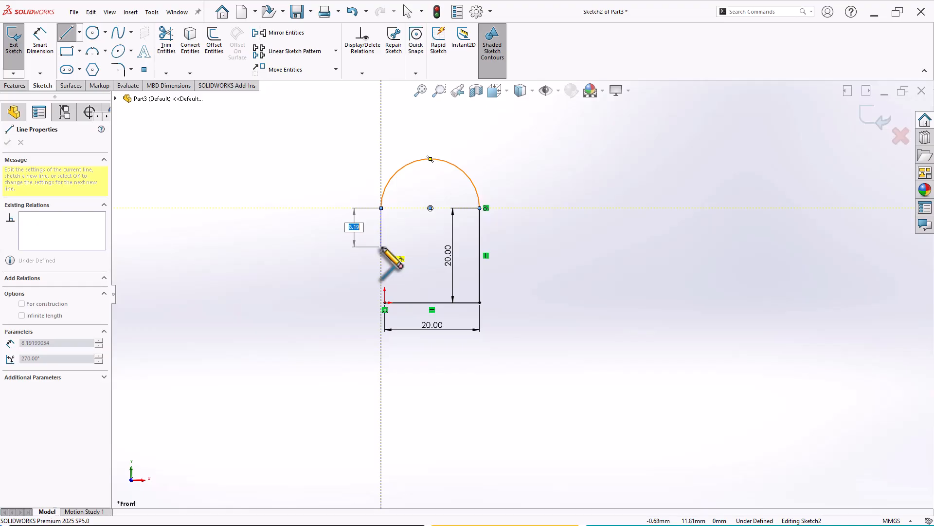
click(384, 303)
right_click(321, 248)
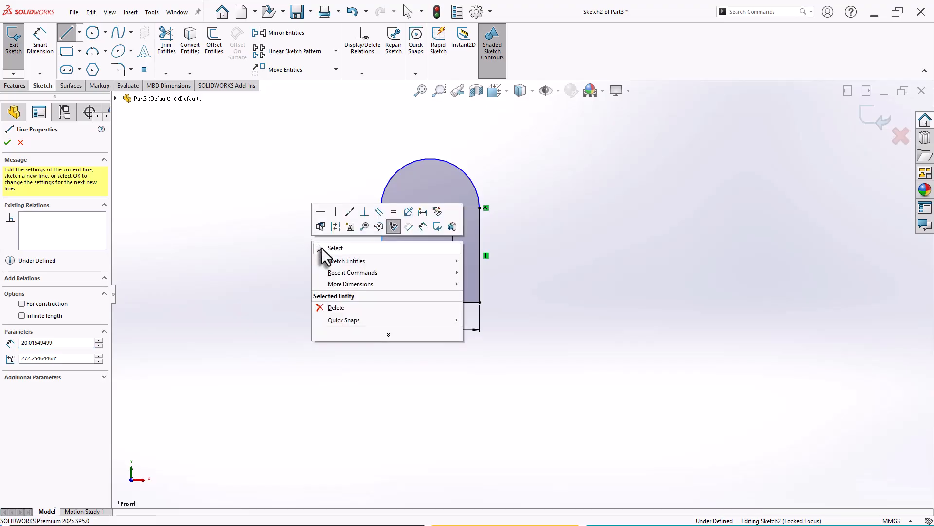
click(321, 247)
Step: Apply a Vertical relation to the profile's slightly slanted left side line
click(383, 240)
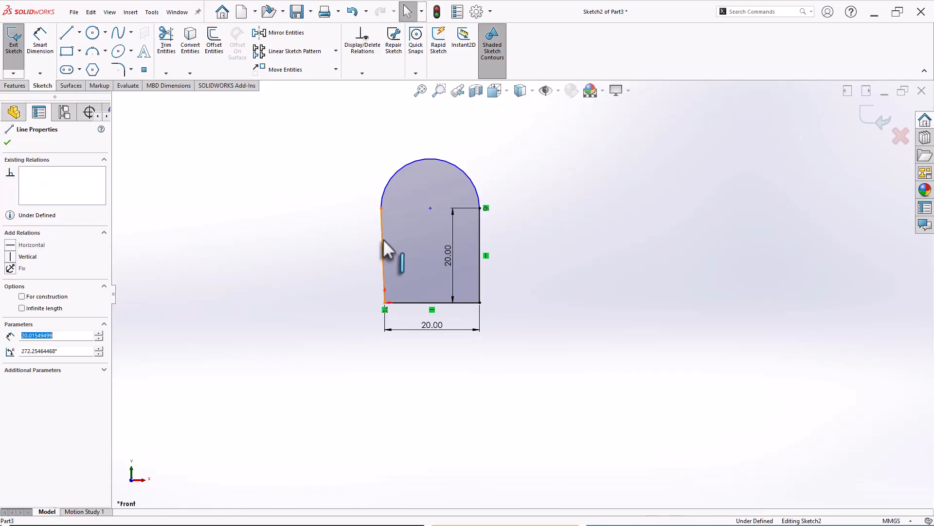
click(429, 196)
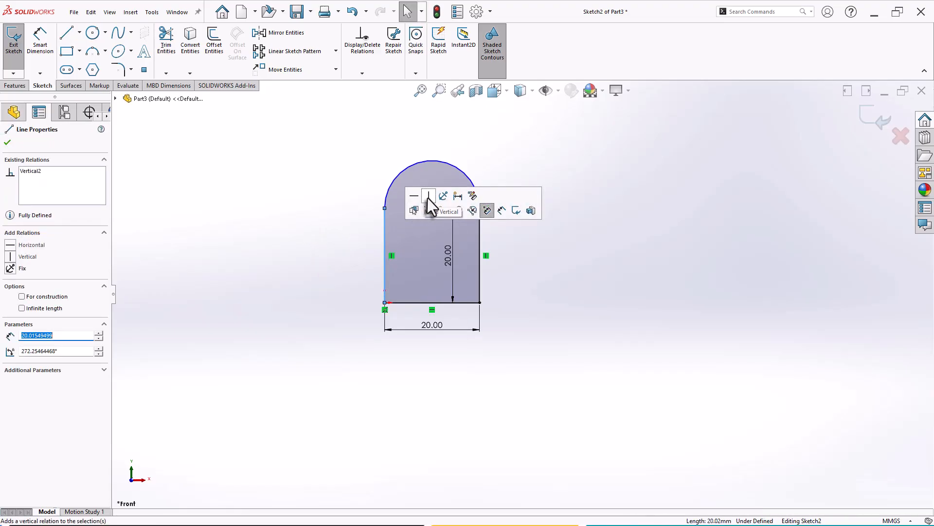
click(346, 246)
Step: Shift the top arc's center point slightly to the left to test the under-defined arc
scroll(528, 214, down, 1)
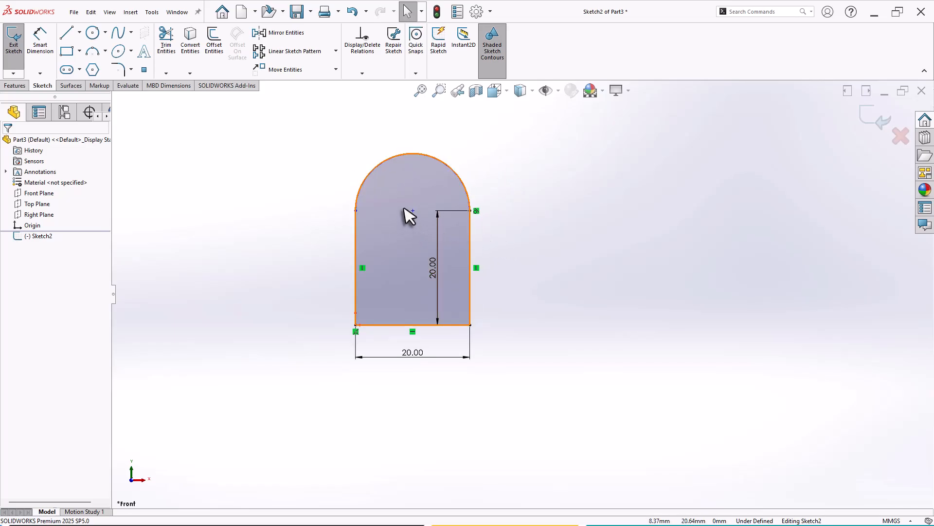
mouse_move(413, 212)
mouse_down()
mouse_move(412, 180)
mouse_move(413, 245)
mouse_move(408, 174)
mouse_move(413, 246)
mouse_move(402, 194)
mouse_move(401, 202)
mouse_up()
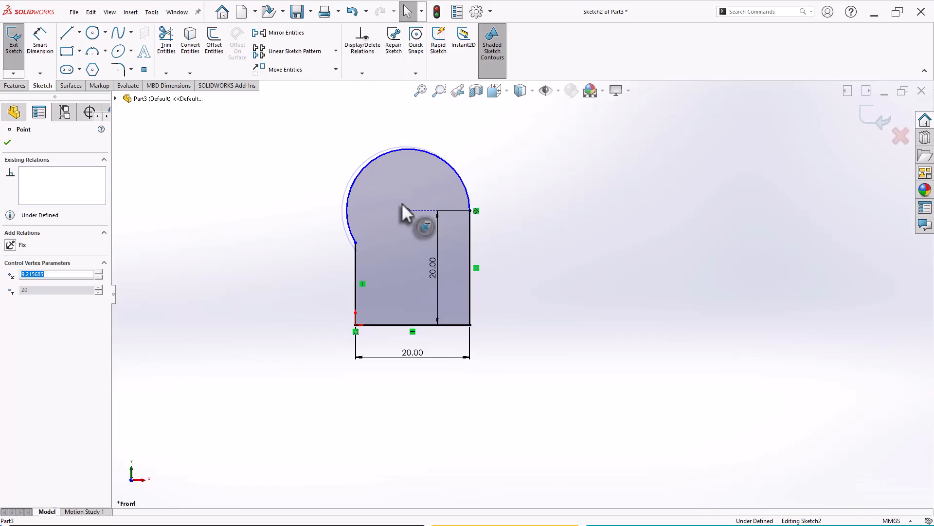
Step: Apply a Tangent relation between the top arc and the profile's left vertical line
click(518, 265)
click(375, 222)
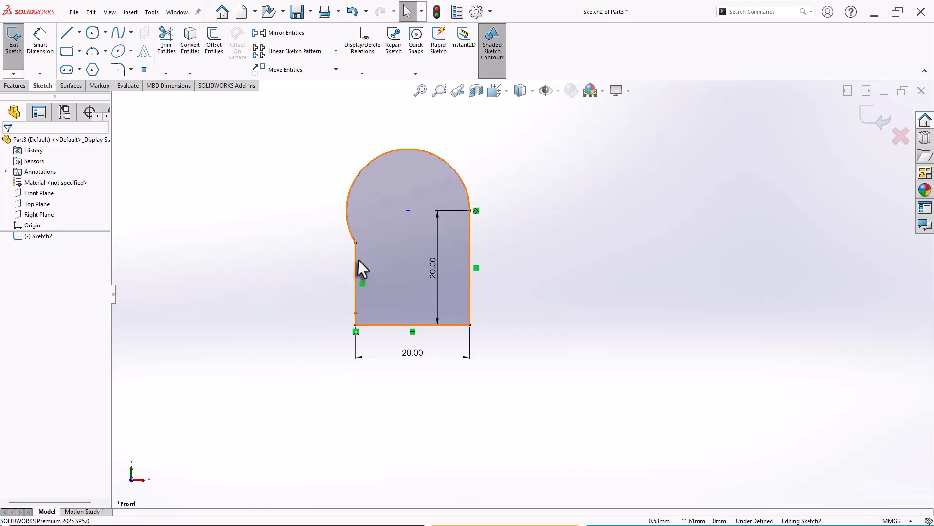
click(347, 208)
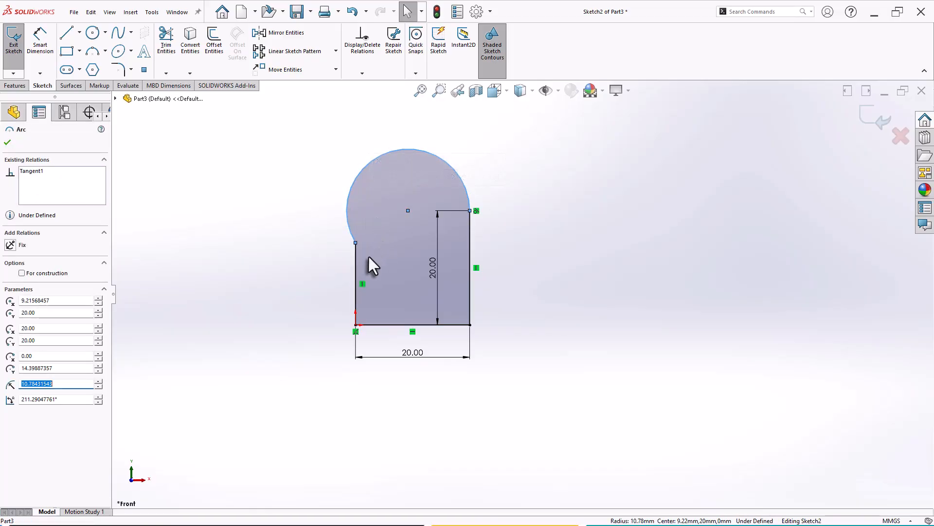
ctrl+click(357, 265)
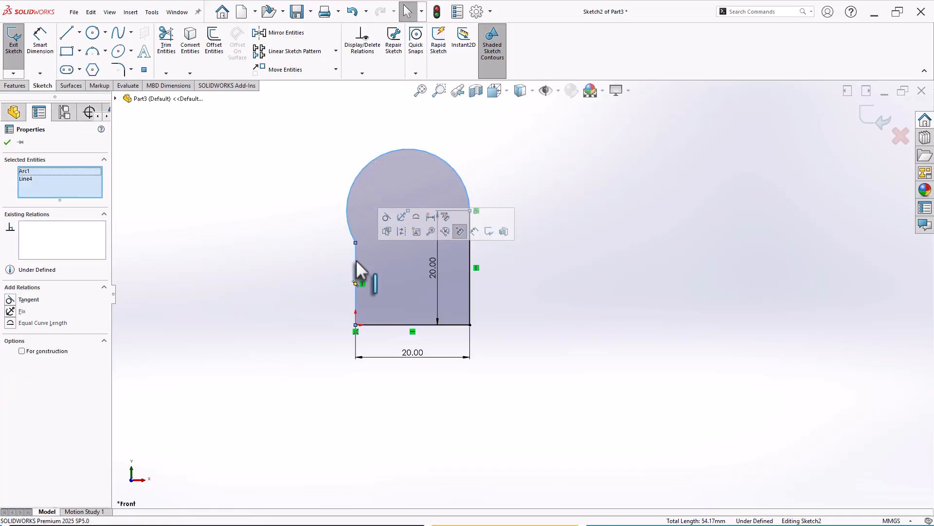
click(387, 224)
click(321, 242)
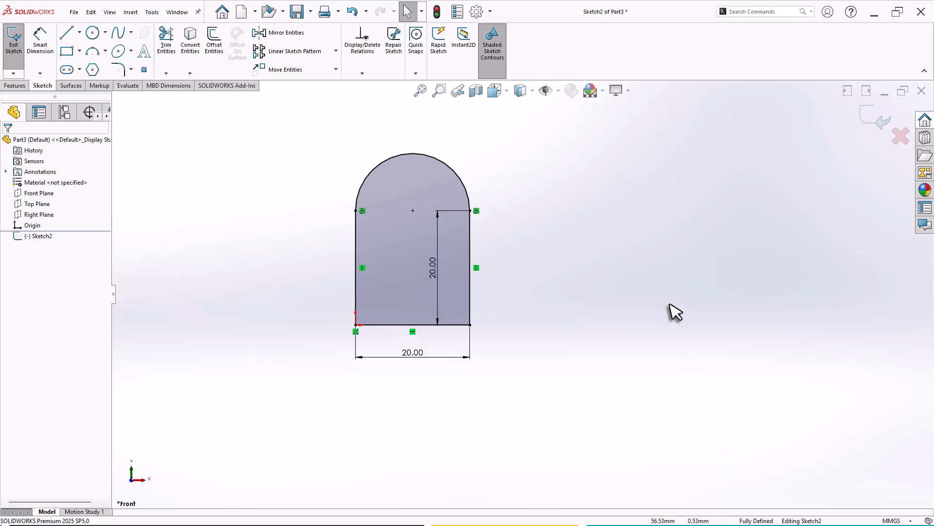
Step: Delete all lines, the arc and the dimensions of the arched profile from the sketch
scroll(667, 301, up, 1)
scroll(666, 259, down, 1)
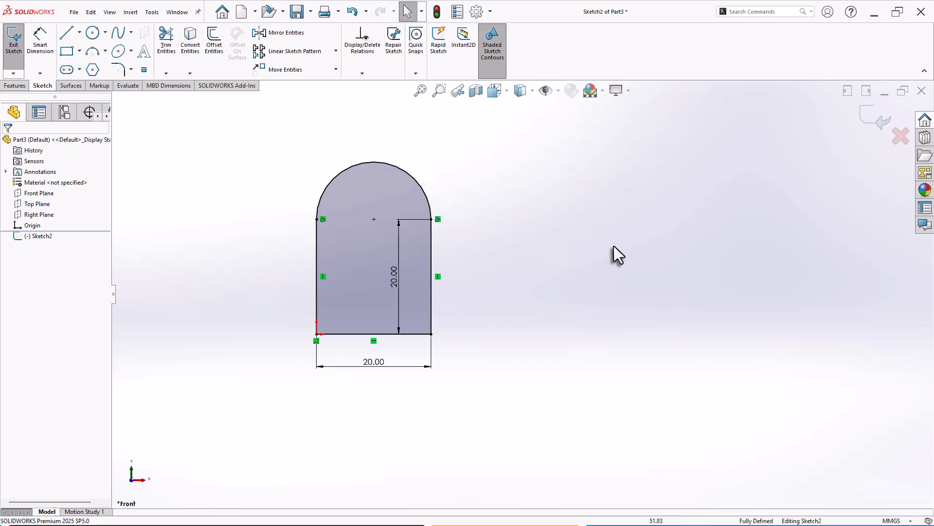
click(67, 51)
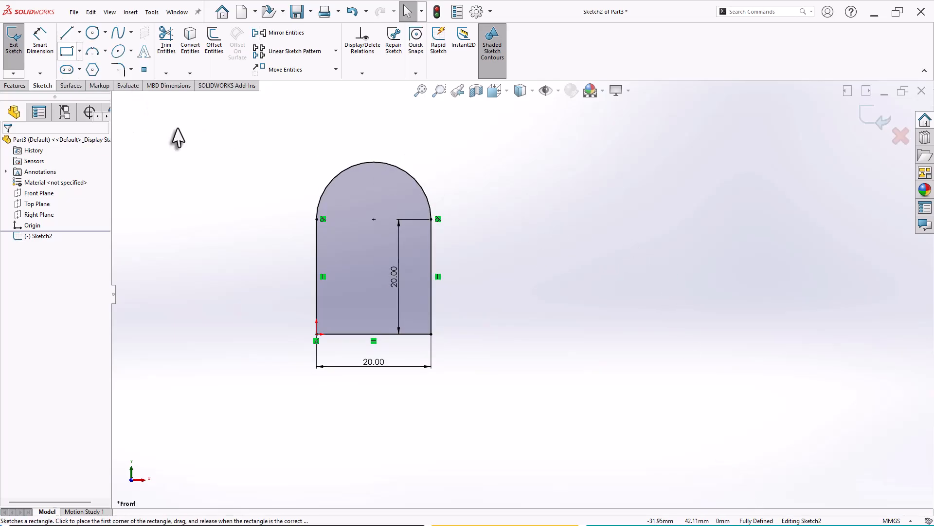
key(Escape)
mouse_move(479, 390)
mouse_down()
mouse_move(390, 273)
mouse_move(263, 140)
mouse_up()
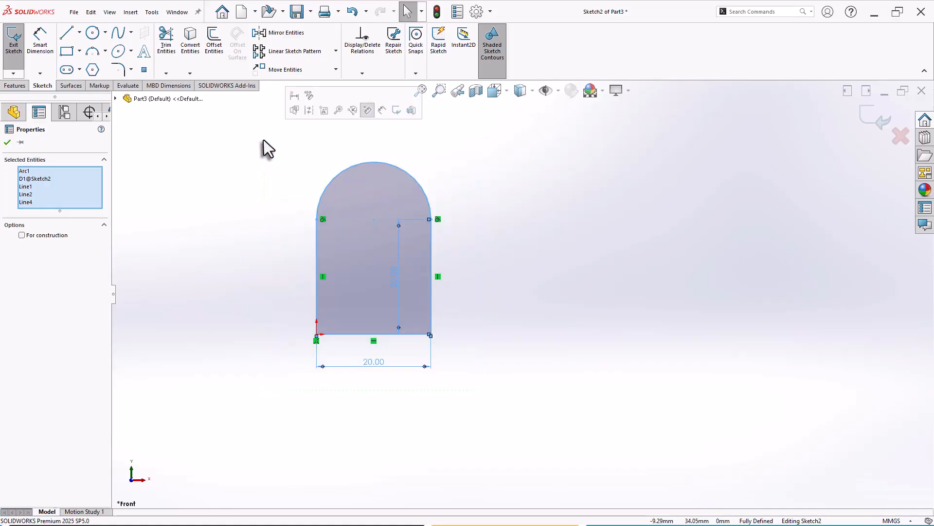
key(Delete)
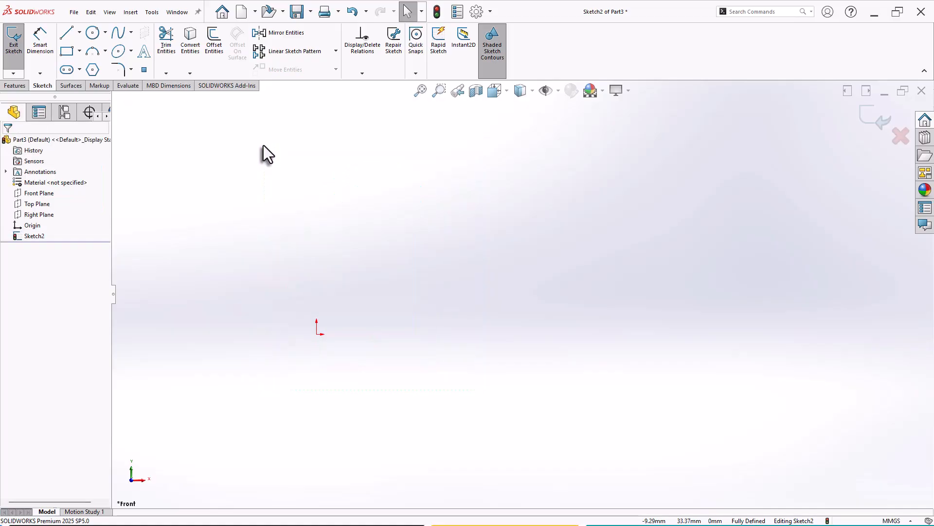
Step: Draw a 20 mm by 20 mm corner rectangle extending up and right from the origin
click(68, 50)
click(317, 334)
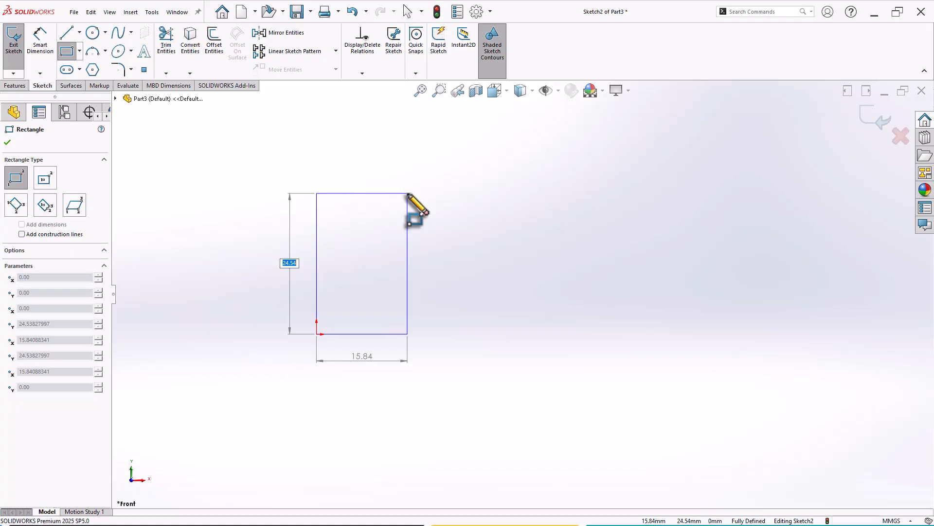
key(Tab)
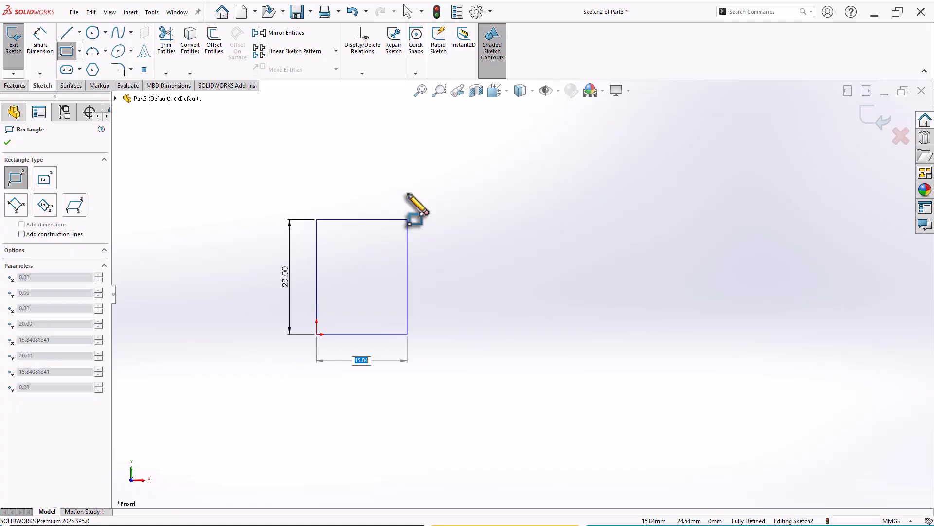
text(20)
key(Return)
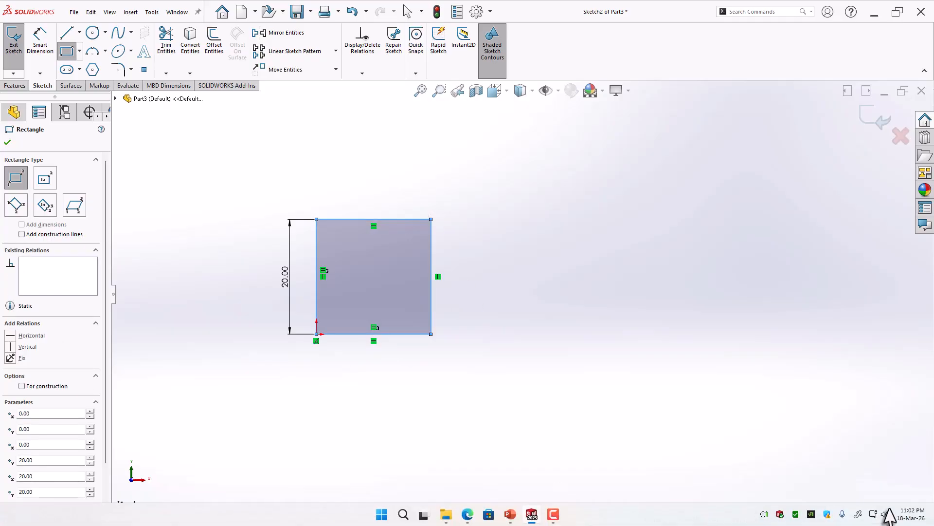
key(Escape)
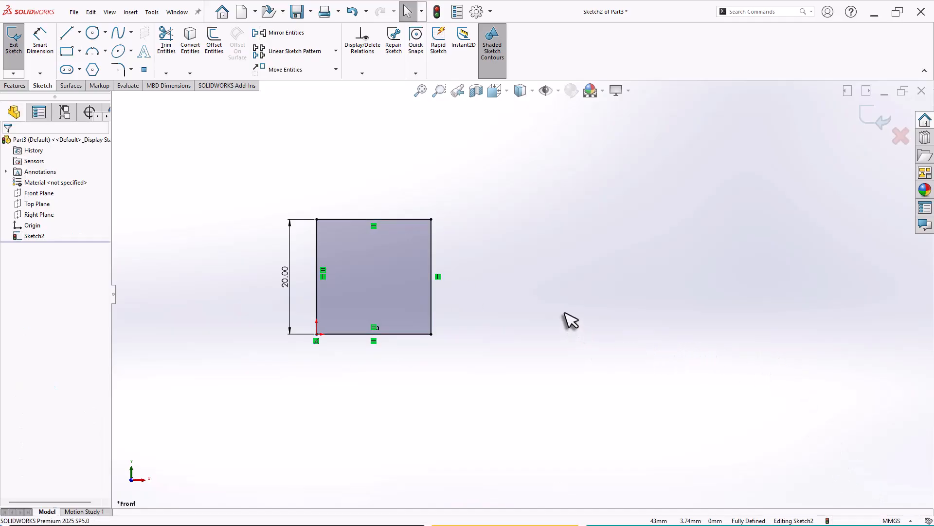
Step: Add a 10 mm radius centerpoint semicircle above the square, centered on its top edge's midpoint and ending at both upper corners
click(105, 51)
click(116, 66)
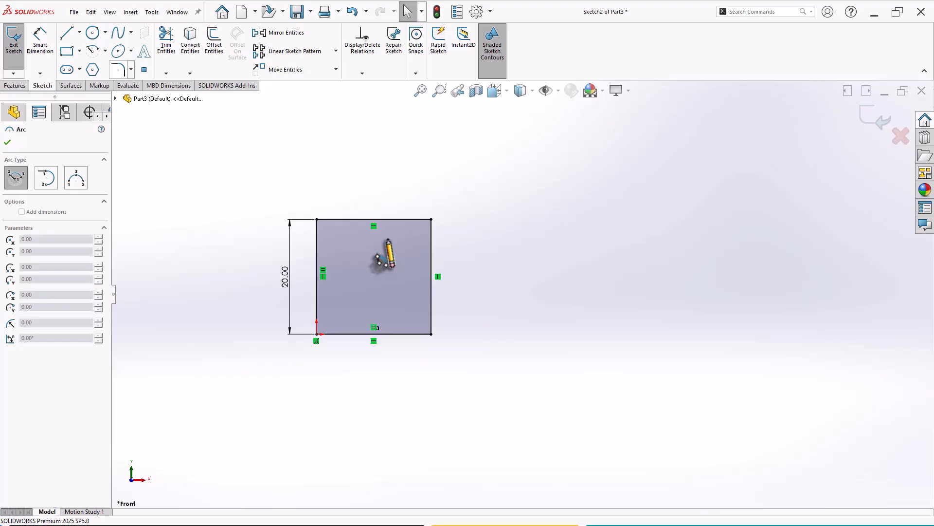
click(372, 220)
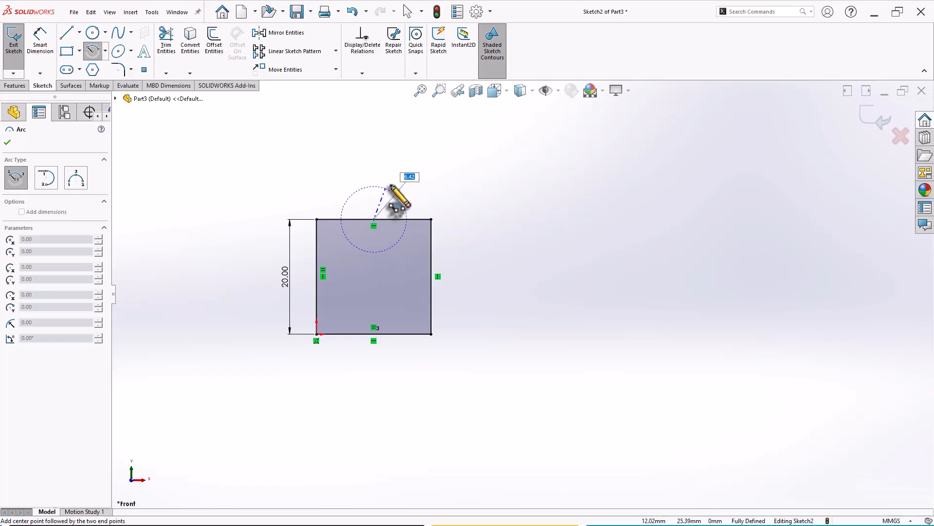
click(431, 219)
click(316, 219)
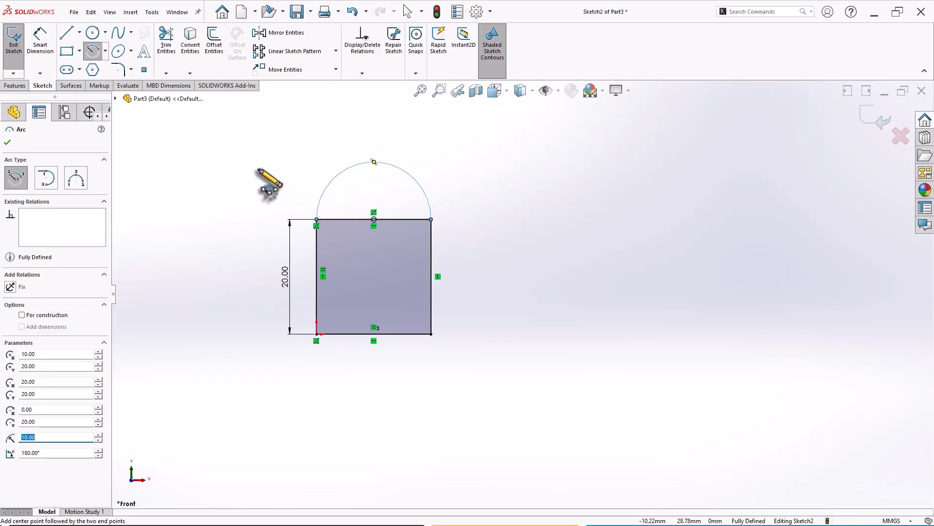
right_click(269, 173)
click(270, 174)
Step: Convert the square's top edge to construction geometry
scroll(463, 224, down, 3)
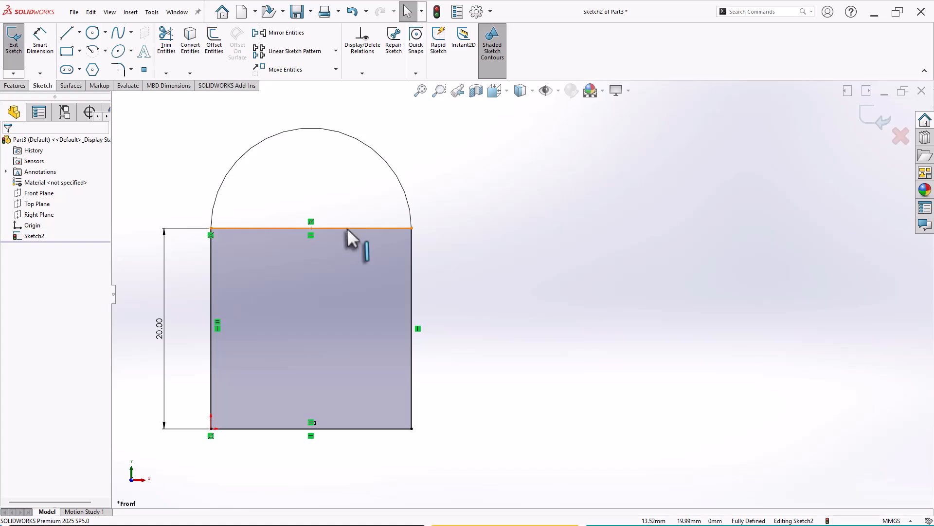
click(347, 228)
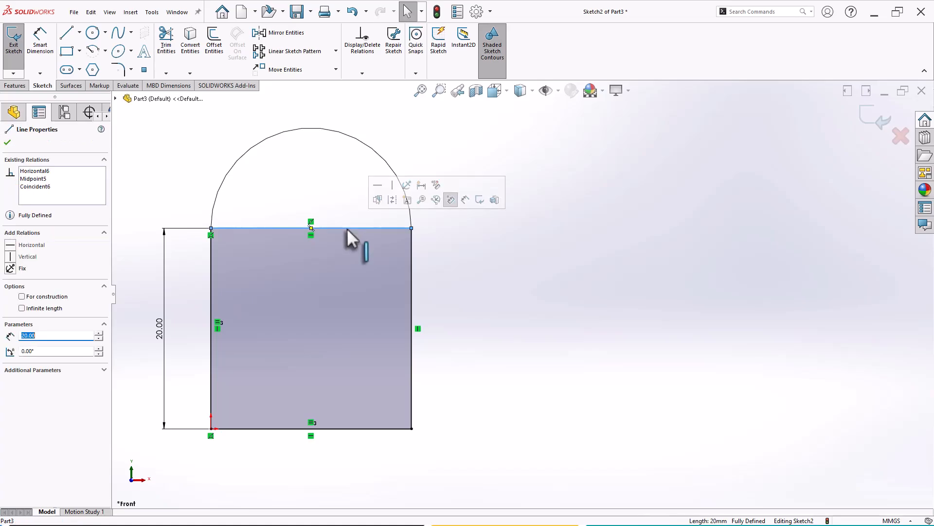
click(392, 199)
click(472, 235)
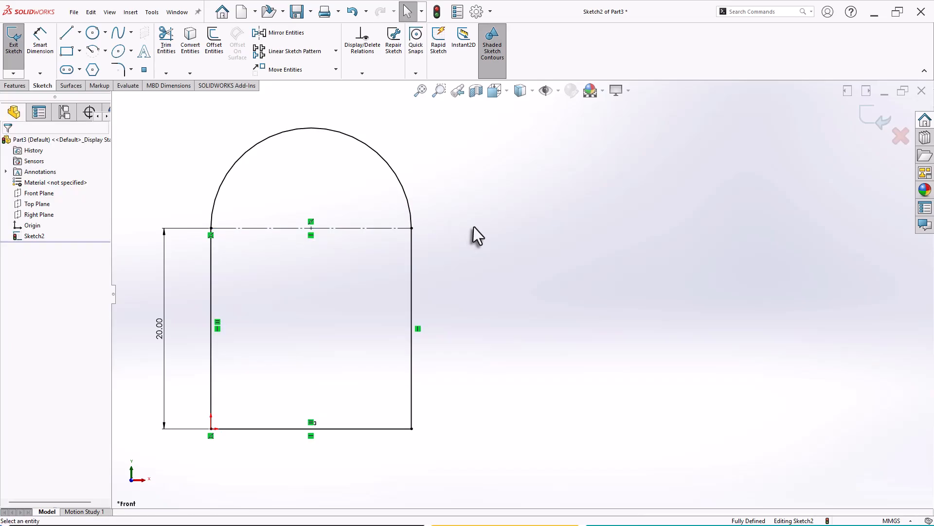
scroll(474, 226, up, 2)
scroll(474, 226, up, 1)
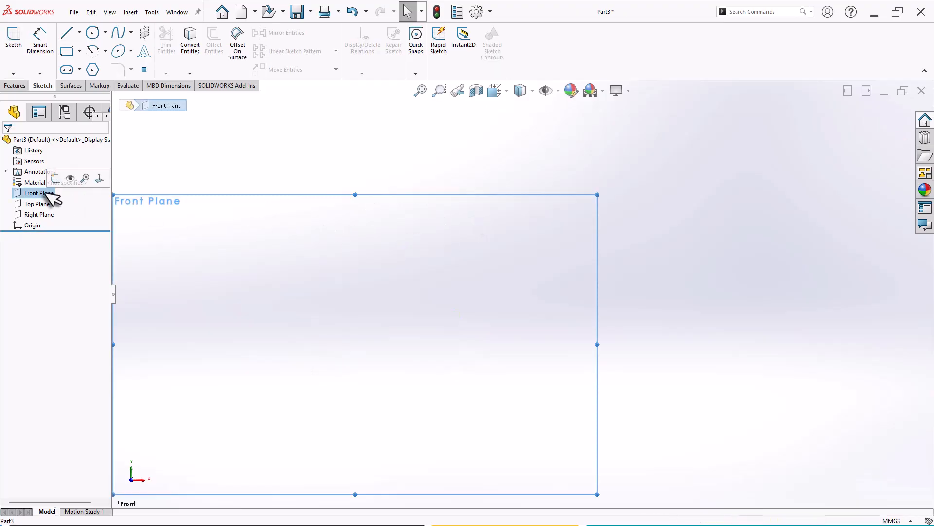
Step: On a new Front Plane sketch, draw a left-facing centerpoint semicircle of about 26 mm radius centered on the origin
click(56, 190)
click(56, 178)
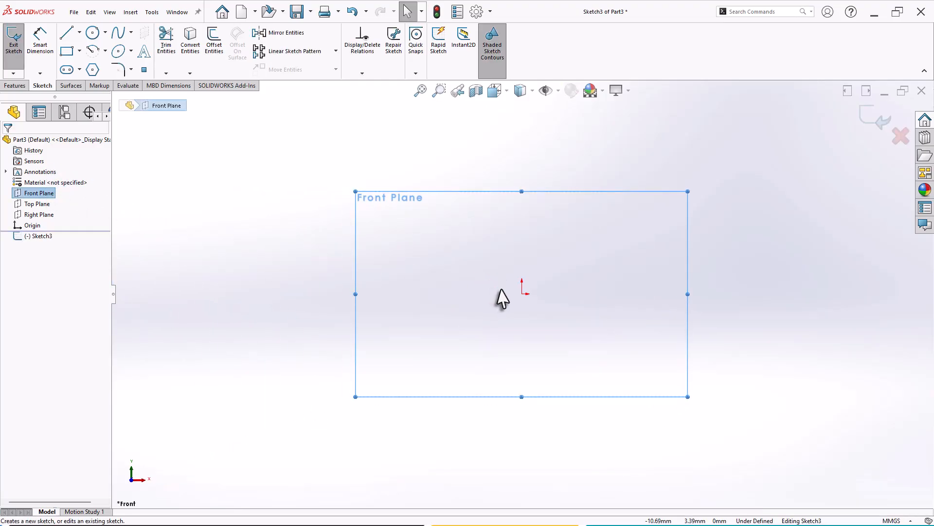
scroll(699, 287, down, 1)
click(105, 51)
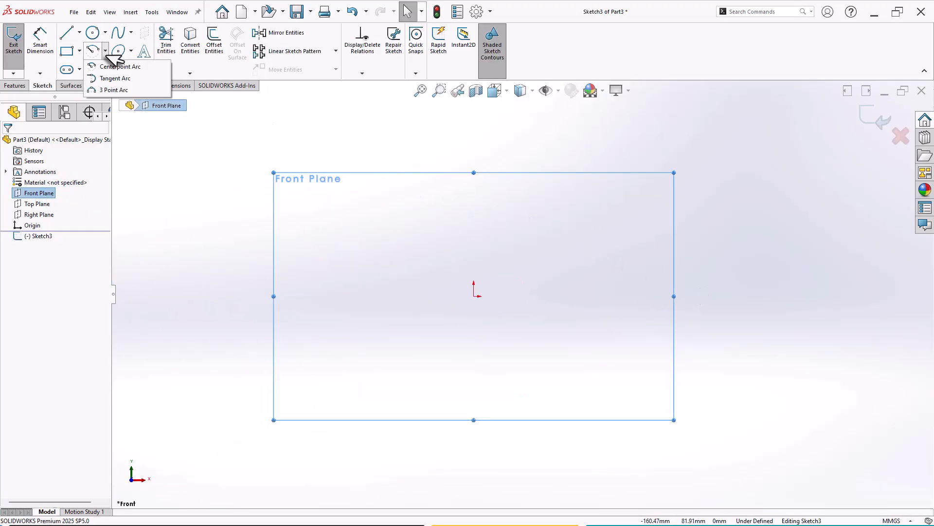
click(111, 67)
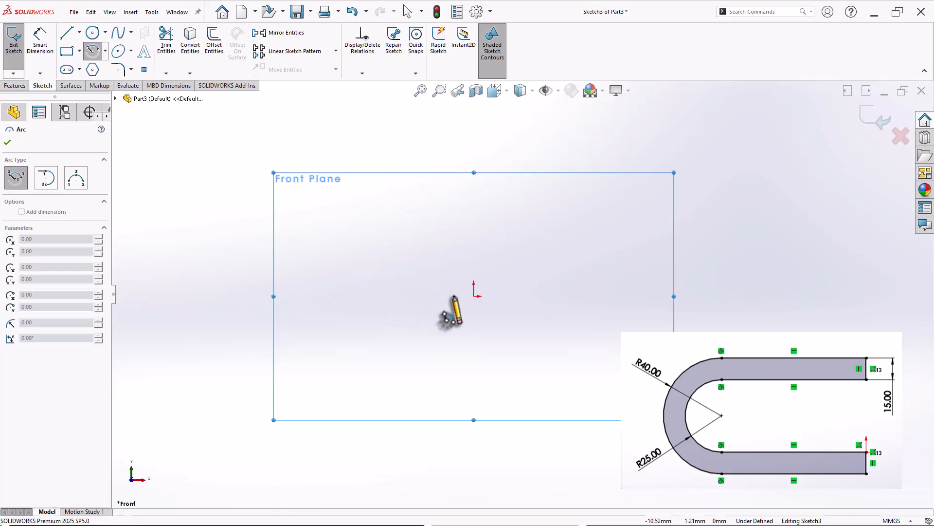
click(474, 296)
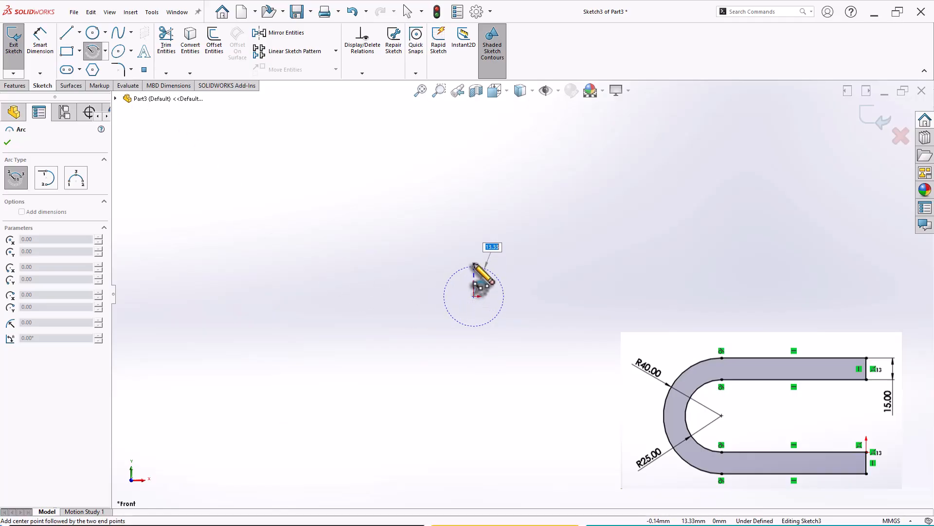
click(474, 238)
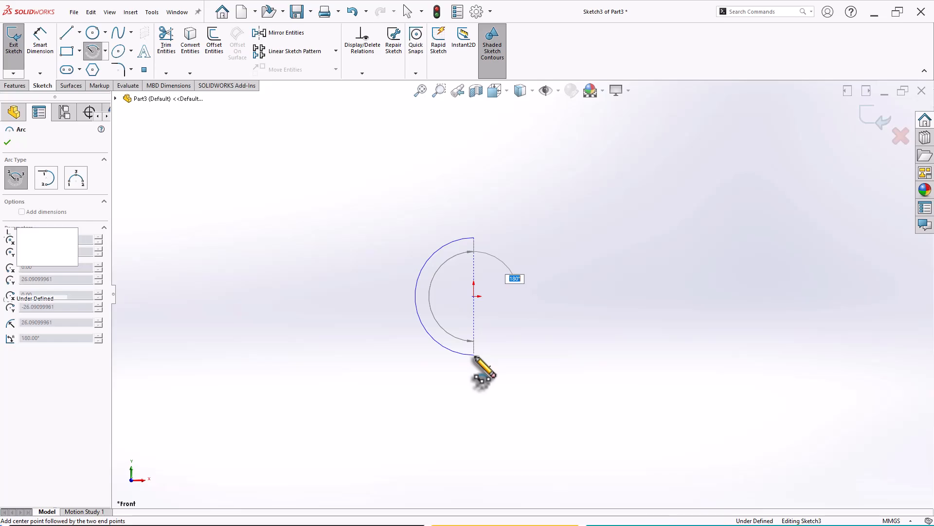
click(474, 355)
right_click(298, 234)
click(321, 240)
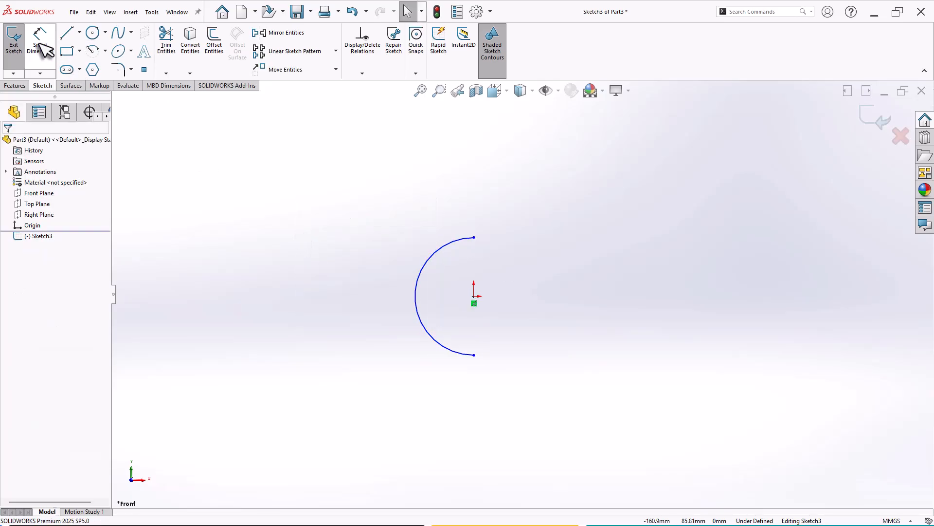
Step: Dimension the semicircle's radius as 25 mm
click(40, 41)
click(417, 317)
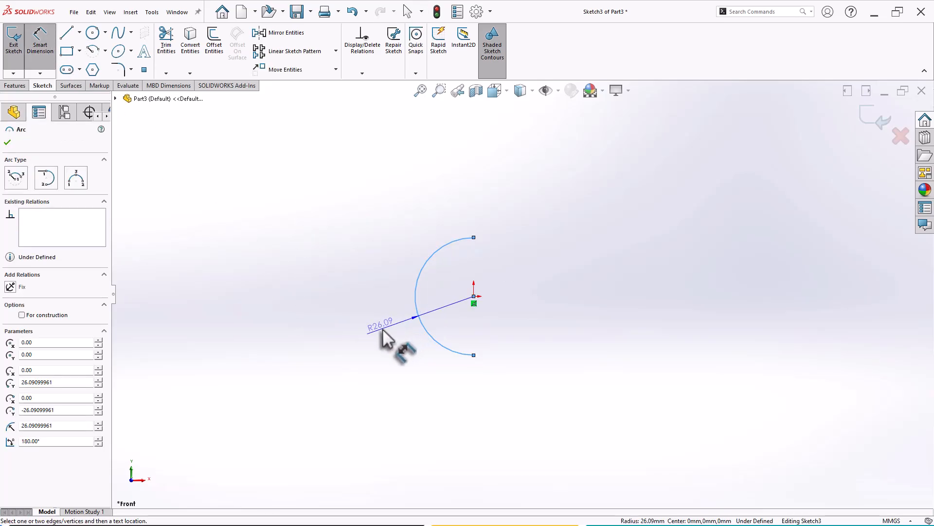
click(387, 334)
text(2)
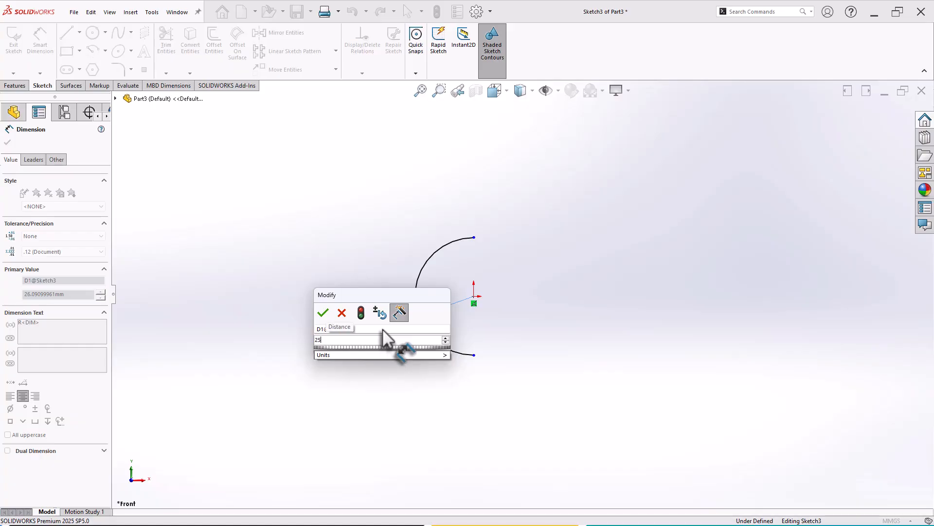
text(5)
key(Return)
click(388, 372)
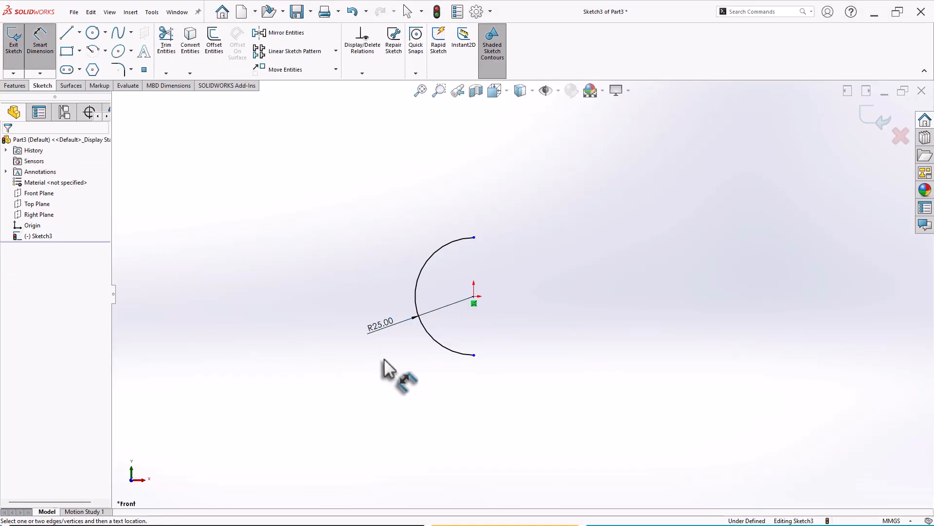
Step: Draw a larger concentric centerpoint semicircle of about 40 mm radius around the 25 mm arc, centered on the origin
click(105, 51)
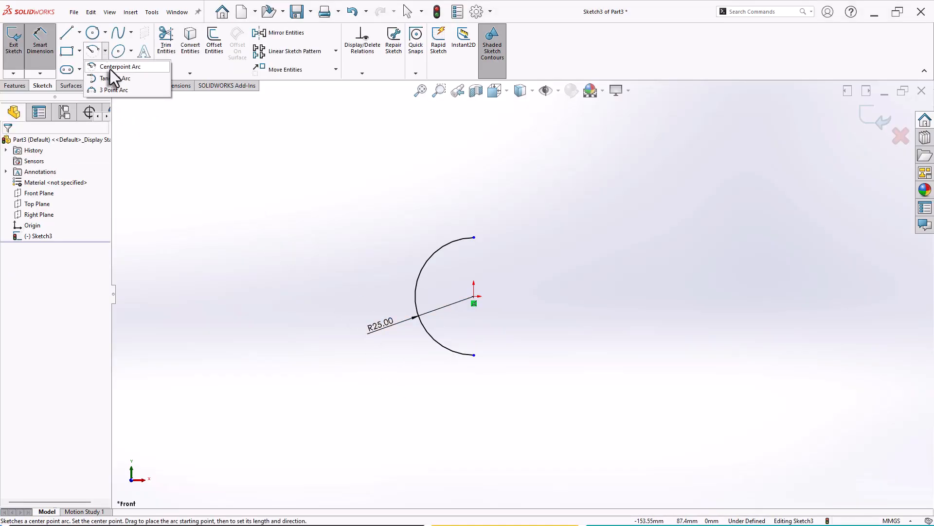
click(112, 71)
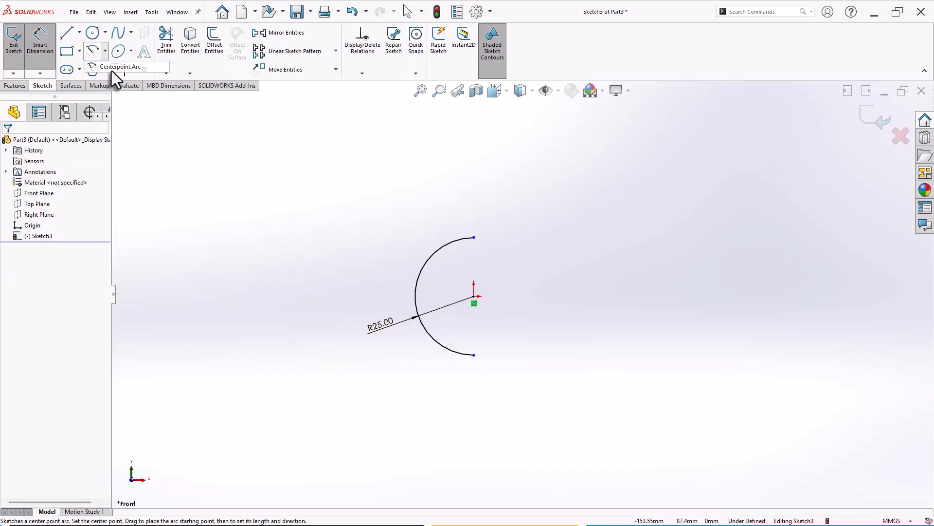
click(473, 297)
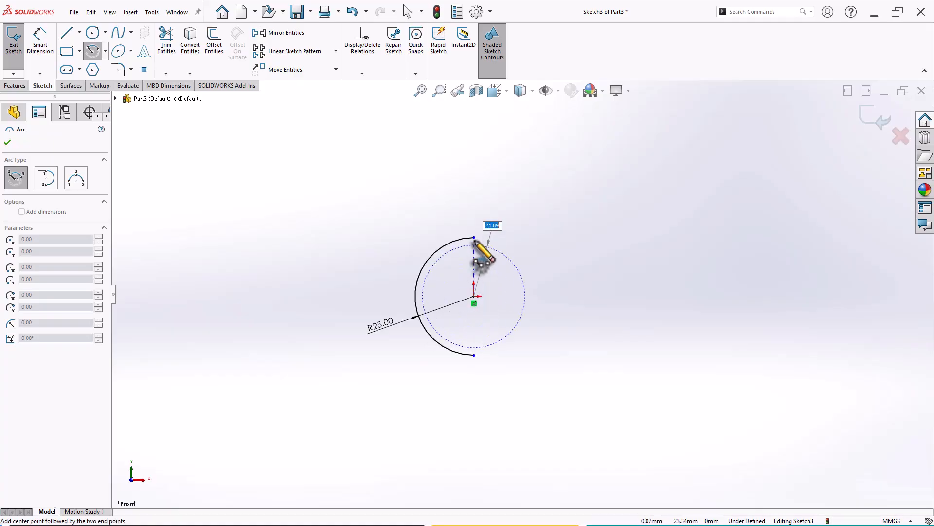
click(473, 202)
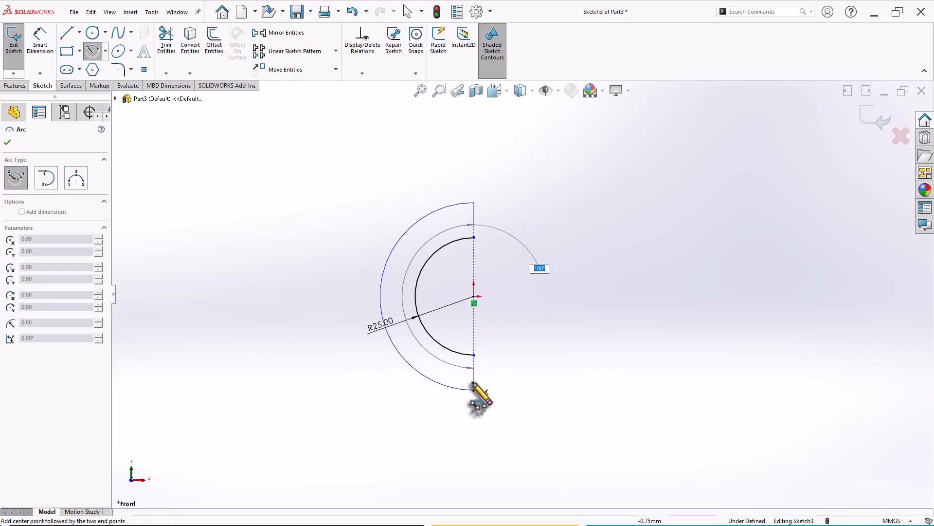
click(474, 389)
right_click(346, 175)
click(355, 209)
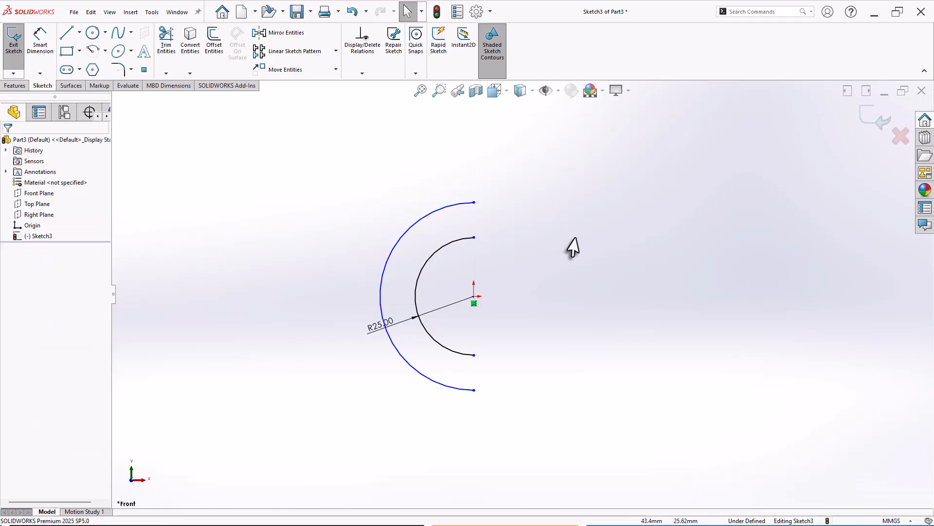
Step: Dimension the outer arc's radius as 40 mm
scroll(577, 249, down, 2)
right_drag(257, 228, 184, 227)
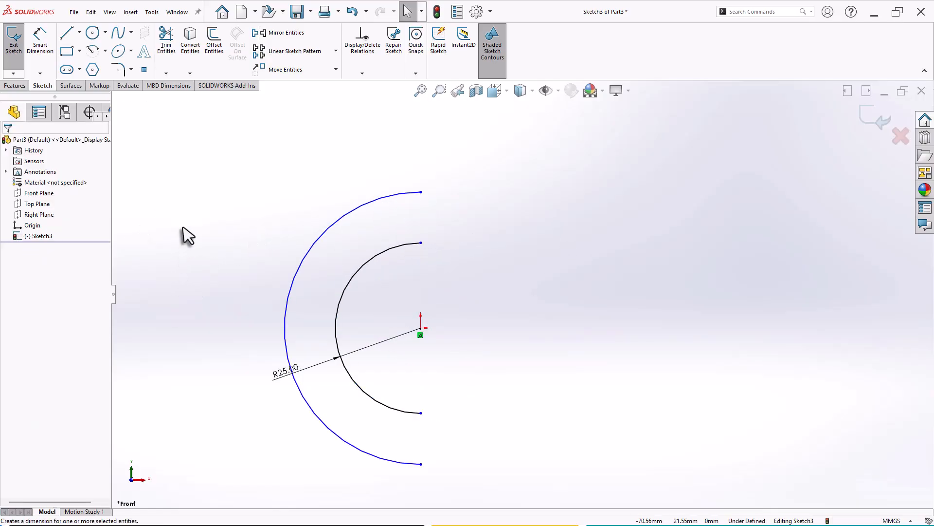
click(287, 302)
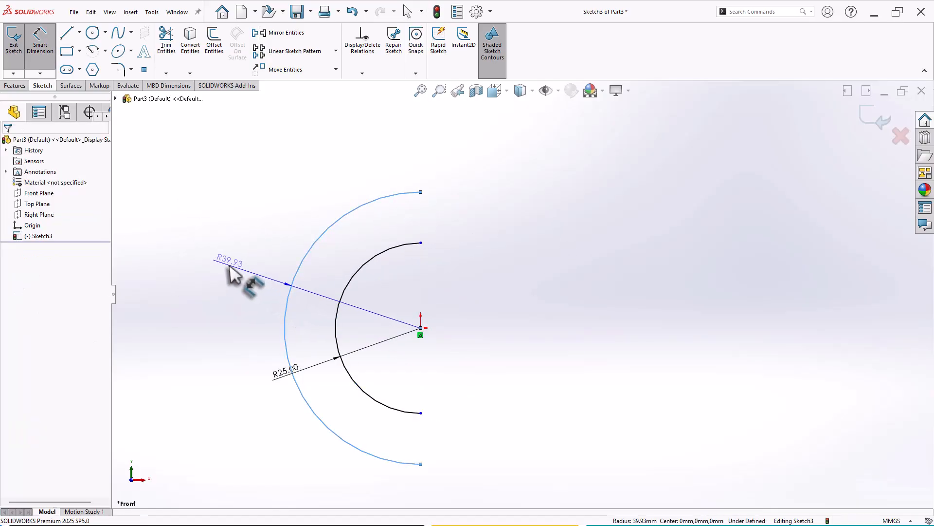
click(233, 274)
text(40)
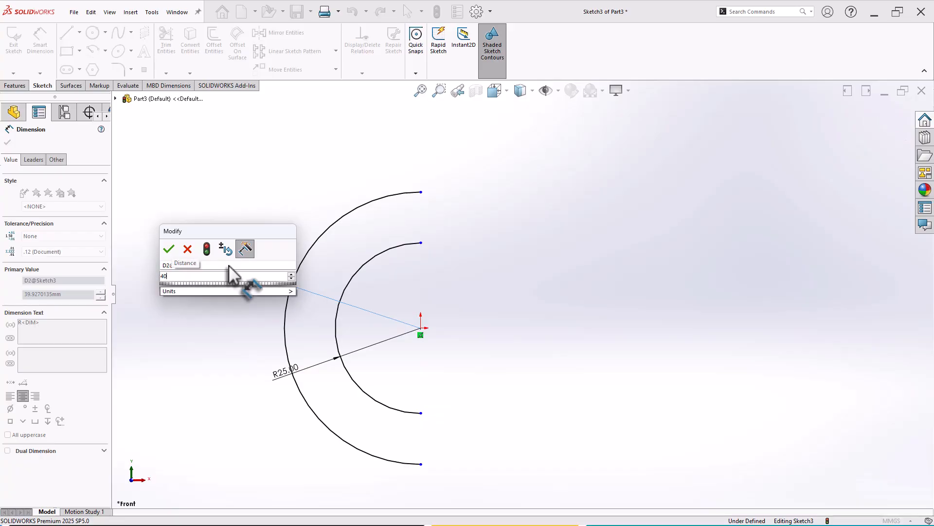
key(Return)
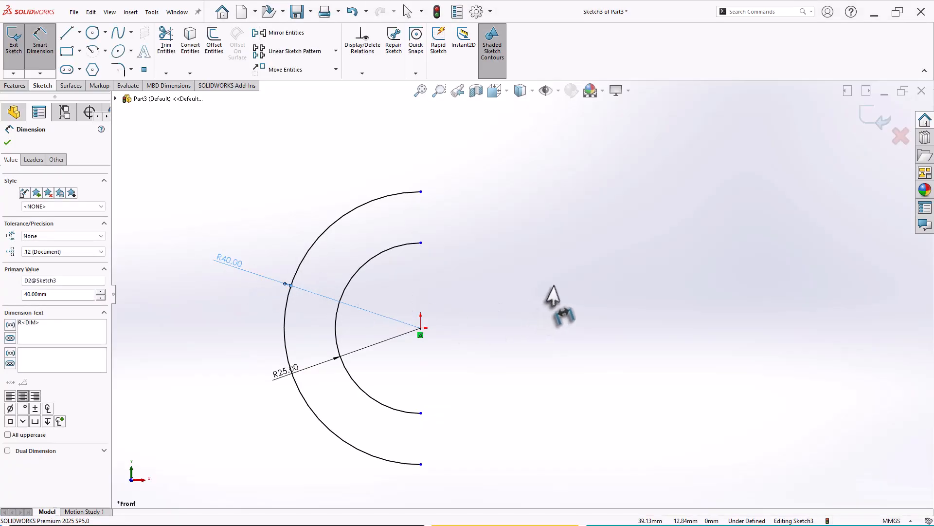
click(534, 281)
Step: Draw the upper leg with a 50 mm horizontal line from the inner arc, a vertical end line, and a horizontal line back to the outer arc
scroll(533, 281, up, 2)
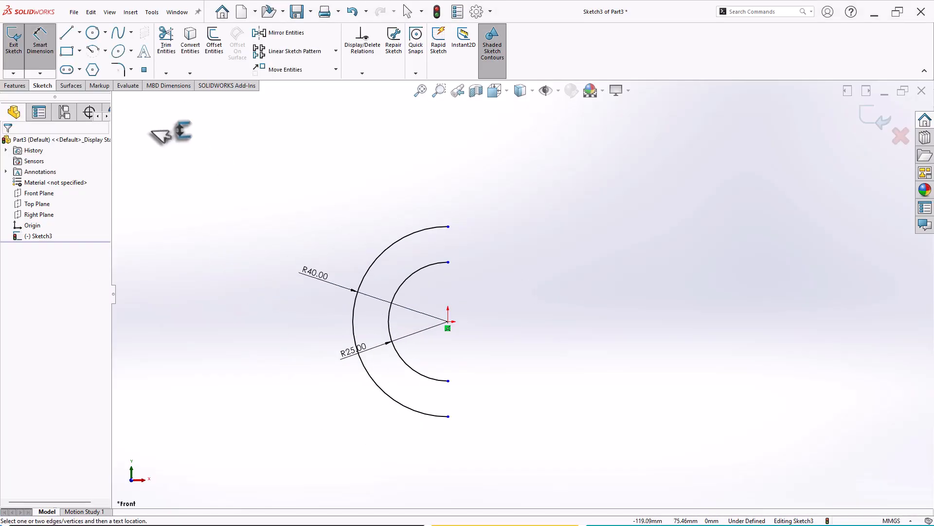
click(66, 33)
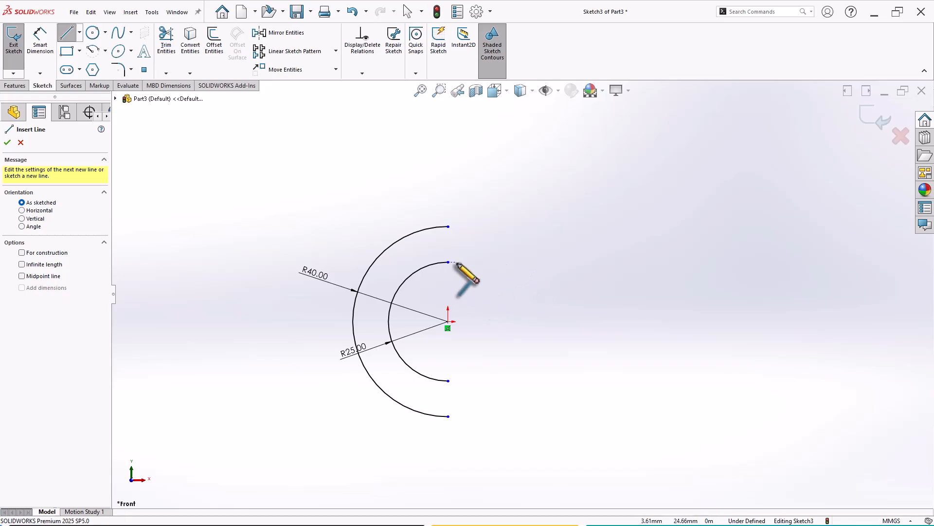
click(448, 262)
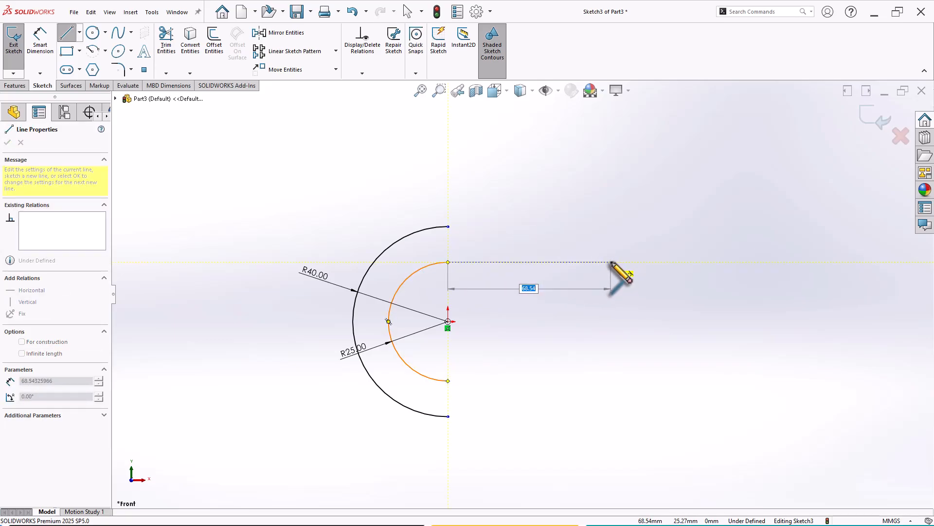
text(50)
key(Return)
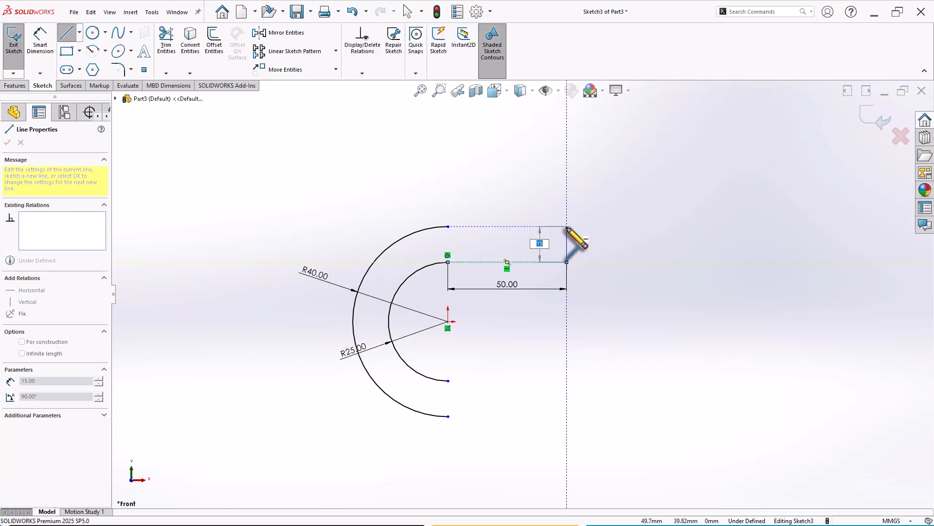
click(567, 227)
click(448, 226)
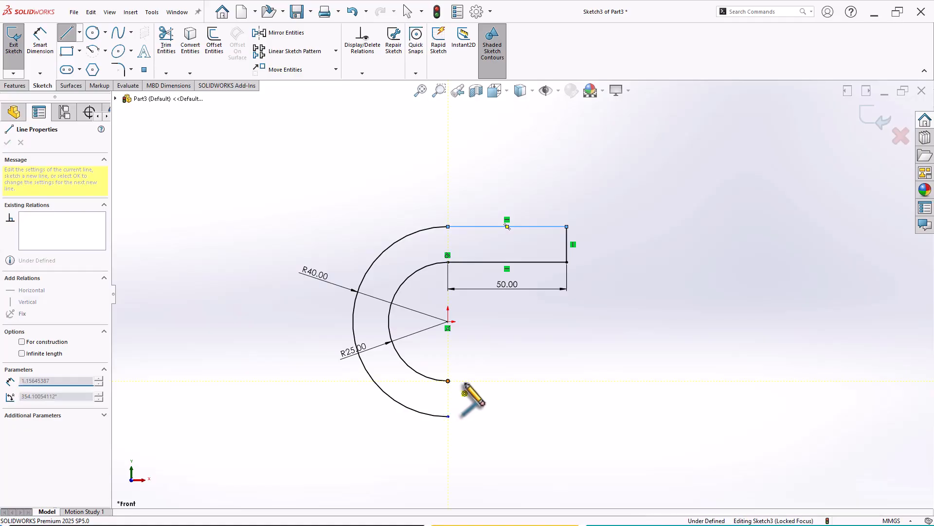
Step: Draw the matching lower leg with two horizontal lines and a vertical end line, joining the lower ends of both arcs to close the profile
click(447, 380)
click(567, 381)
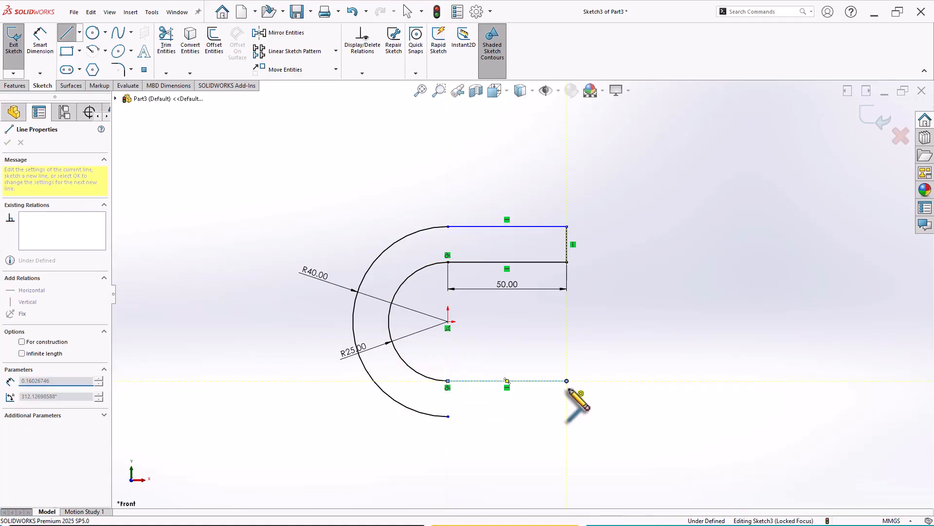
click(566, 416)
click(448, 416)
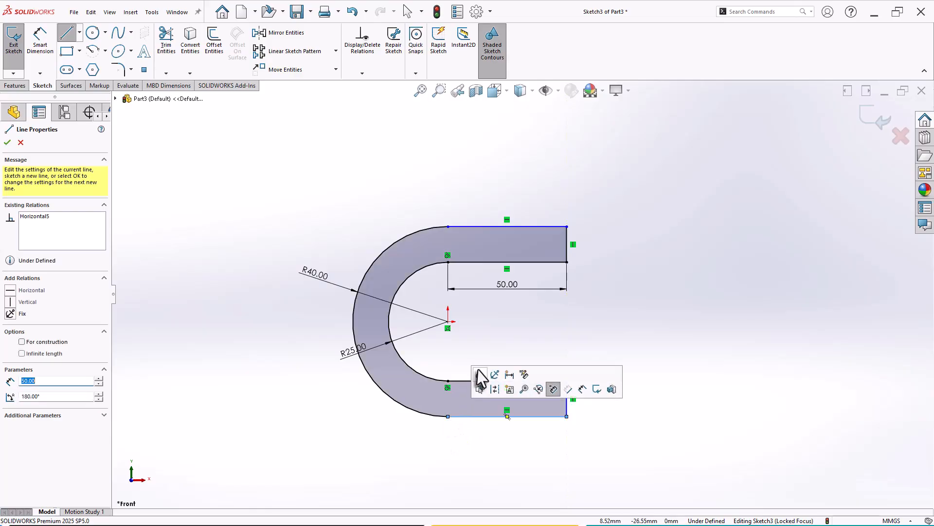
right_click(489, 325)
click(503, 330)
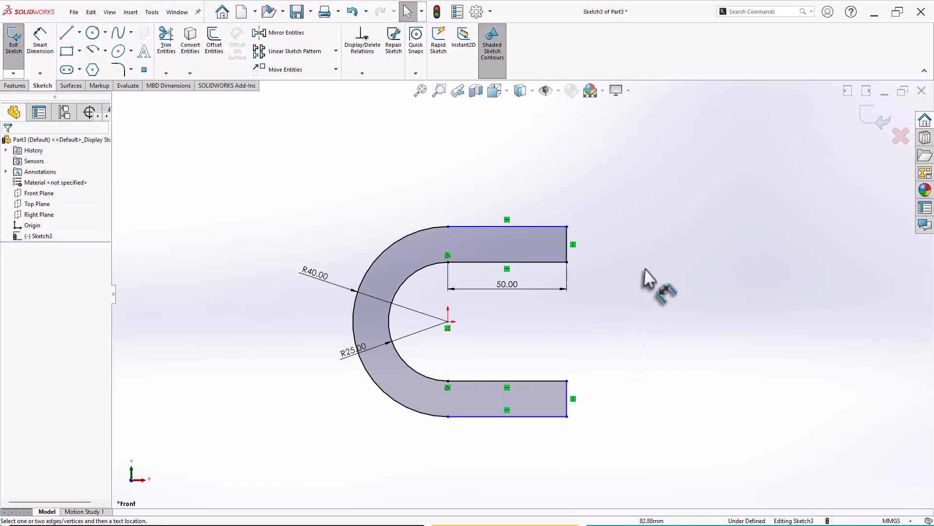
Step: Dimension the upper leg's vertical end line as 15 mm
click(568, 247)
click(614, 268)
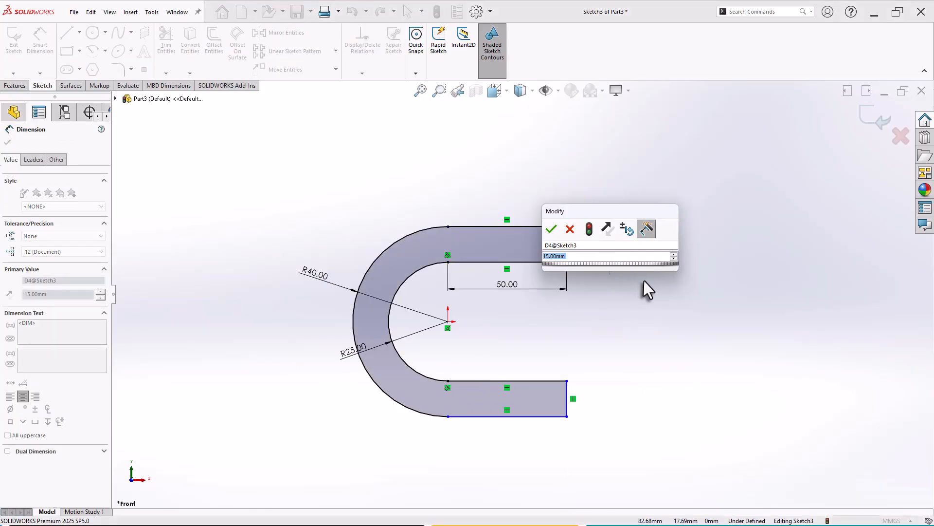
key(Return)
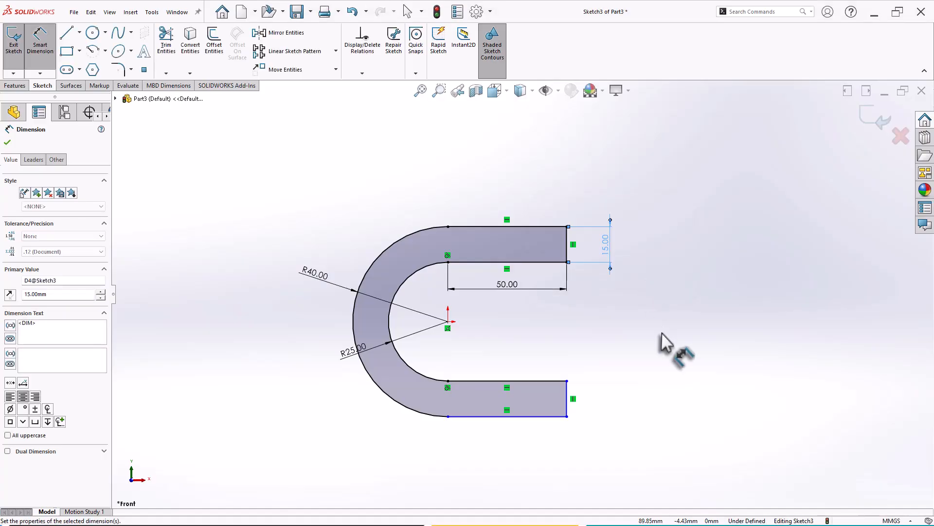
key(Escape)
key(Escape)
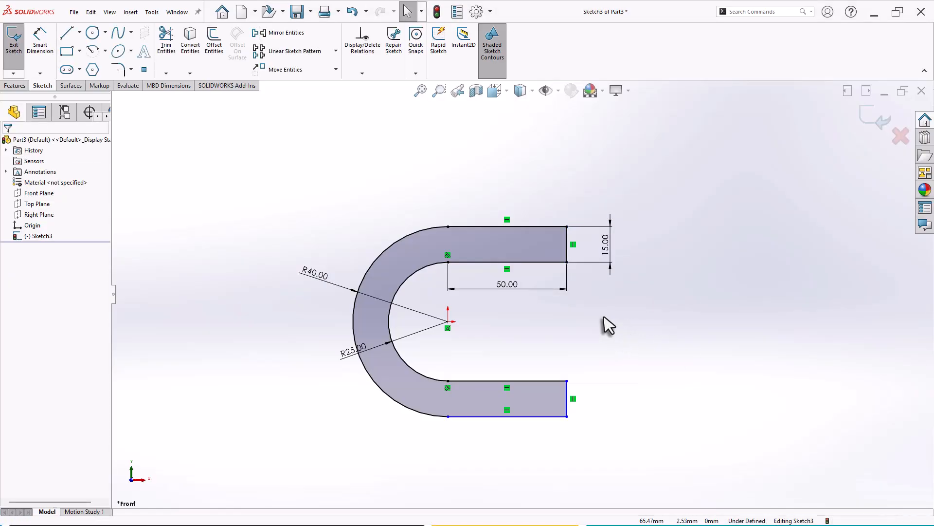
Step: Make the vertical end lines of the upper and lower legs equal
click(567, 249)
ctrl+click(567, 403)
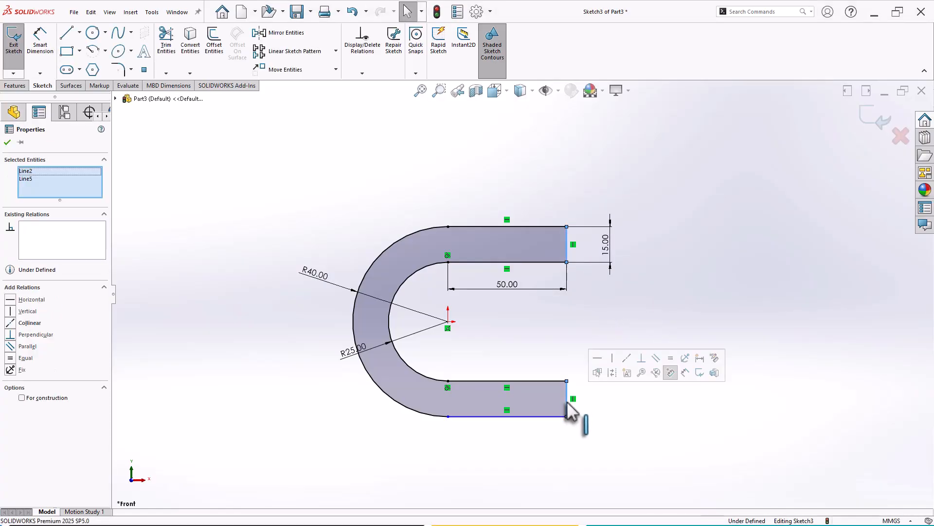
click(670, 358)
click(585, 346)
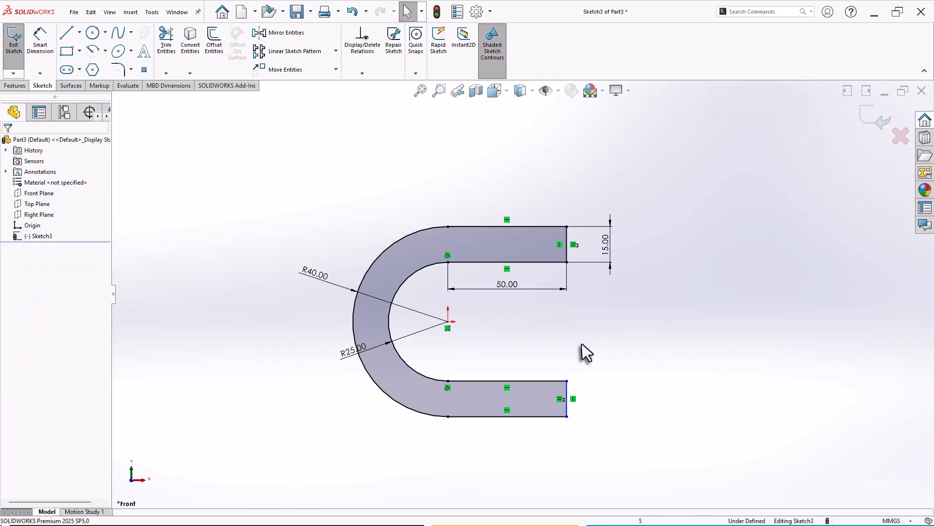
Step: Make the inner horizontal lines of the upper and lower legs equal
scroll(699, 401, down, 1)
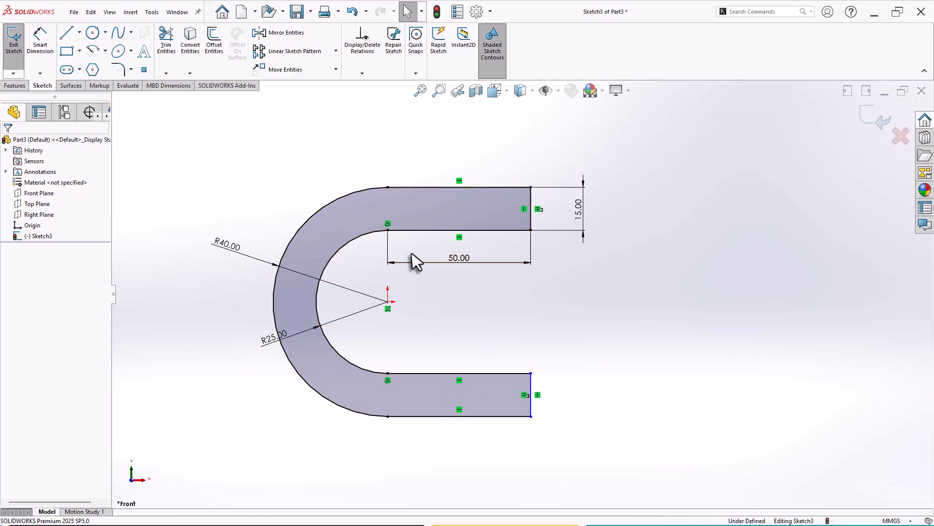
click(428, 230)
ctrl+click(451, 374)
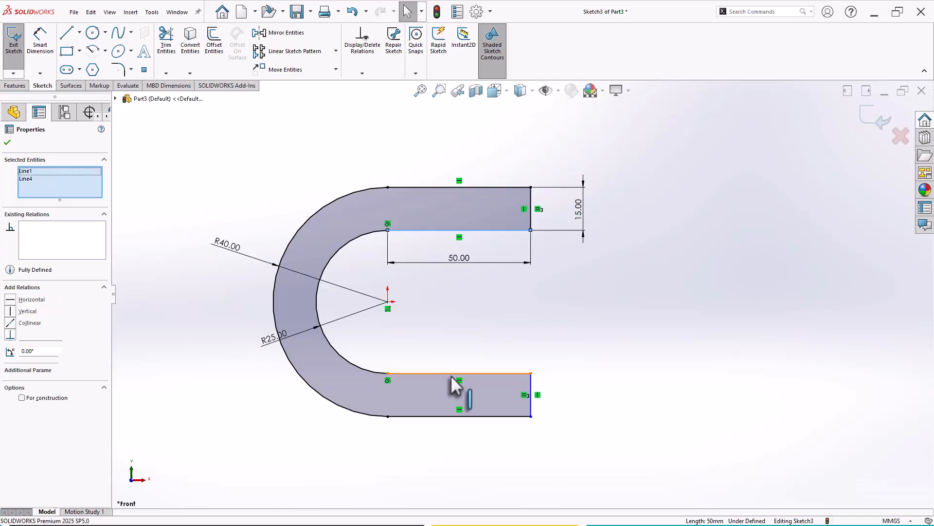
click(555, 331)
click(573, 447)
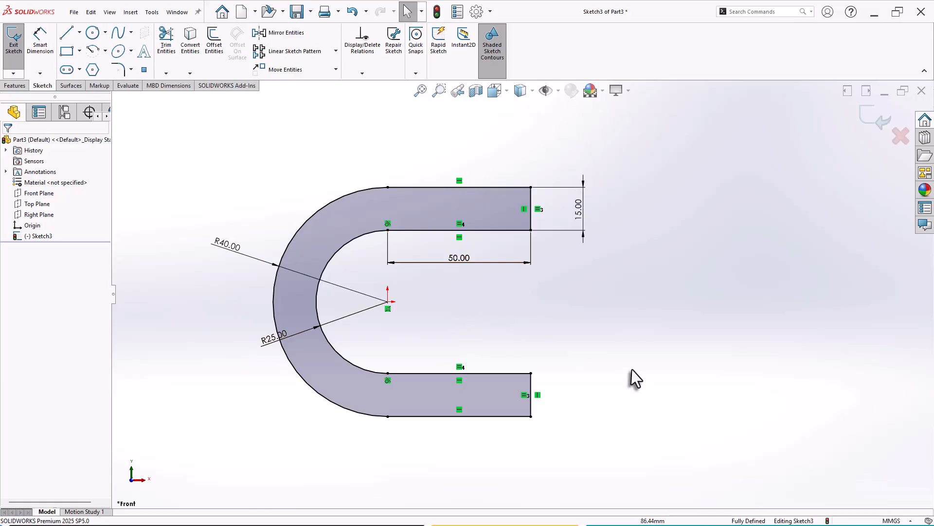
Step: Extrude the U-shaped profile as a blind boss 40 mm deep
click(20, 85)
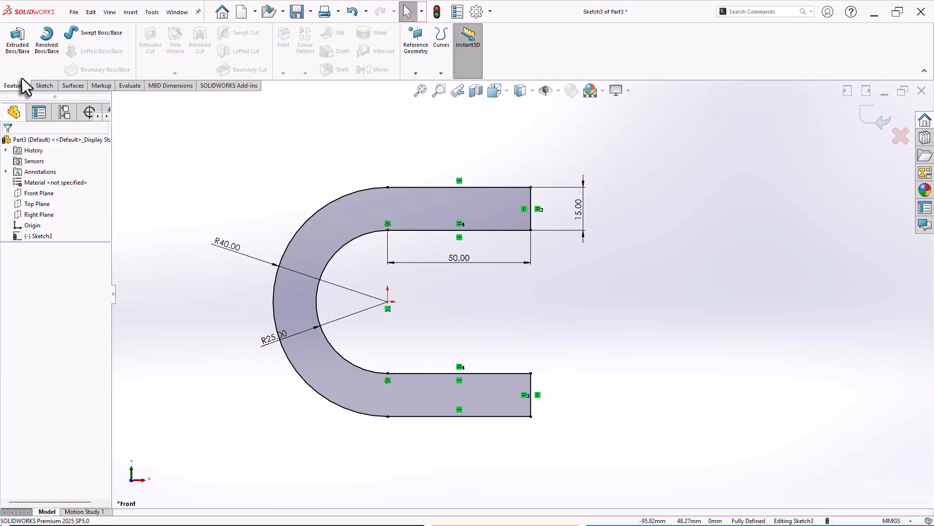
click(18, 40)
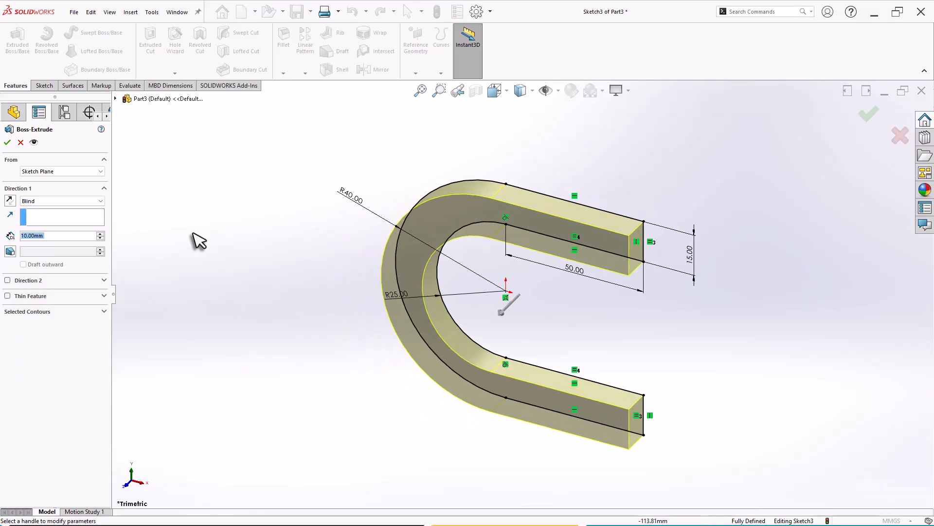
text(40)
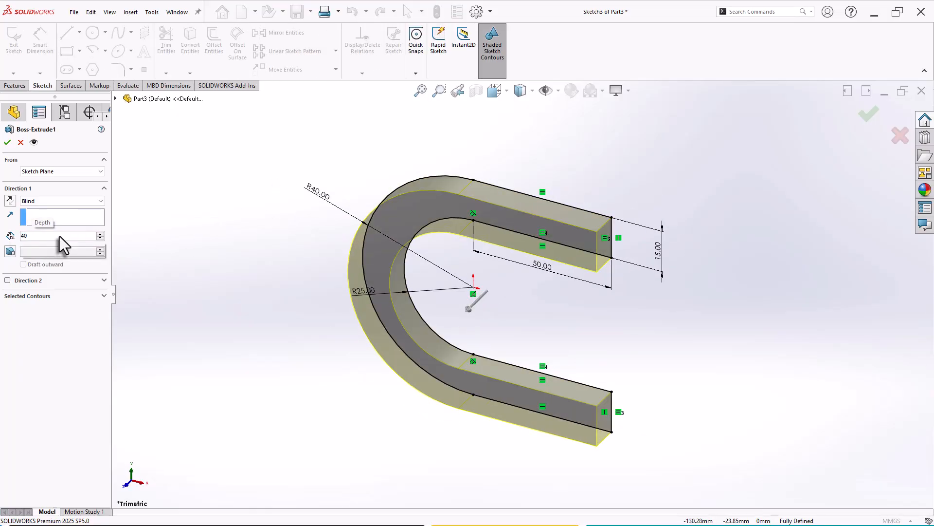
key(Return)
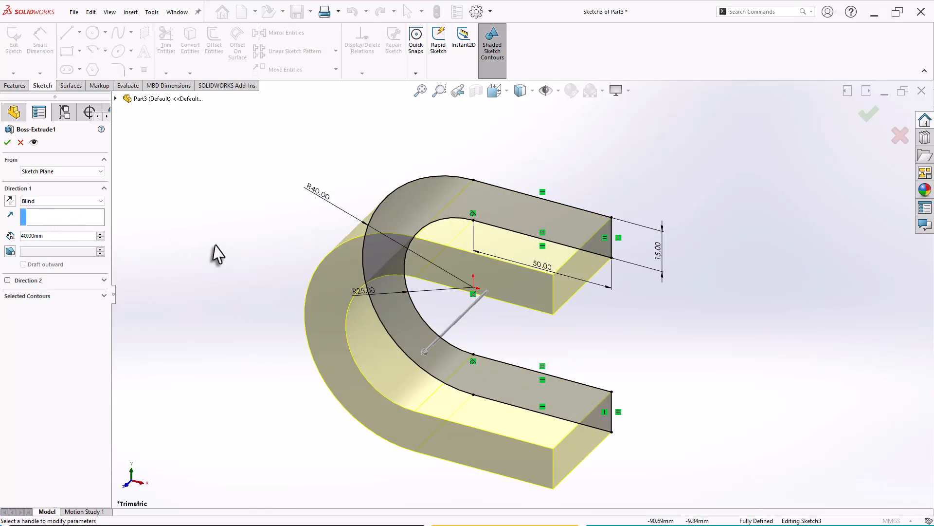
click(8, 144)
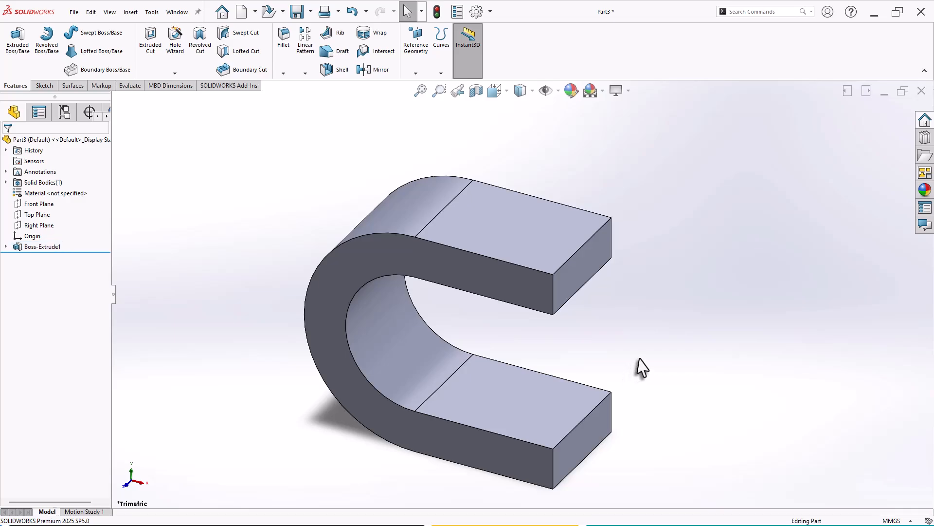
mouse_move(636, 365)
middle_down()
mouse_move(648, 339)
mouse_move(666, 365)
middle_up()
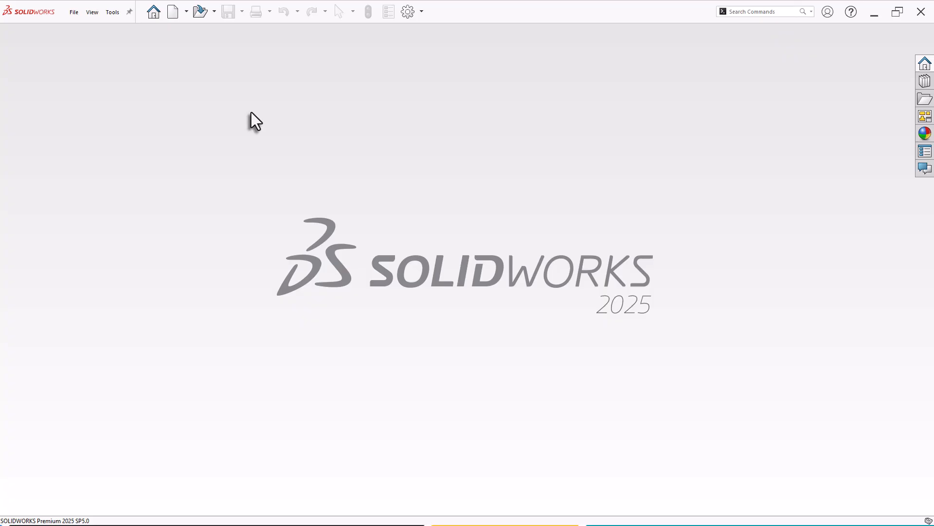
Step: Create a new part document and start a sketch on the Front Plane
click(170, 19)
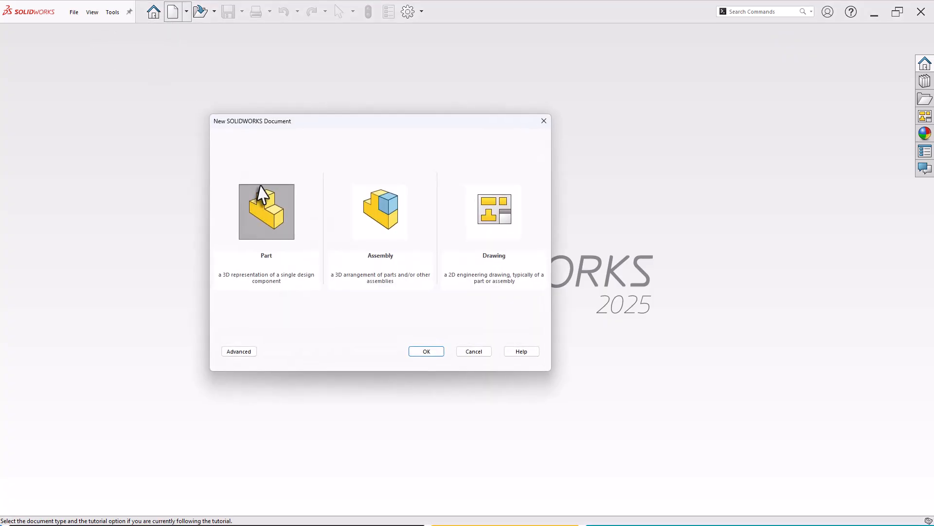
click(425, 351)
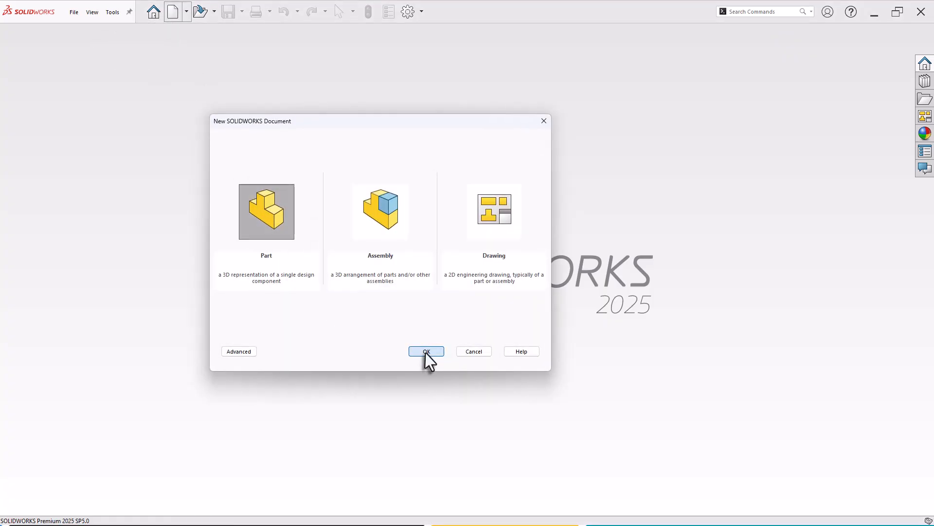
click(45, 194)
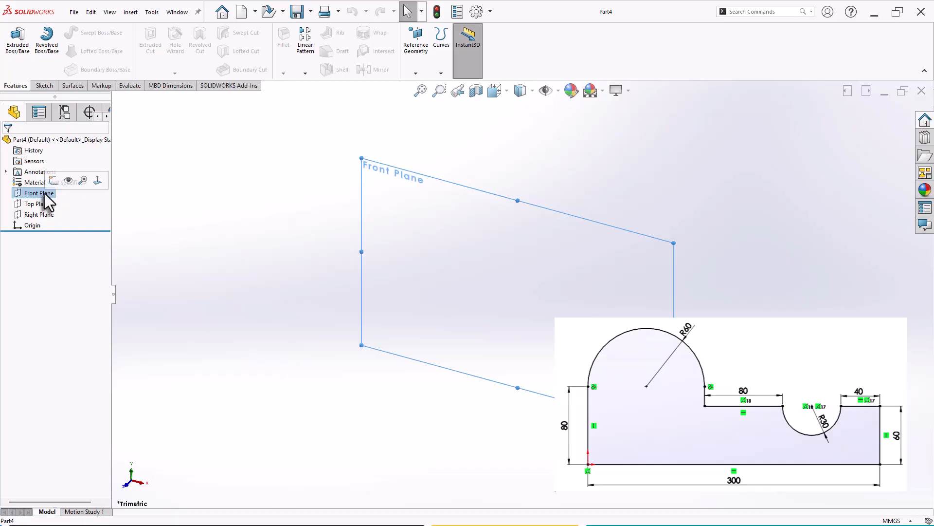
click(53, 182)
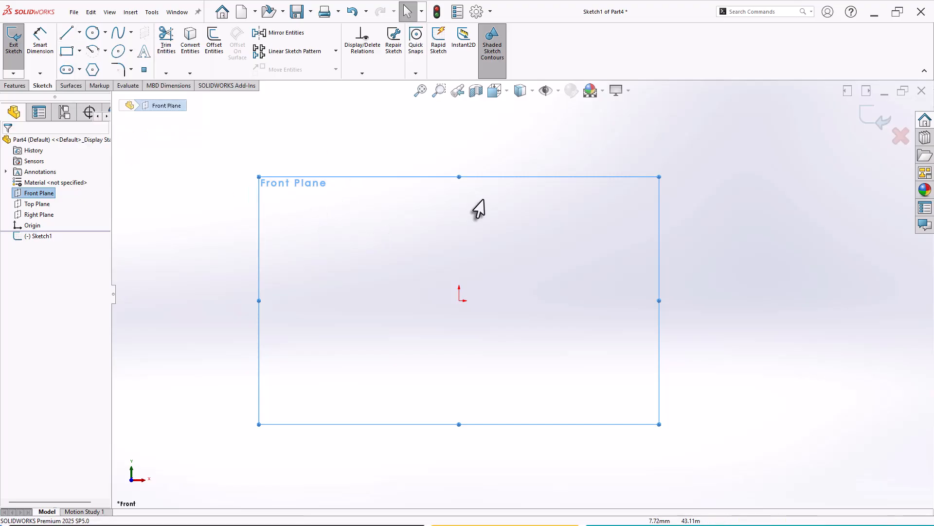
Step: Open the mouse gesture customization settings and move the gesture guide clear of the command search field
right_click(560, 51)
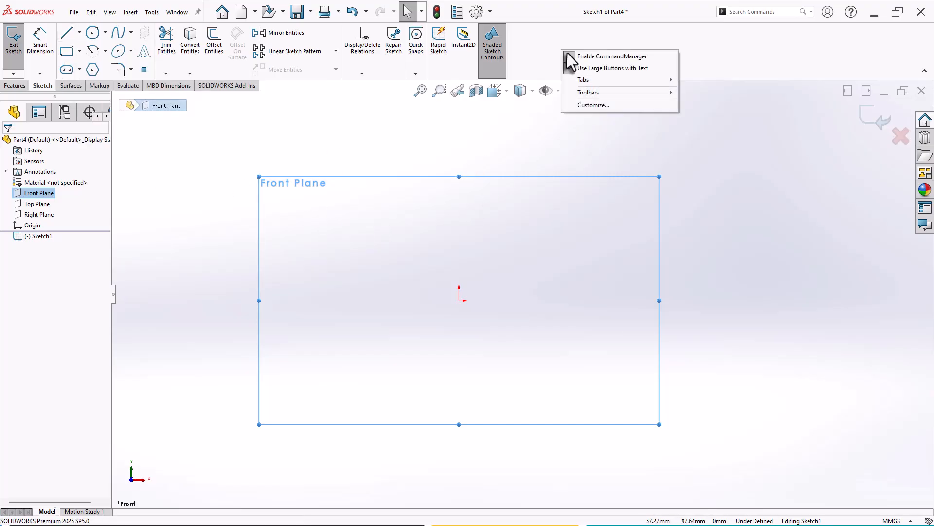
click(603, 105)
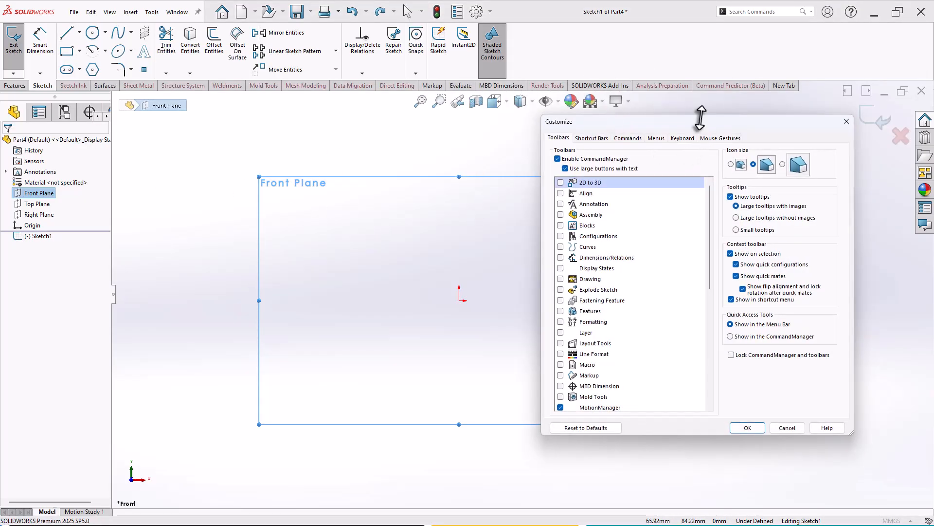
drag(666, 127, 421, 130)
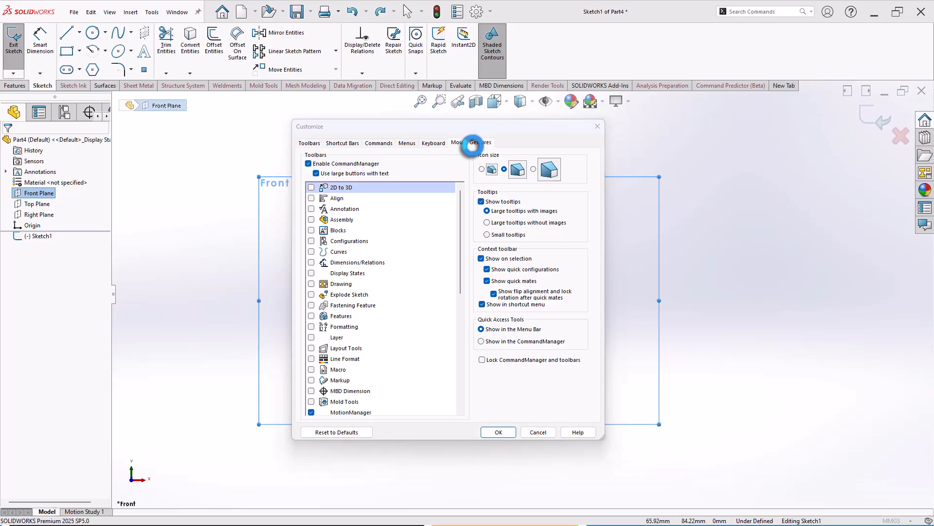
click(473, 143)
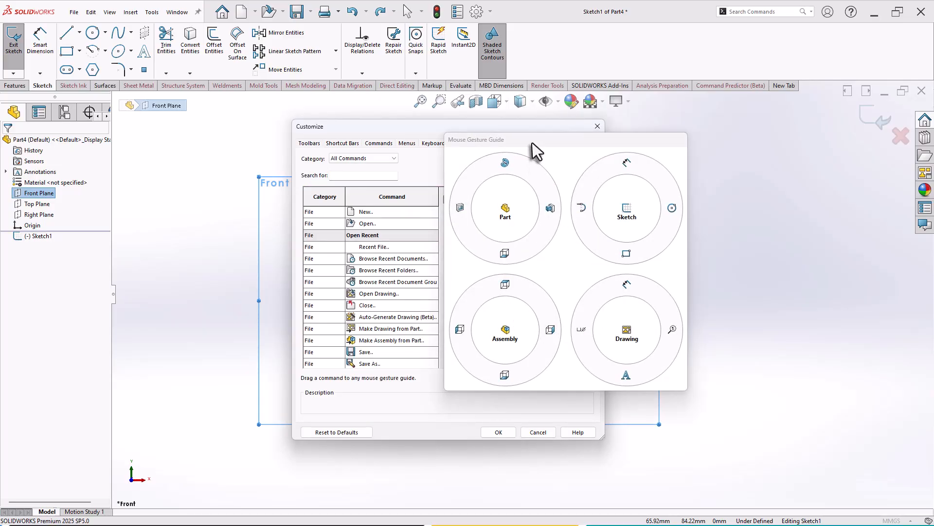
drag(532, 143, 402, 214)
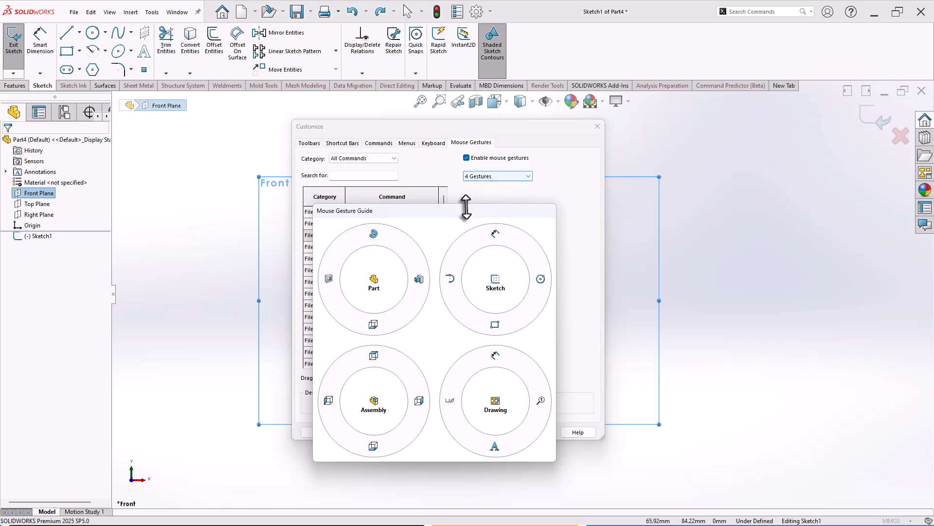
drag(466, 212, 552, 201)
Step: Search the mouse gesture commands for "line" and locate the Line sketch tool in the list
click(351, 176)
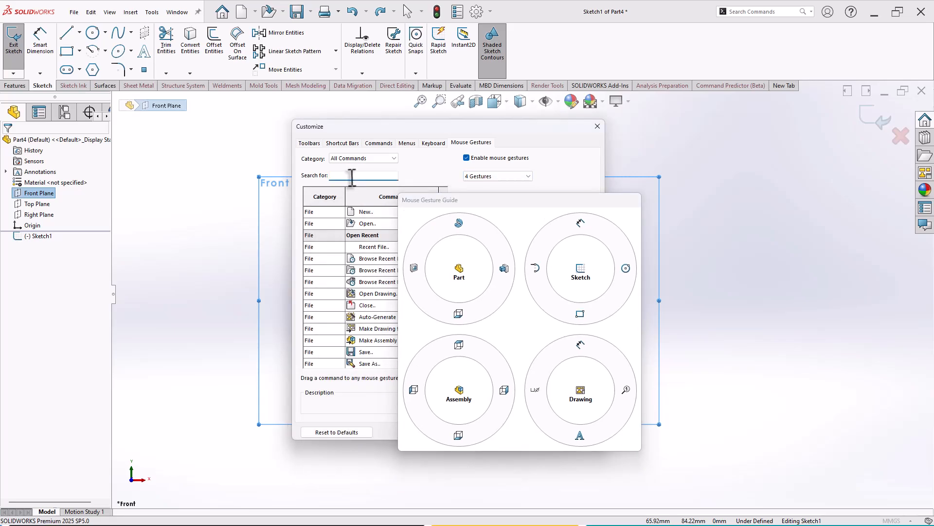
text(line)
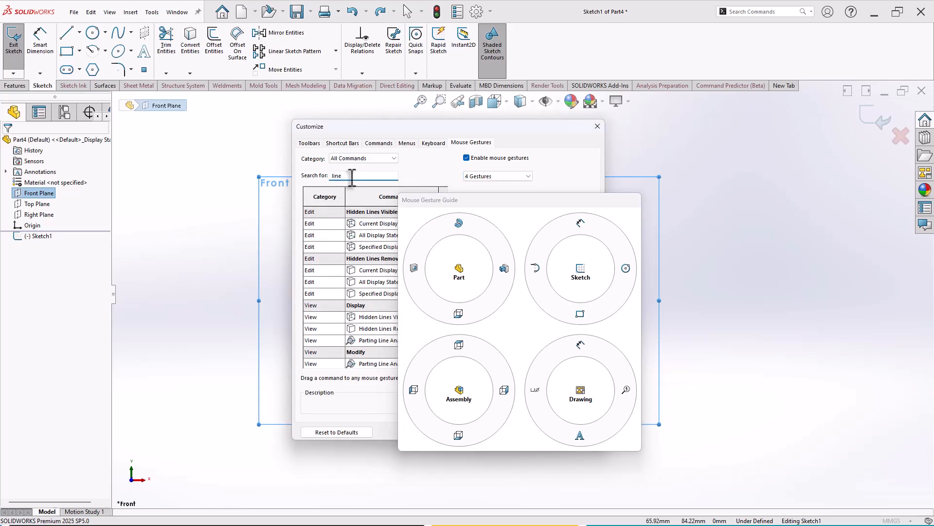
drag(471, 214, 633, 208)
scroll(428, 297, down, 5)
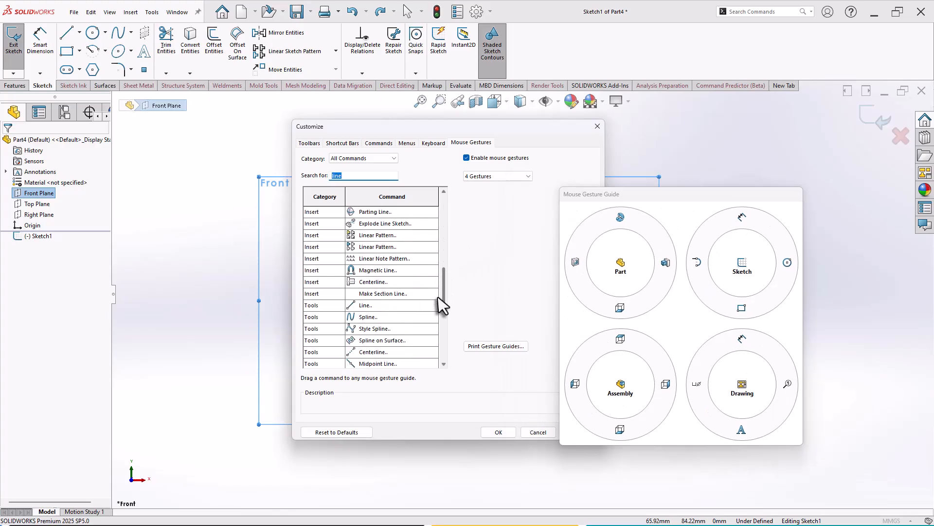
Step: Assign the Line command to the sketch gesture wheel's right slot and Circle to its left slot, and save the customization
mouse_move(366, 271)
mouse_down()
mouse_move(584, 291)
mouse_move(684, 264)
mouse_move(786, 266)
mouse_up()
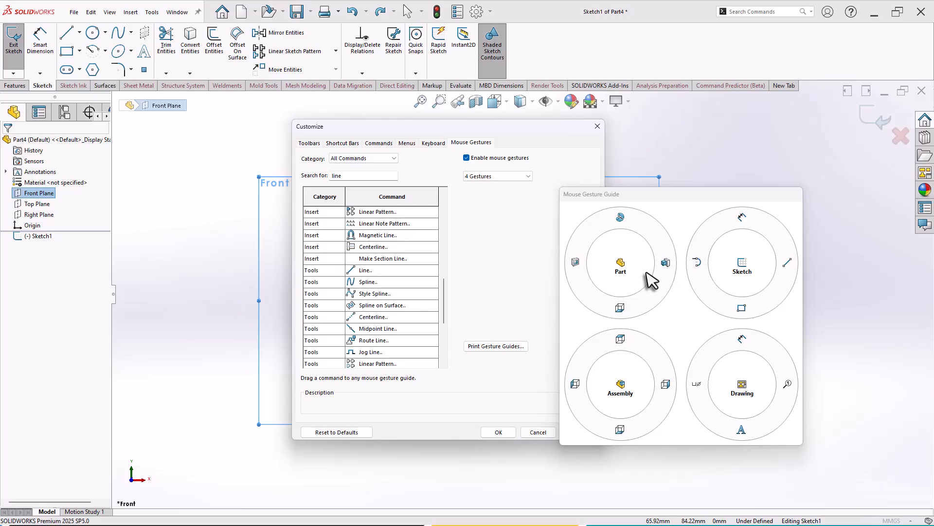
drag(352, 178, 327, 177)
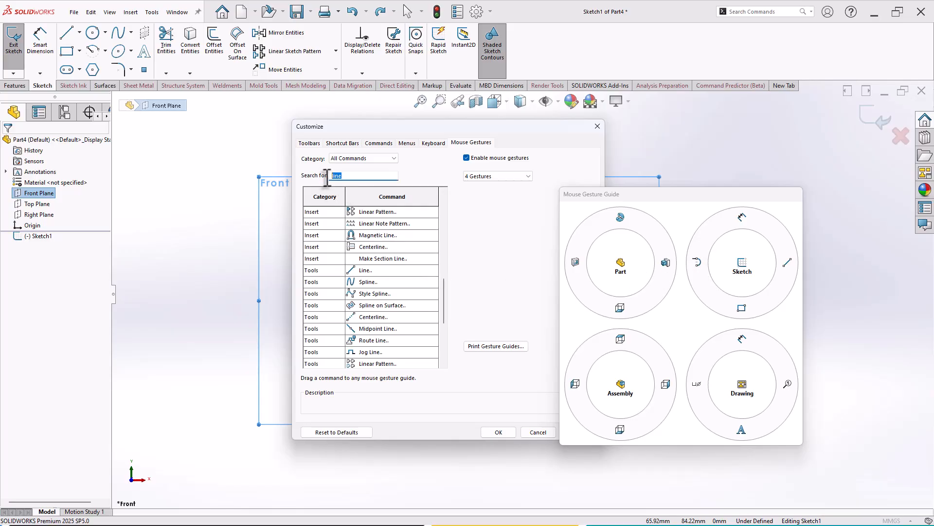
text(circ)
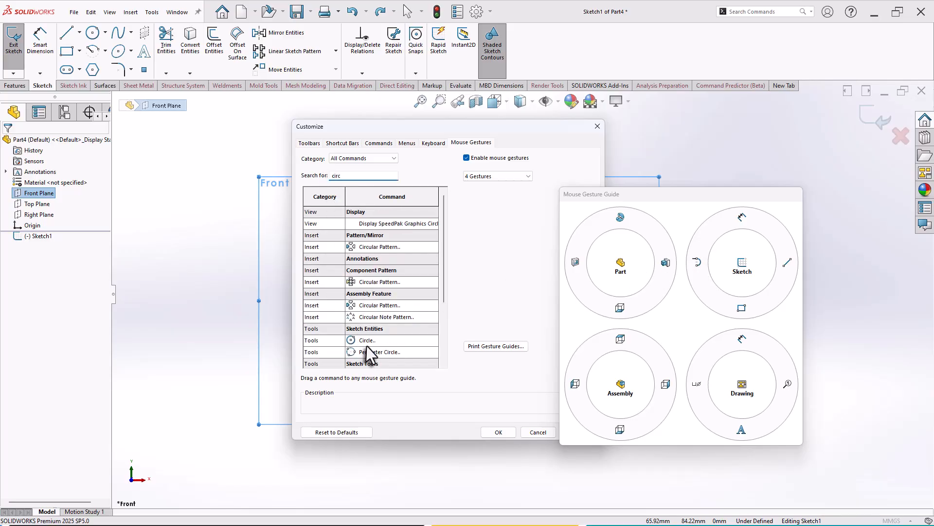
mouse_move(366, 344)
mouse_down()
mouse_move(584, 319)
mouse_move(701, 282)
mouse_move(695, 266)
mouse_up()
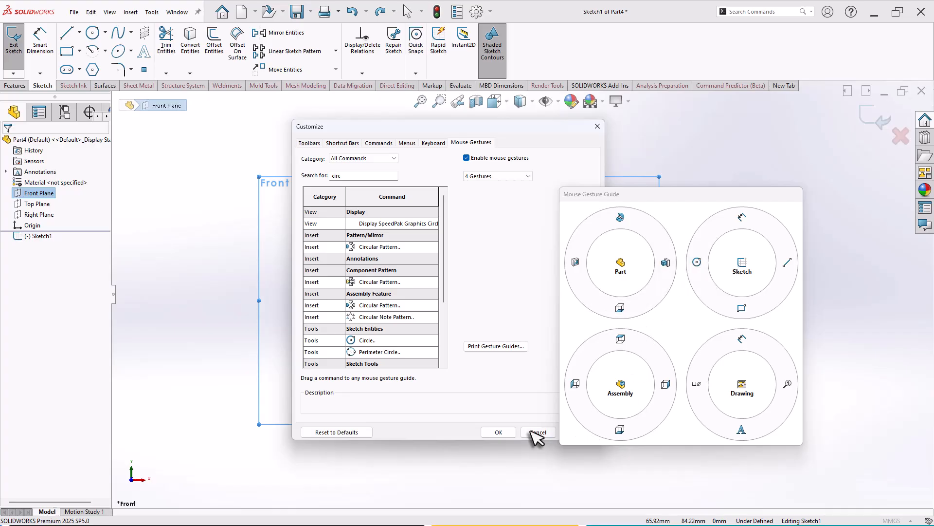
click(511, 432)
click(523, 263)
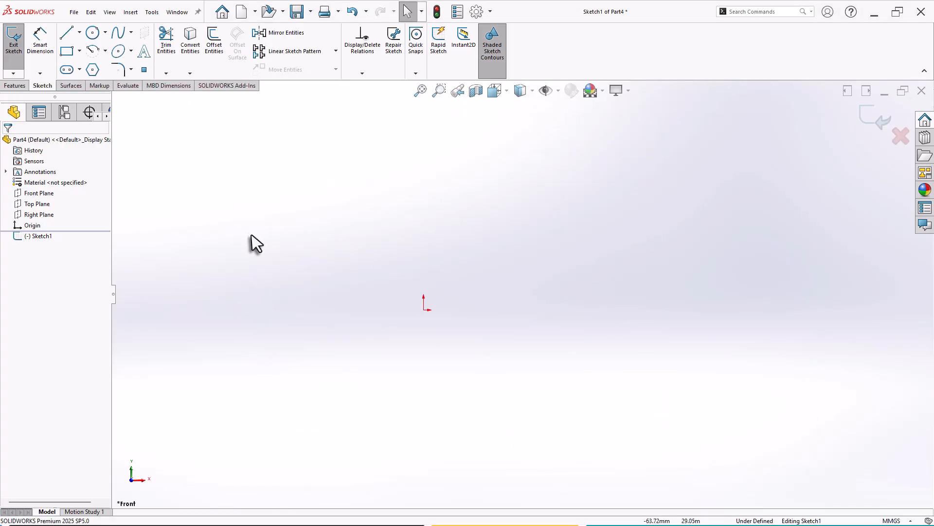
Step: Sketch connected lines from the origin: 300 mm horizontally to the right, 60 mm vertically up, and 40 mm horizontally back left
right_drag(247, 242, 279, 242)
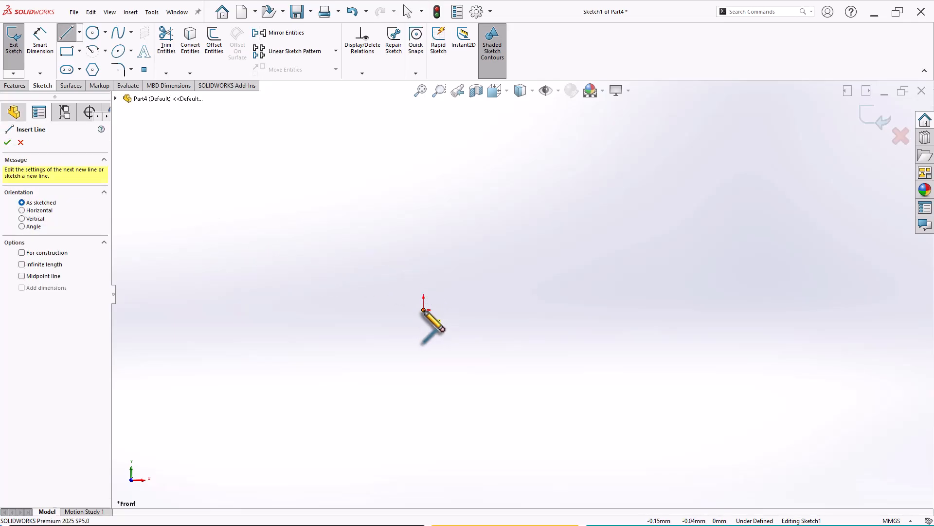
click(424, 309)
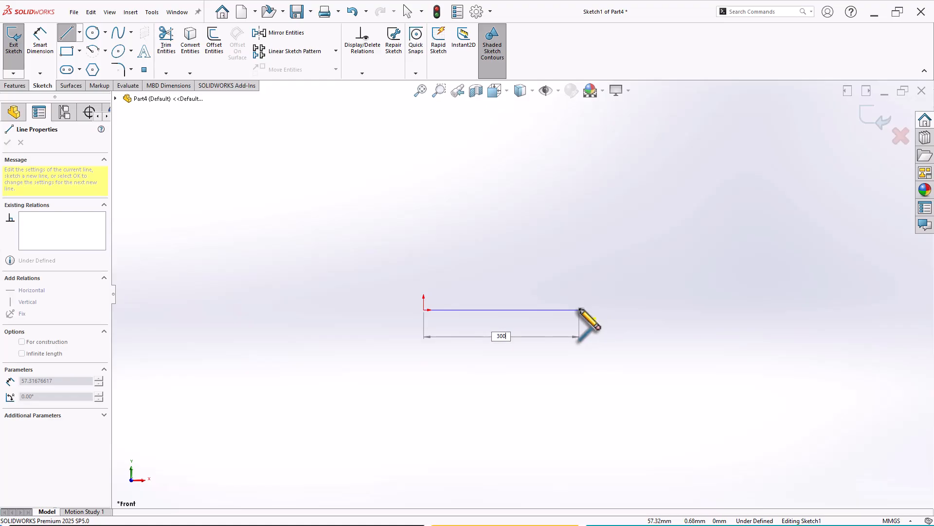
text(300)
key(Return)
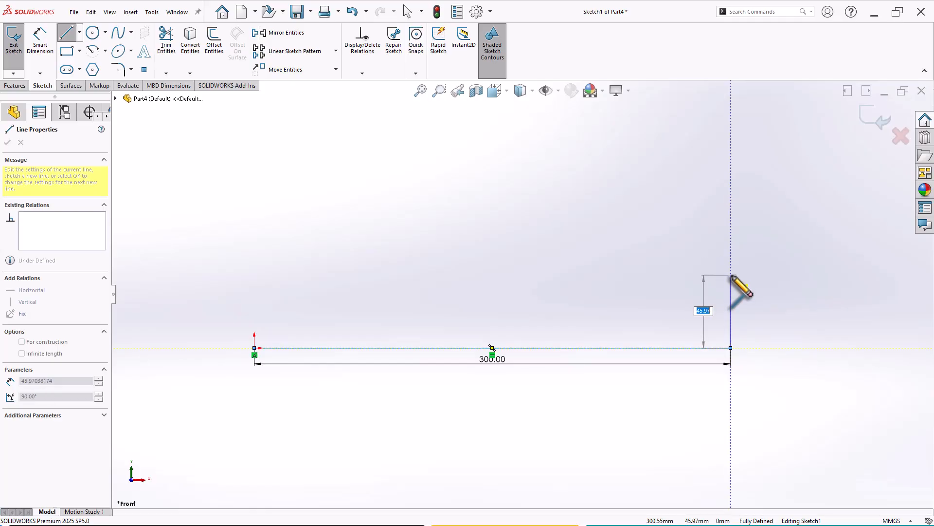
key(Return)
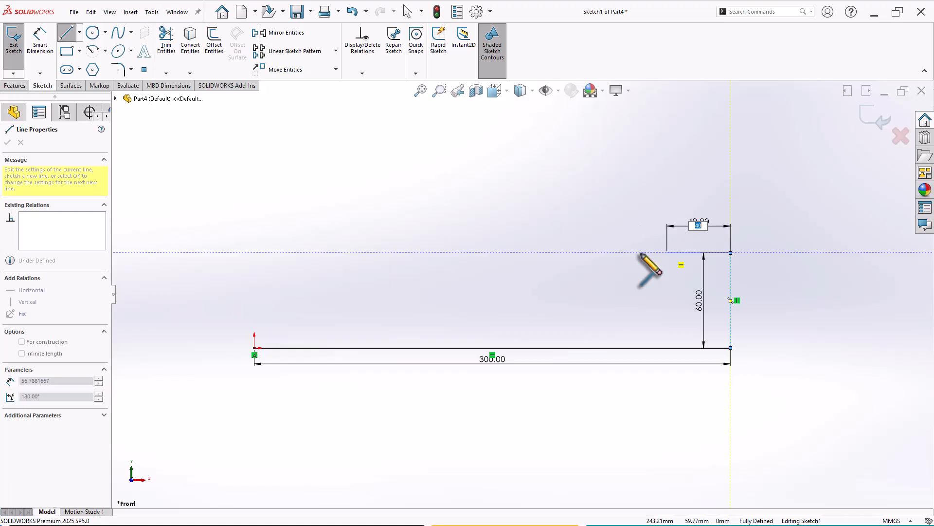
key(Return)
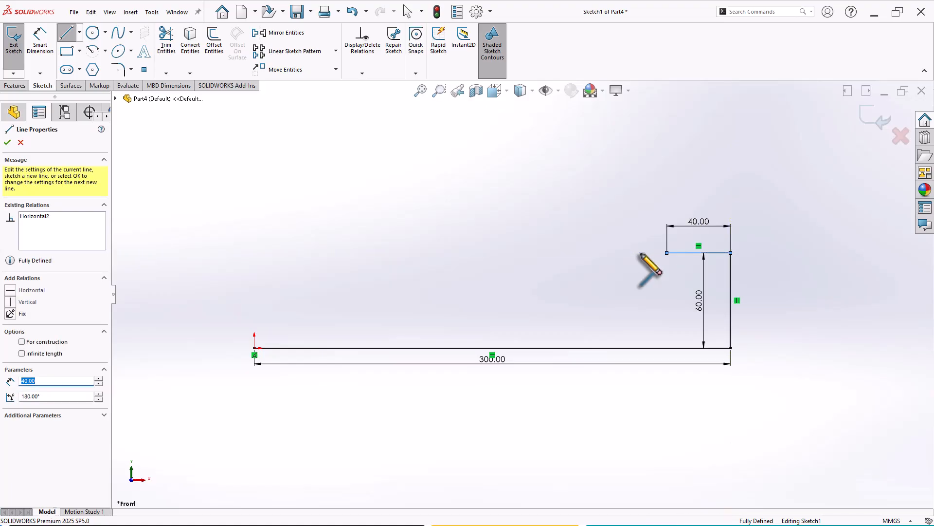
Step: Continue the profile with a downward semicircular arc of 30 mm radius and an 80 mm horizontal line to its left
mouse_move(667, 253)
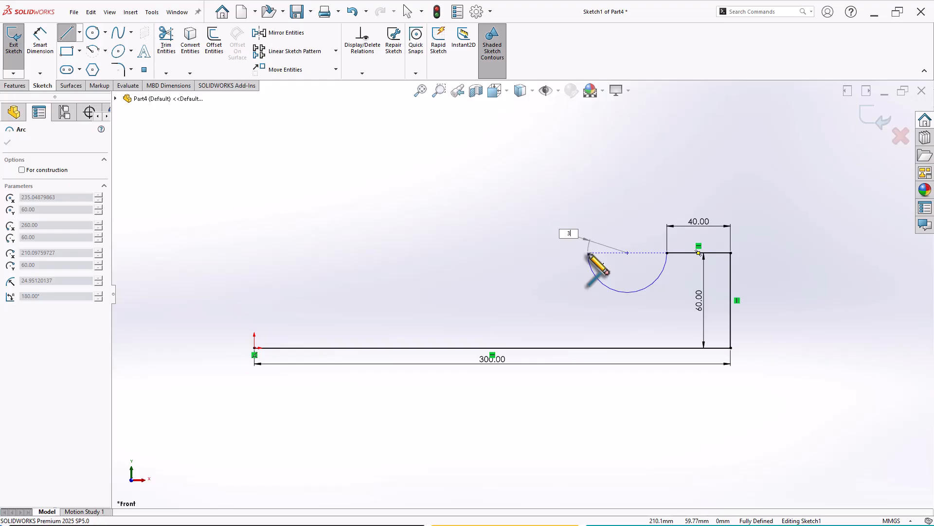
key(Return)
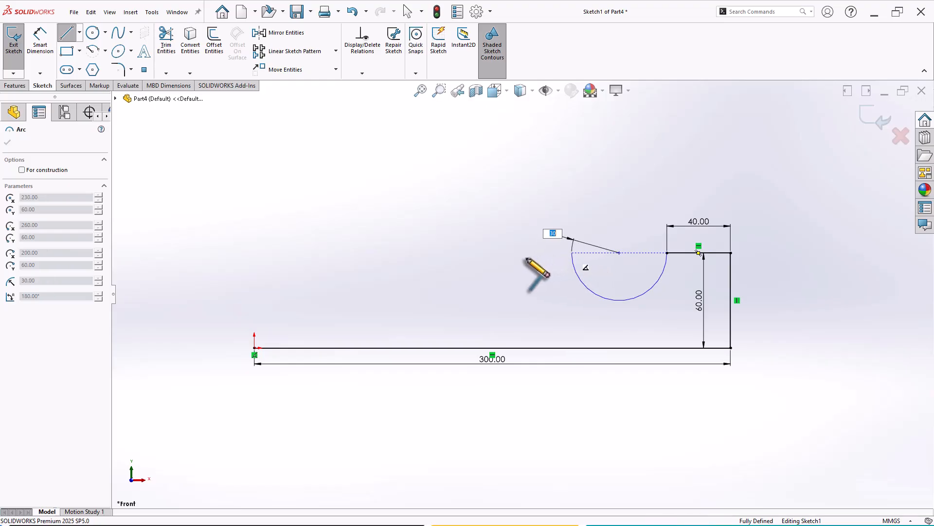
click(572, 253)
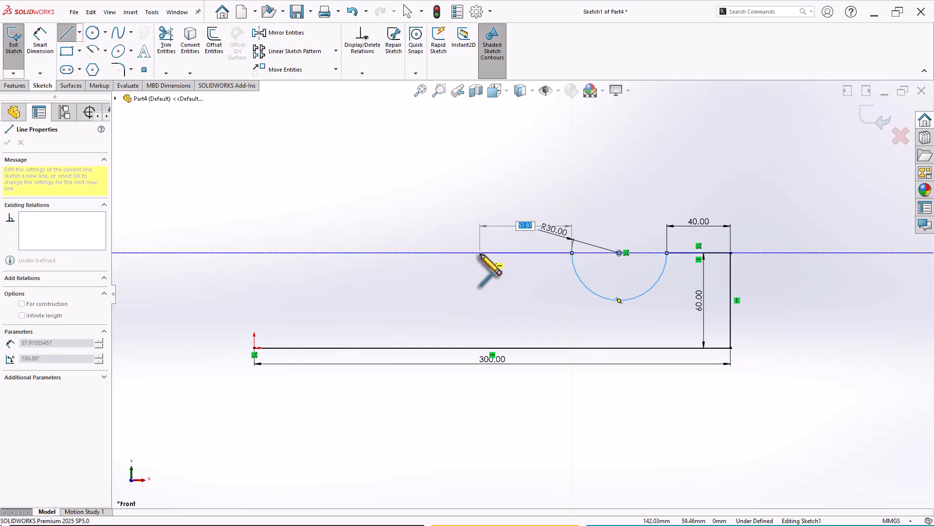
key(Return)
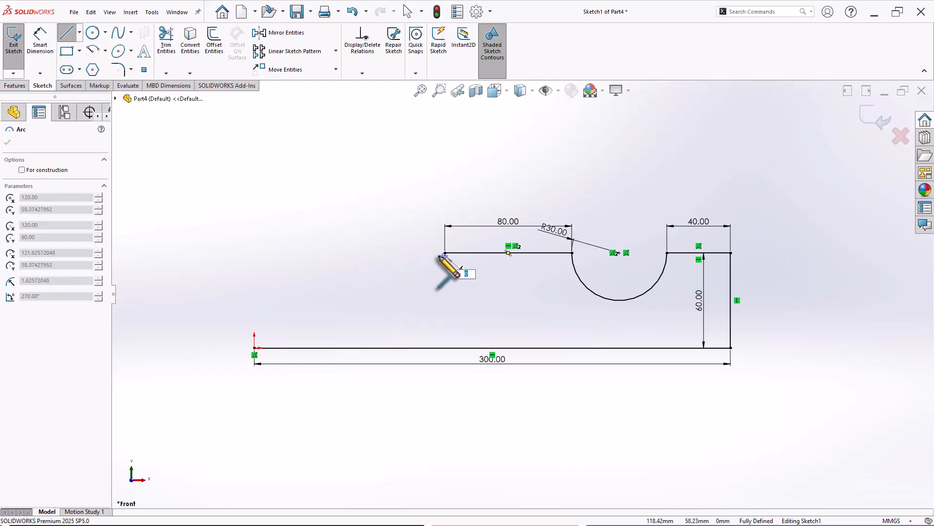
key(Escape)
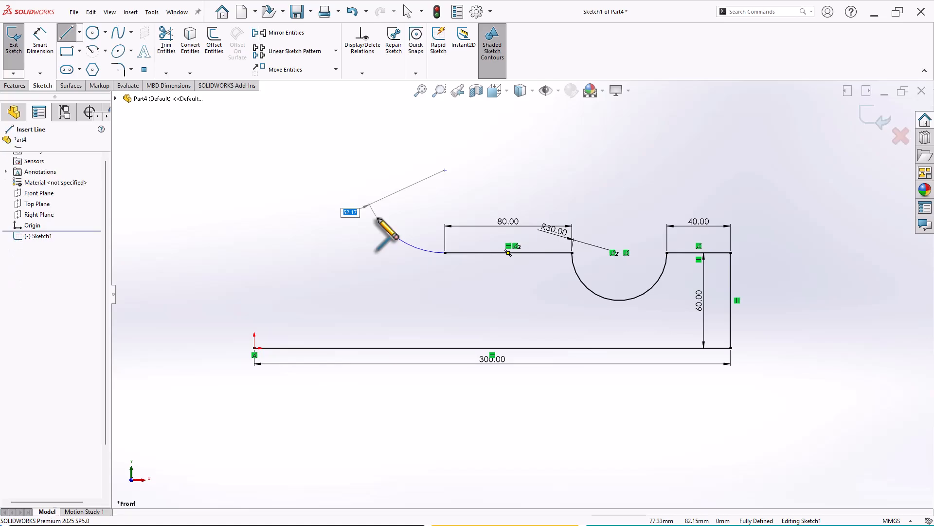
Step: Sketch a vertical line about 78 mm up from the origin and a tangent arc ending above the 80 mm line's left end
key(l)
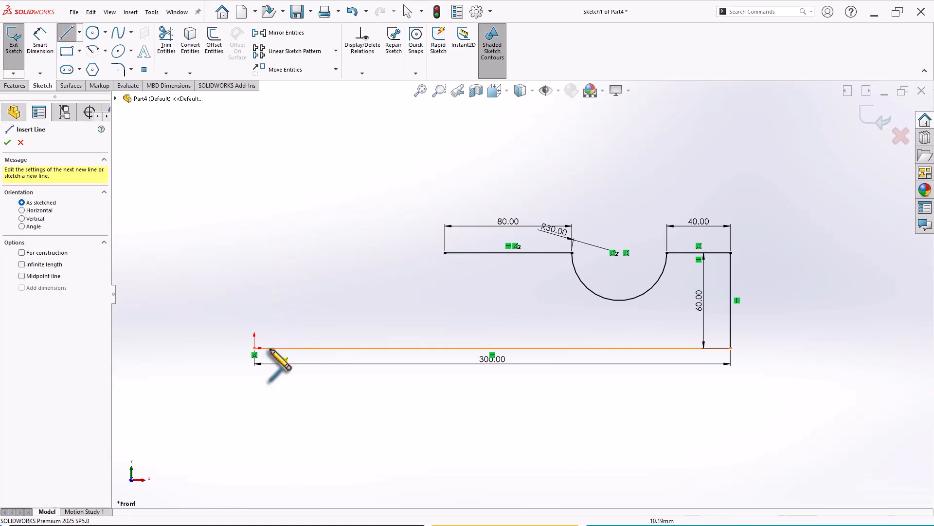
click(254, 348)
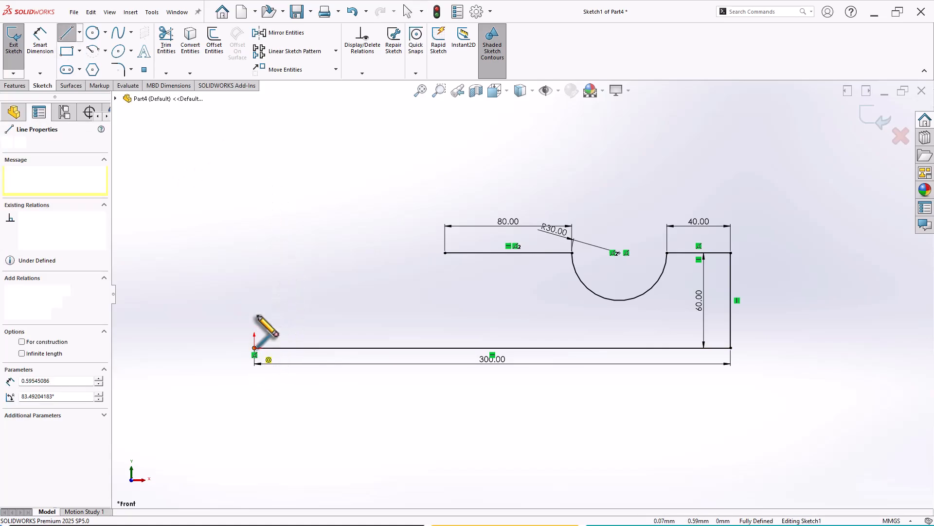
click(254, 225)
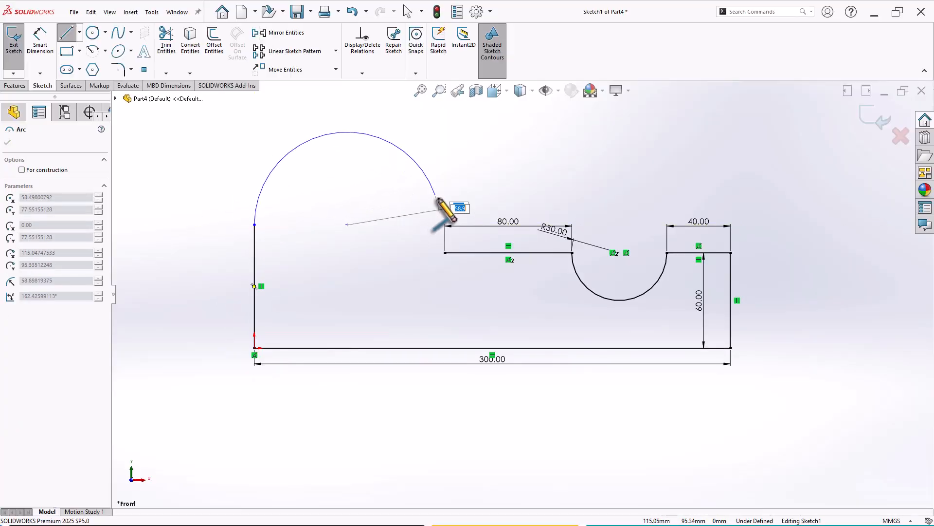
click(444, 224)
key(Escape)
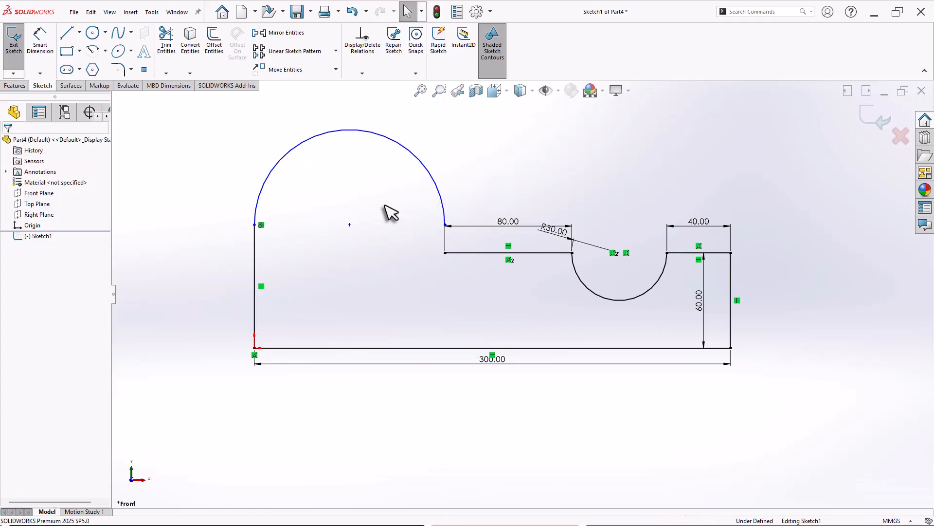
Step: Dimension the profile's left vertical line at 80 mm
right_drag(169, 294, 197, 224)
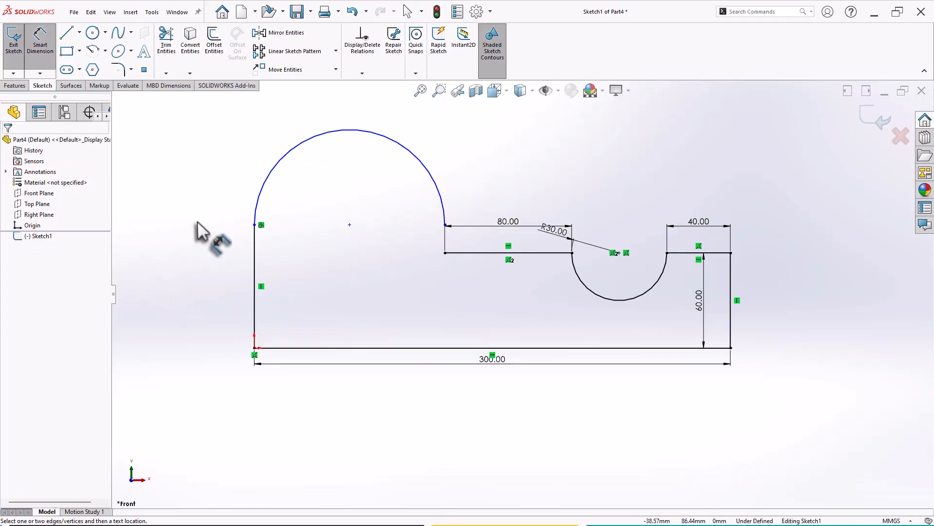
click(255, 275)
click(202, 285)
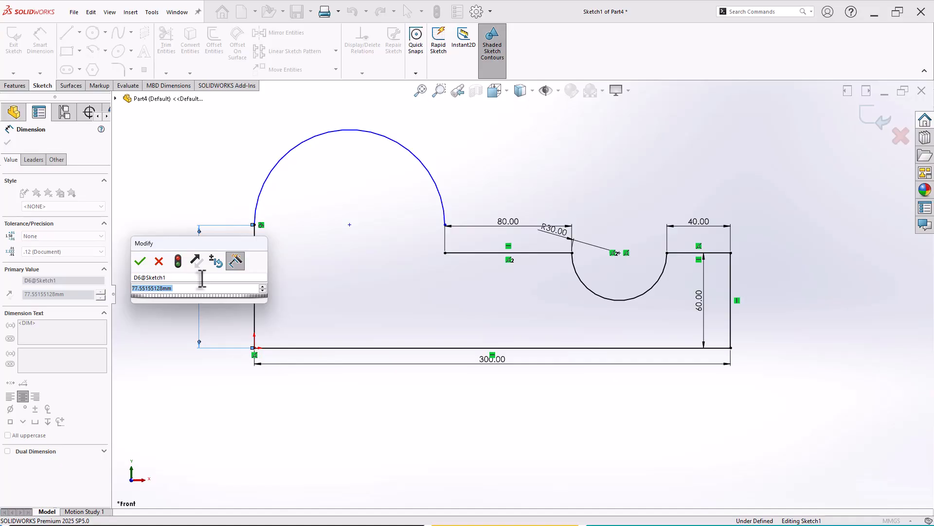
text(80)
key(Return)
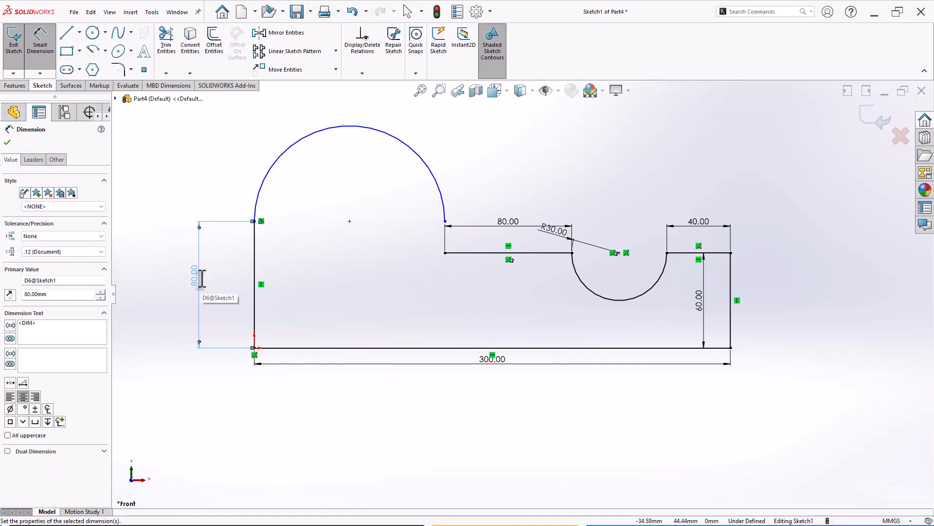
Step: Dimension the large upper arc with a radius of 60 mm
click(366, 129)
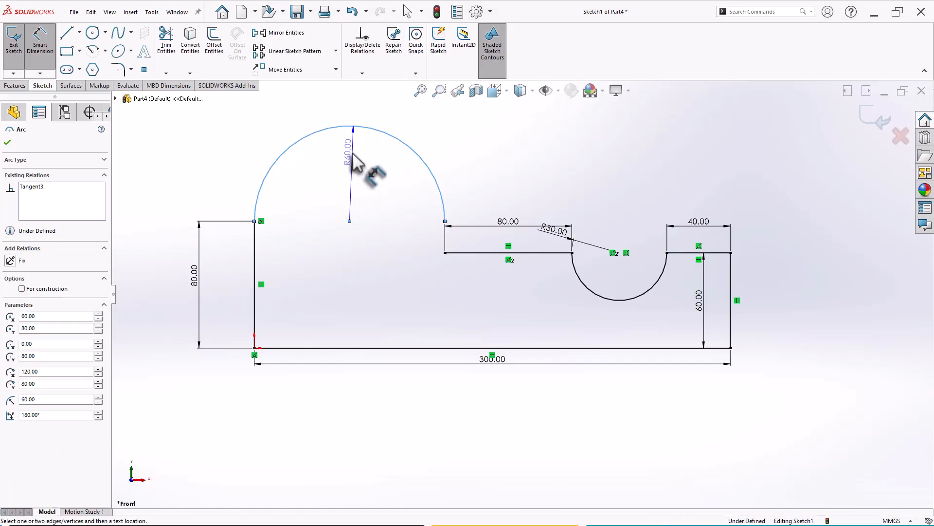
click(346, 170)
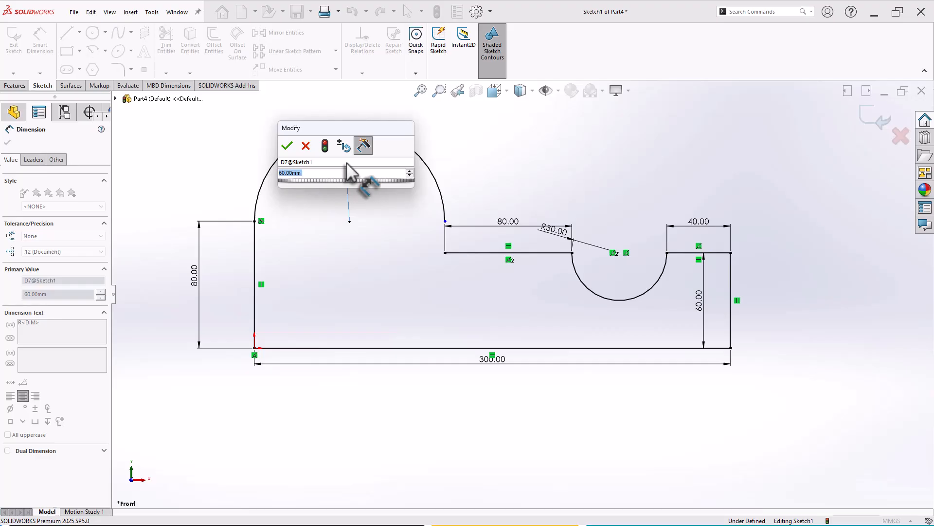
text(60)
key(Return)
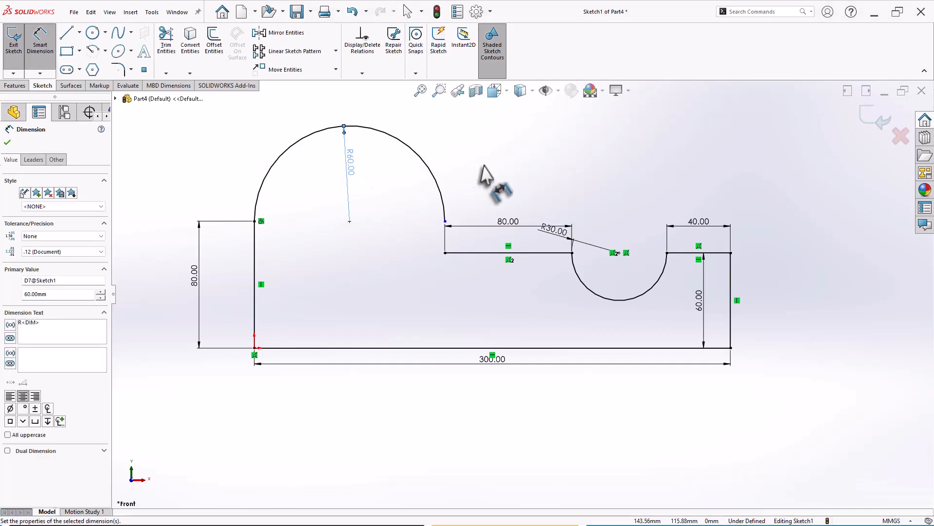
click(480, 165)
scroll(519, 204, down, 1)
key(Escape)
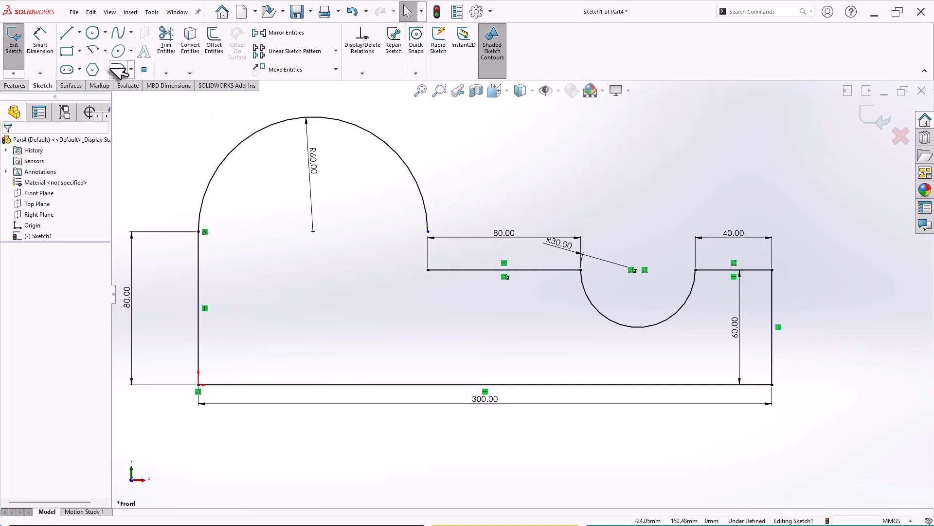
Step: Close the profile with a vertical line from the large arc's right end to the 80 mm line's left end
click(66, 33)
drag(429, 232, 428, 270)
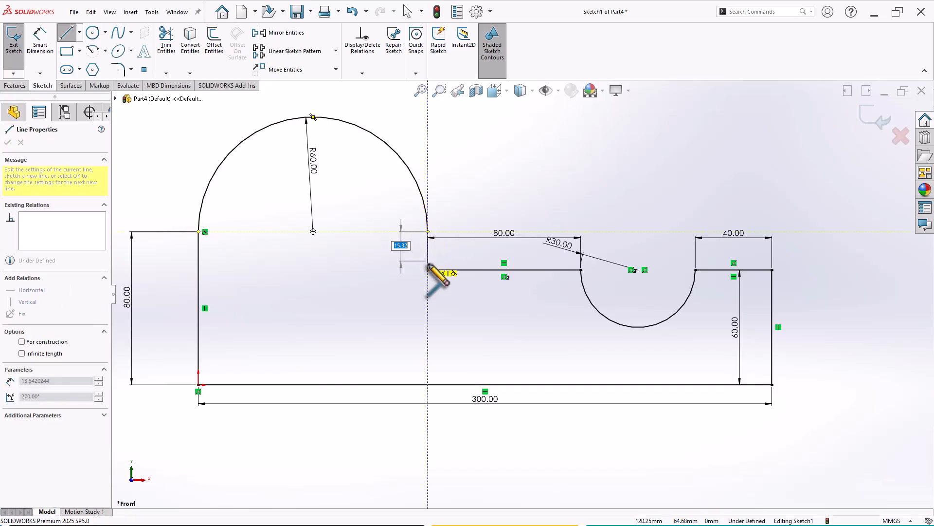
click(524, 269)
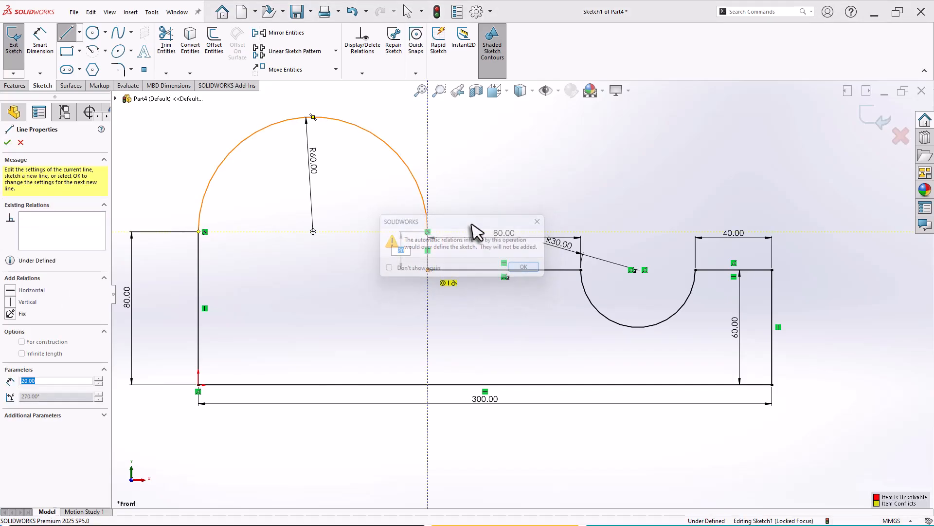
key(Escape)
Step: Add a tangent relation between the large arc and the short vertical line at its right end
scroll(470, 201, down, 2)
scroll(438, 243, down, 3)
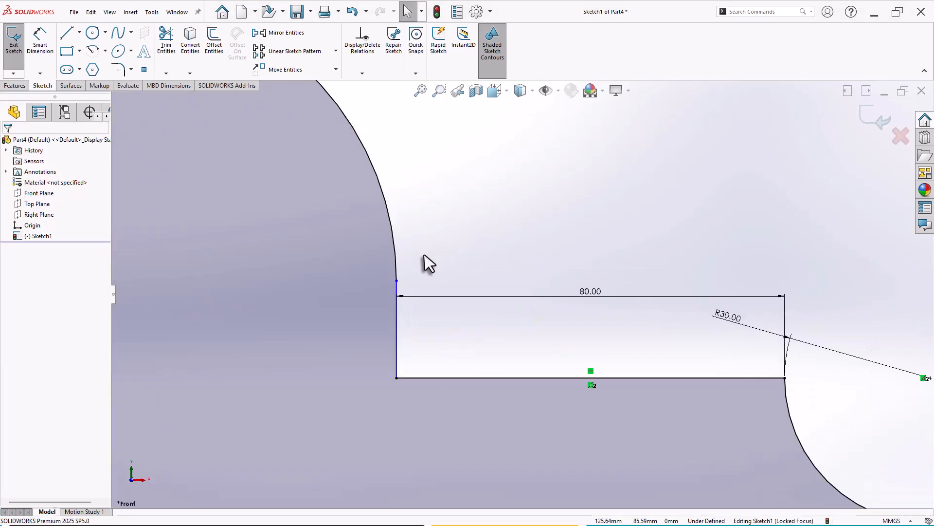
drag(468, 271, 405, 296)
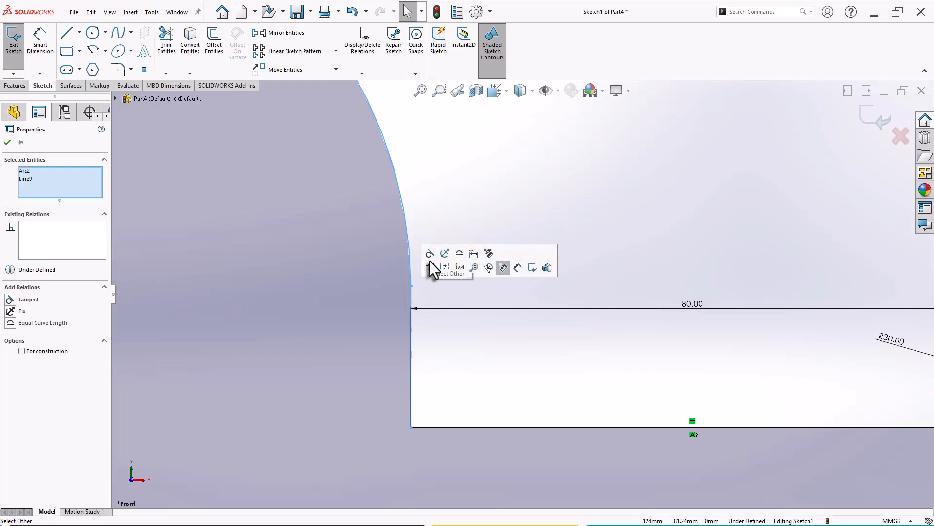
click(429, 258)
click(451, 230)
scroll(467, 244, up, 6)
scroll(536, 316, up, 3)
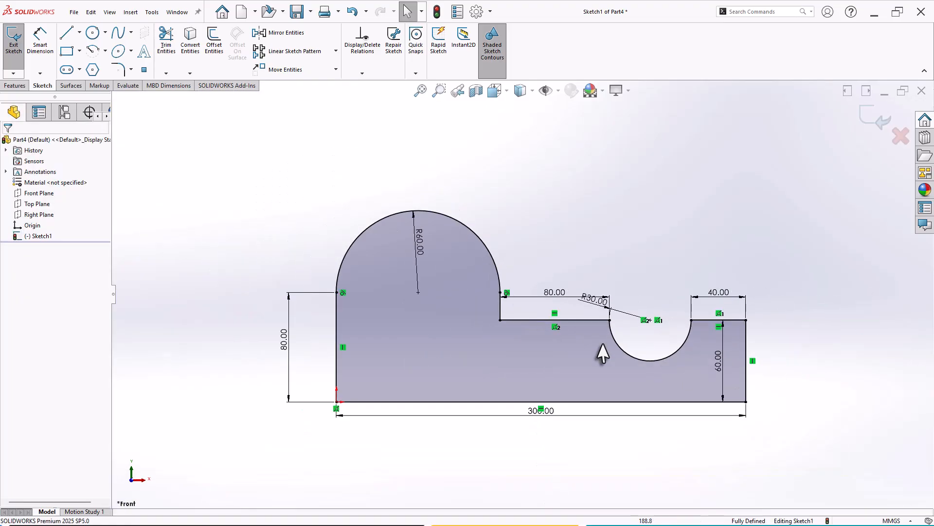
Step: Extrude the closed profile as a boss with a blind depth of 50 mm
scroll(747, 417, down, 2)
scroll(784, 411, up, 1)
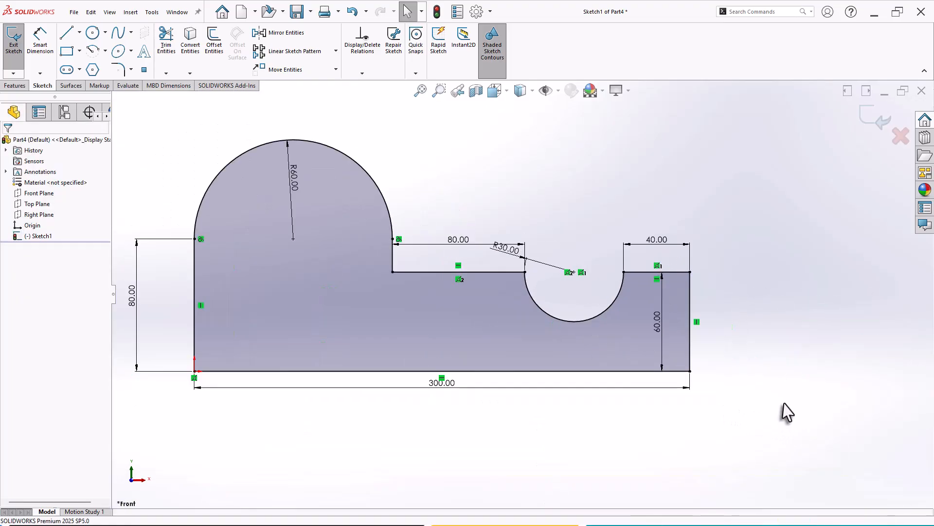
click(15, 85)
click(17, 39)
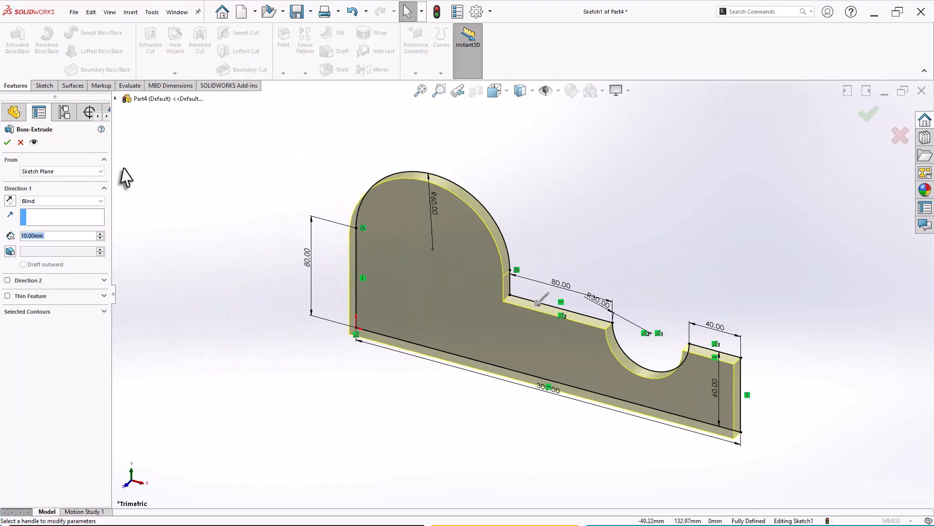
text(50)
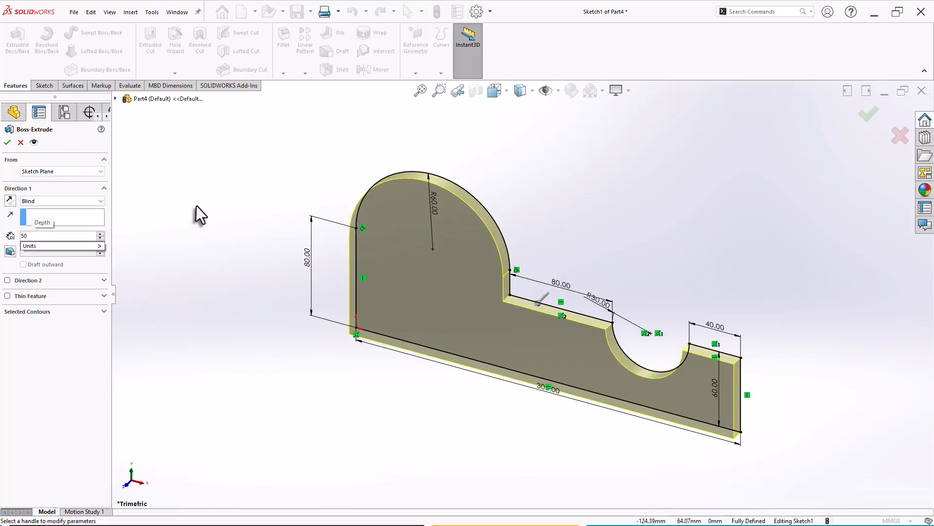
key(Return)
key(Return)
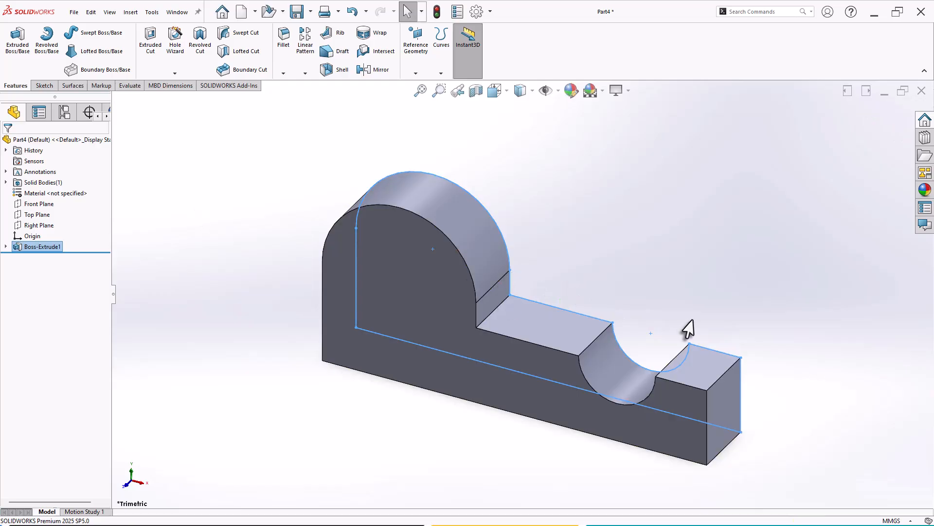
scroll(682, 318, down, 1)
click(592, 265)
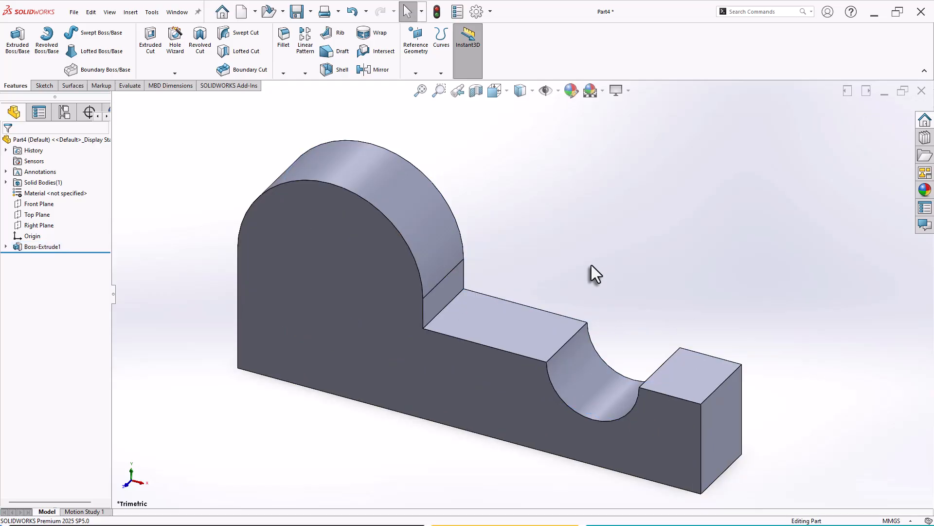
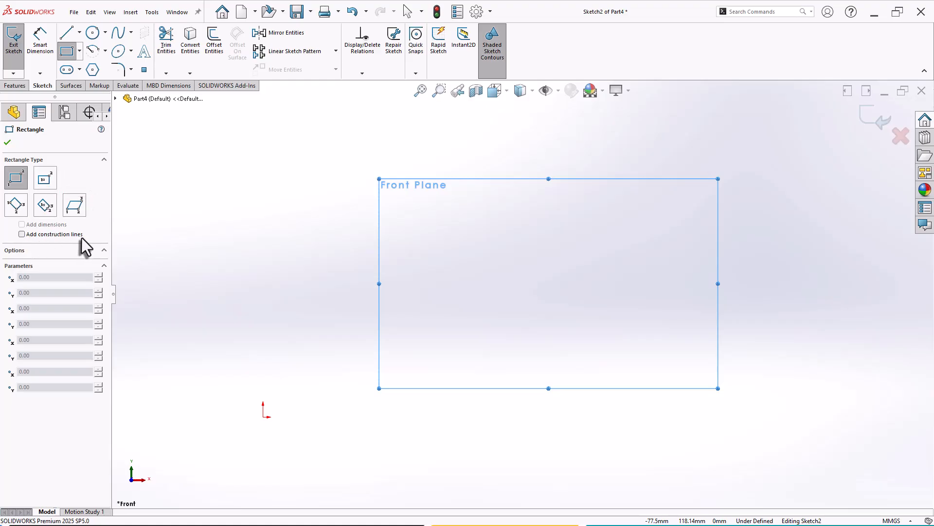
Step: Sketch a corner rectangle from the origin, 50 mm high and 60 mm wide, and delete it together with its dimensions
click(263, 417)
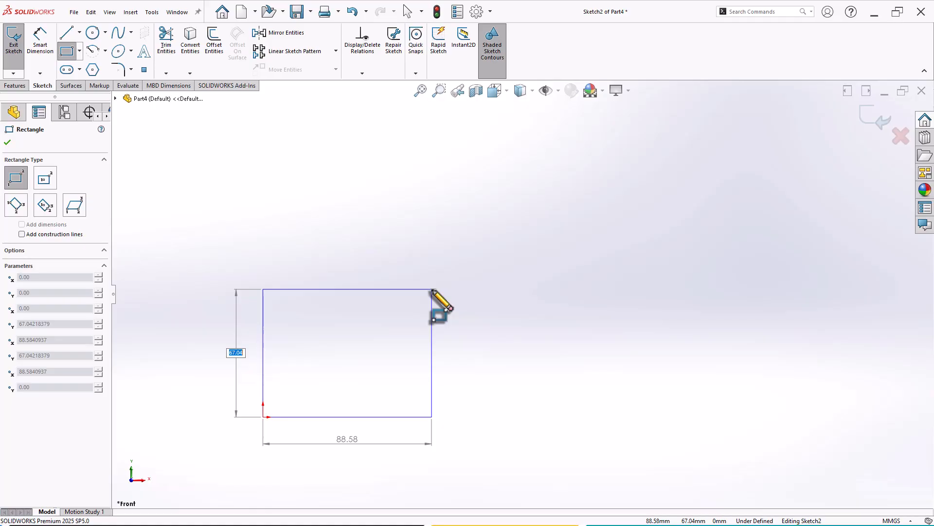
text(50)
key(Tab)
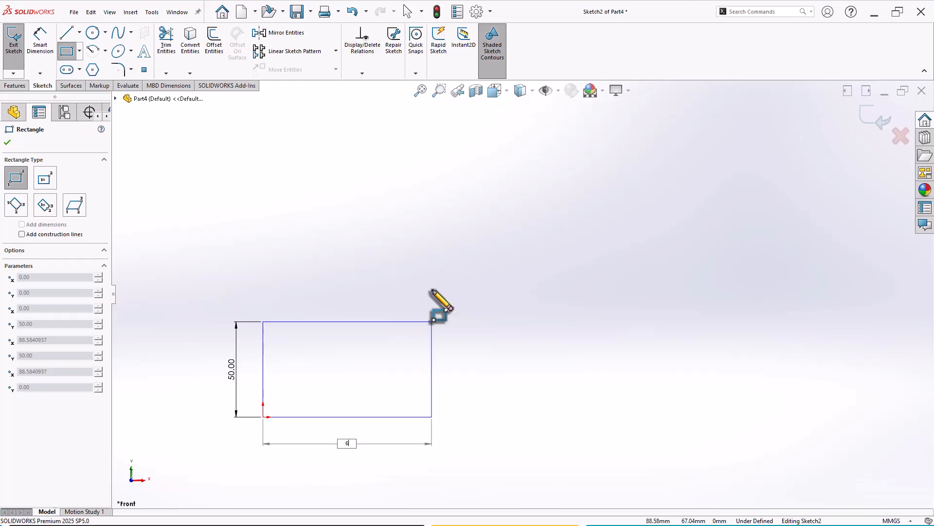
key(Return)
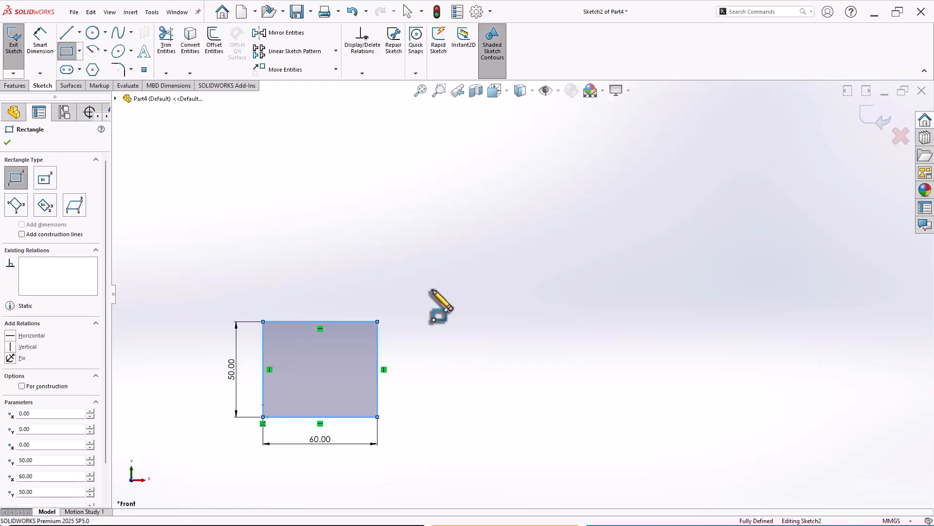
key(Escape)
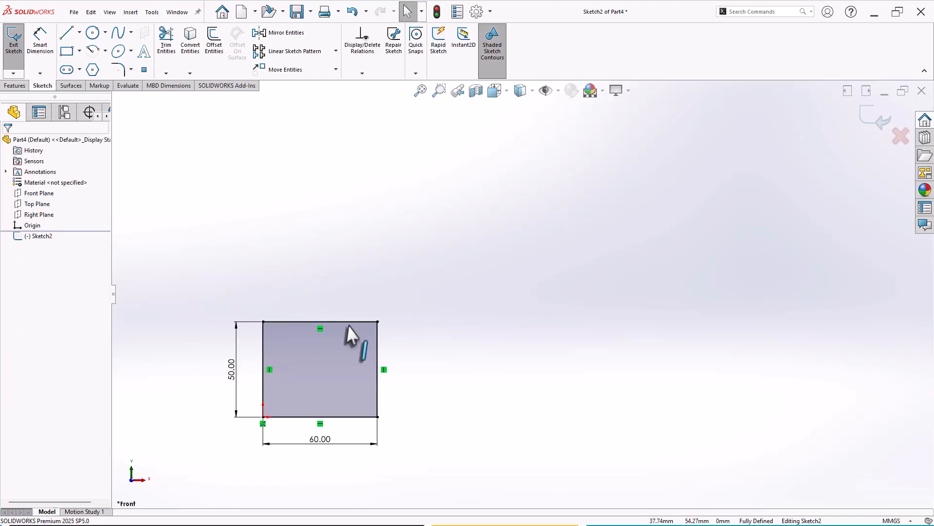
drag(197, 273, 428, 468)
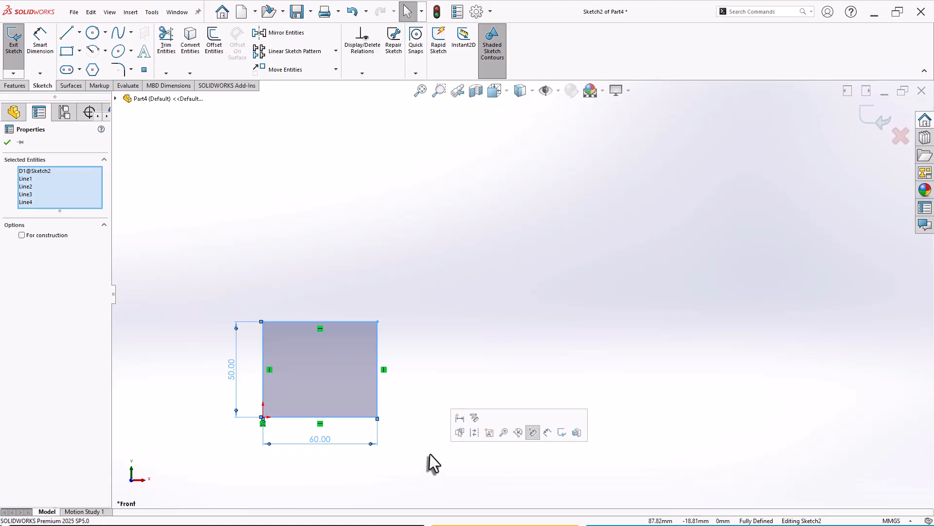
key(Delete)
Step: Sketch a corner rectangle about 82 by 53 mm from the origin, with construction lines added from its corners
click(79, 50)
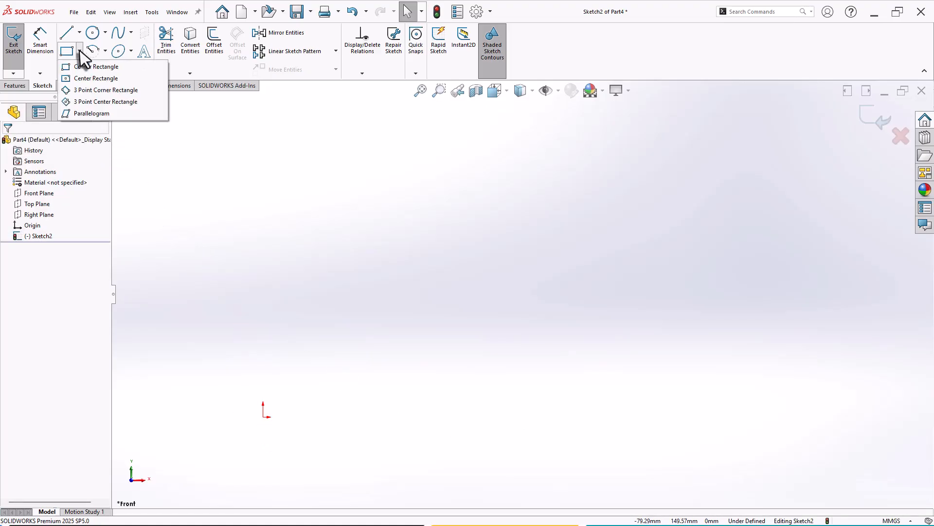
click(105, 51)
click(80, 67)
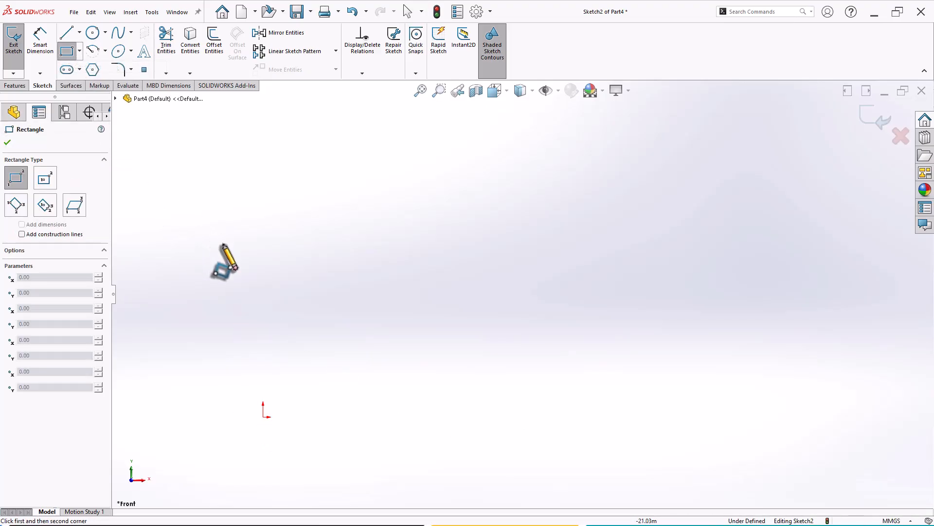
click(21, 234)
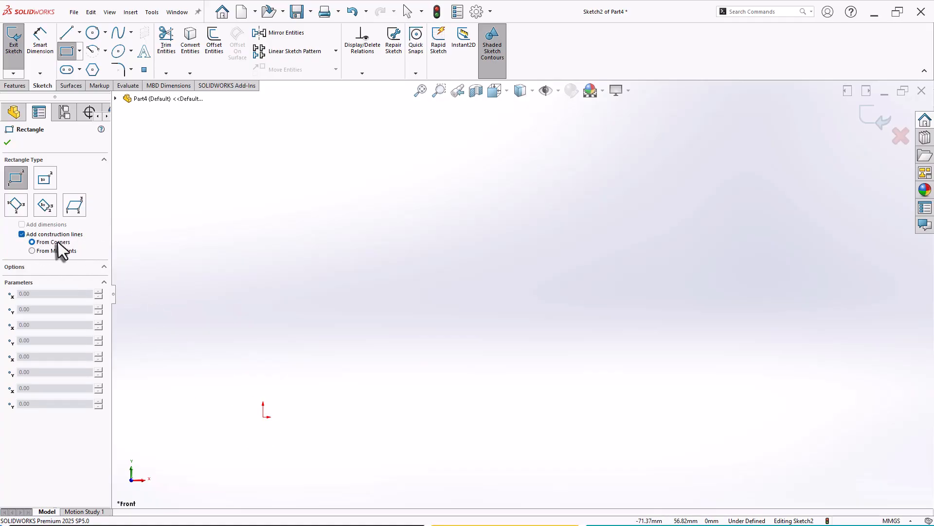
click(264, 416)
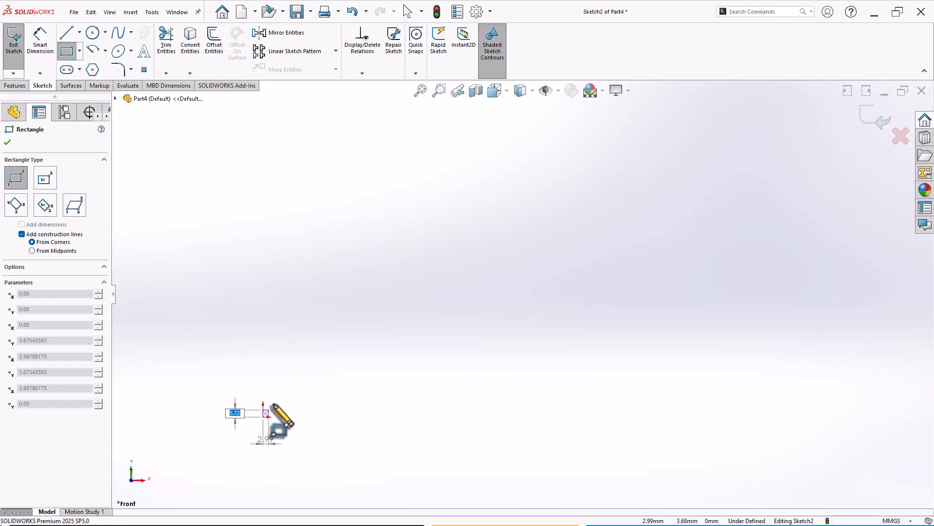
click(420, 316)
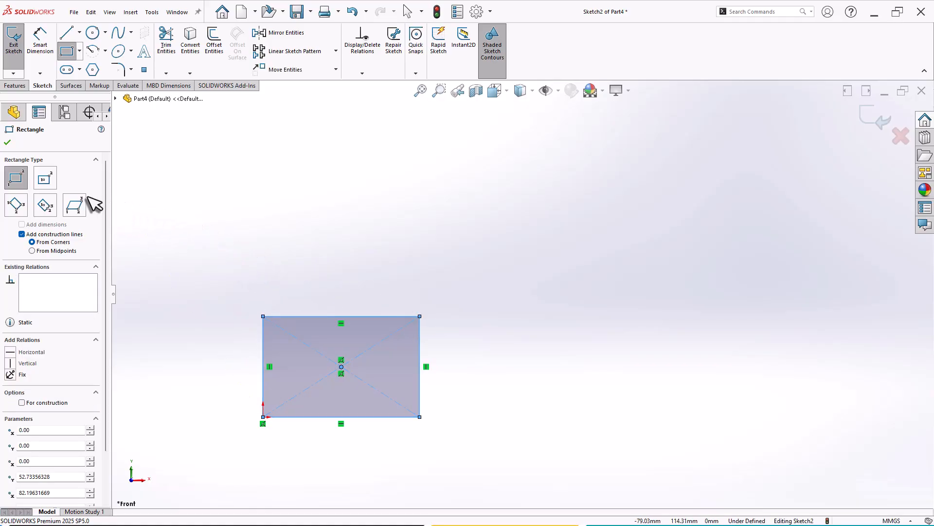
Step: Sketch a center rectangle about 75 by 48 mm centred on the first rectangle's upper-right corner, and delete both rectangles
click(48, 179)
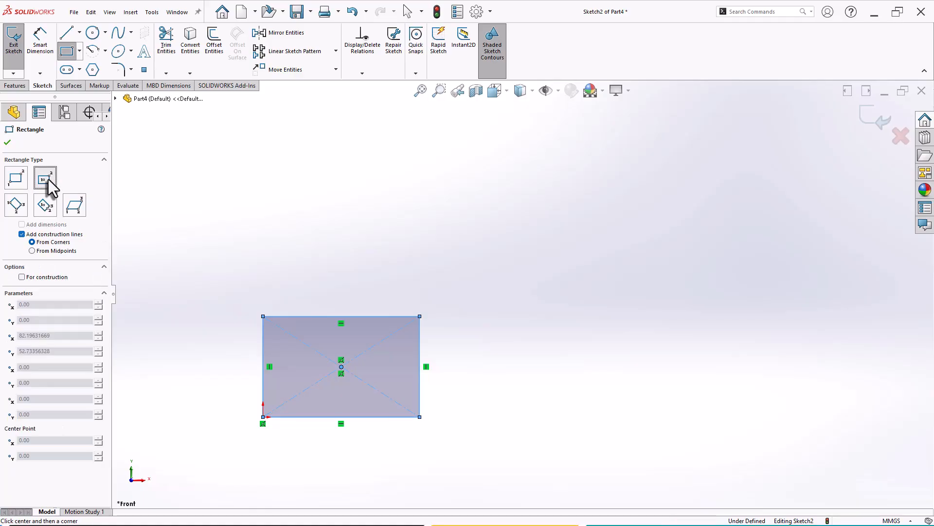
click(420, 316)
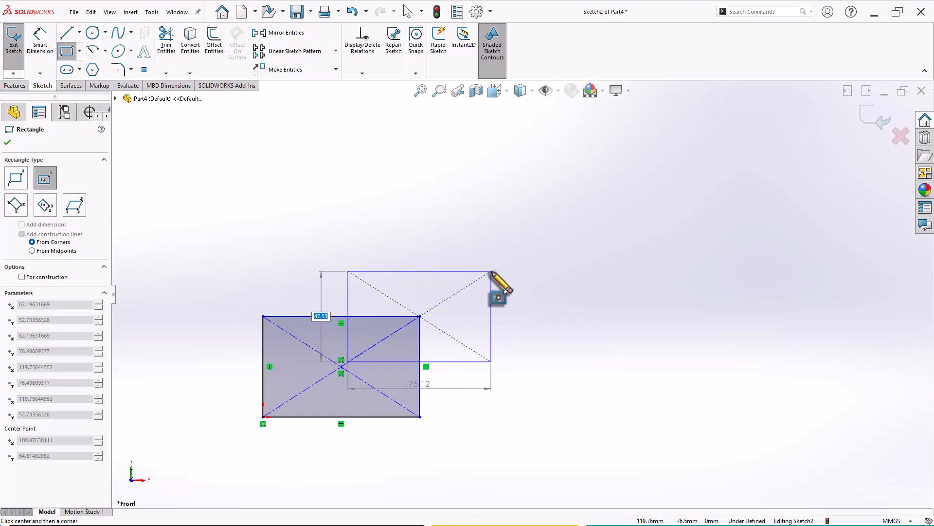
click(491, 271)
key(Escape)
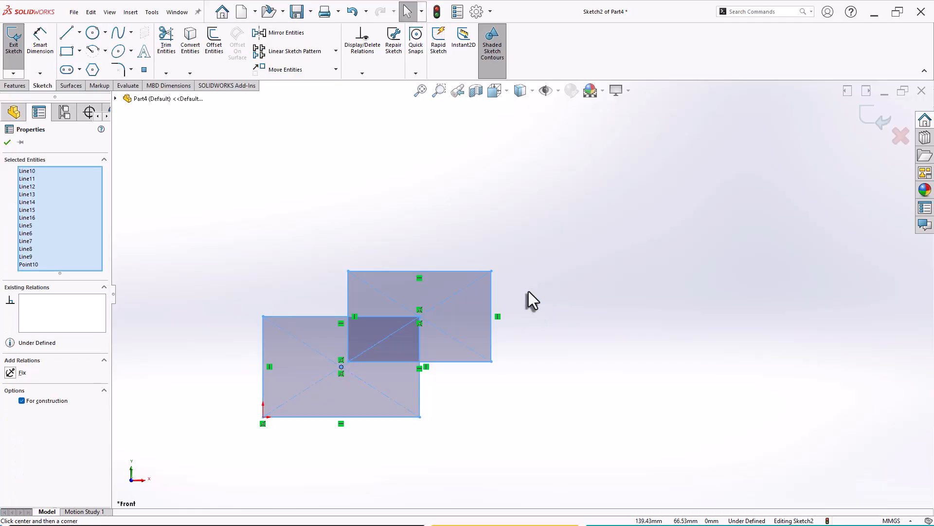
key(Delete)
Step: Sketch a 3 point corner rectangle about 45 mm wide and 70 mm high, starting at the origin
click(79, 51)
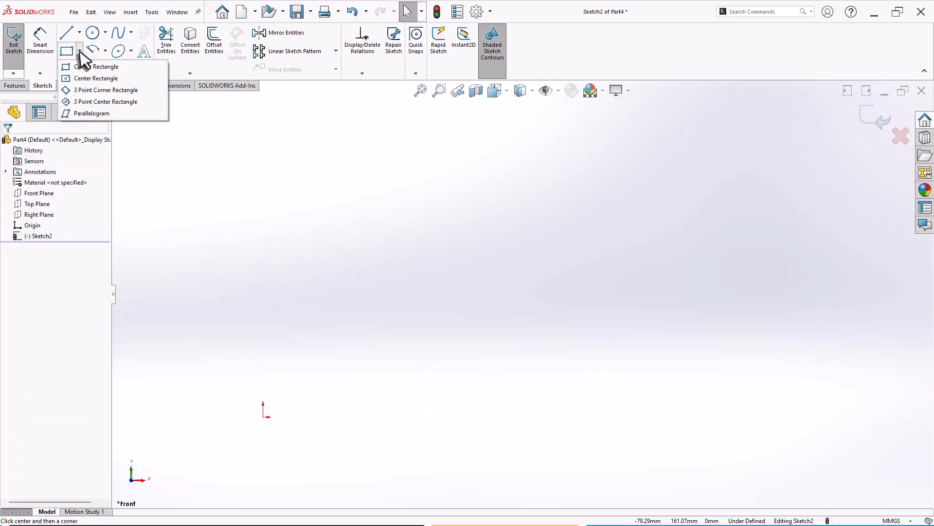
click(120, 92)
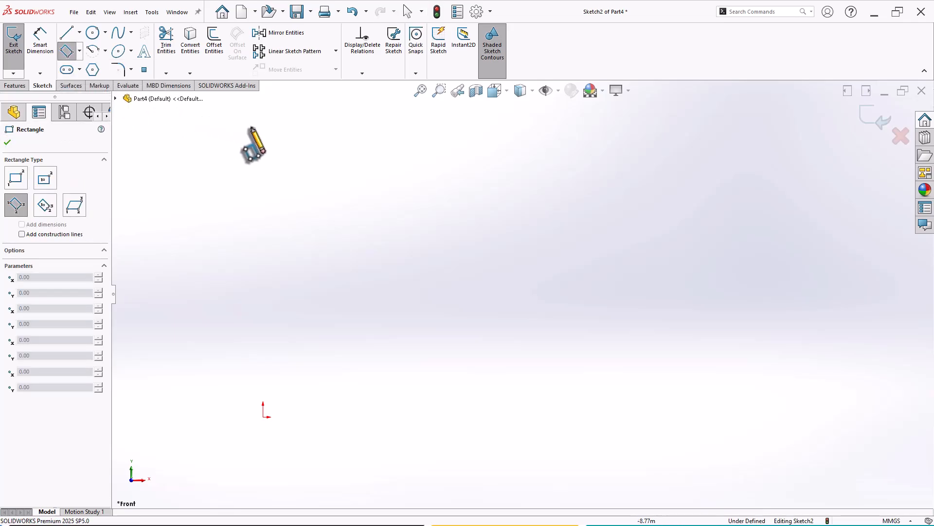
click(263, 417)
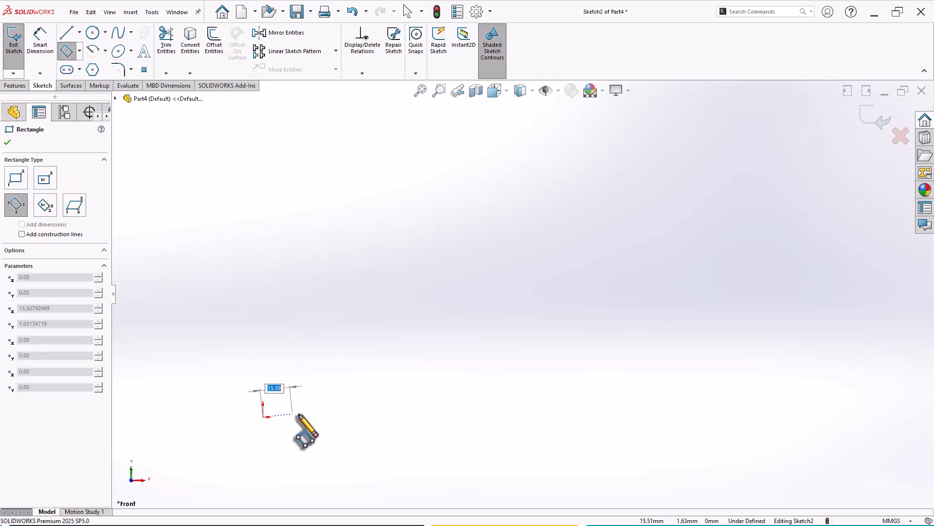
click(347, 417)
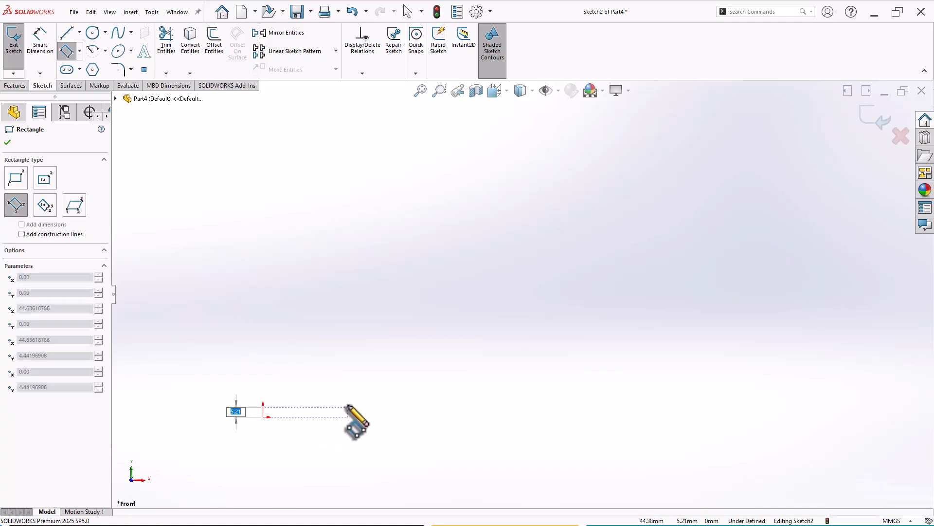
click(347, 284)
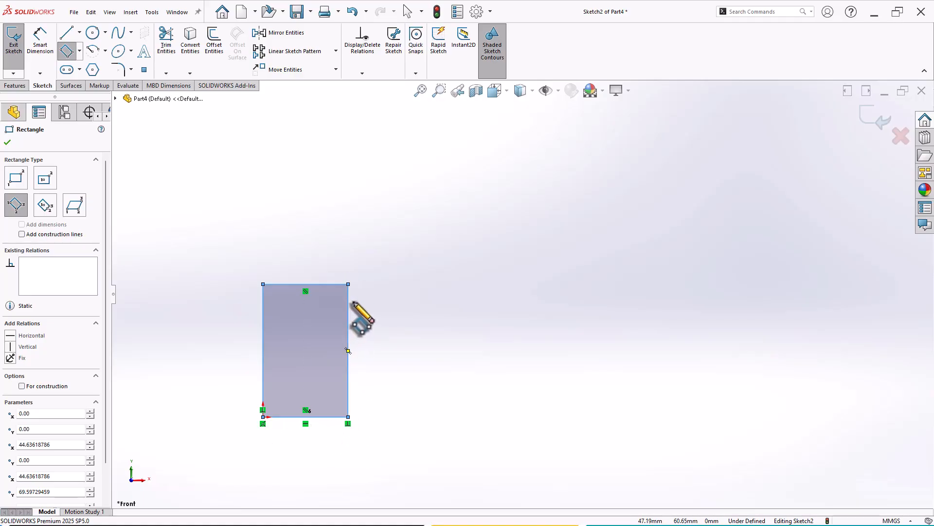
Step: Sketch a 3 point center rectangle about 58 mm wide and 88 mm high, above and to the right of the first rectangle
click(46, 207)
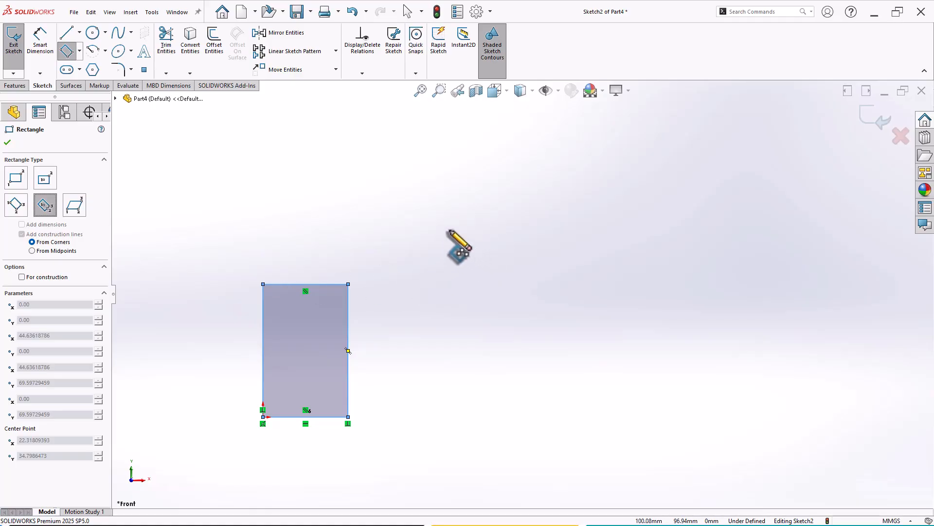
click(437, 218)
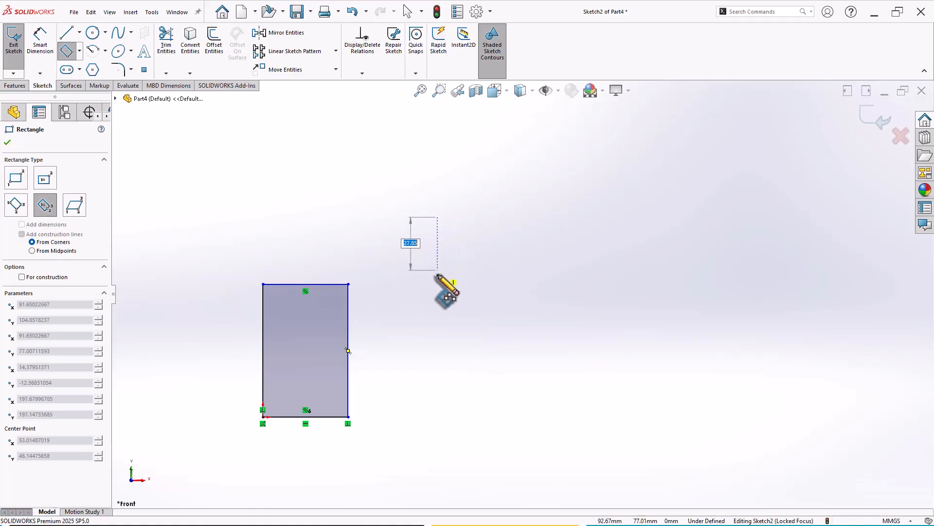
click(438, 301)
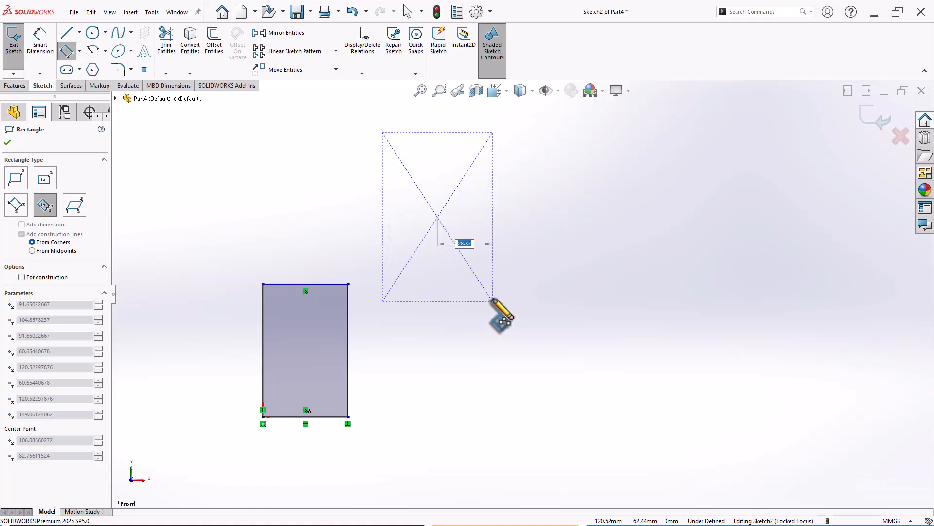
click(493, 301)
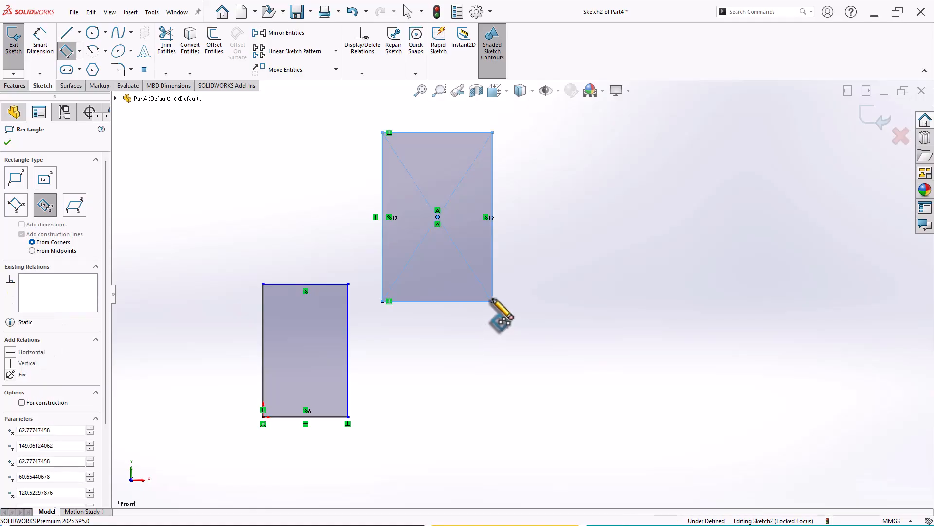
Step: Sketch a parallelogram with a horizontal base about 49 mm long and a height of about 33 mm, above and left of the origin rectangle
click(76, 209)
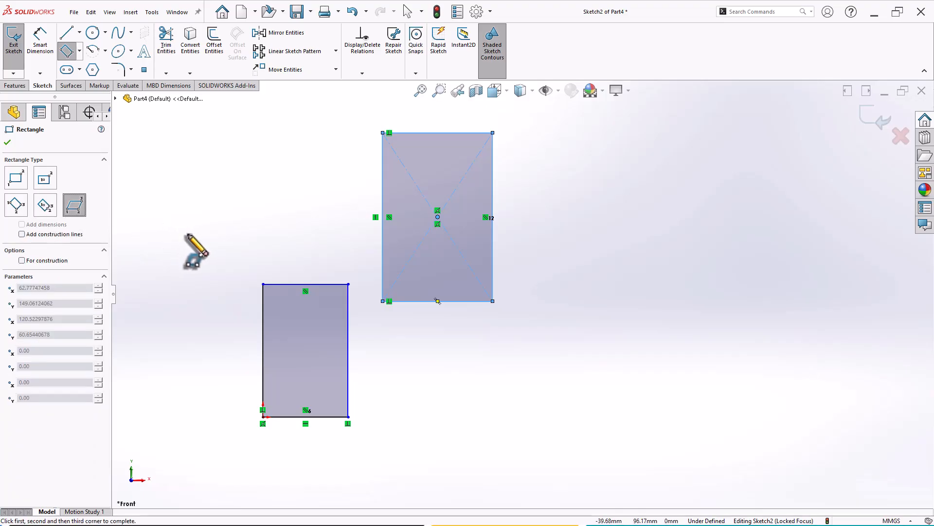
click(176, 241)
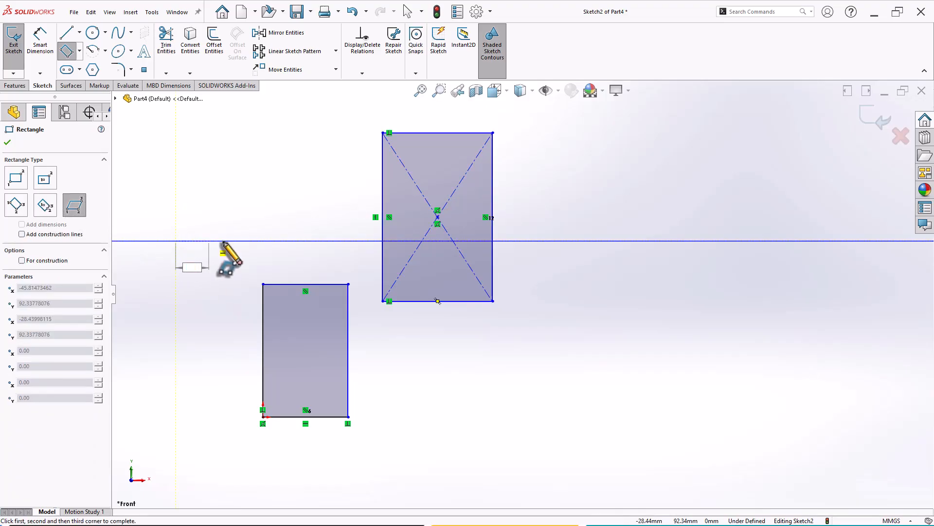
click(268, 241)
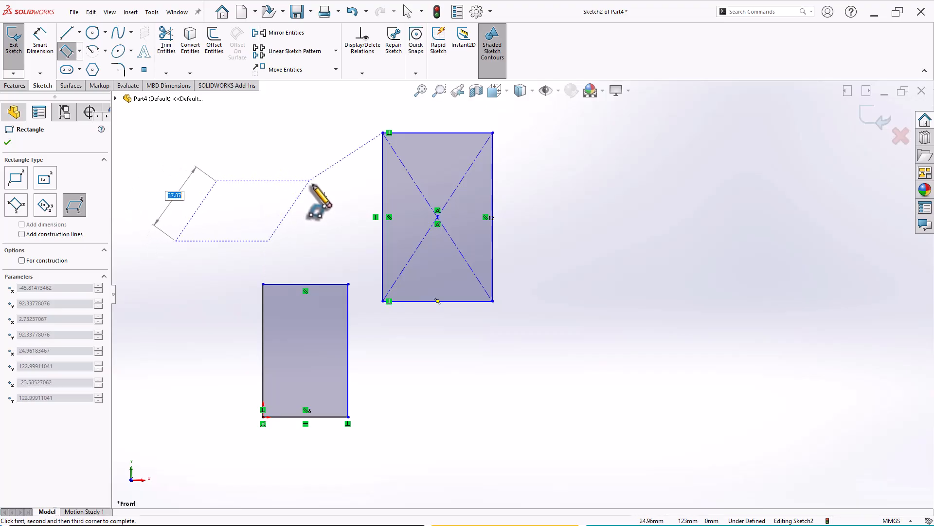
click(306, 178)
right_click(317, 151)
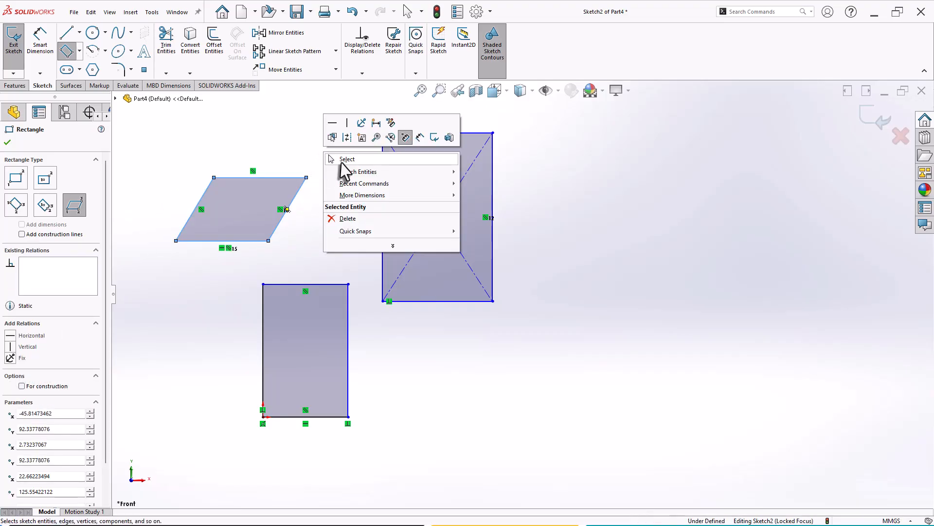
click(341, 161)
Step: Delete the two rectangles and the parallelogram from the sketch
scroll(303, 222, down, 1)
scroll(292, 227, up, 1)
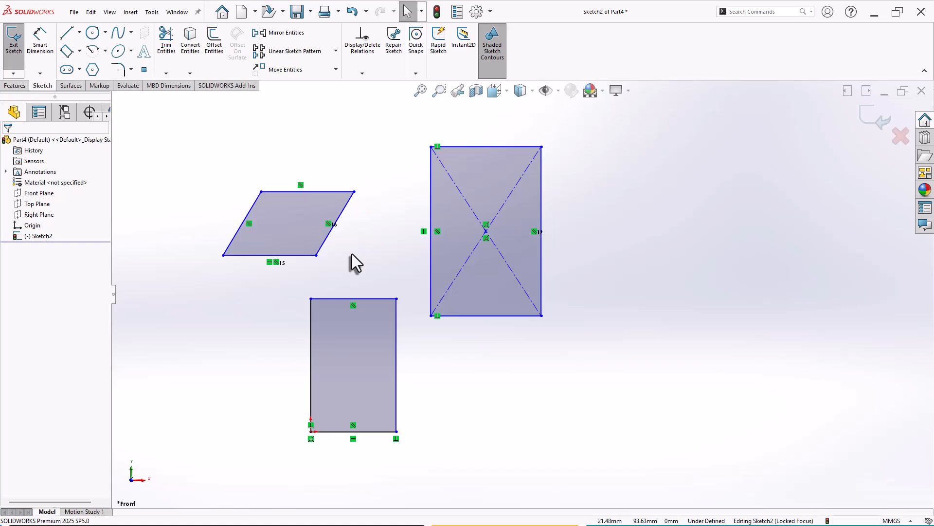
scroll(352, 263, down, 1)
scroll(535, 299, up, 2)
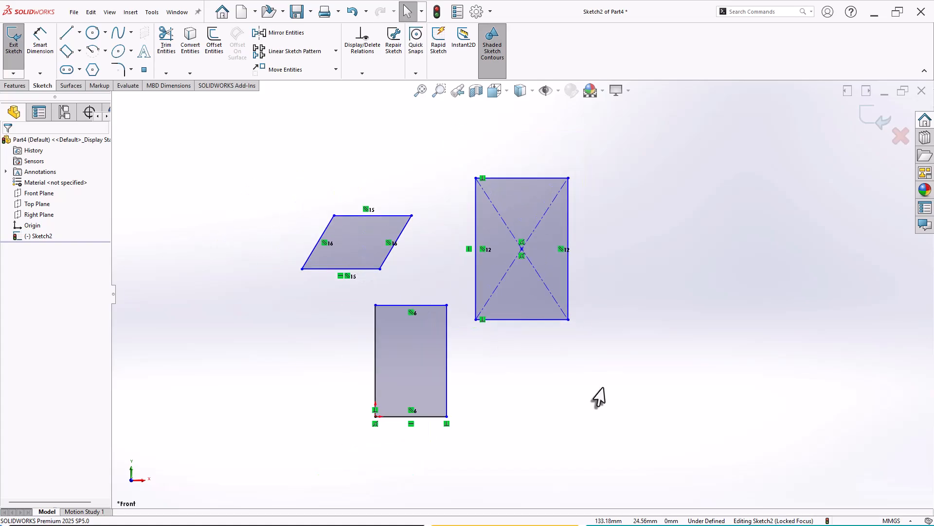
mouse_move(610, 478)
mouse_down()
mouse_move(324, 209)
mouse_move(275, 181)
mouse_up()
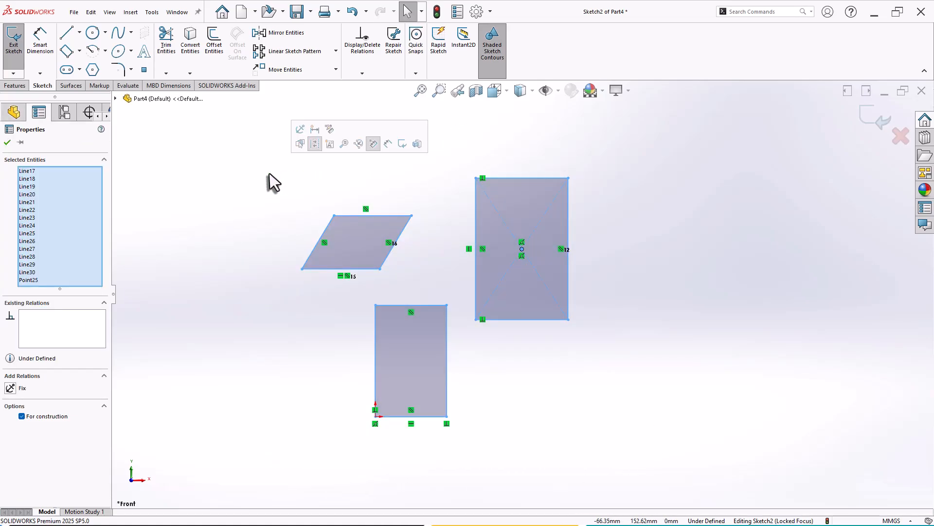
key(Delete)
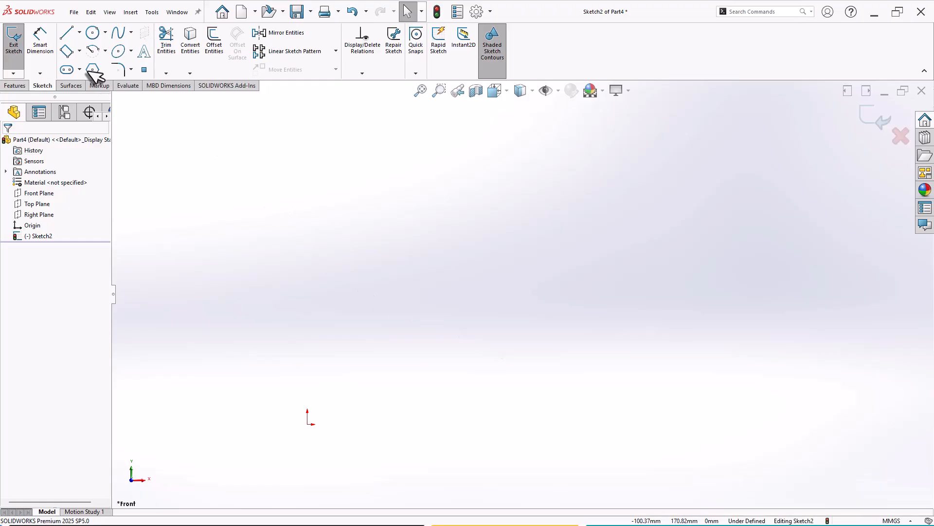
Step: Sketch a rectangle about 55 mm wide and 49 mm high from four individual lines starting at the origin, and delete it
click(68, 35)
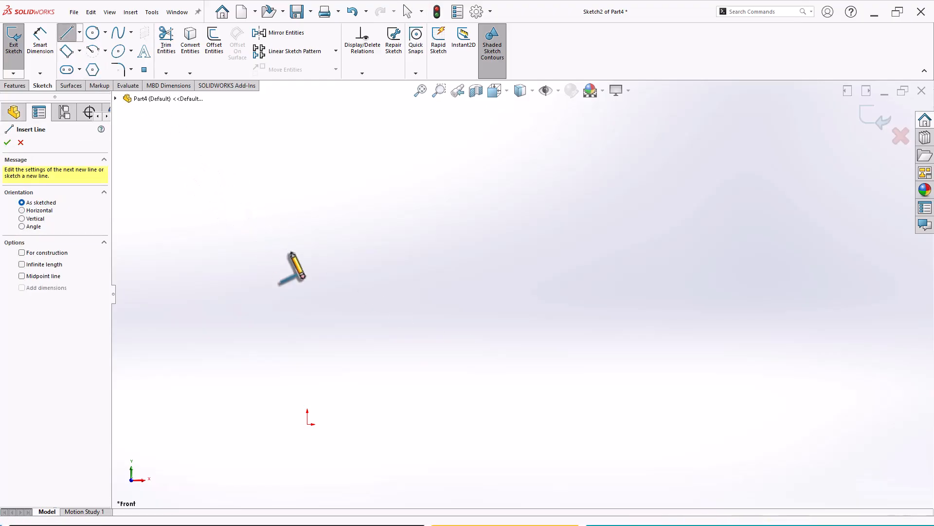
click(307, 424)
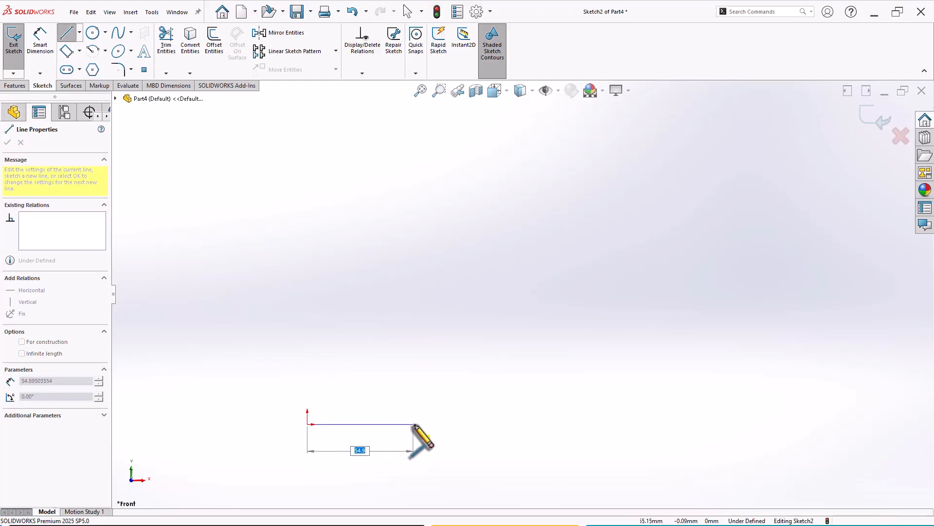
click(414, 424)
click(414, 330)
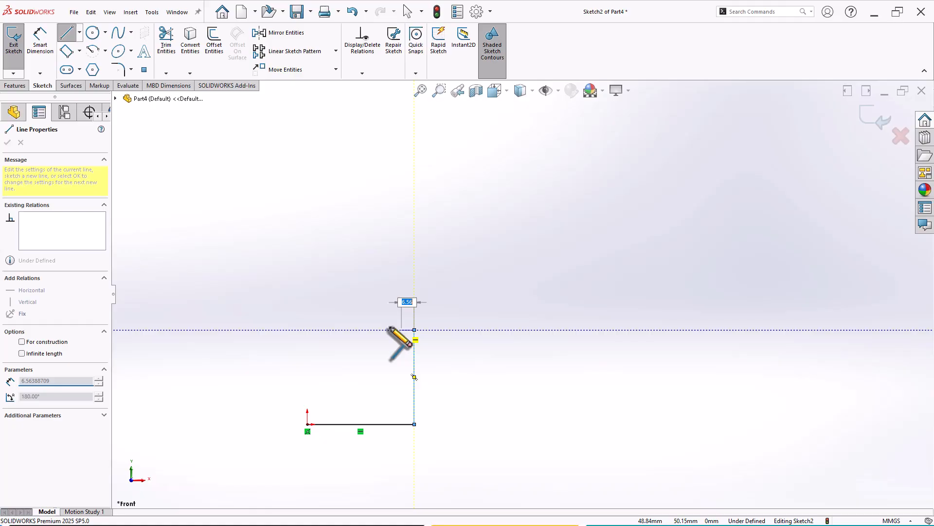
click(307, 330)
click(307, 424)
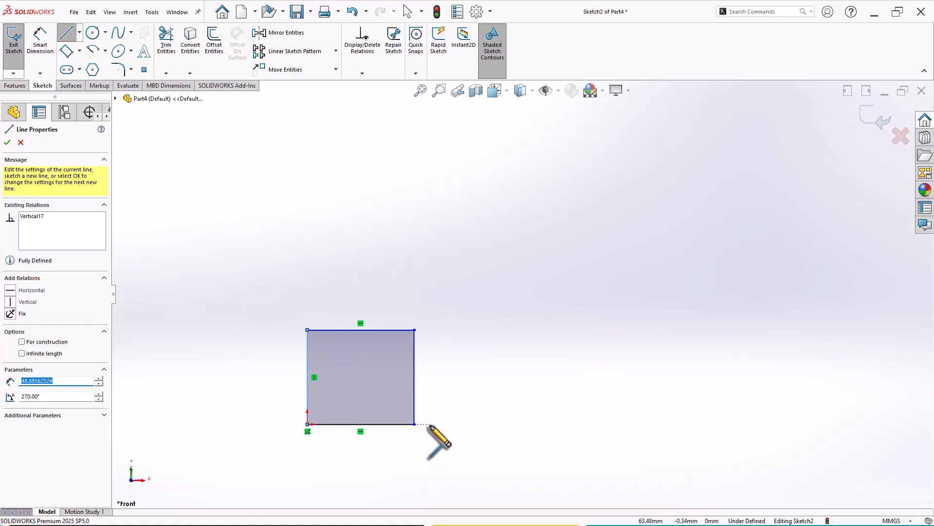
key(Escape)
key(ctrl+a)
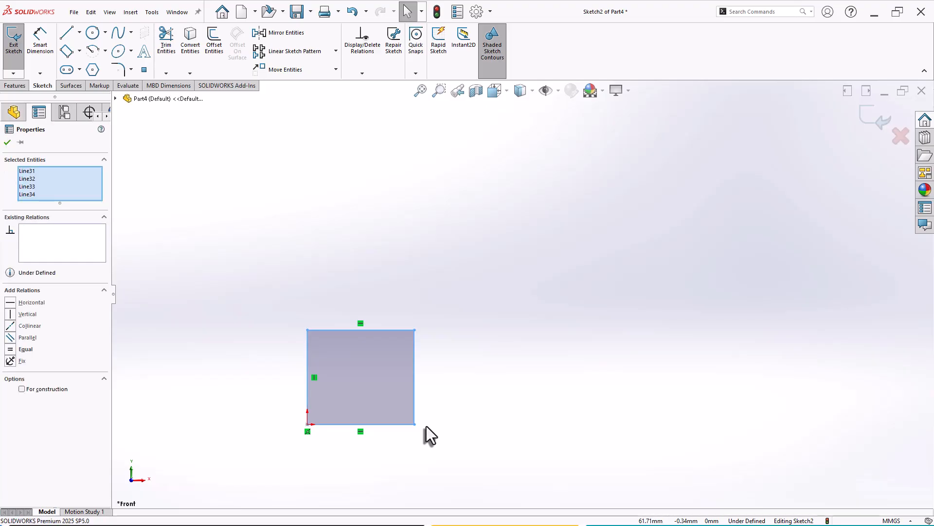
key(Delete)
Step: Sketch a corner rectangle from the origin with a height of 50 mm and a width of 50 mm
click(79, 50)
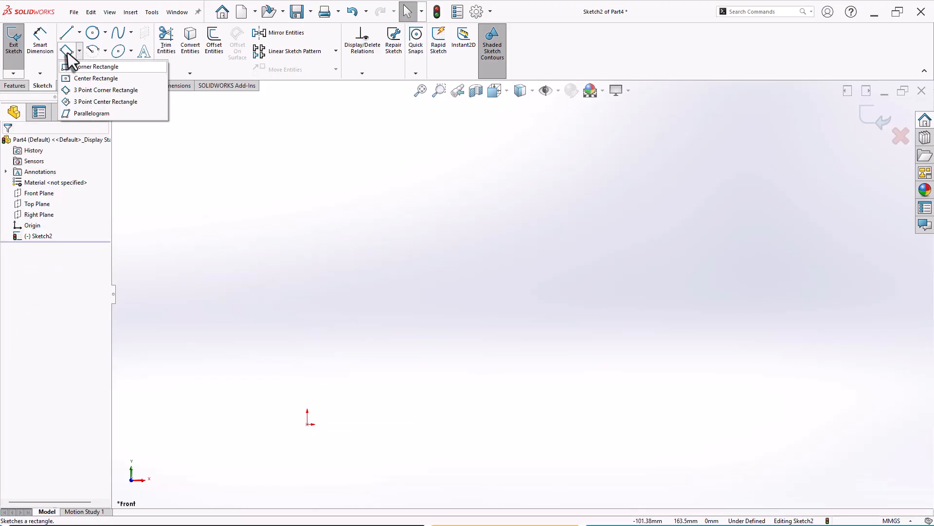
click(92, 65)
click(307, 424)
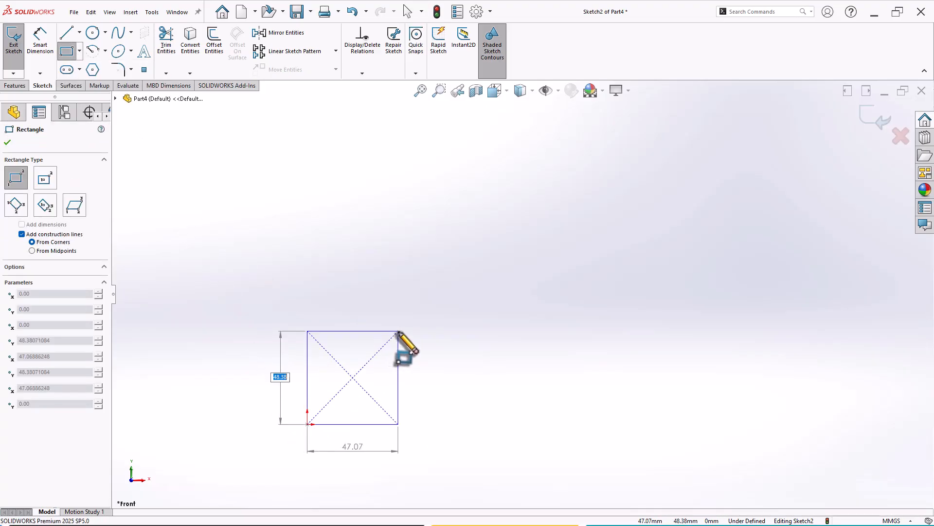
text(50)
key(Tab)
text(50)
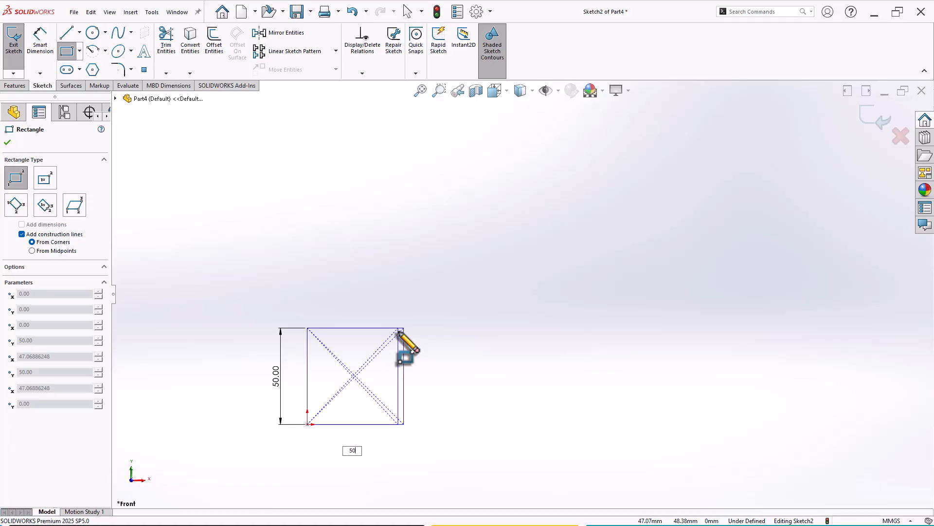
key(Return)
key(Escape)
scroll(429, 444, down, 2)
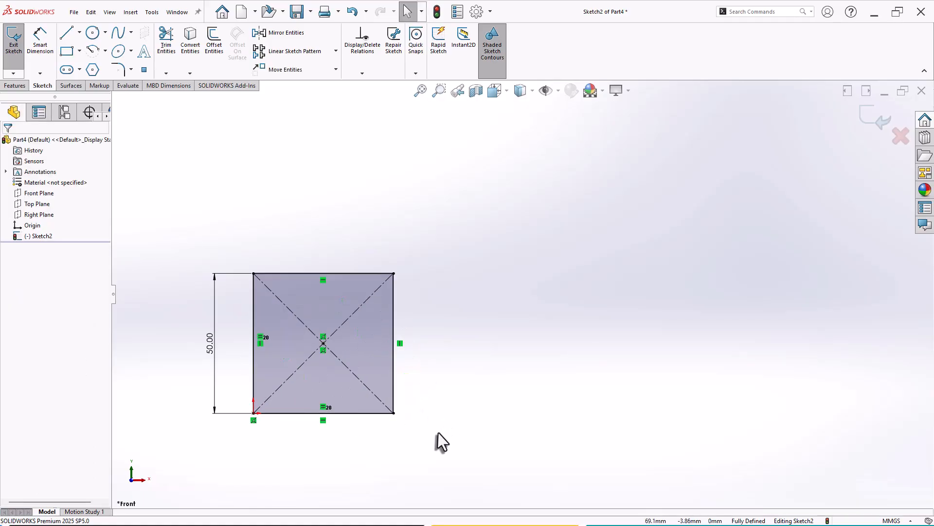
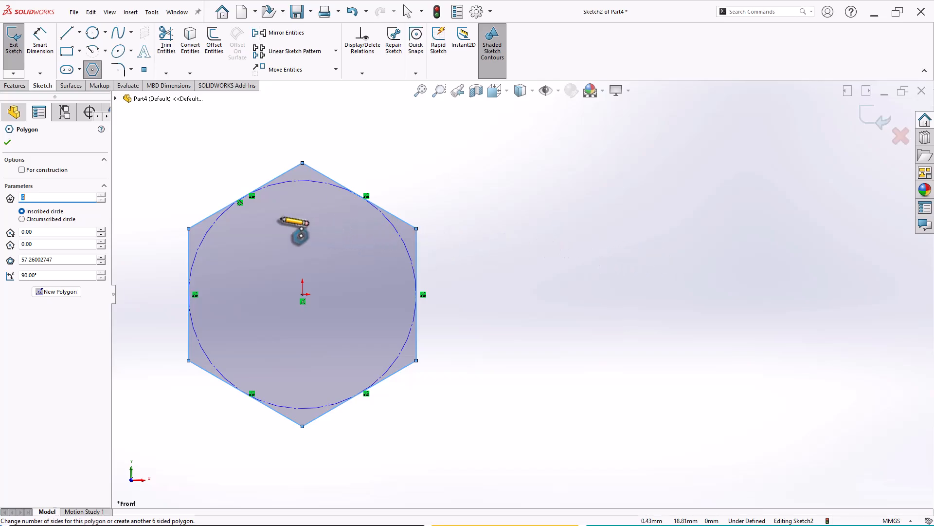
Step: Finish the hexagon and rotate it about the origin so that its upper and lower sides lie horizontal
click(7, 142)
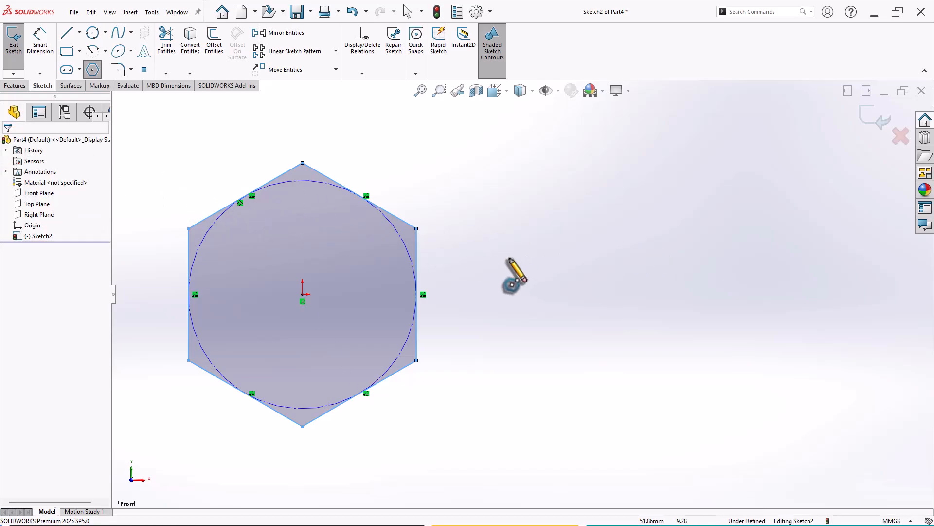
key(Escape)
scroll(454, 302, down, 2)
scroll(448, 298, up, 2)
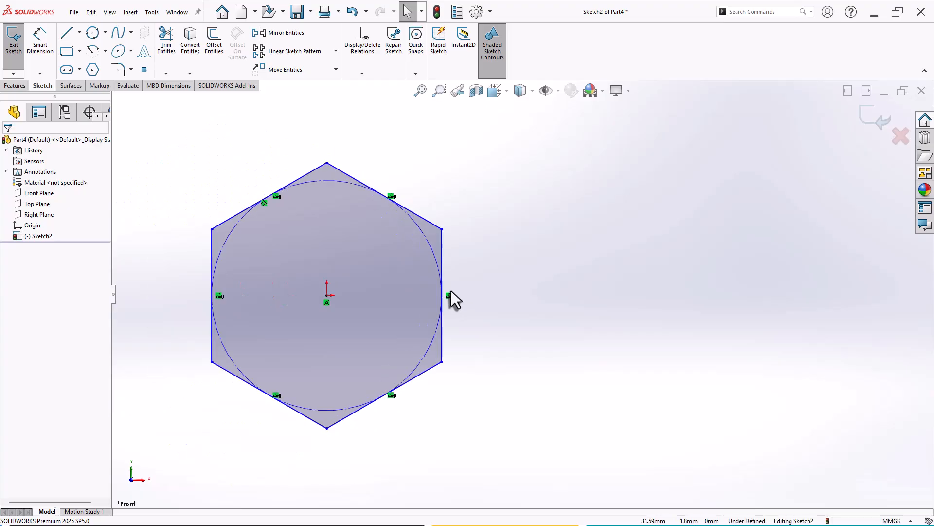
drag(442, 228, 458, 295)
Step: Dimension the hexagon's inscribed construction circle with a diameter of 50 mm
click(41, 48)
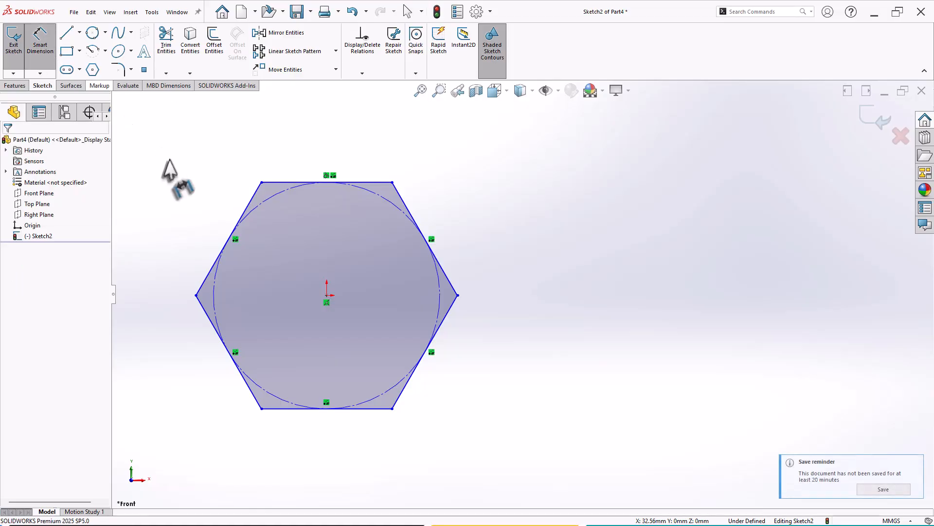
click(271, 200)
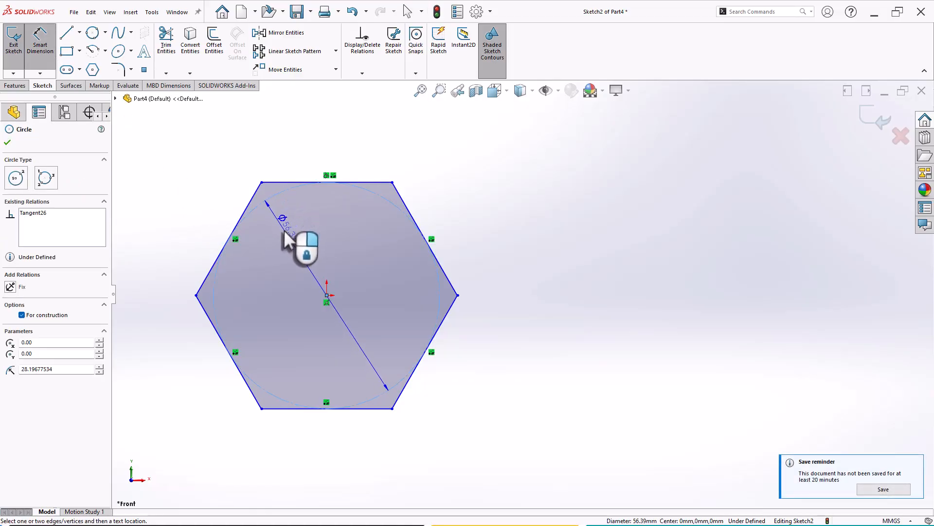
click(316, 253)
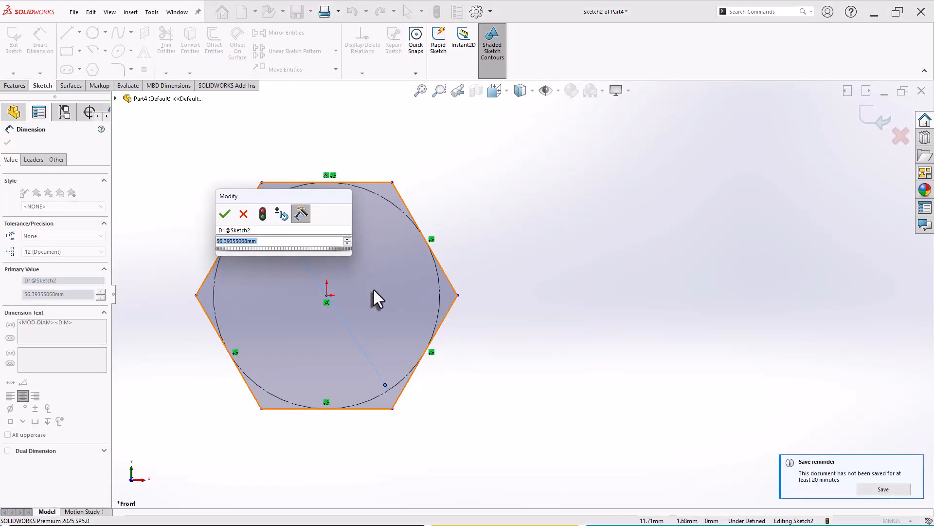
text(50)
key(Return)
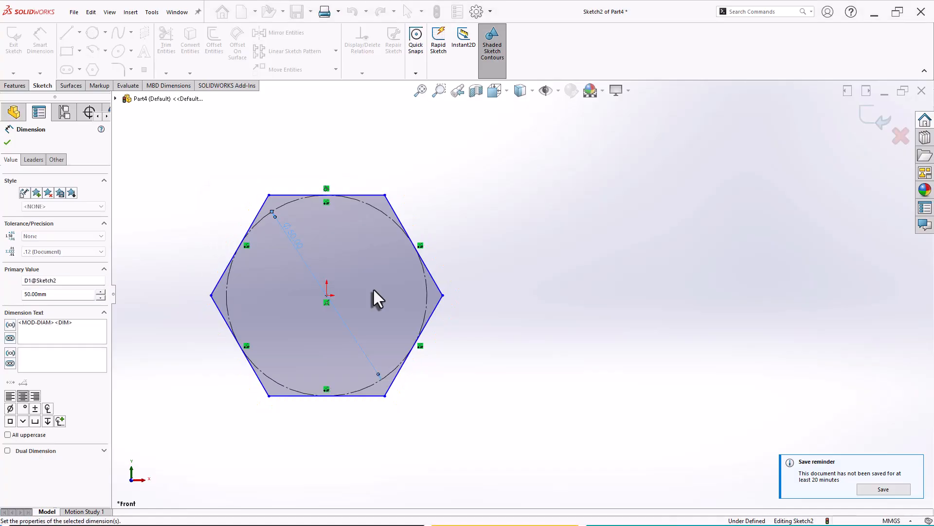
click(557, 306)
right_click(506, 208)
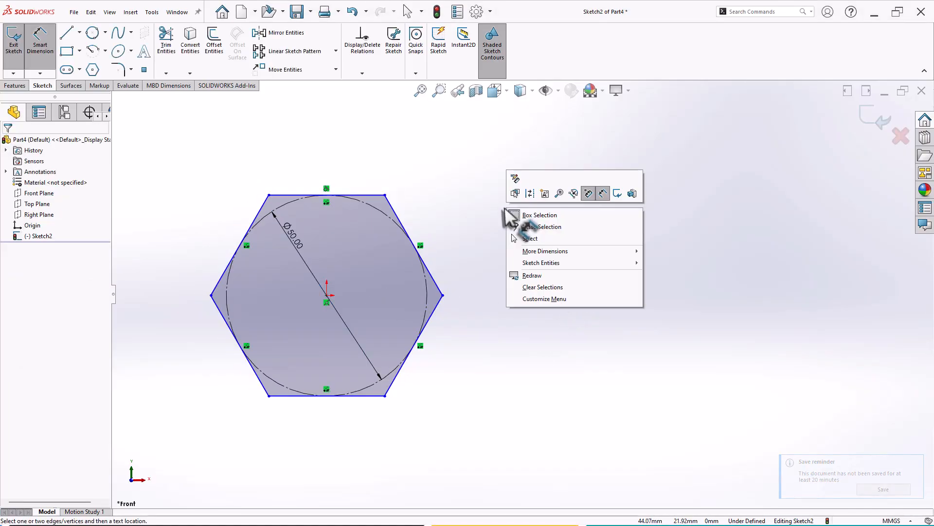
click(540, 239)
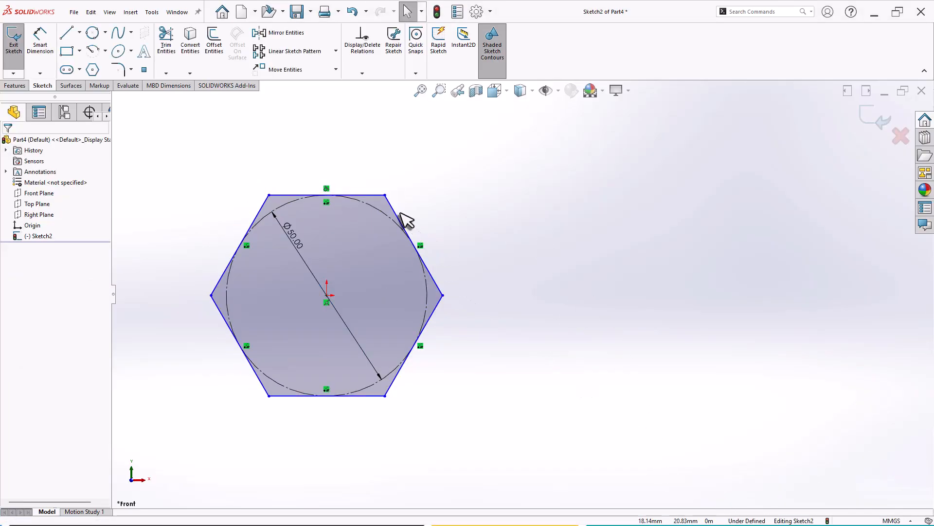
Step: Rotate the hexagon slightly by its upper vertex and add a Horizontal relation to its uppermost side
drag(385, 195, 367, 187)
click(454, 223)
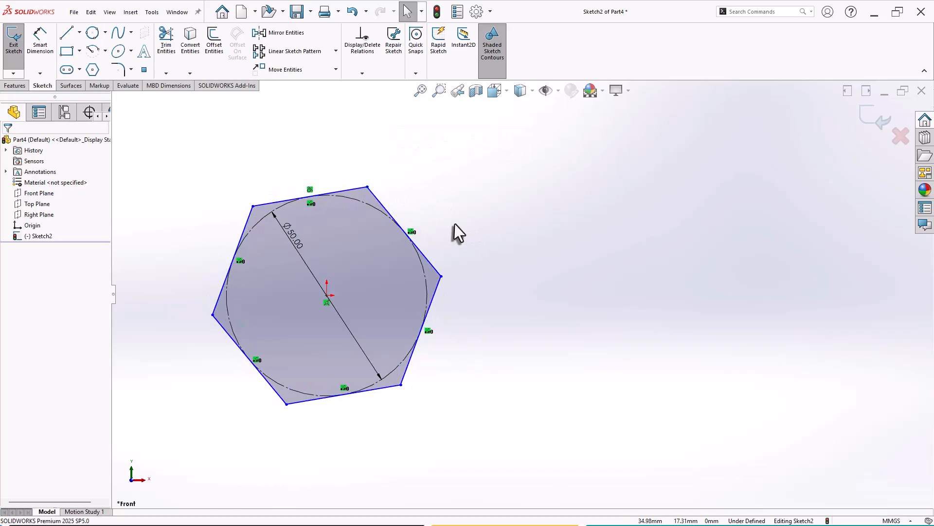
click(352, 191)
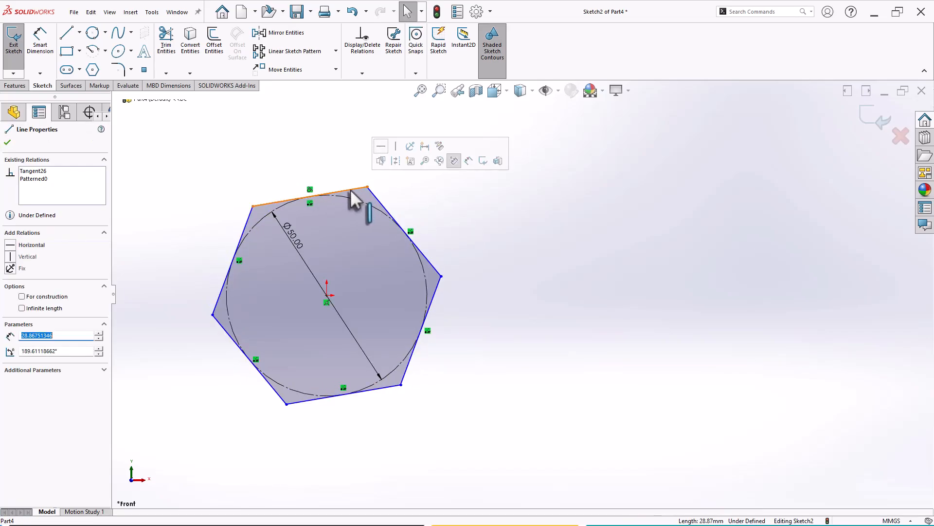
click(380, 146)
click(480, 239)
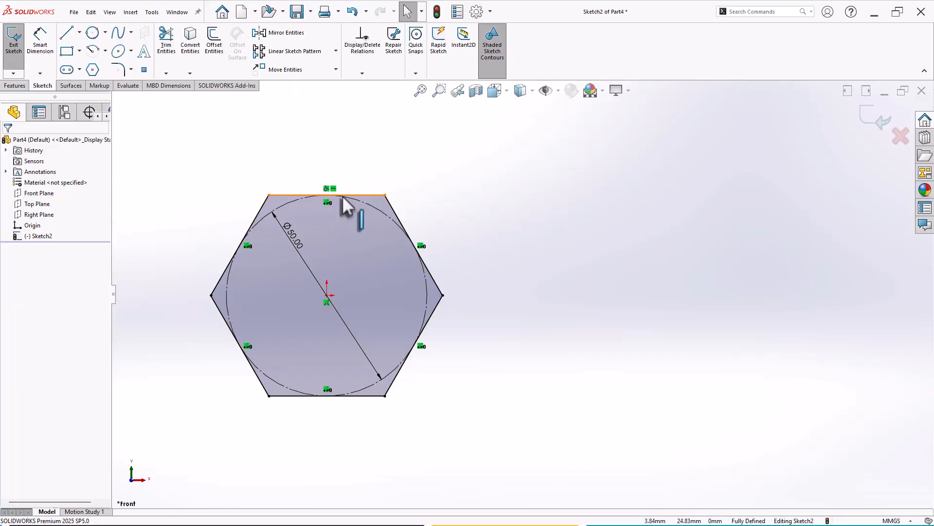
Step: Replace the circle's diameter dimension with a 55 mm dimension between the hexagon's upper and lower horizontal sides
click(312, 271)
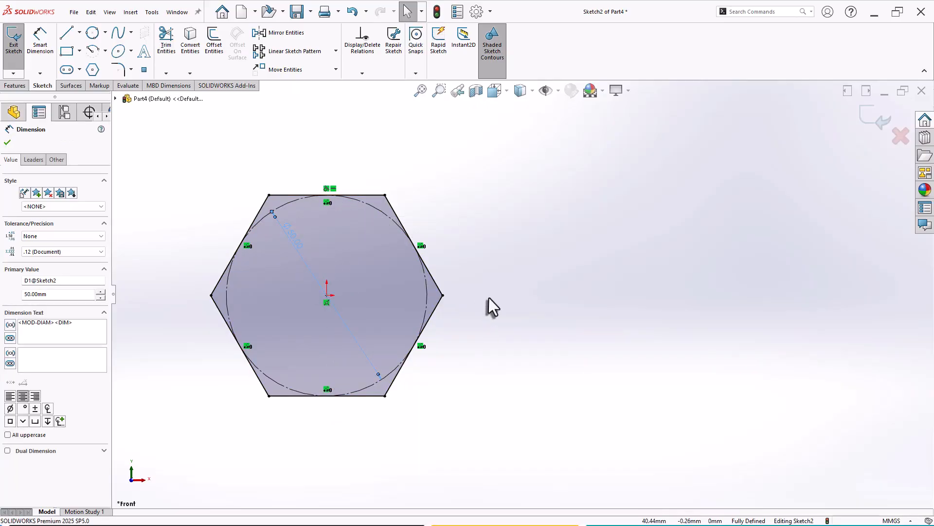
key(Delete)
click(29, 43)
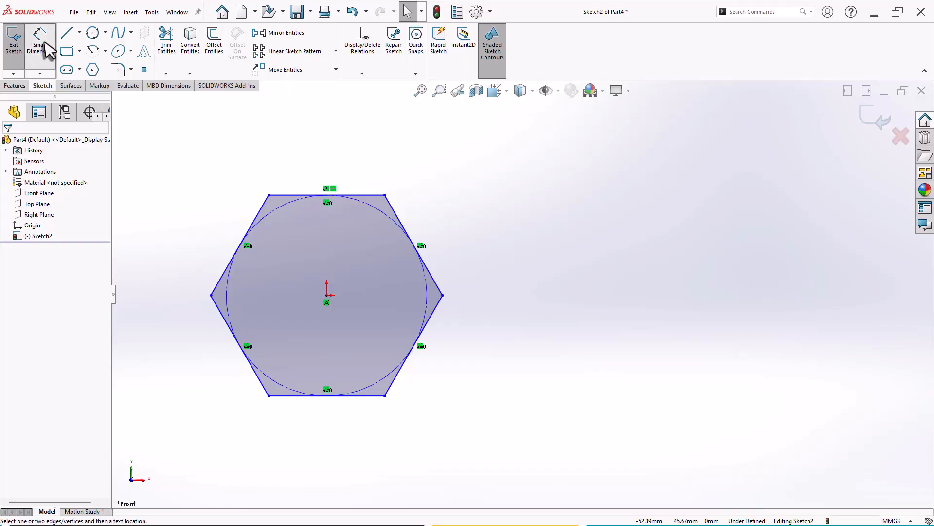
click(278, 195)
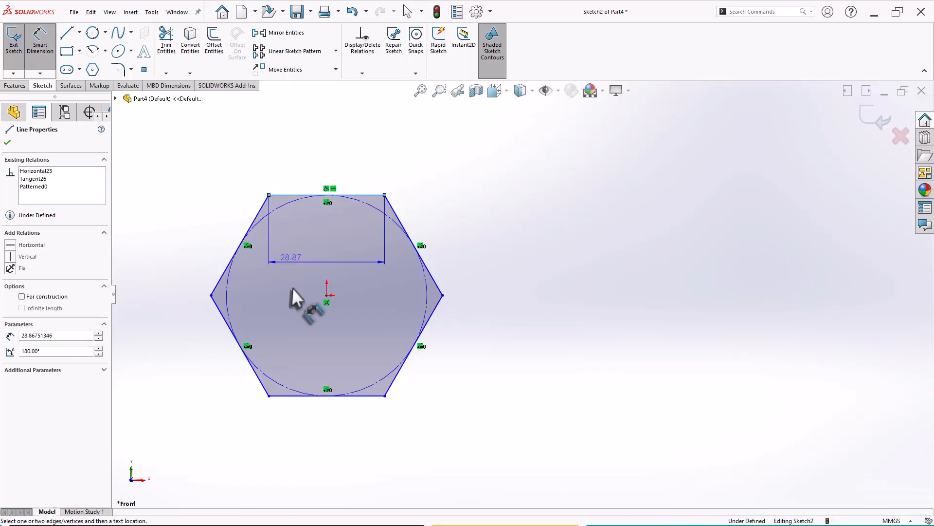
click(292, 396)
click(163, 288)
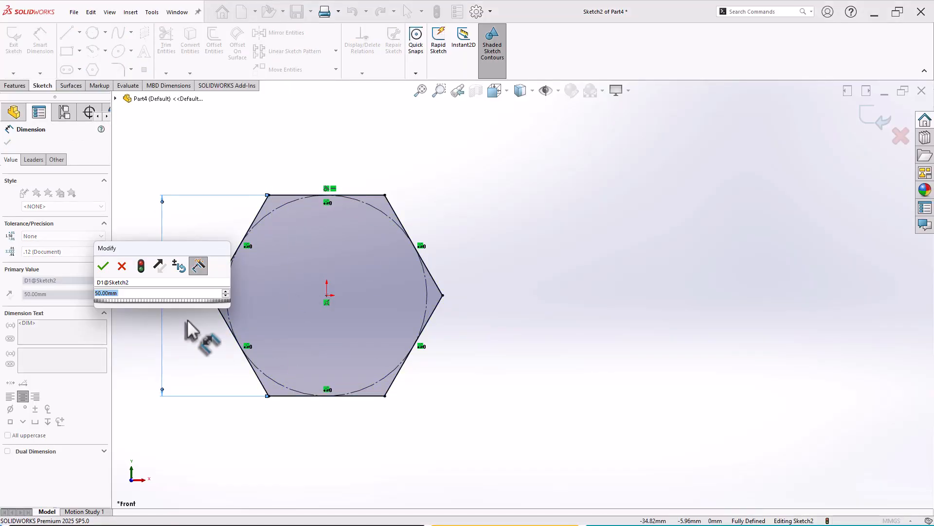
text(555)
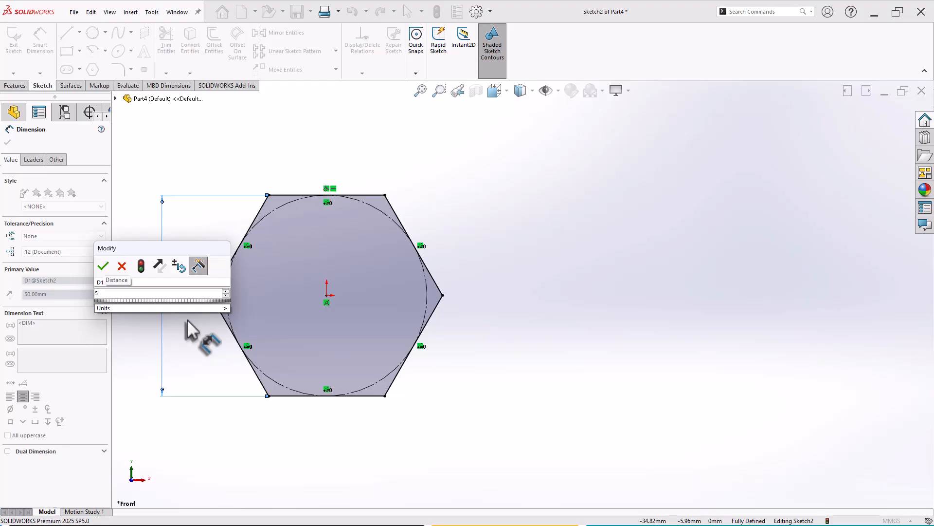
key(BackSpace)
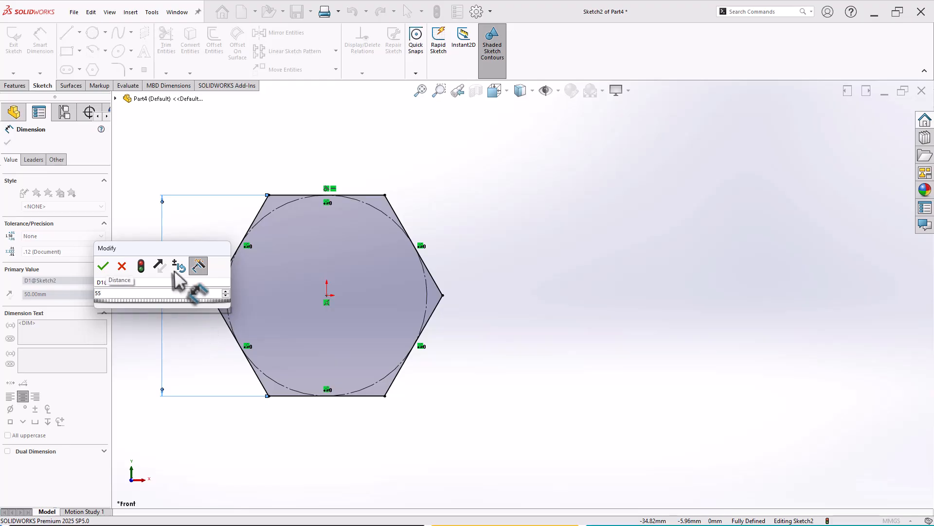
key(Return)
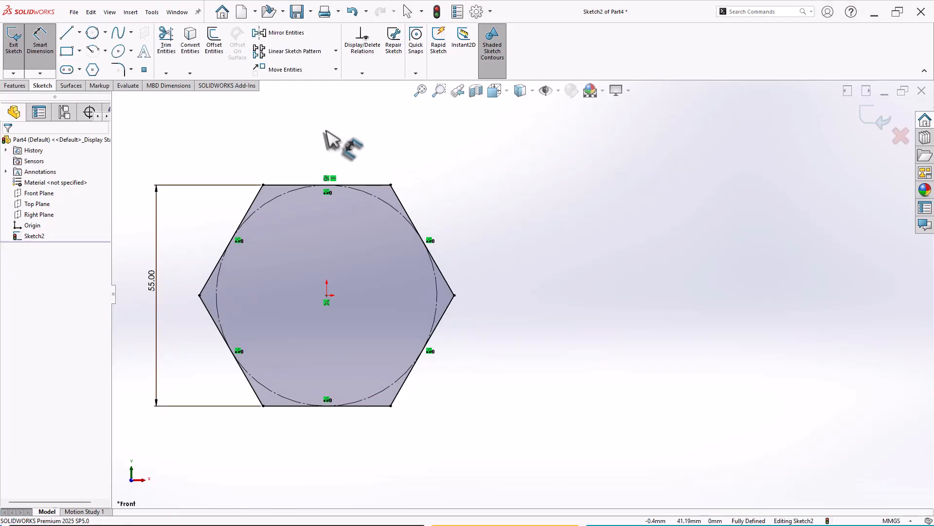
key(Escape)
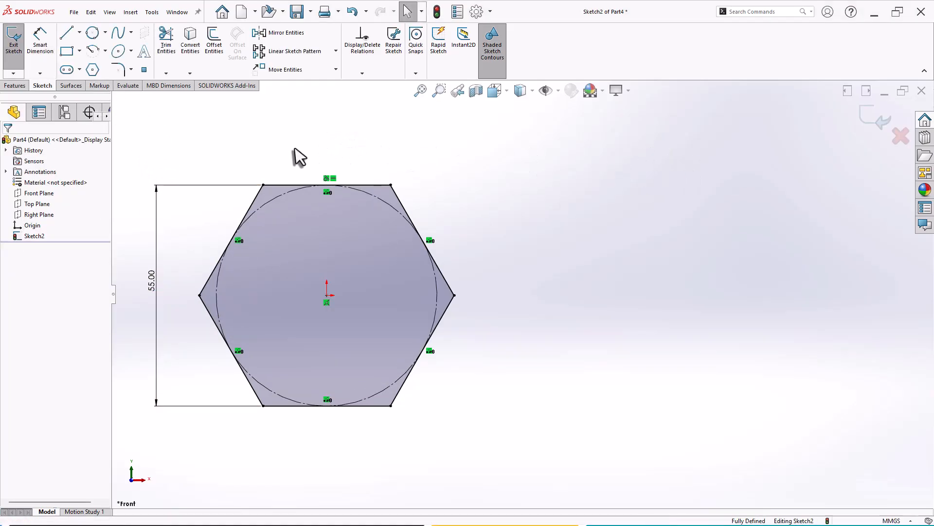
Step: Sketch a 5-sided polygon with a circumscribed circle about 46 mm in diameter, beside the hexagon and with one vertex straight up
click(93, 70)
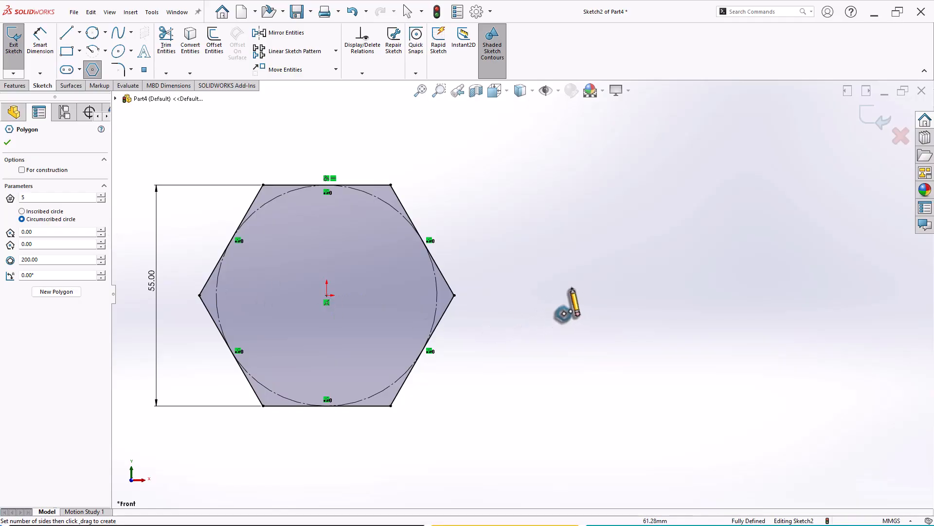
click(599, 287)
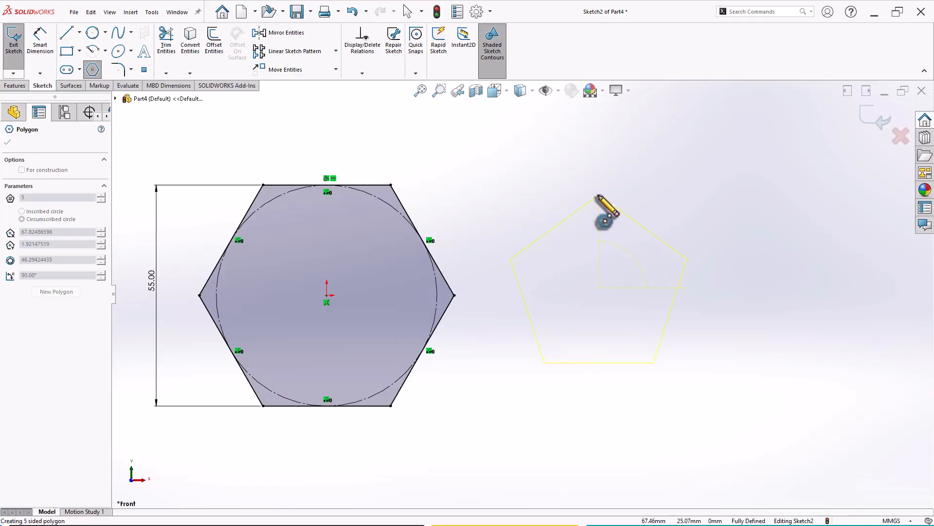
click(599, 195)
right_click(570, 195)
click(563, 184)
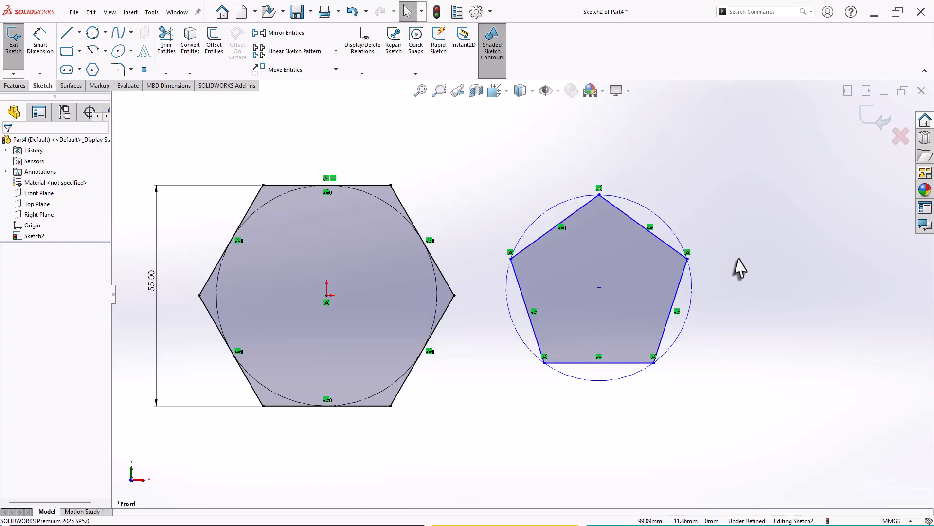
Step: Dimension the pentagon's lowest side with a length of 30 mm
scroll(739, 268, down, 2)
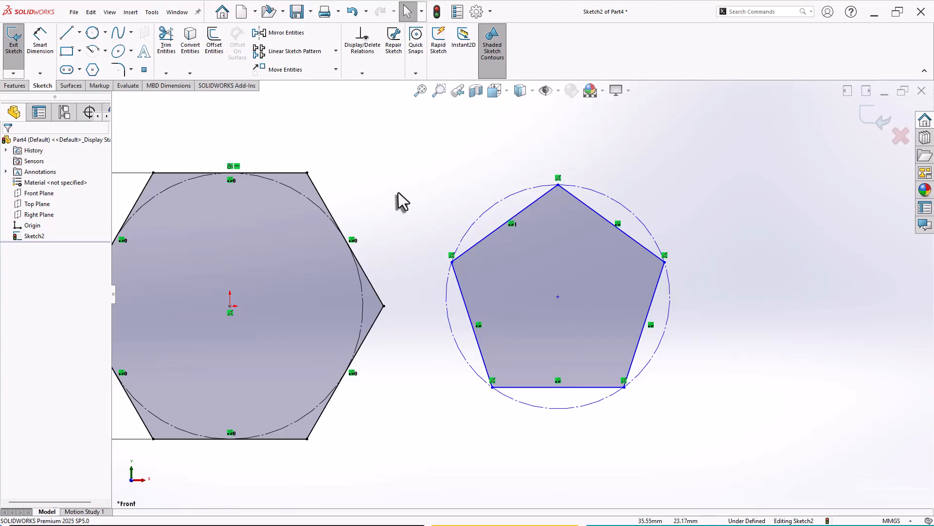
click(40, 39)
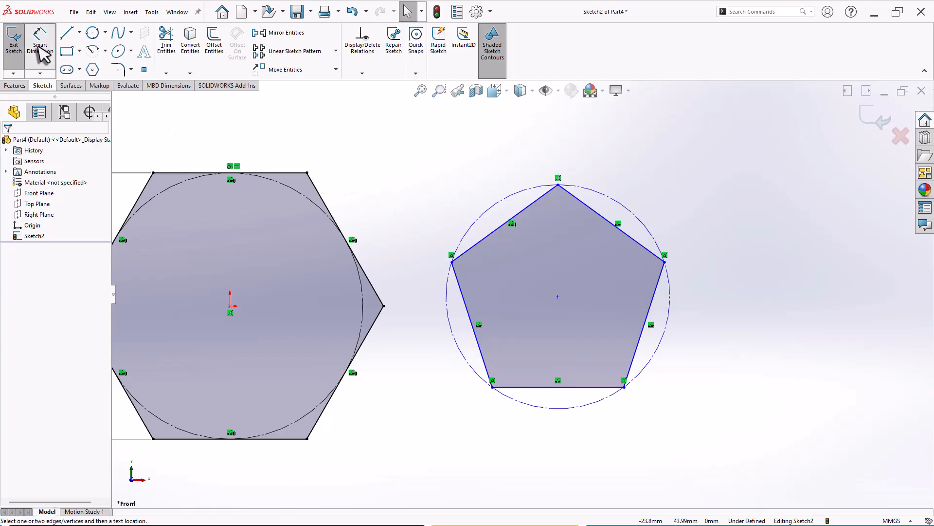
click(534, 387)
click(561, 442)
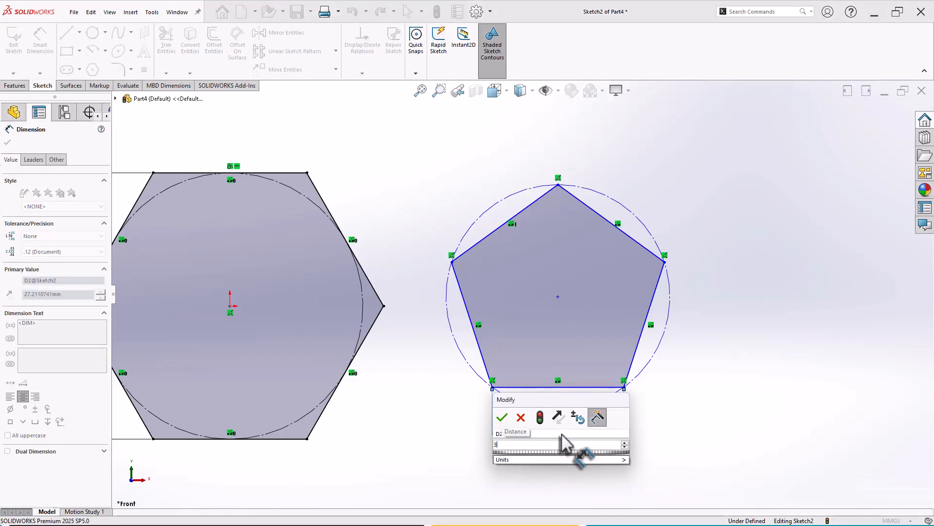
key(Return)
click(557, 455)
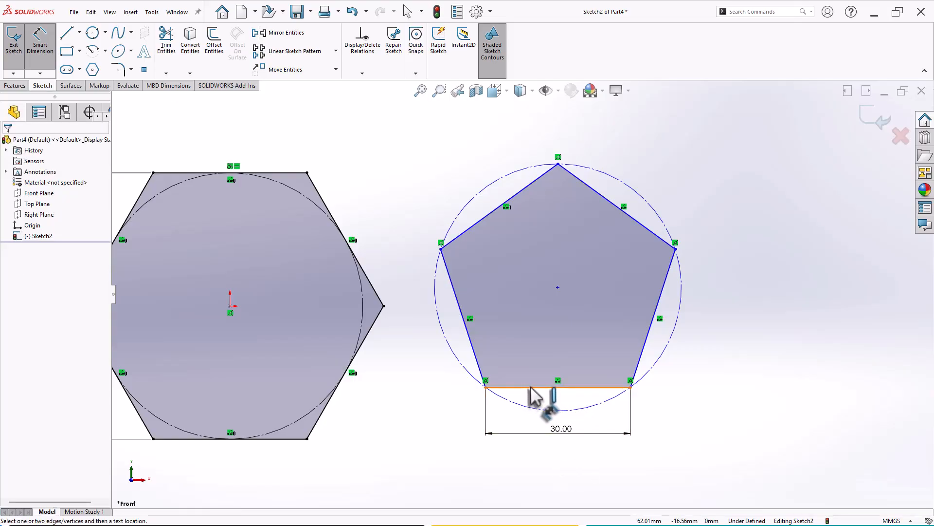
key(Escape)
Step: Add a Horizontal relation to the pentagon's lowest side and move its centre point onto the hexagon vertex facing the pentagon
click(558, 387)
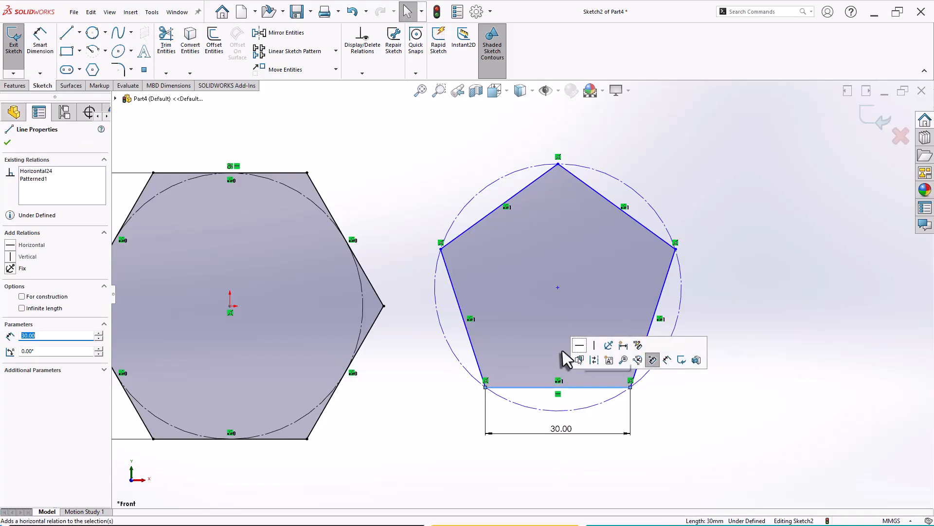
scroll(517, 328, up, 3)
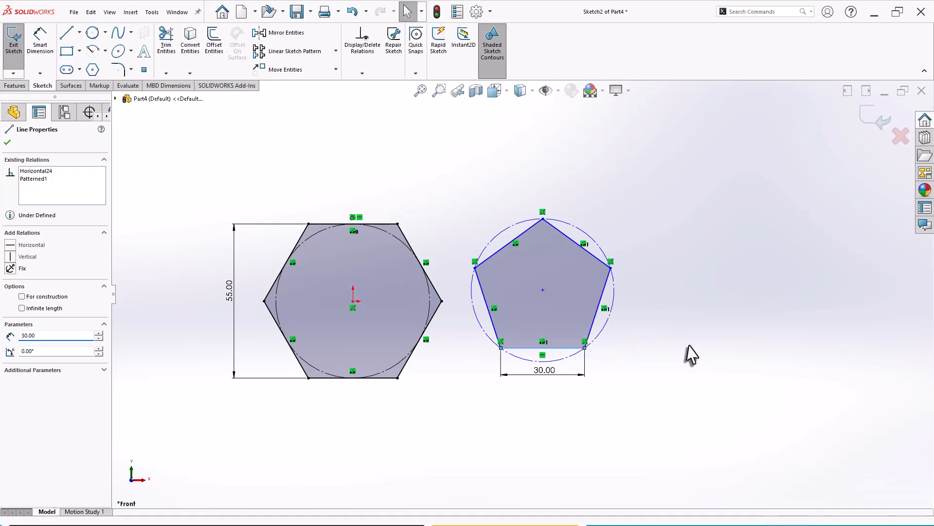
click(688, 355)
mouse_move(543, 291)
mouse_down()
mouse_move(536, 280)
mouse_move(609, 223)
mouse_move(702, 322)
mouse_move(547, 312)
mouse_move(656, 194)
mouse_move(636, 272)
mouse_move(567, 385)
mouse_move(530, 375)
mouse_move(474, 294)
mouse_move(452, 295)
mouse_move(444, 313)
mouse_up()
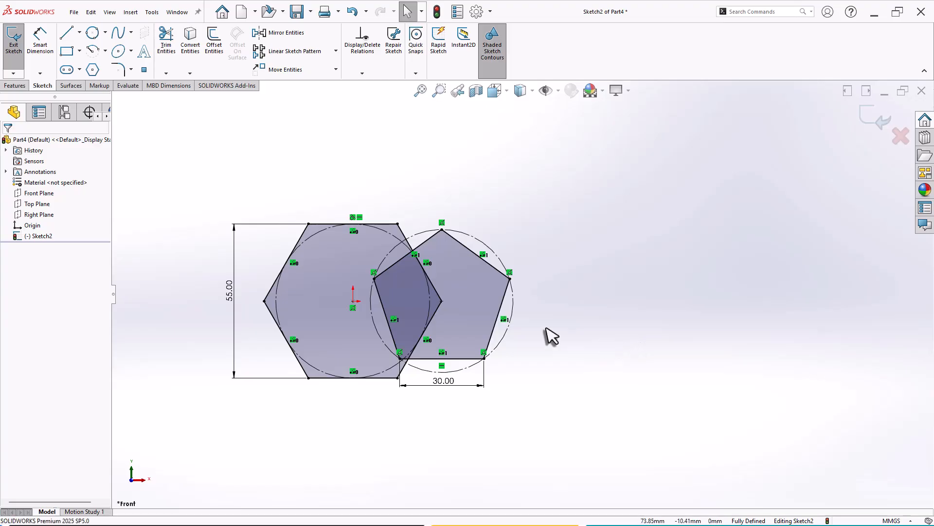
Step: Sketch a 4-sided polygon with an inscribed circle about 36.5 mm in diameter, beside the pentagon and standing on one vertex
scroll(446, 301, down, 2)
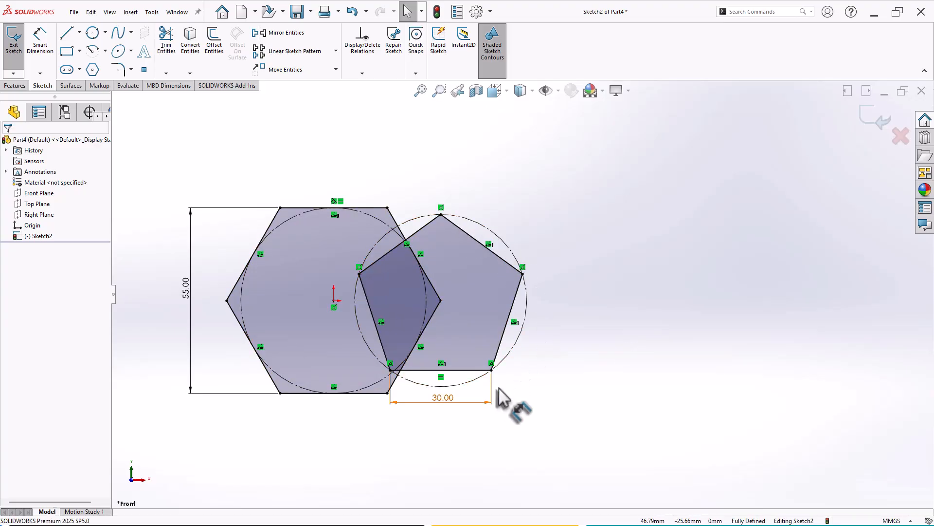
click(93, 69)
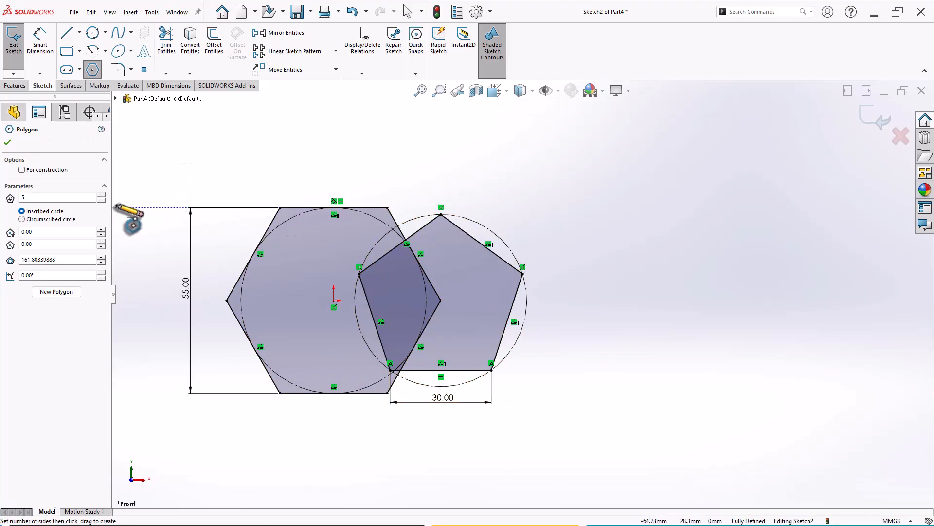
click(101, 200)
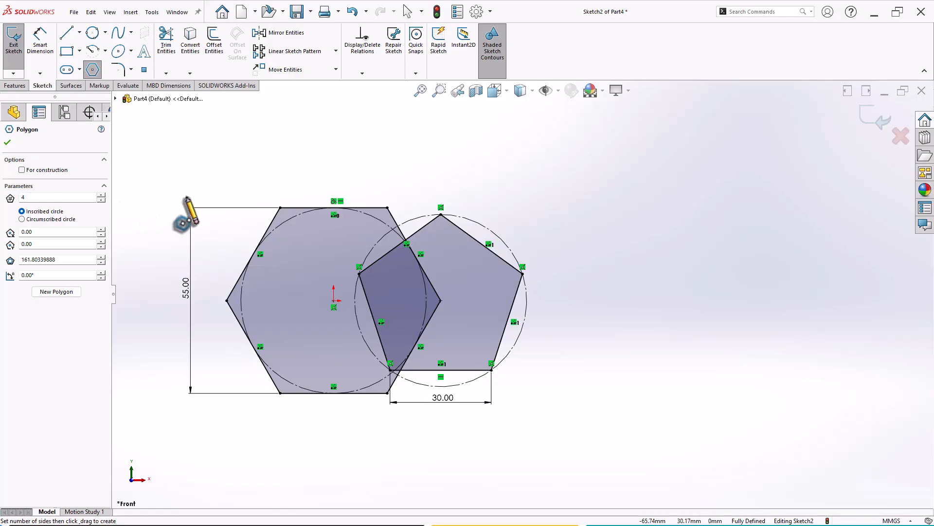
drag(623, 252, 712, 252)
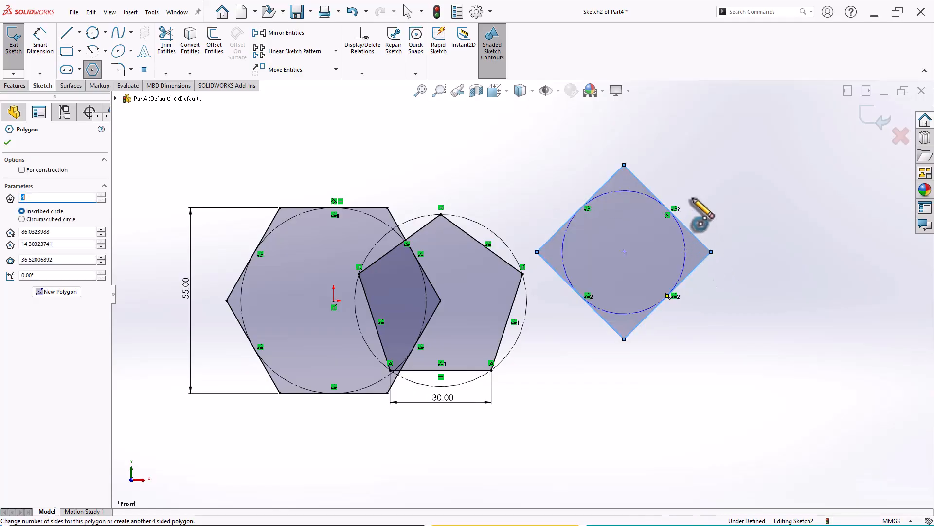
Step: Add a Horizontal relation to the upper-left side of the 4-sided polygon
scroll(688, 250, down, 2)
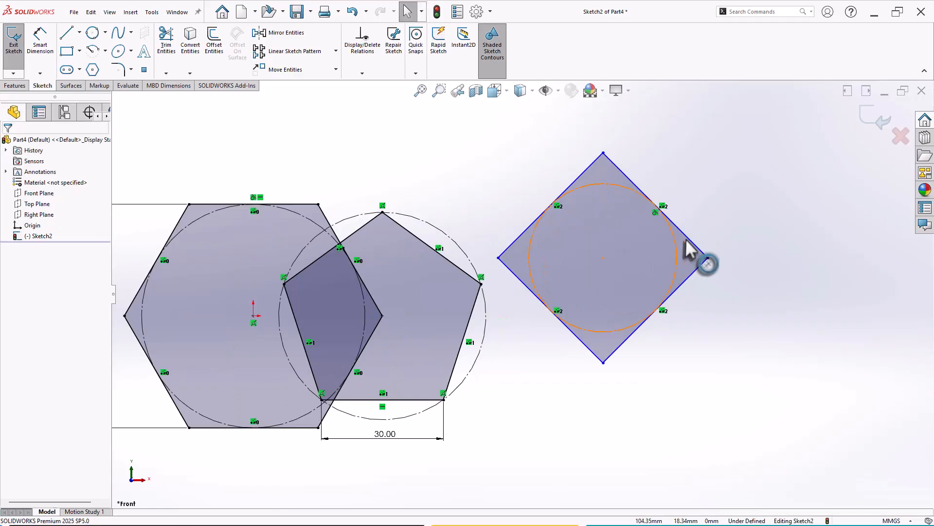
click(584, 181)
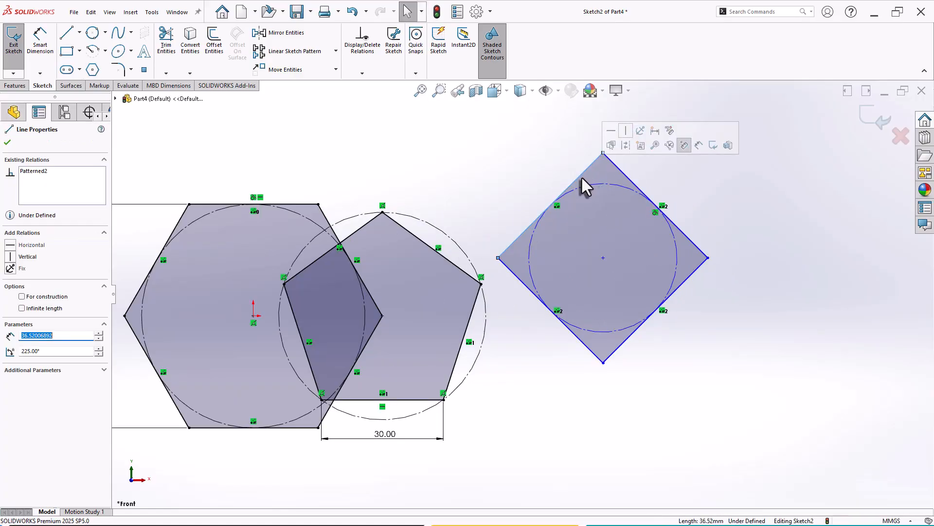
click(611, 131)
Step: Dimension the square's lower side with 30 mm and move the square's centre point onto the origin
scroll(561, 299, up, 1)
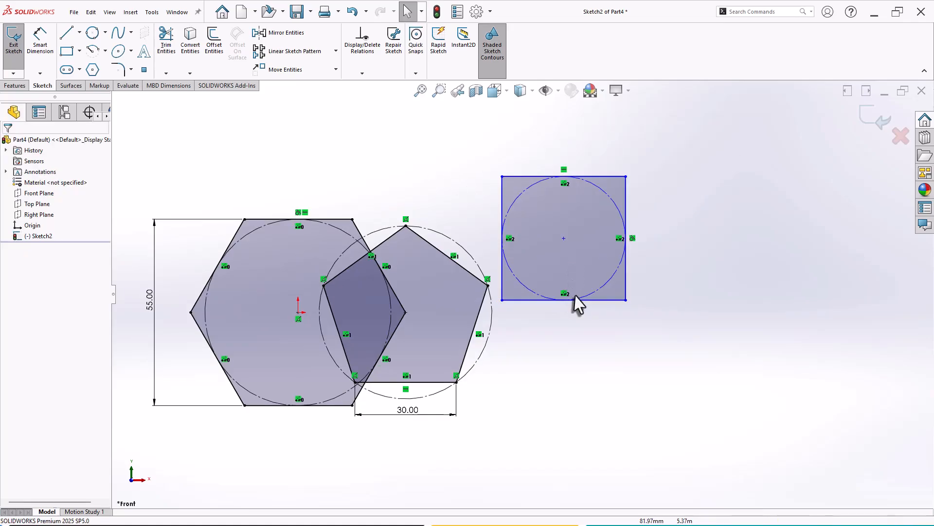
key(d)
click(581, 299)
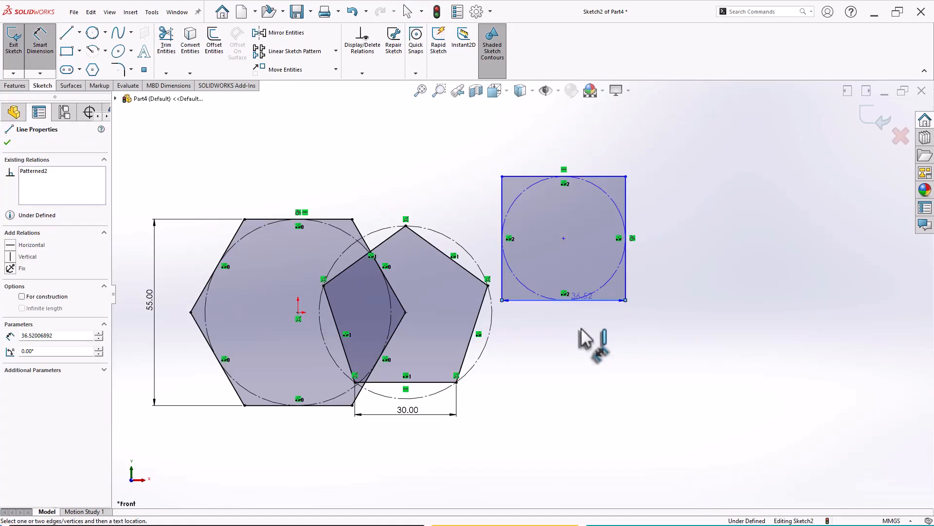
click(574, 355)
text(30)
key(Return)
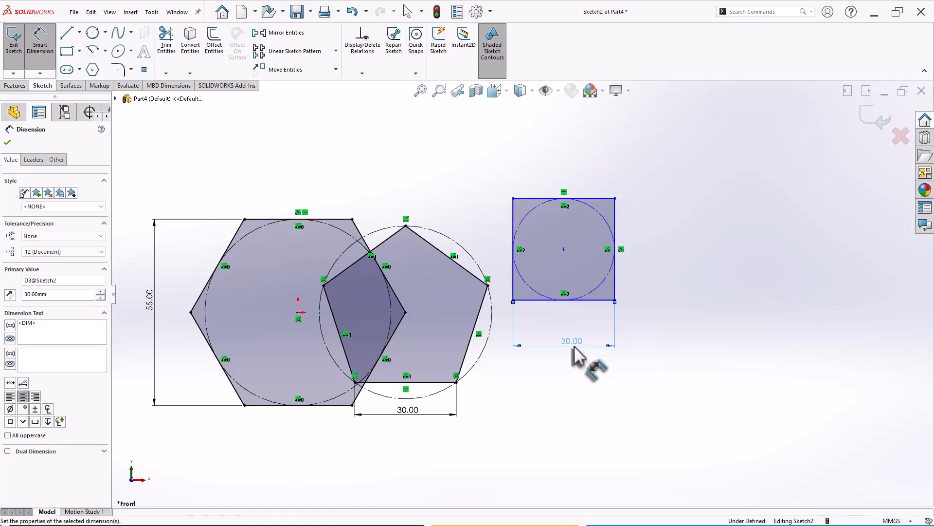
click(571, 398)
key(Escape)
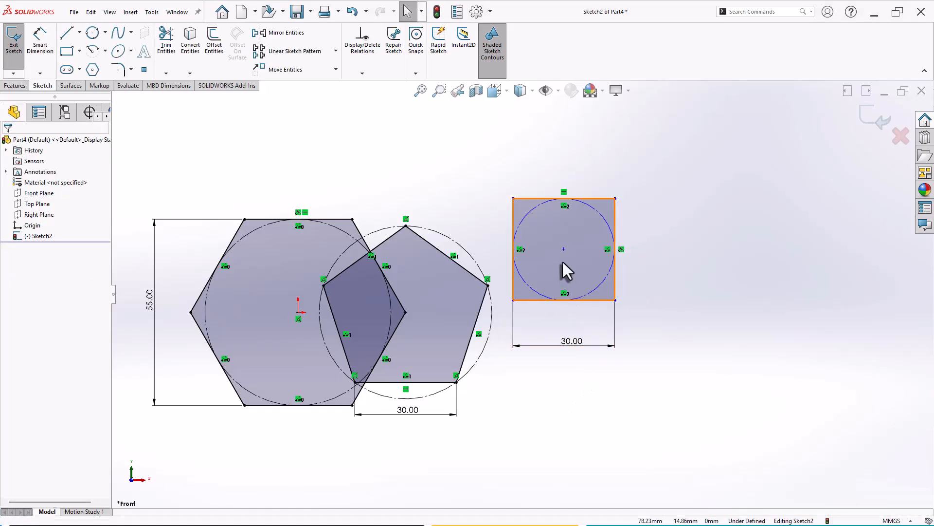
drag(564, 250, 308, 316)
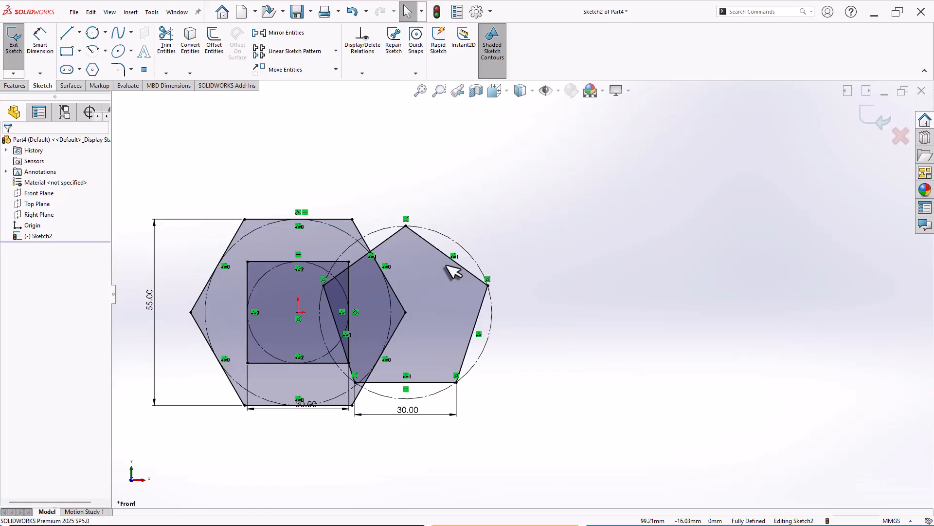
Step: Sketch a 3-sided polygon with an inscribed circle about 30.7 mm in diameter in the empty area beside the pentagon
click(92, 69)
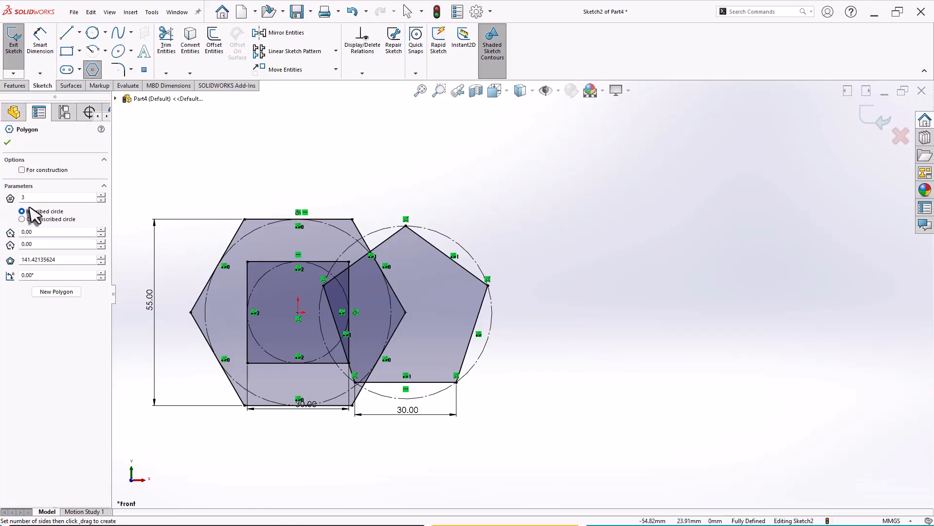
click(607, 269)
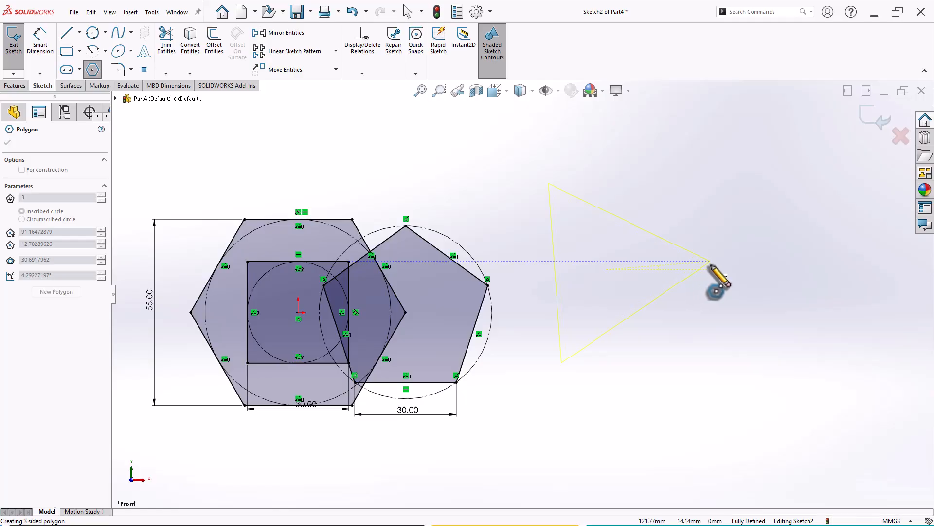
click(711, 262)
key(Escape)
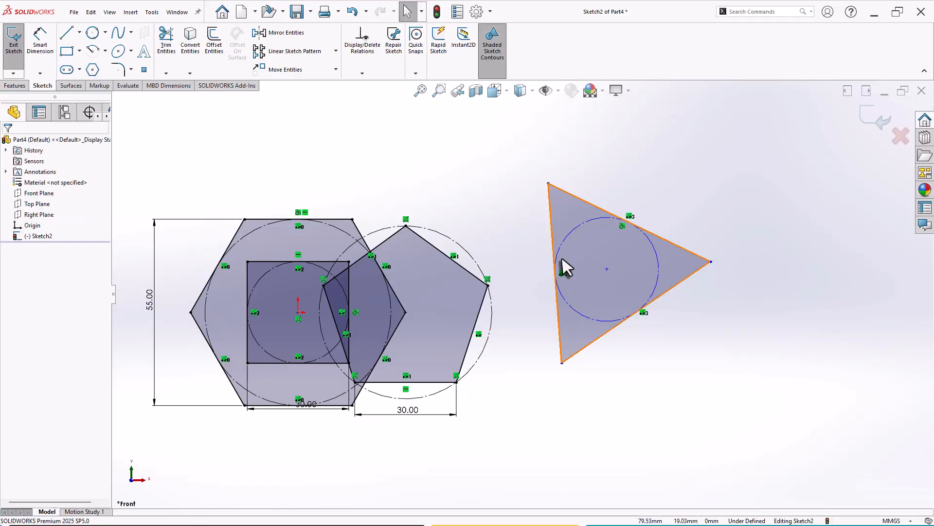
Step: Add a Horizontal relation to the triangle's upper sloping side
click(599, 214)
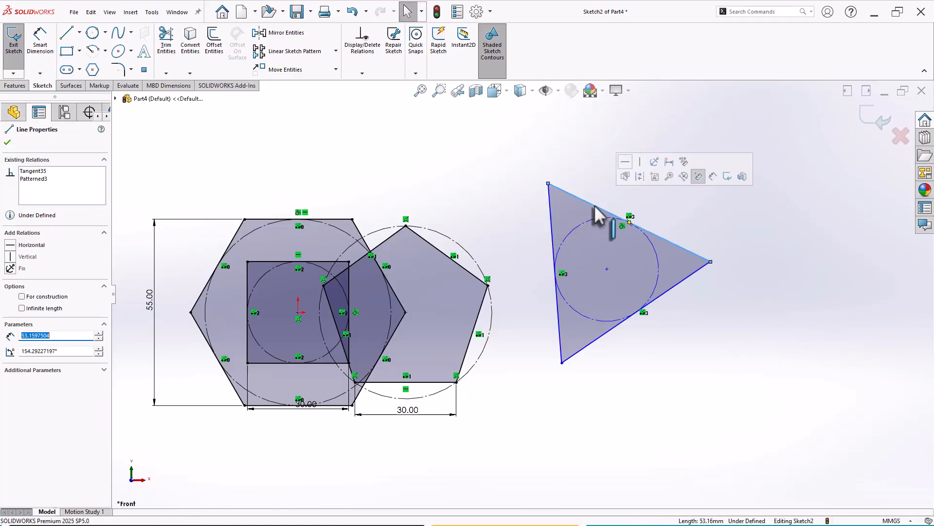
click(626, 165)
click(641, 249)
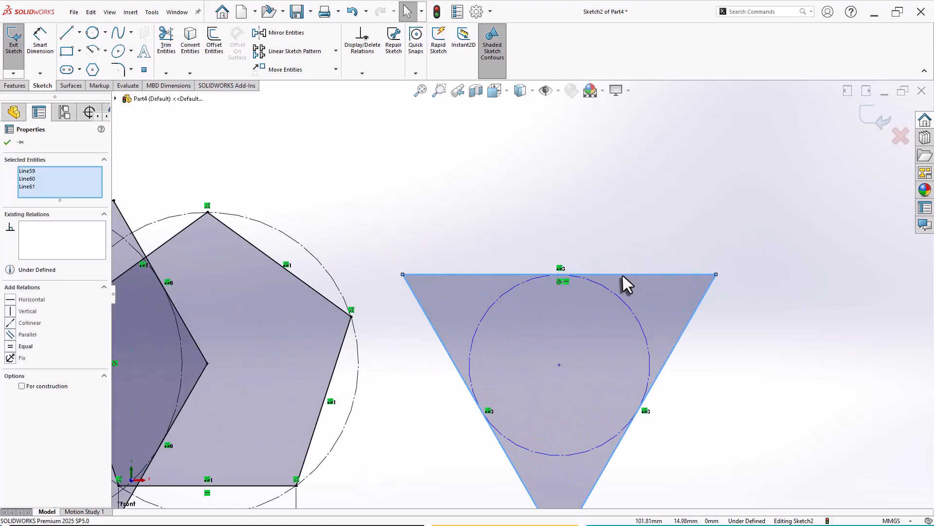
scroll(596, 267, up, 2)
click(714, 431)
Step: Dimension the triangle's horizontal side with a length of 50 mm
key(d)
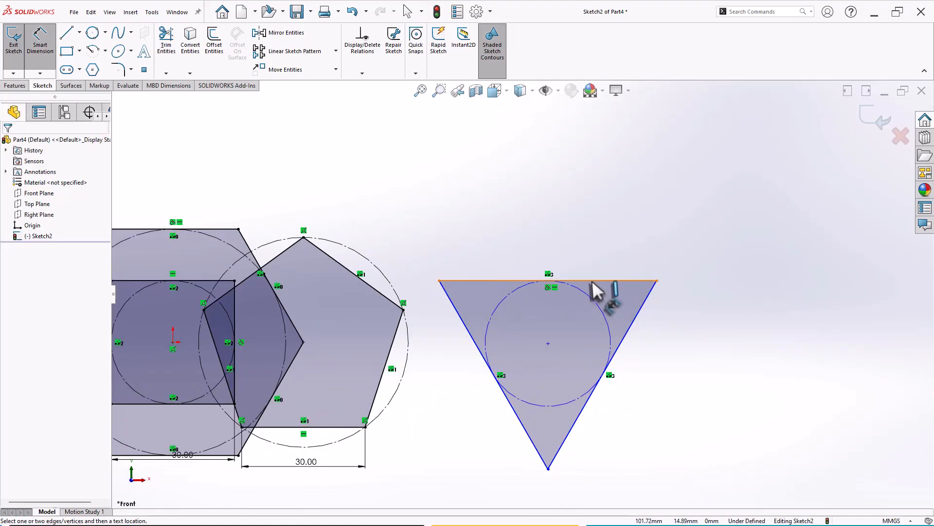
click(596, 281)
click(545, 229)
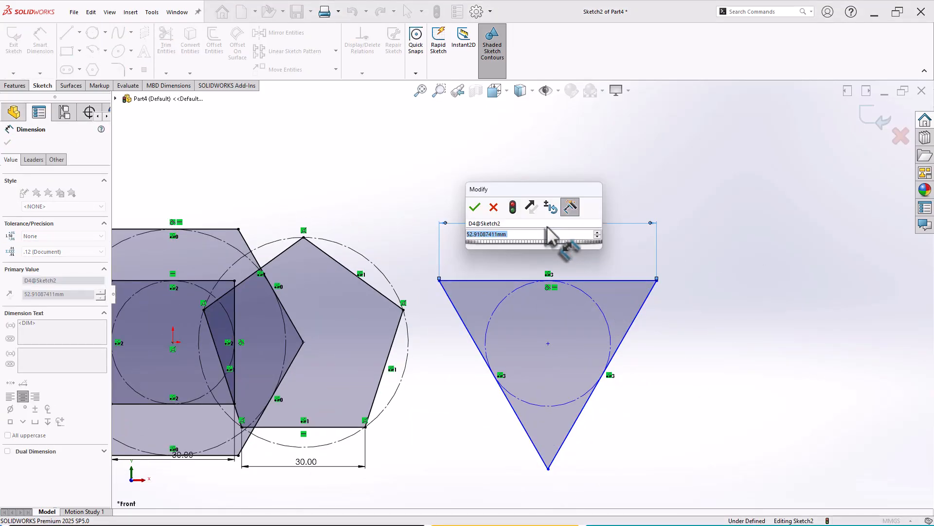
text(50)
key(Return)
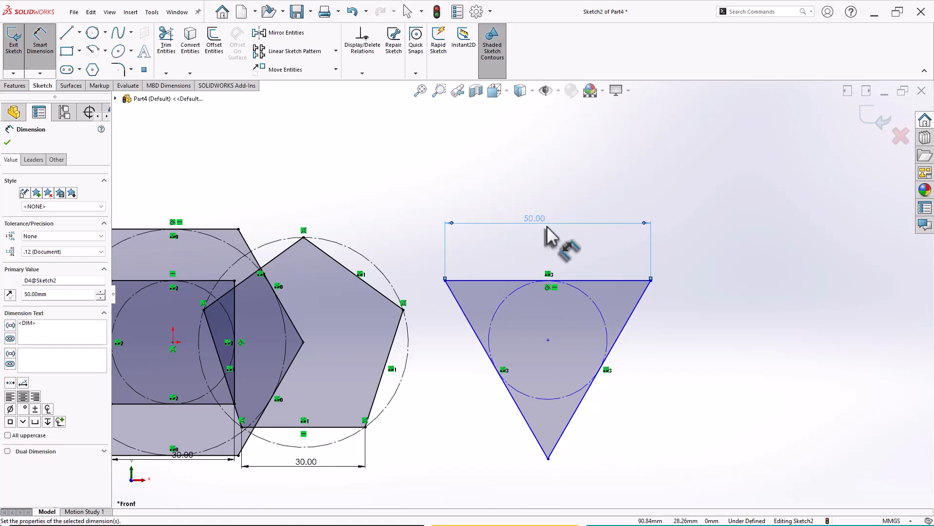
key(f)
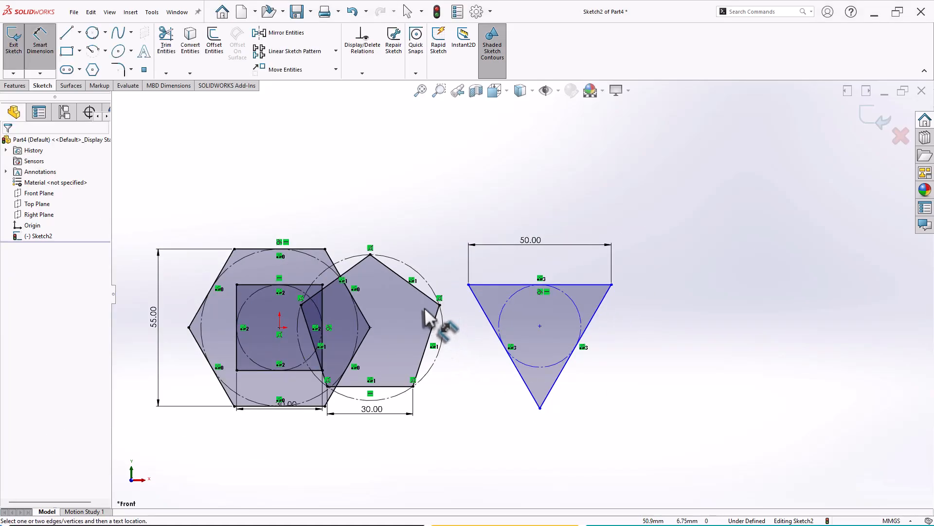
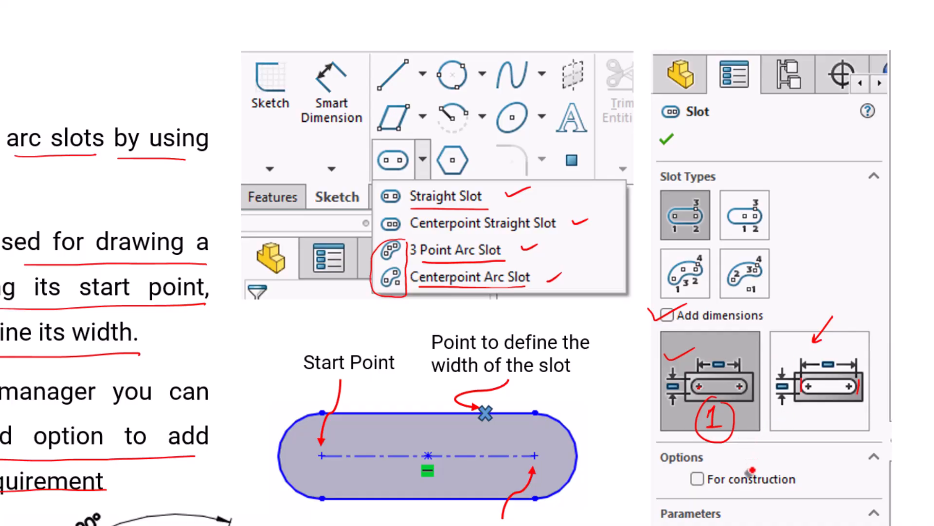
drag(718, 489, 791, 485)
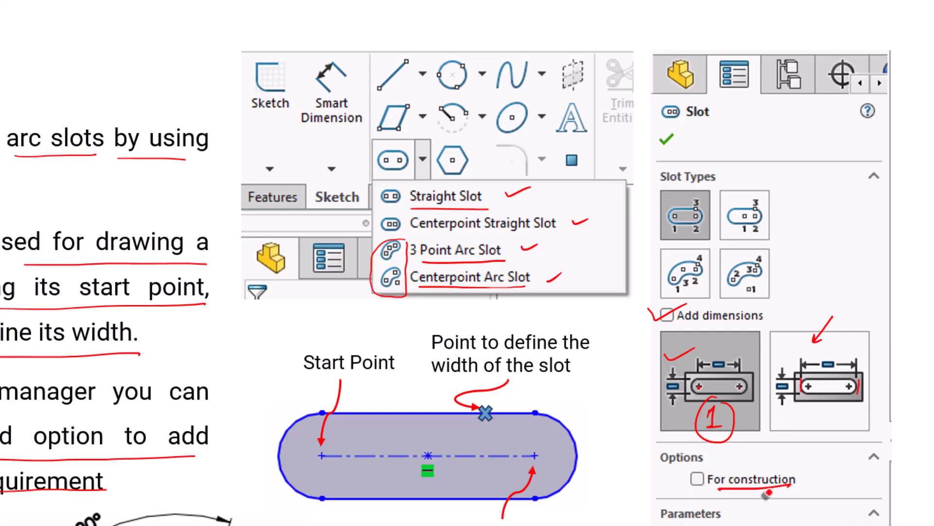
drag(686, 475, 728, 458)
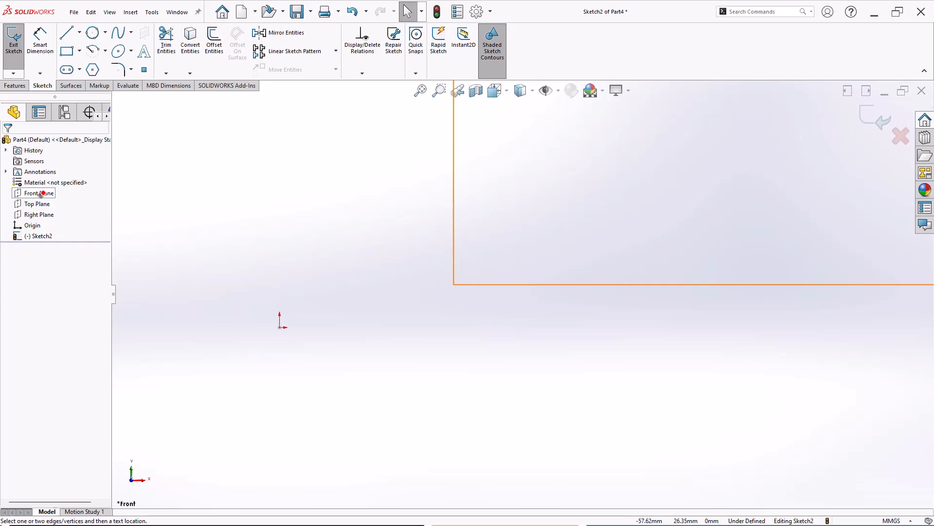
Step: Sketch a horizontal straight slot from the origin with centre-to-centre dimensions added, about 43.4 mm between centres and 25.4 mm wide
click(80, 70)
click(80, 70)
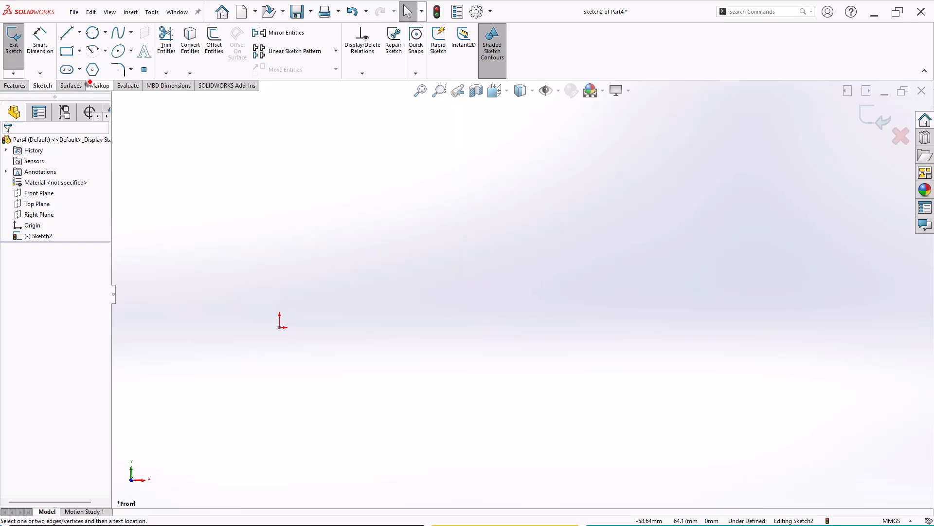
click(80, 70)
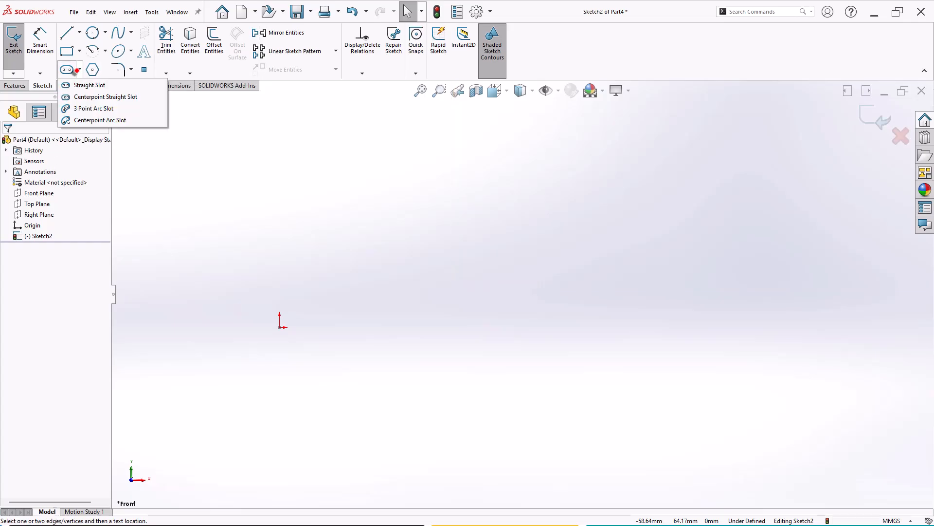
click(104, 86)
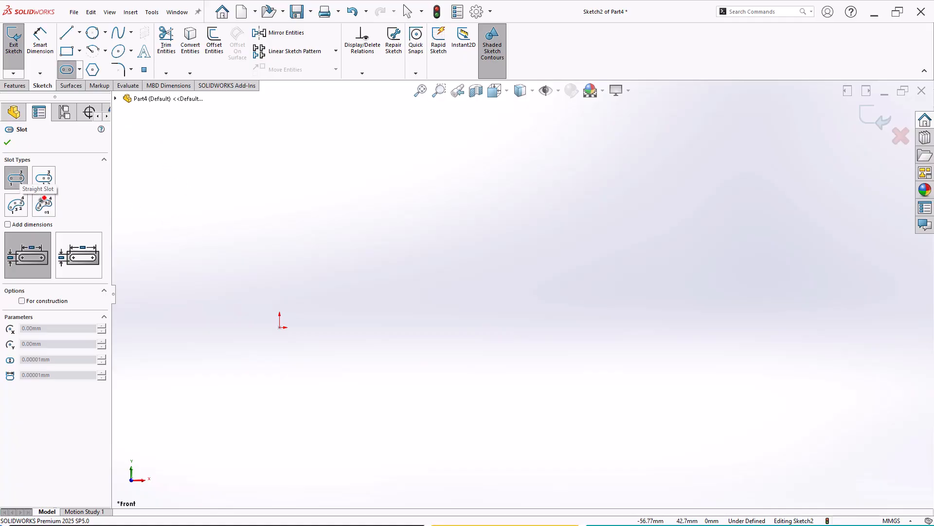
click(7, 224)
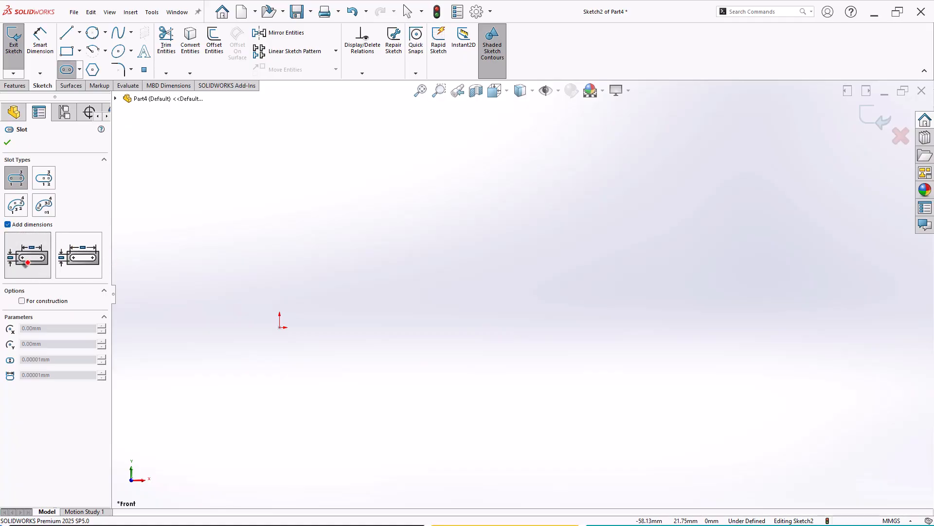
click(29, 260)
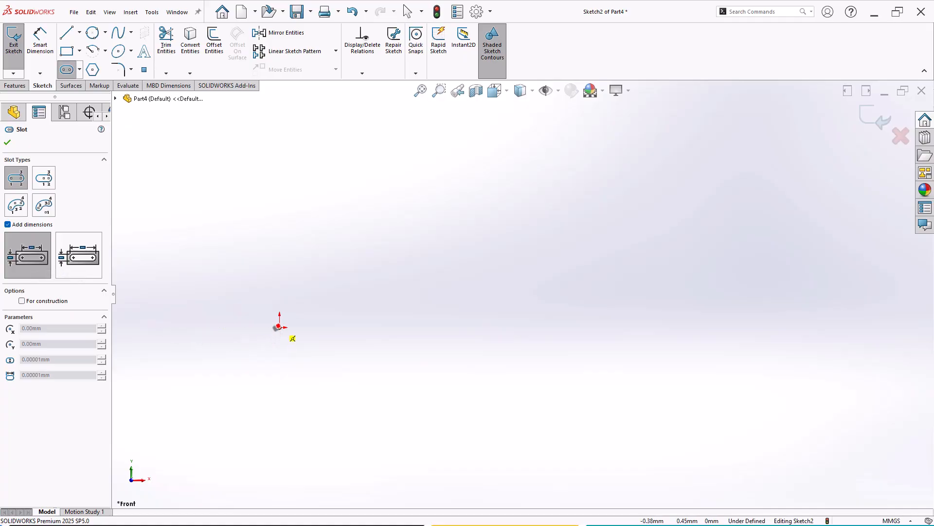
click(280, 327)
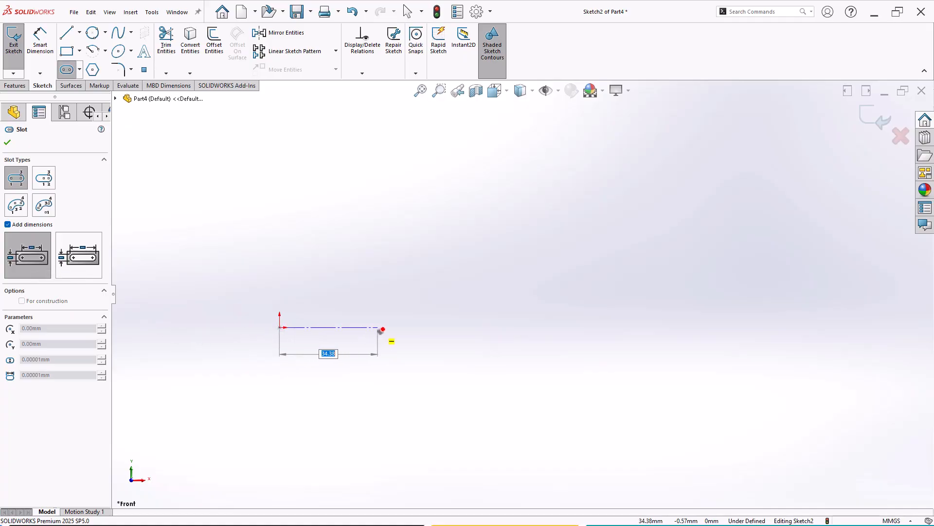
click(403, 328)
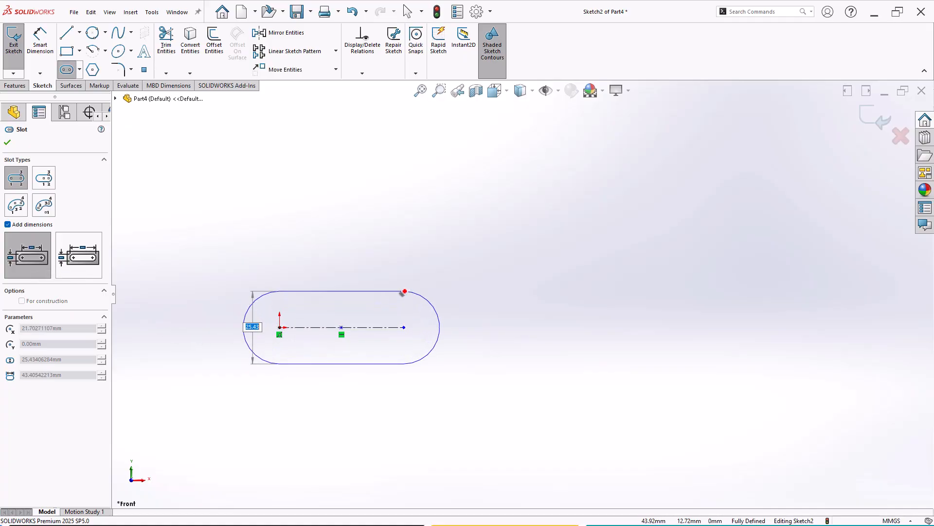
click(421, 290)
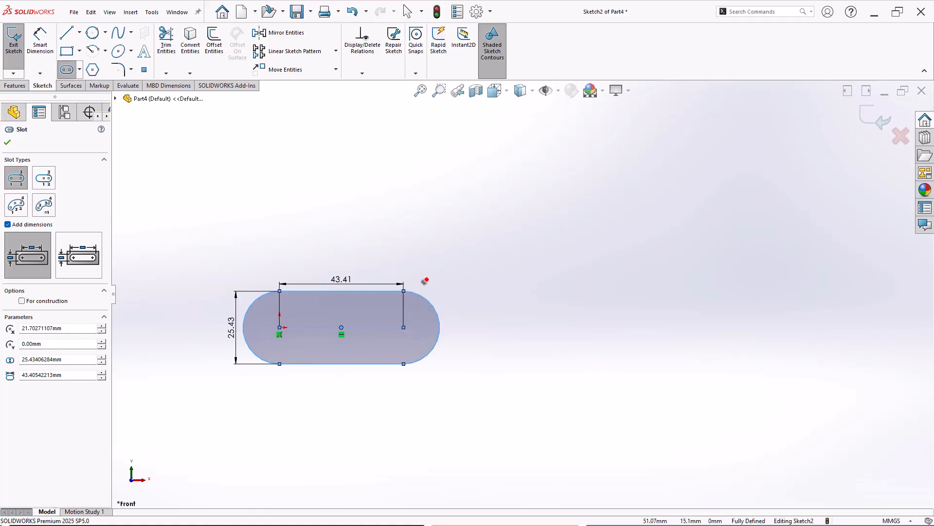
key(Escape)
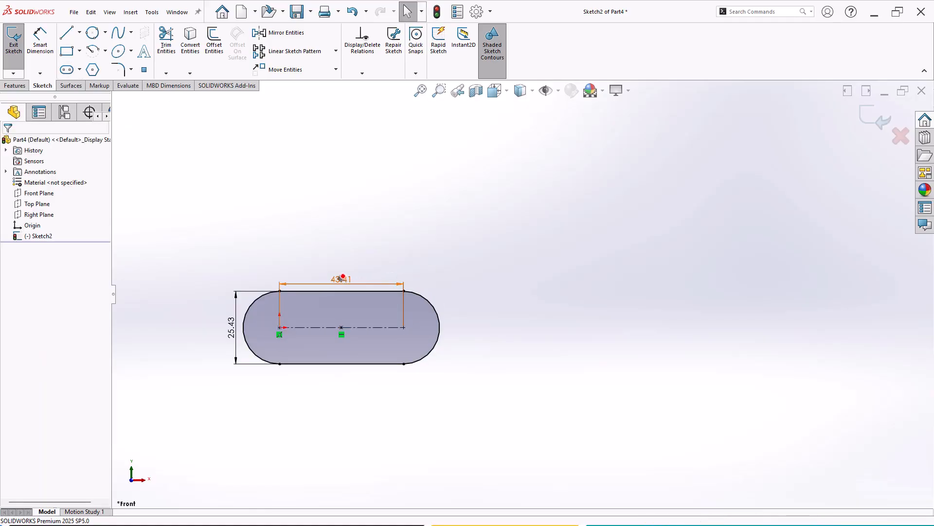
Step: Set the slot's centre-to-centre length to 60 mm and its width to 20 mm
double_click(392, 277)
text(60)
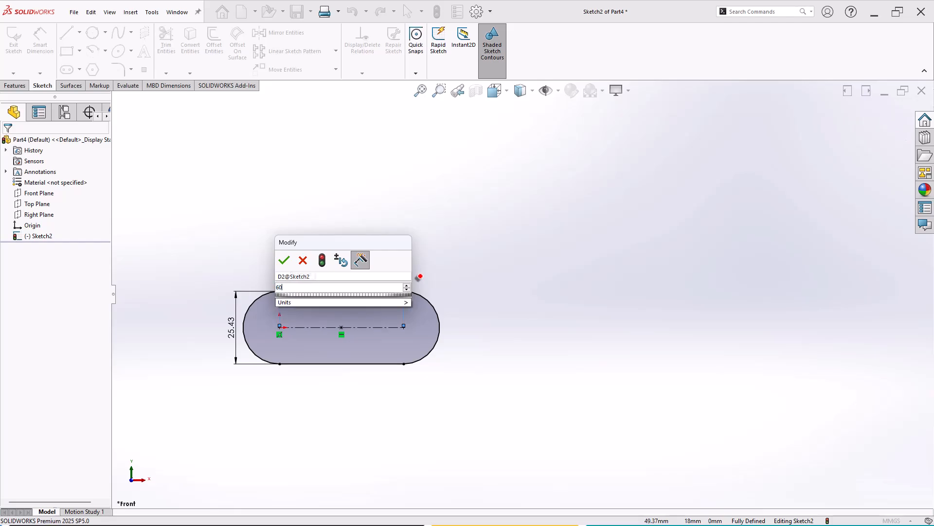
key(Return)
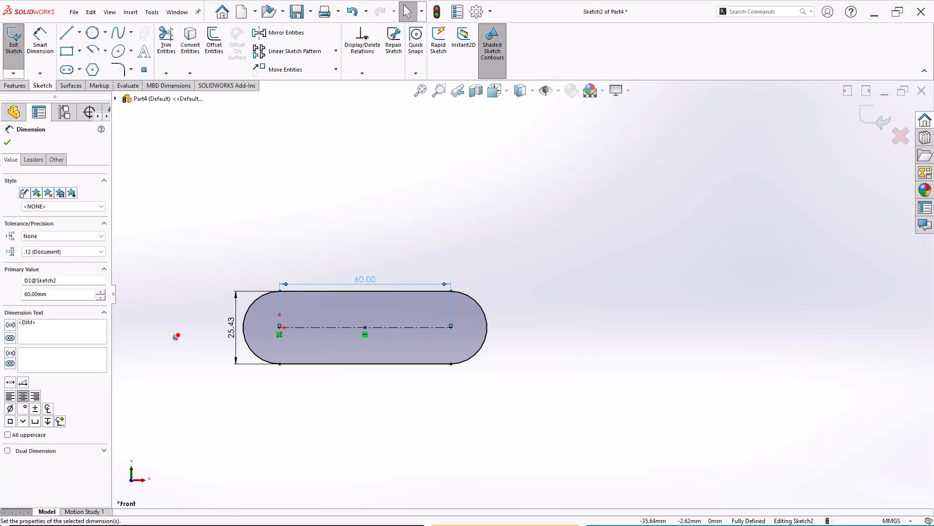
double_click(232, 327)
text(20)
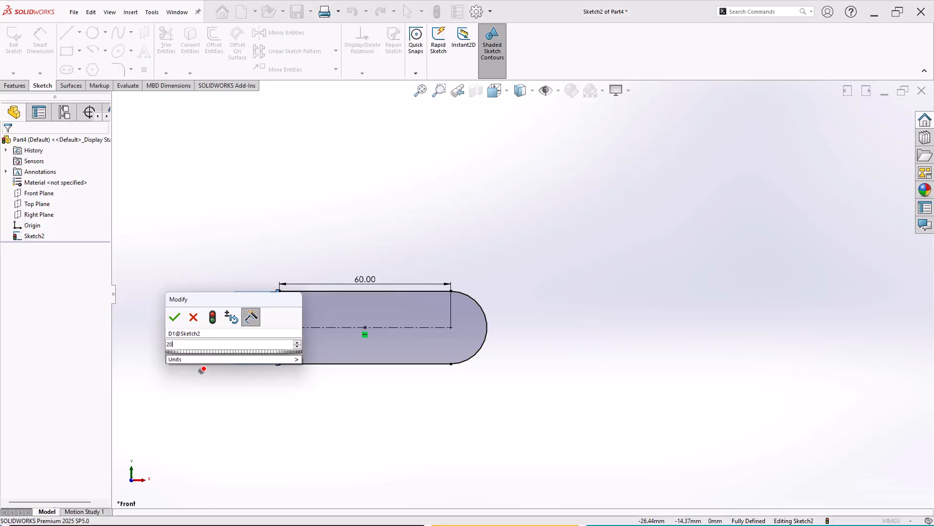
key(Return)
click(204, 390)
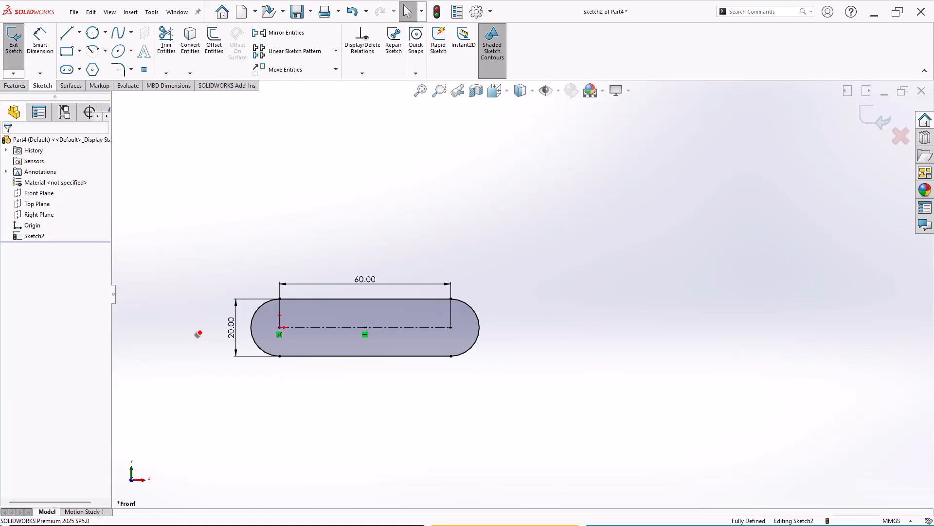
Step: Sketch a straight slot vertically down from the origin with overall-length dimensions added, about 77.8 mm long and 26.2 mm wide
click(79, 69)
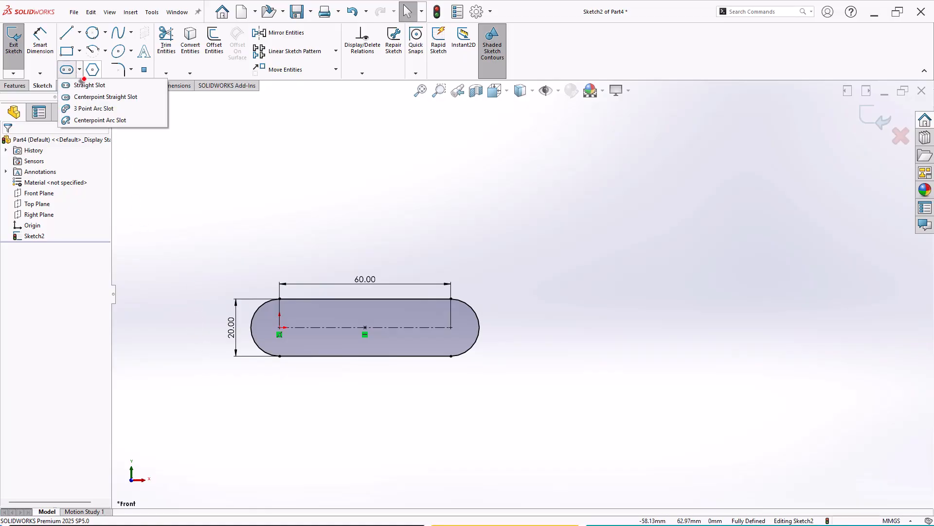
click(92, 84)
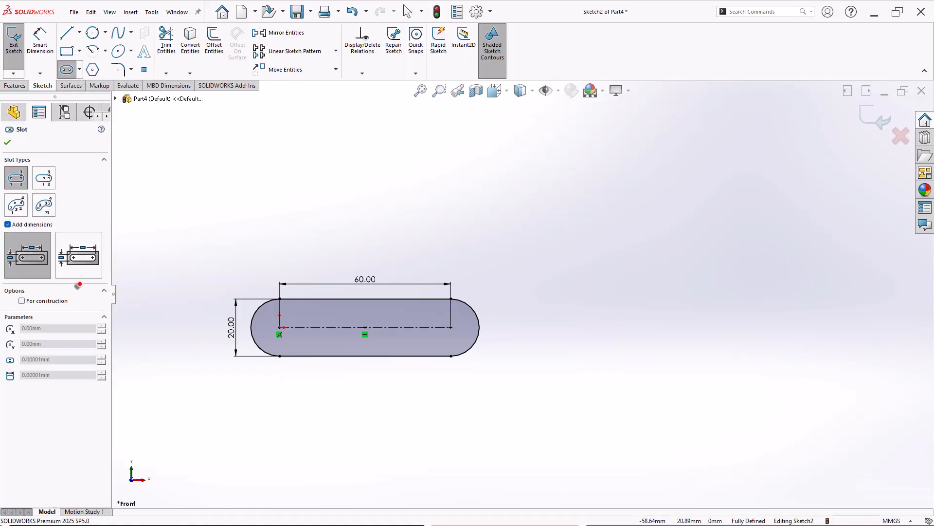
click(82, 257)
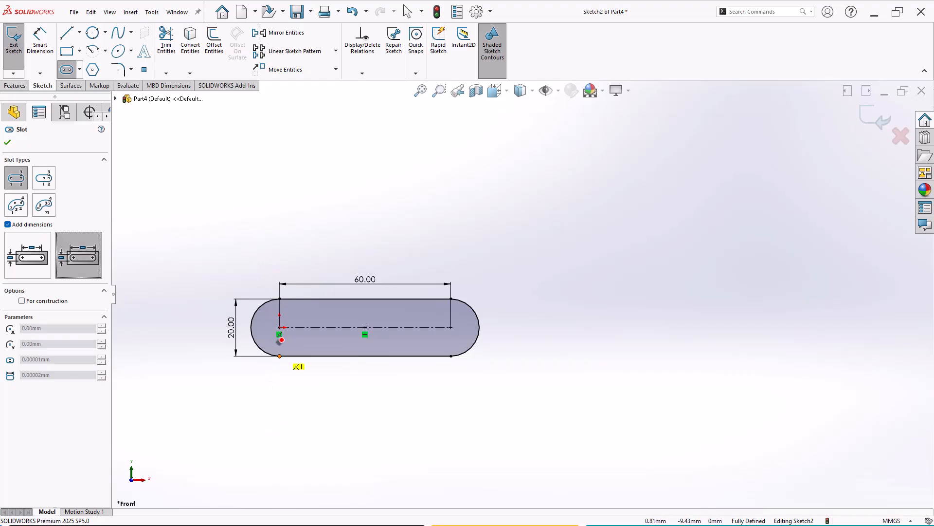
click(279, 327)
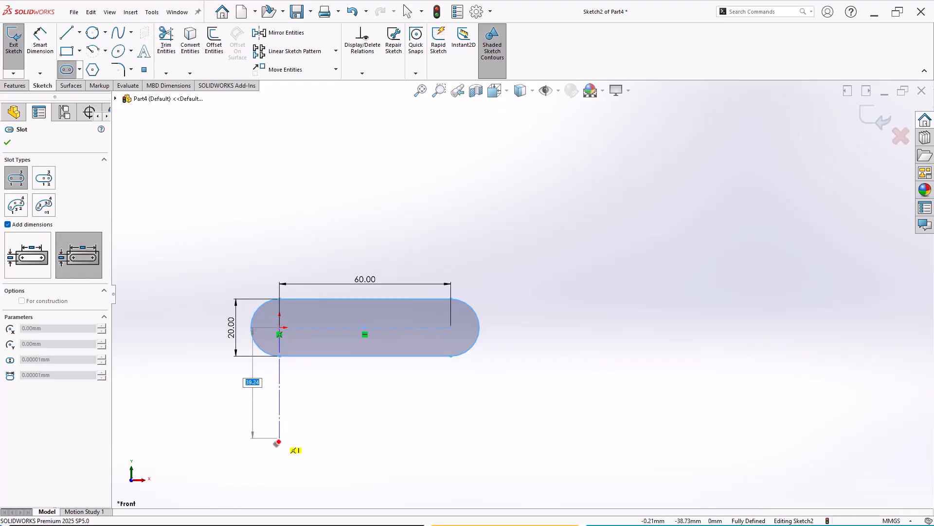
click(280, 475)
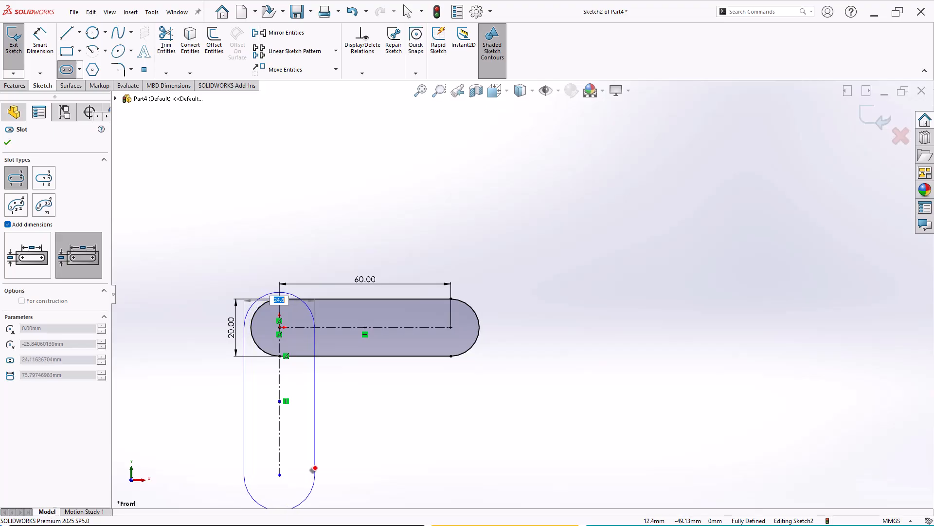
click(317, 482)
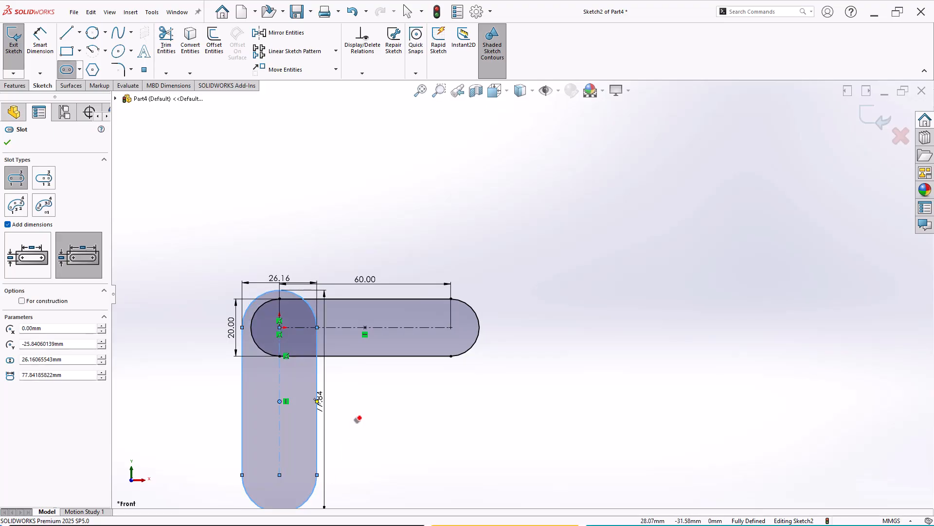
key(Escape)
Step: Move the vertical slot's overall length dimension farther away from its outline
scroll(358, 415, up, 1)
scroll(376, 385, down, 2)
scroll(381, 378, up, 1)
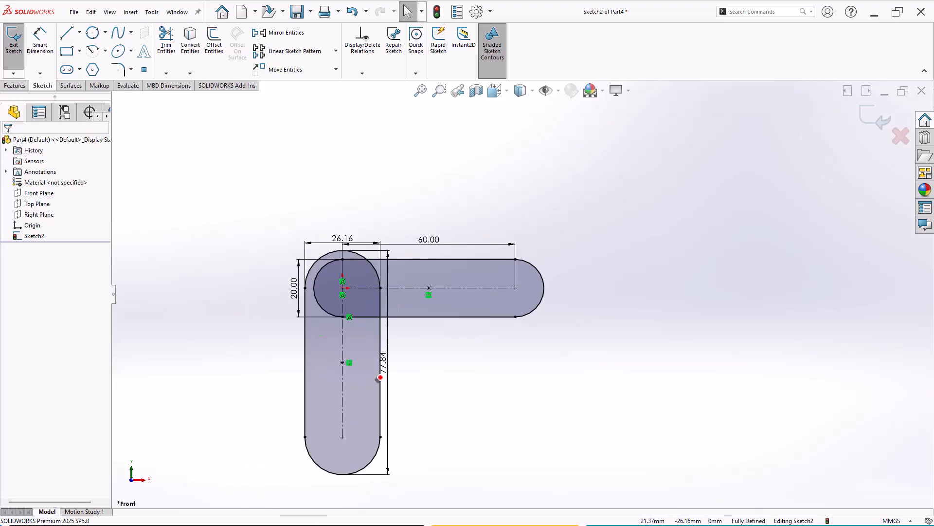
drag(384, 367, 432, 365)
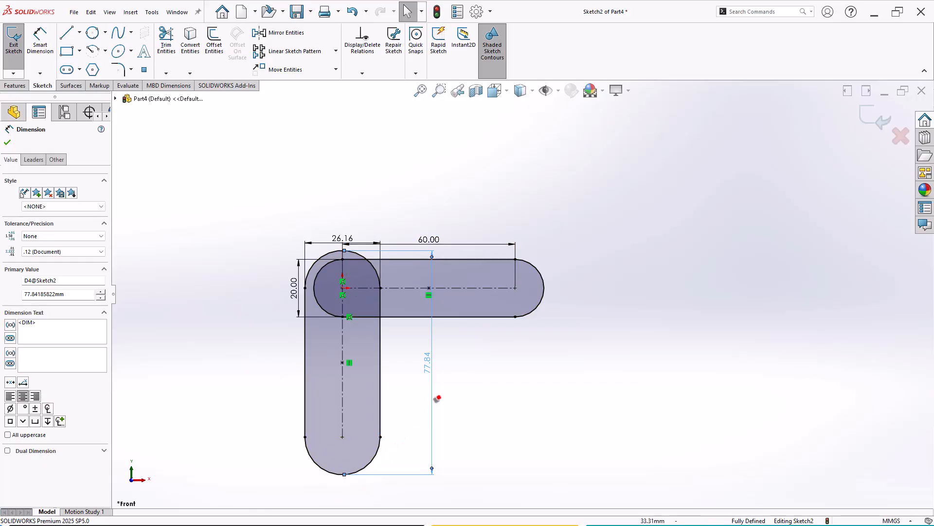
scroll(438, 394, up, 1)
ctrl+middle_drag(441, 391, 457, 373)
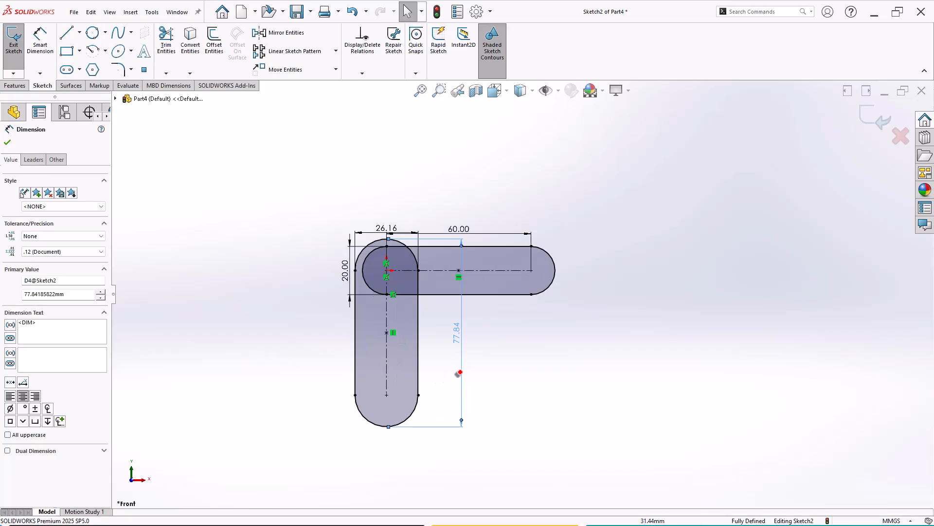
Step: Delete the vertical slot together with its dimensions, keeping the horizontal slot
mouse_move(434, 394)
mouse_down()
mouse_move(326, 421)
mouse_move(334, 420)
mouse_up()
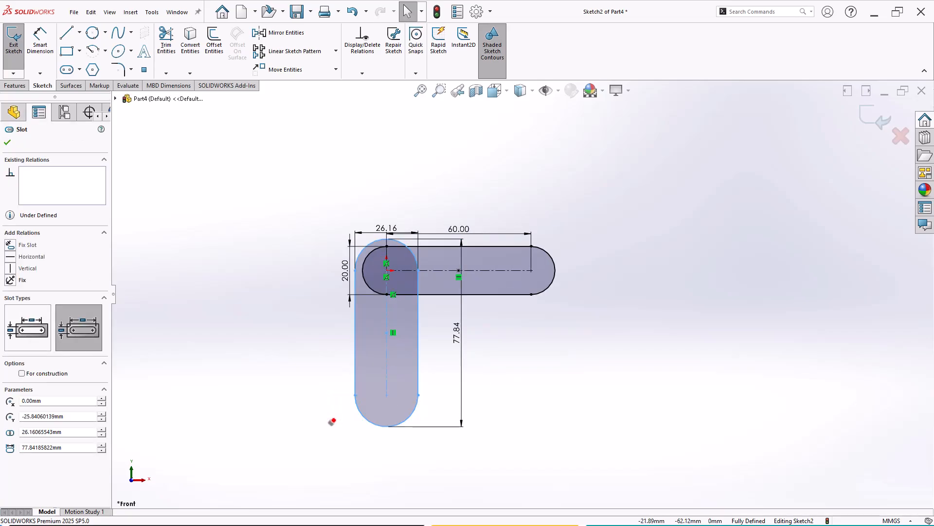
key(Delete)
click(437, 268)
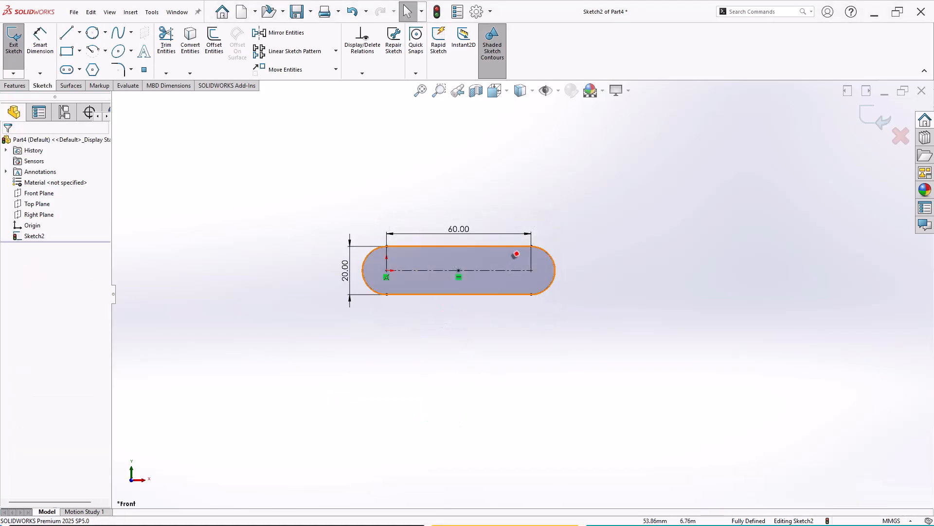
scroll(411, 240, down, 3)
click(80, 69)
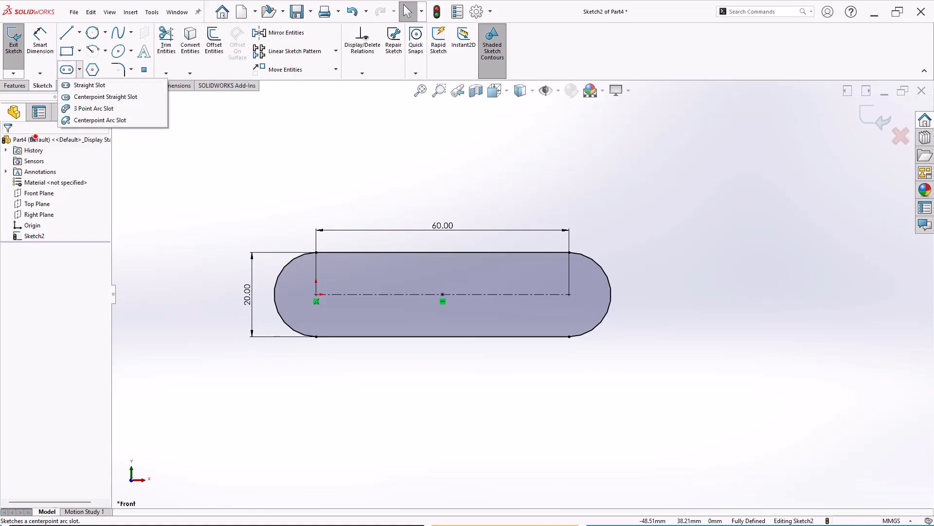
click(78, 85)
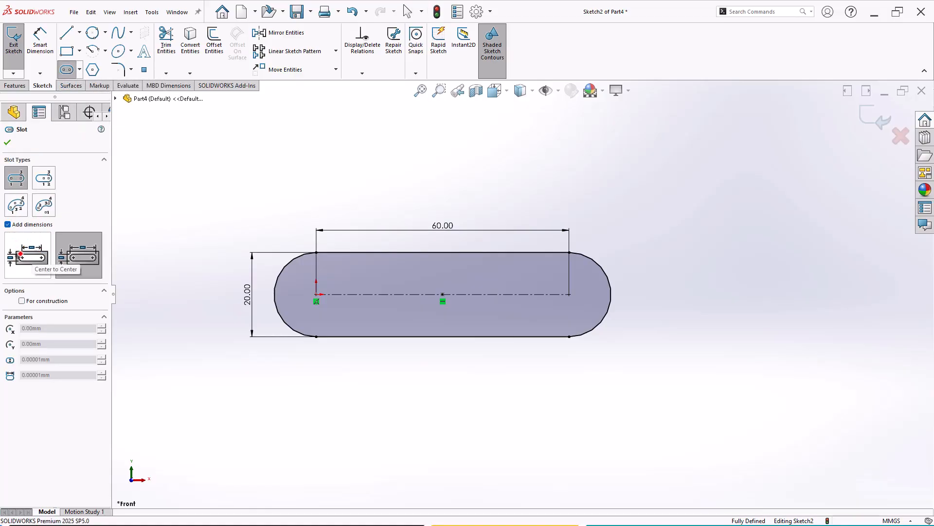
key(Escape)
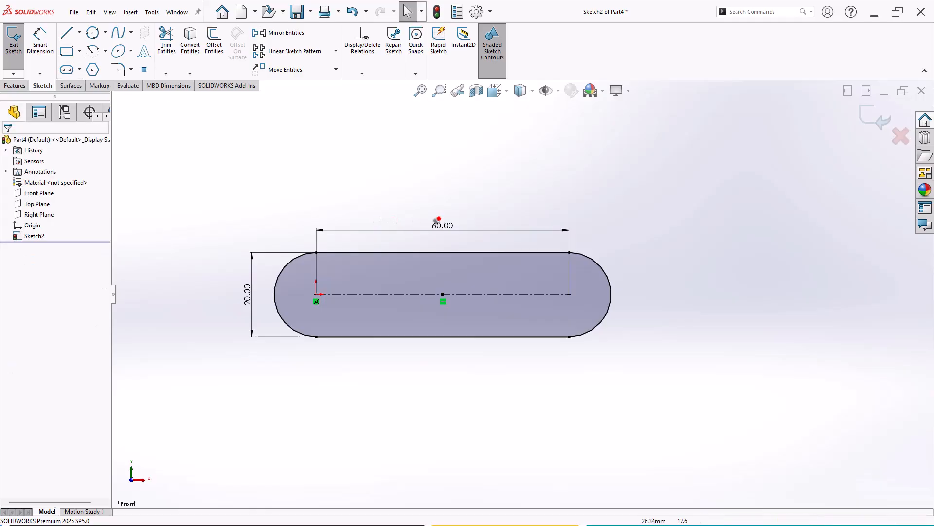
Step: Replace the horizontal slot's centre-to-centre dimension with an overall length dimension measured between the outer extremes of its two end arcs
click(432, 237)
key(Delete)
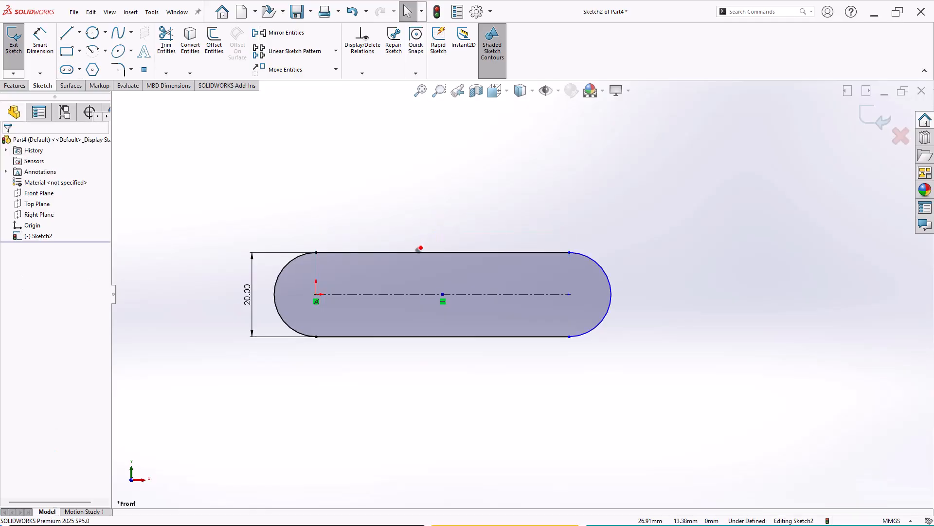
click(610, 294)
click(40, 46)
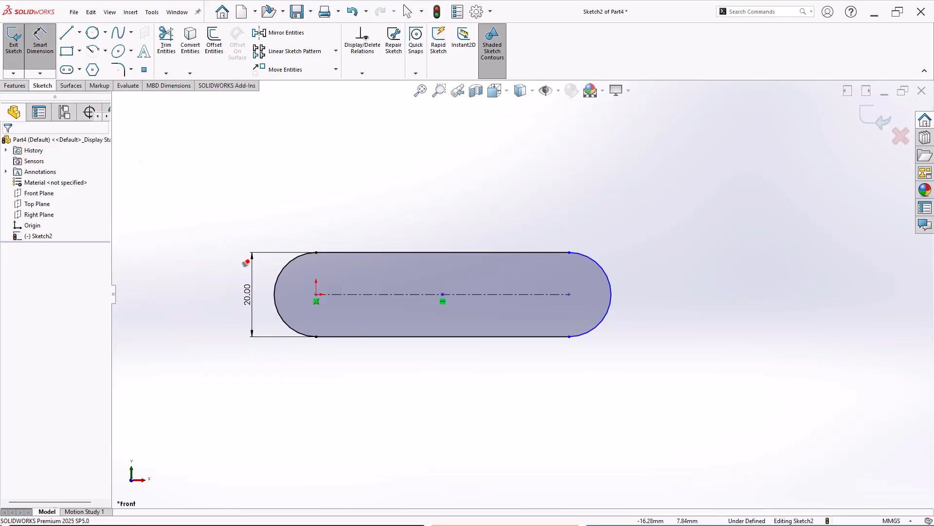
shift+click(298, 266)
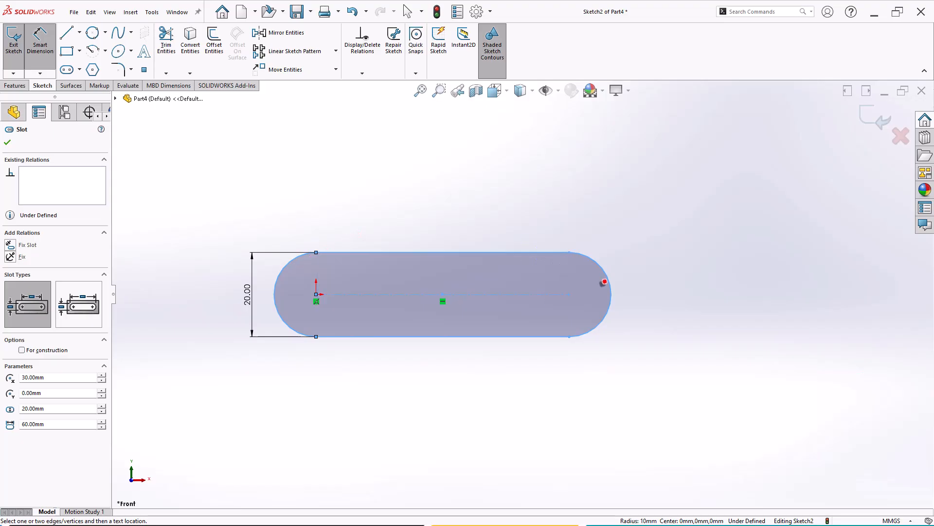
shift+click(604, 284)
click(436, 204)
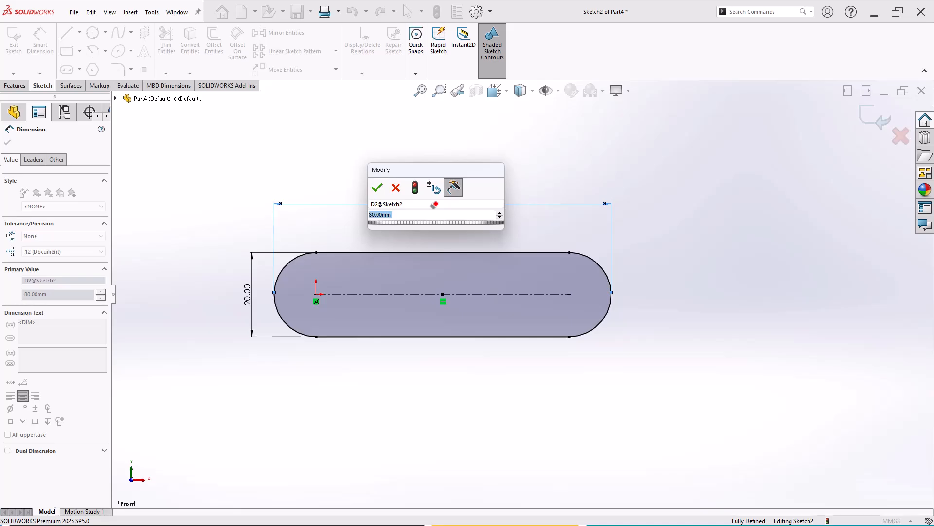
click(377, 188)
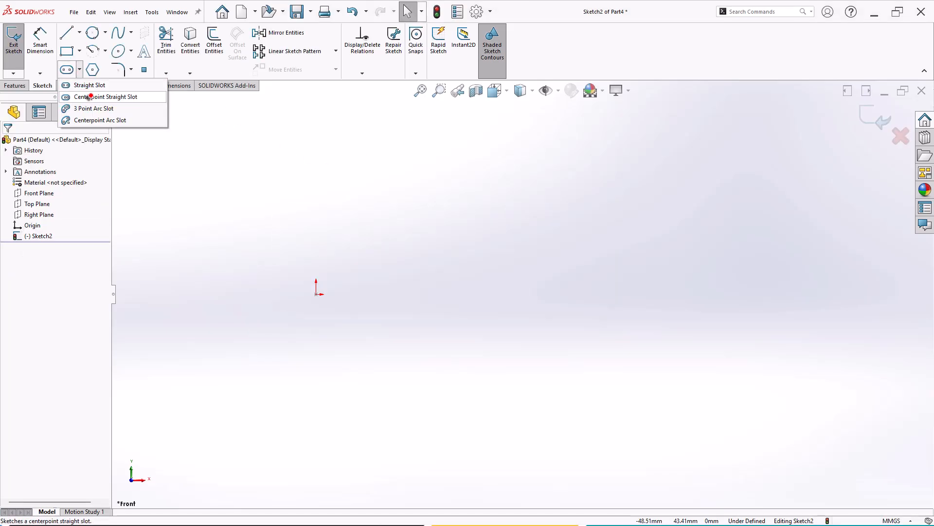
Step: Sketch a horizontal centerpoint straight slot centred on the origin with centre-to-centre dimensions added, about 43.7 mm between centres and 15.9 mm wide
click(90, 97)
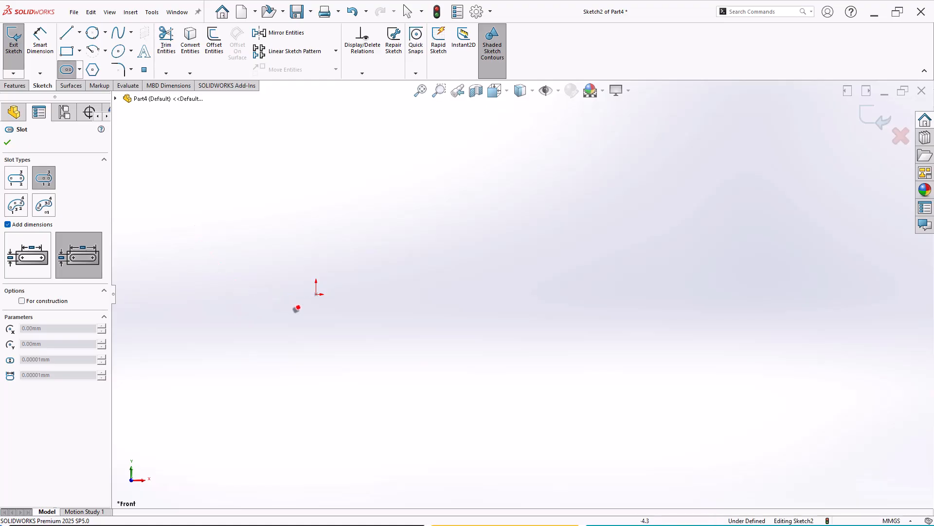
click(17, 261)
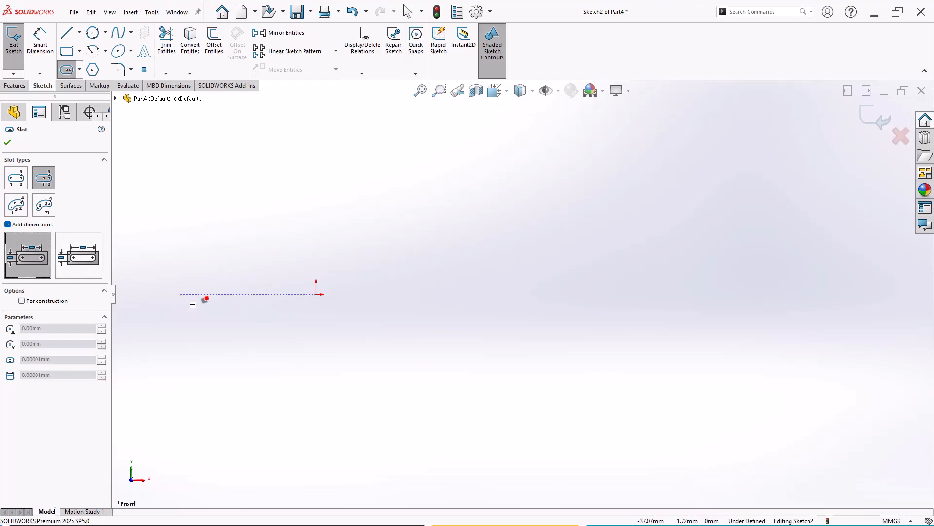
click(316, 295)
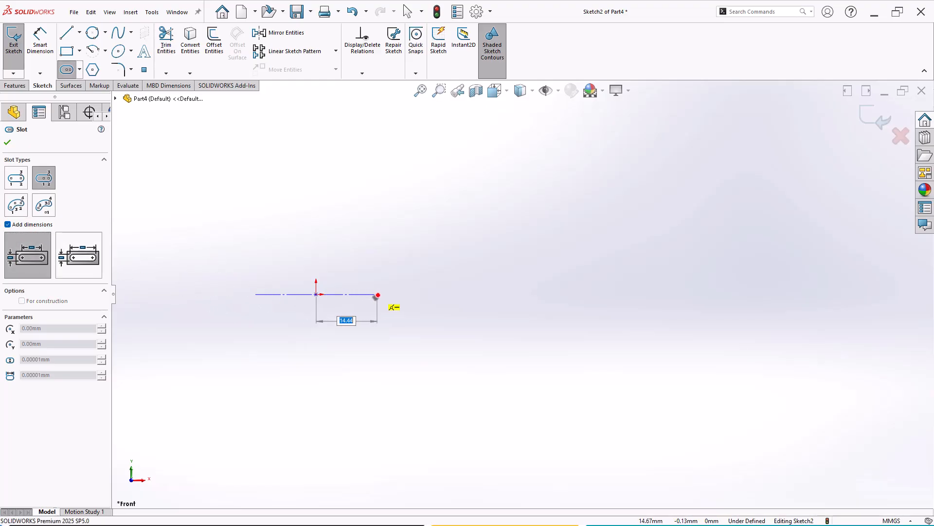
click(408, 295)
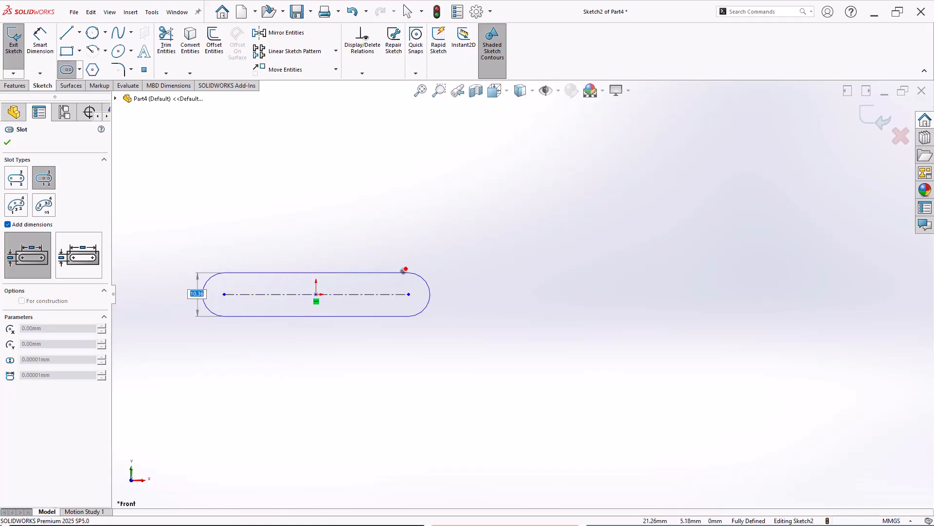
click(403, 260)
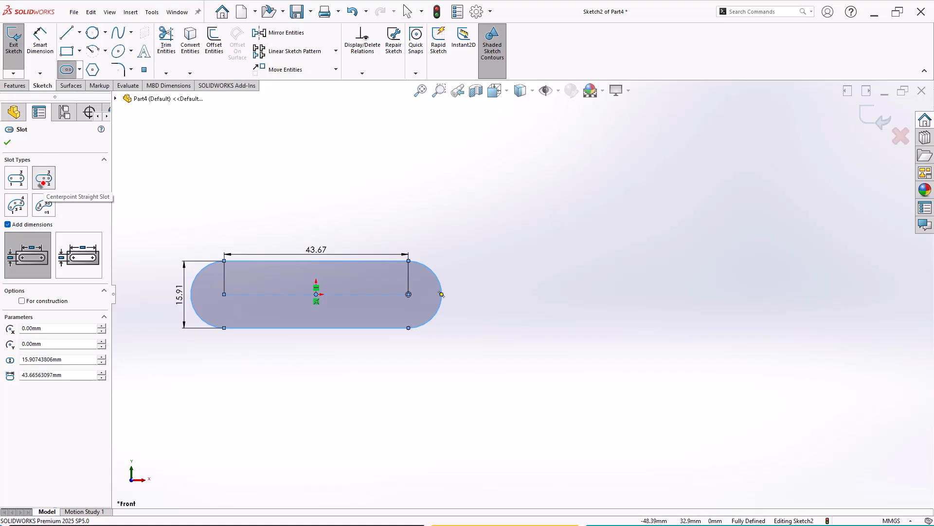
Step: Delete the centerpoint straight slot together with its dimensions
key(Escape)
drag(146, 199, 463, 355)
key(Delete)
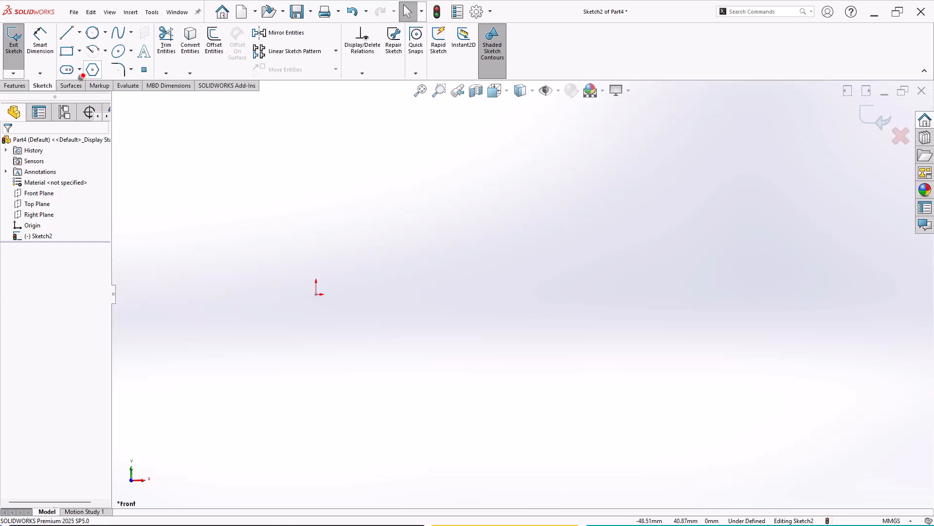
Step: Sketch a 3 point arc slot above the origin with dimensions added, about 23 mm centreline radius, 90° sweep and 10.2 mm width
click(81, 72)
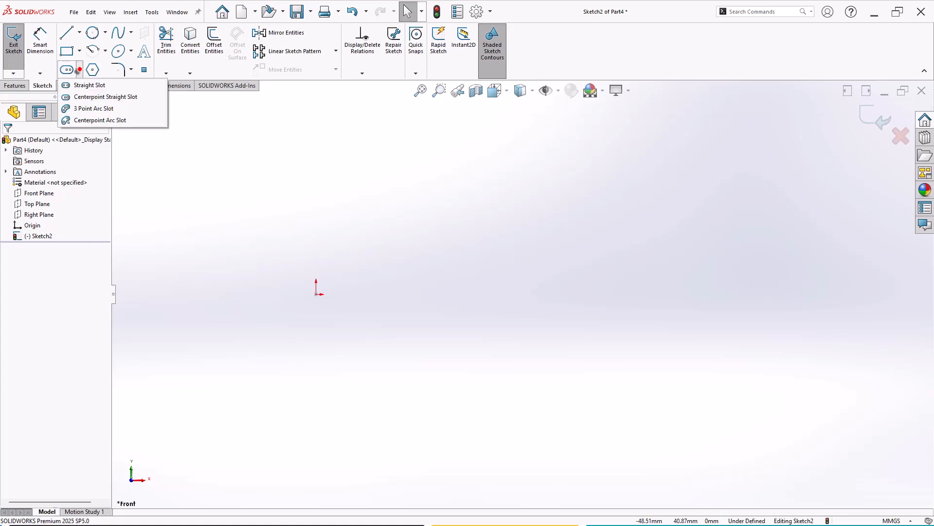
click(92, 109)
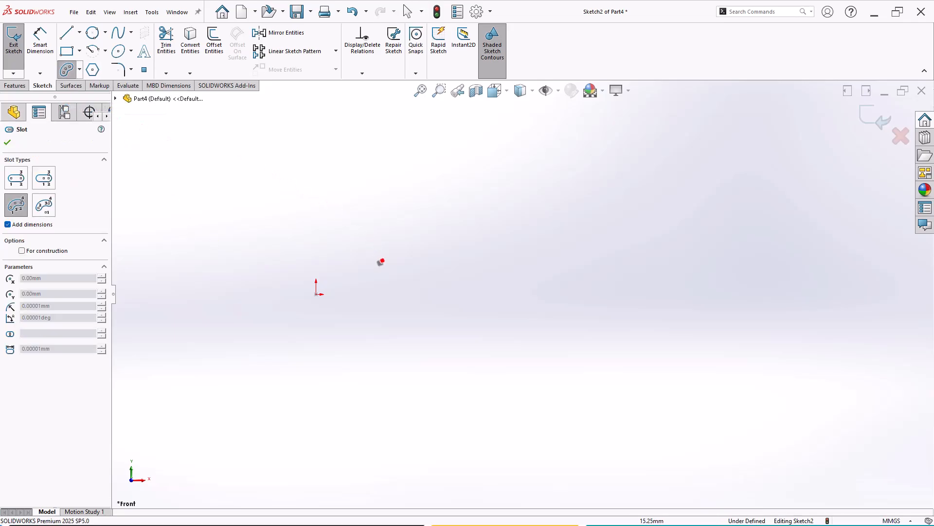
click(426, 237)
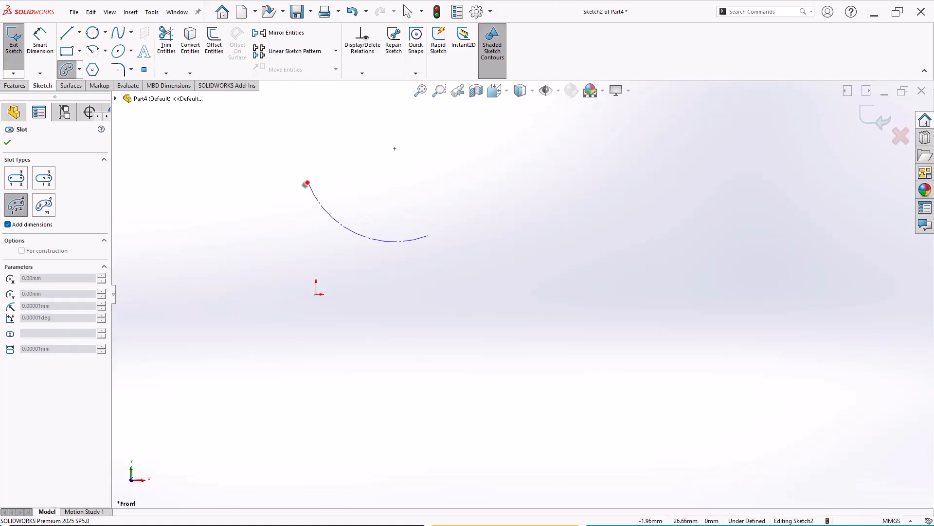
click(304, 180)
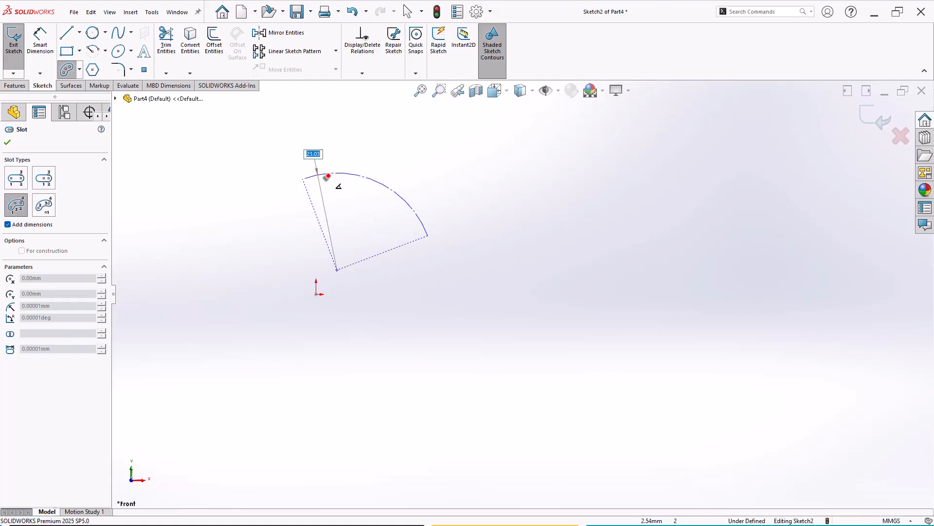
click(374, 180)
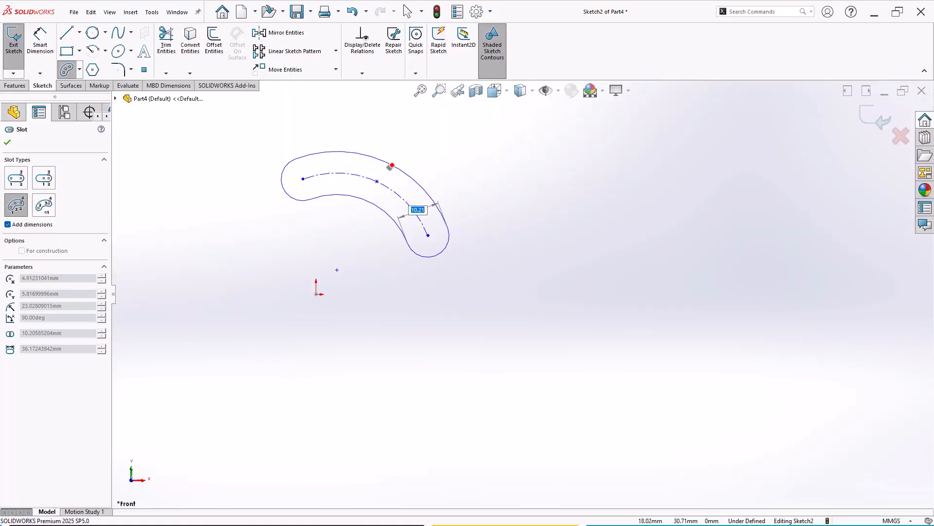
click(393, 165)
scroll(433, 171, up, 3)
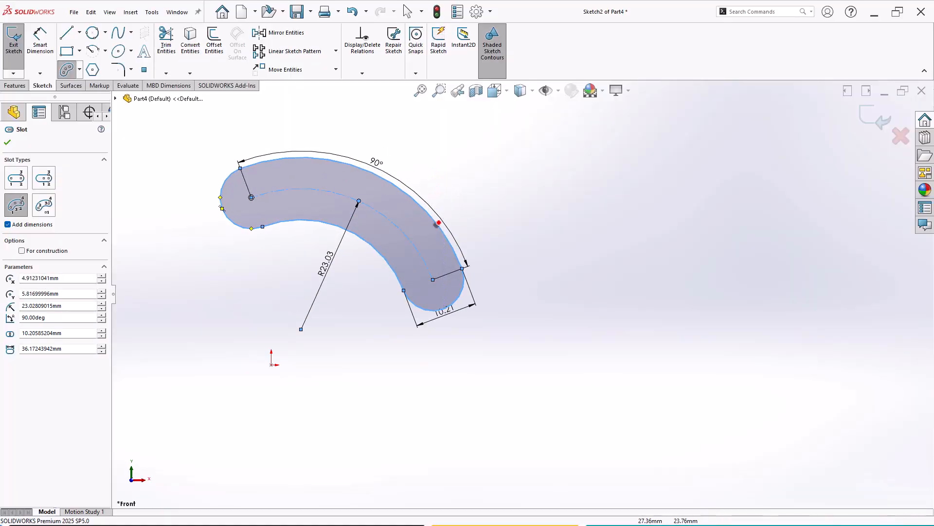
Step: Make the arc slot's centre point coincident with the origin
key(Escape)
drag(301, 329, 272, 364)
click(333, 383)
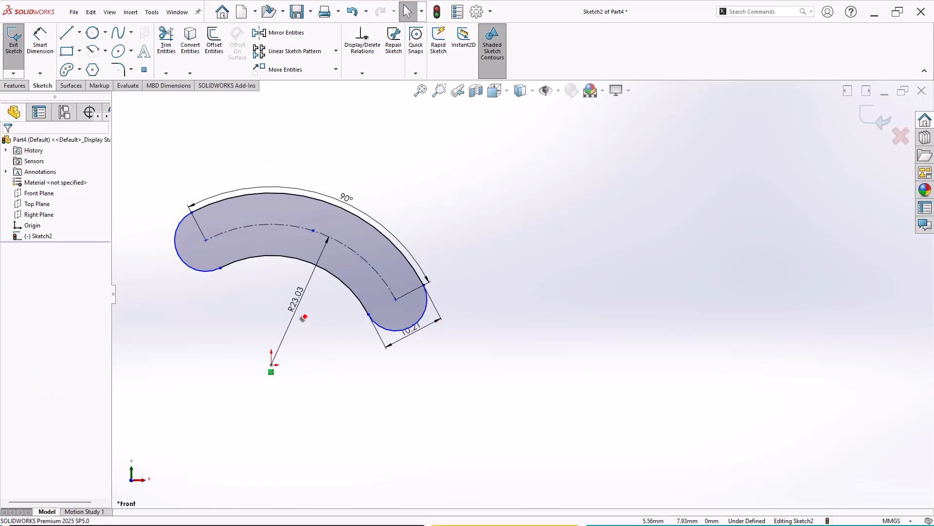
Step: Move the arc slot's width dimension farther from the outline and set the width to 10 mm
scroll(296, 288, down, 1)
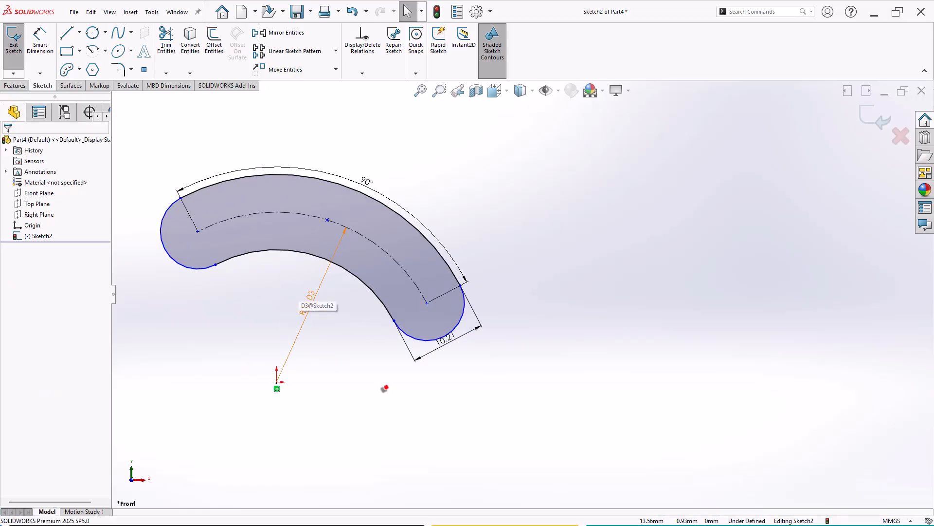
click(449, 356)
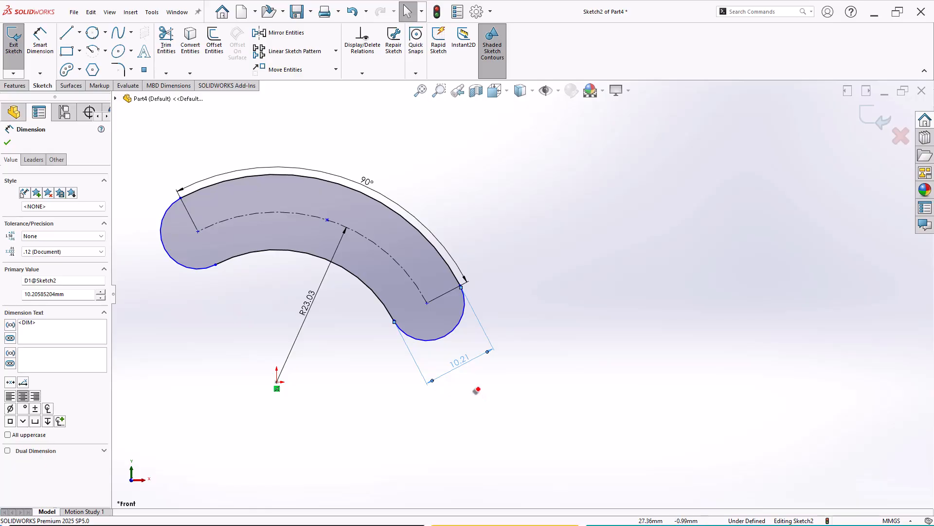
double_click(459, 360)
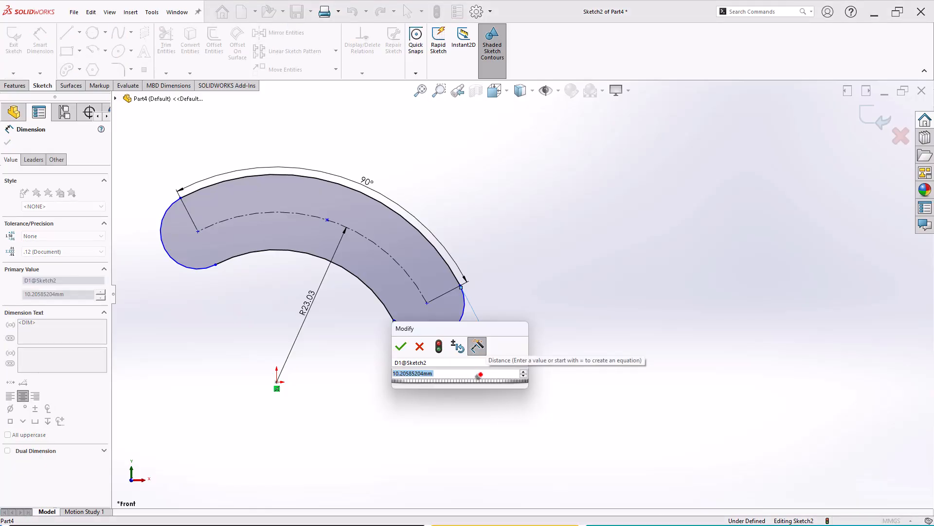
text(10)
key(Return)
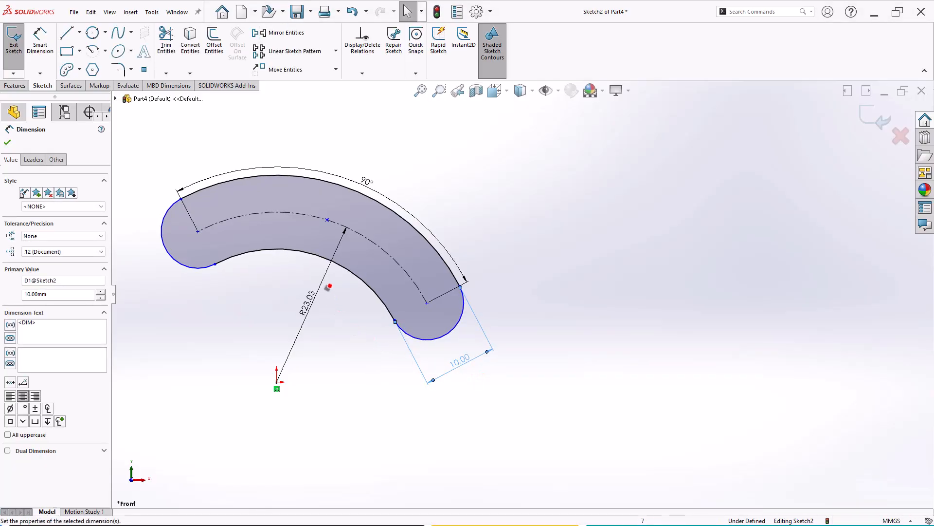
Step: Set the arc slot's centreline radius to 25 mm and its sweep angle to 60°
double_click(307, 303)
text(25)
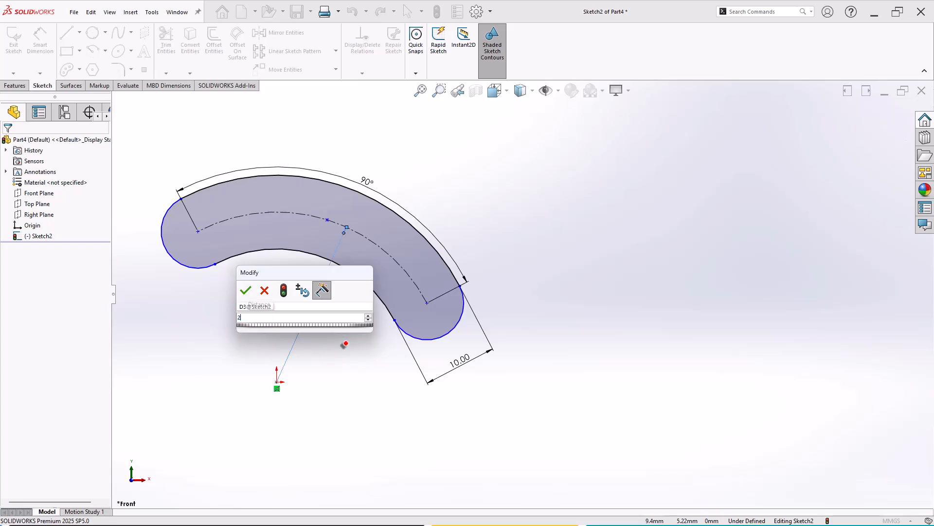
key(Return)
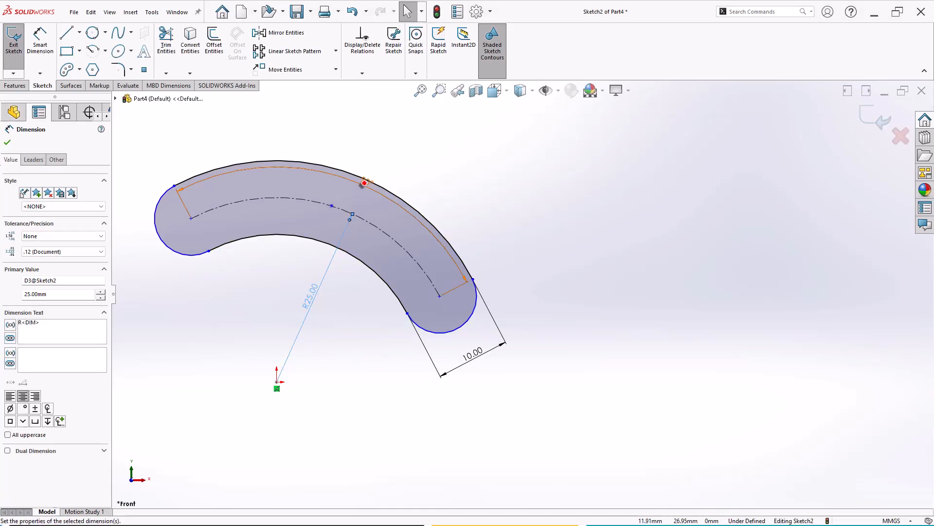
double_click(366, 181)
text(60)
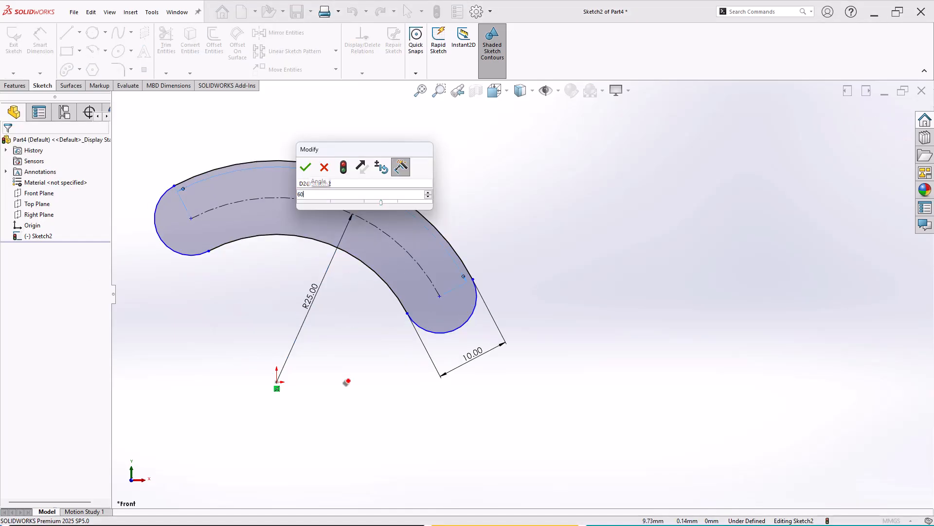
key(Return)
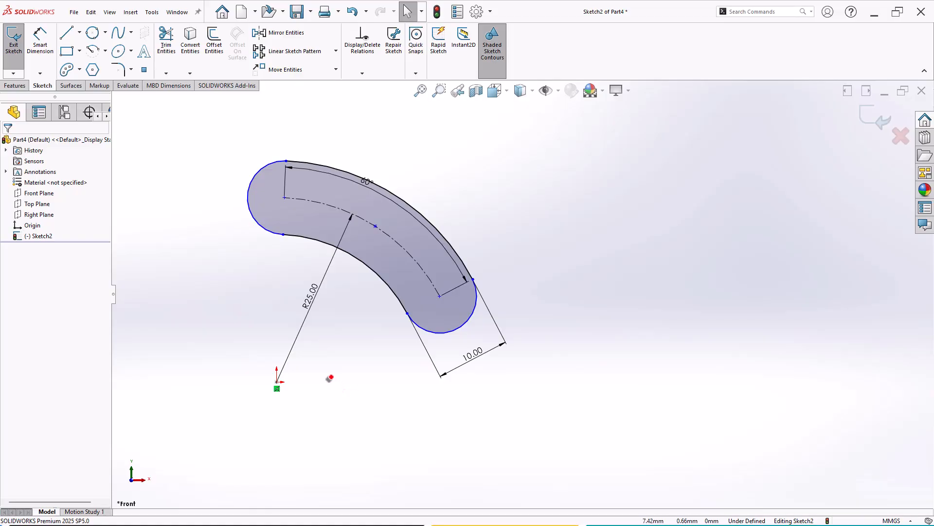
Step: Rotate the arc slot about the origin until the midpoint of its centreline arc lies directly above the origin
drag(440, 296, 403, 188)
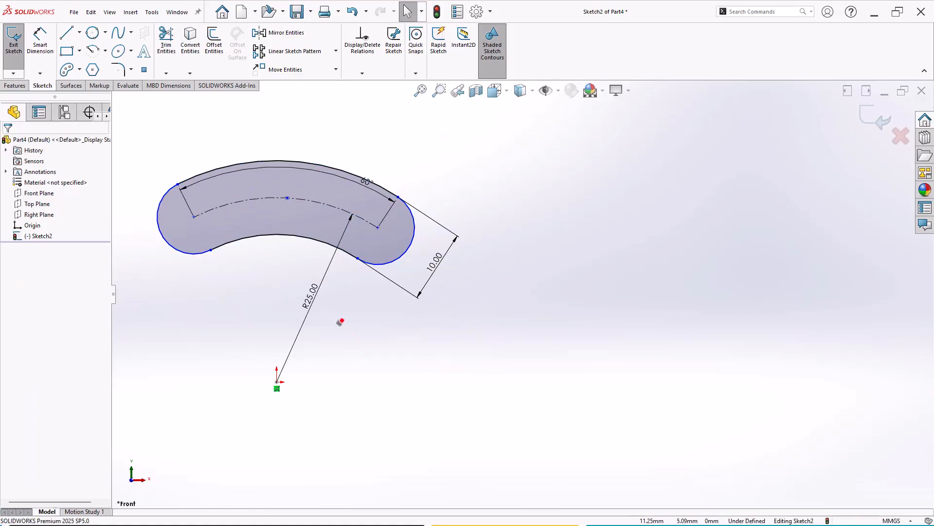
click(288, 201)
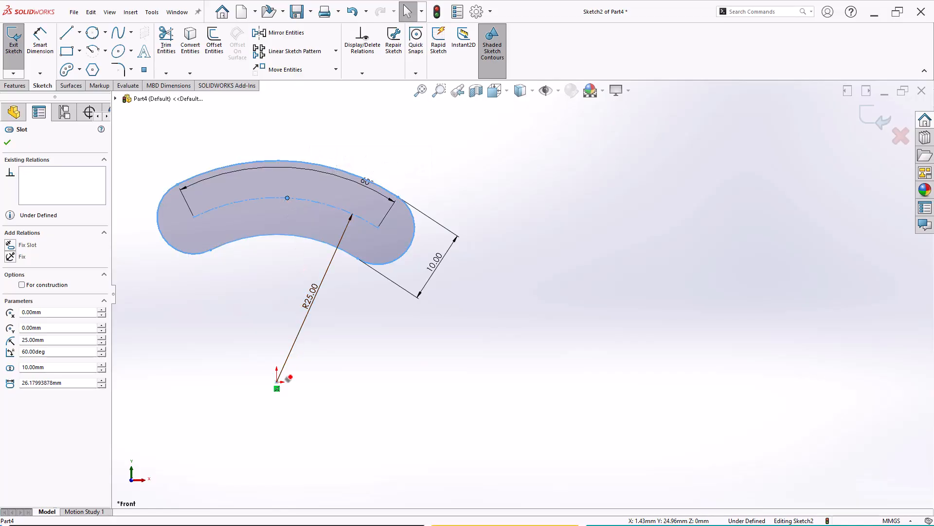
ctrl+click(277, 382)
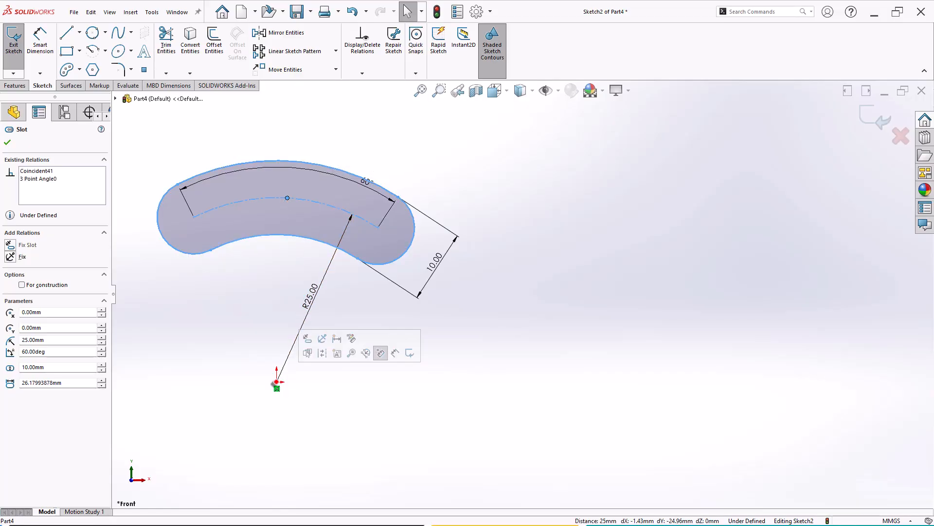
click(341, 386)
drag(287, 197, 277, 197)
click(342, 344)
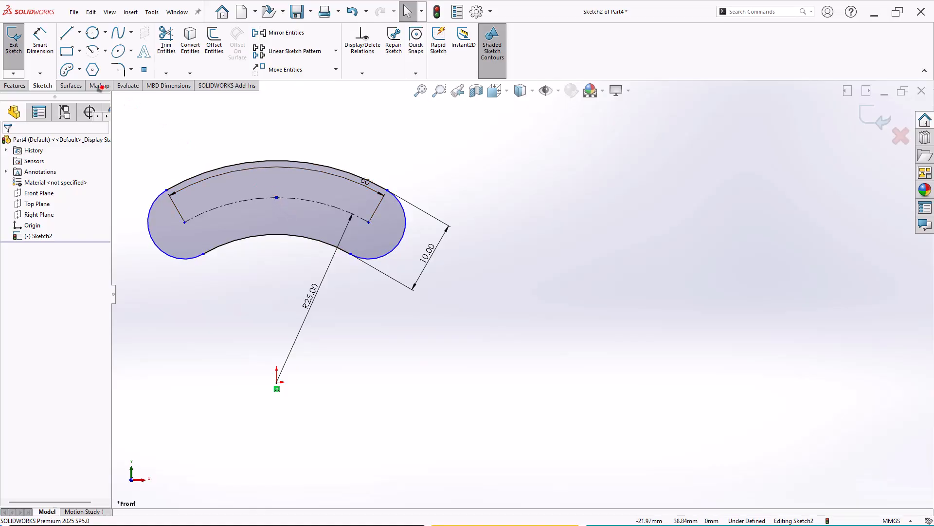
Step: Draw a vertical centerline from the midpoint of the slot's centreline arc to the origin
click(79, 32)
click(86, 58)
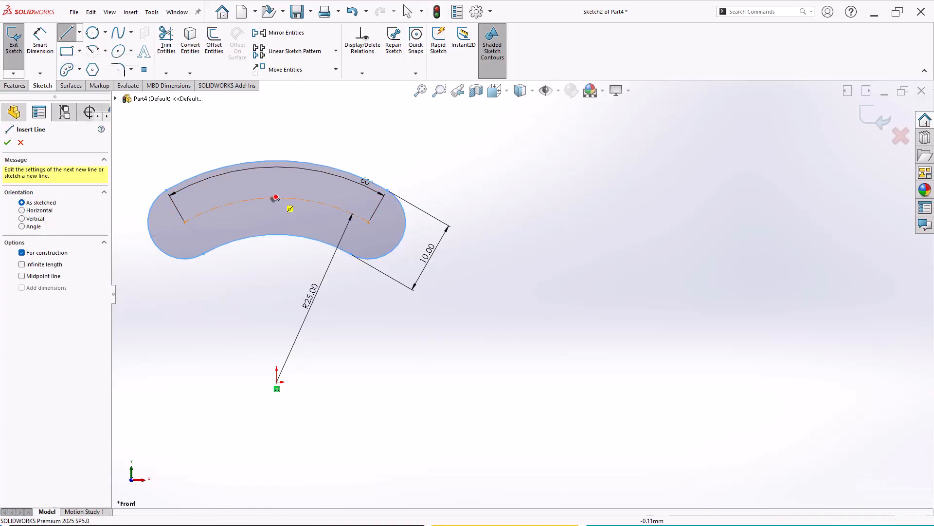
click(277, 197)
click(277, 381)
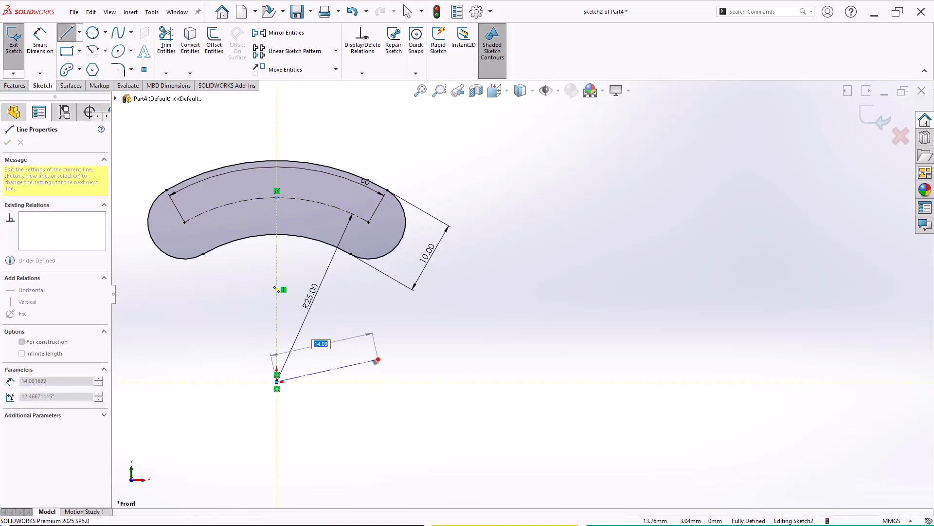
key(Escape)
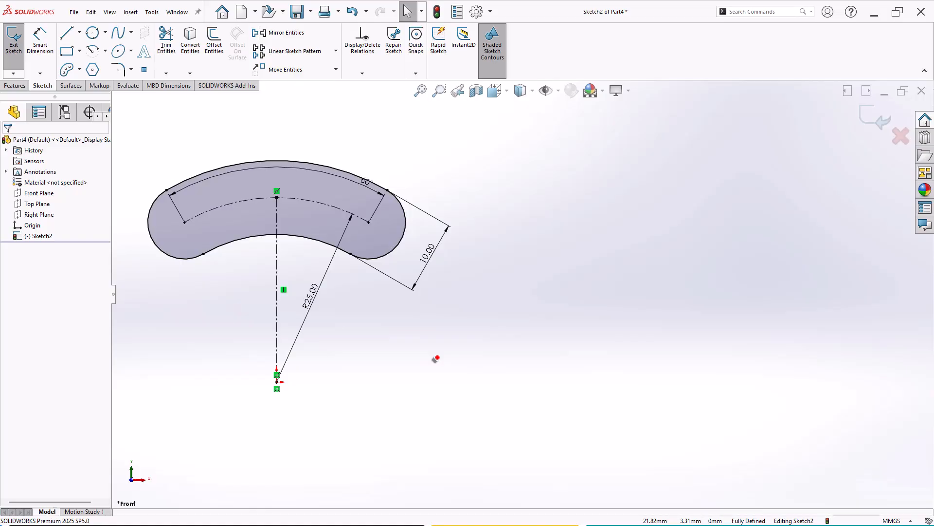
Step: Sketch a centerpoint arc slot beside the first one with dimensions added, about 19.1 mm centreline radius, 64.7° sweep and 6.1 mm width
click(79, 70)
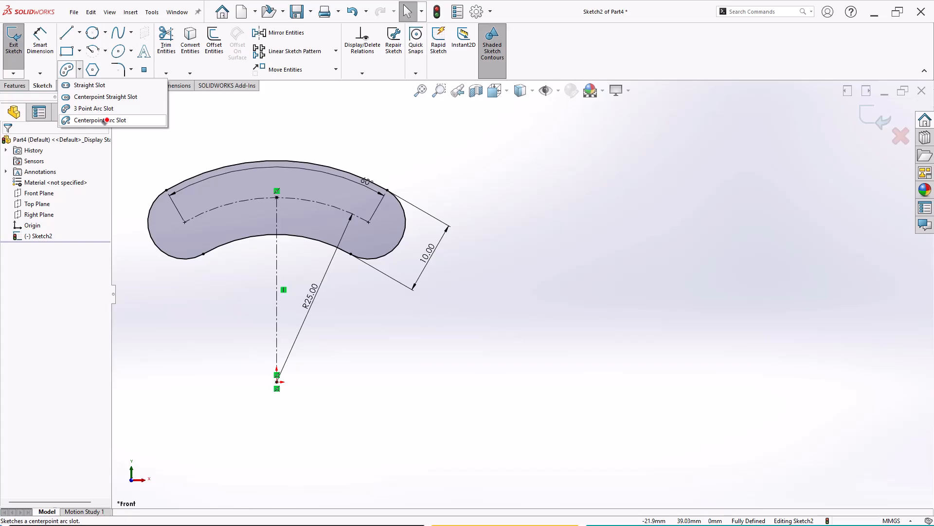
click(130, 121)
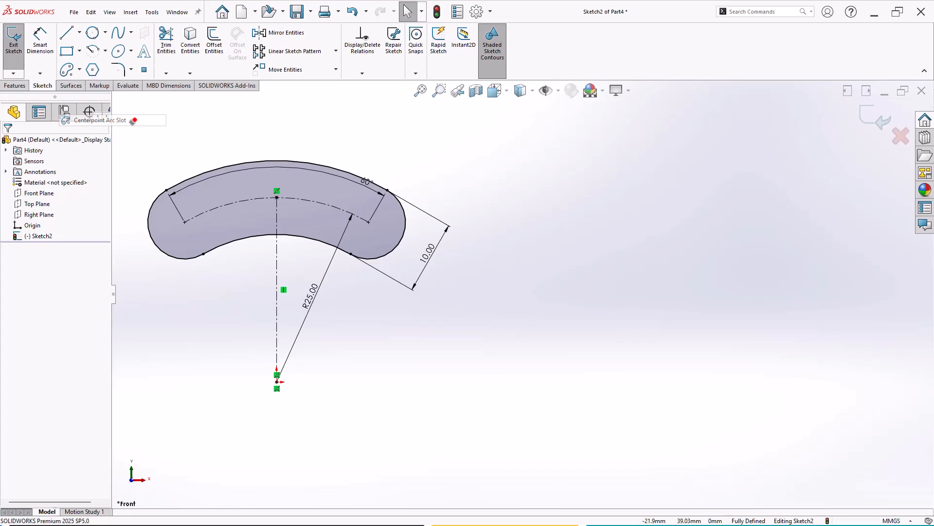
click(679, 357)
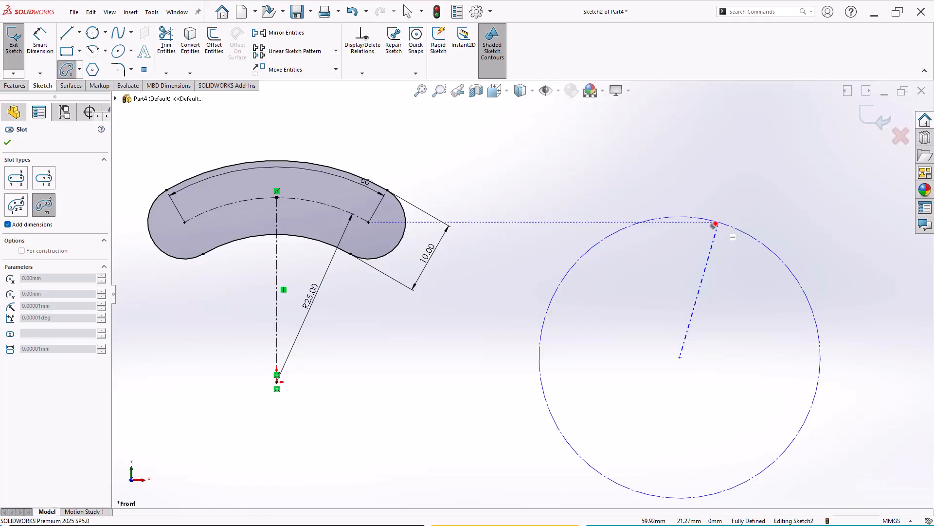
click(719, 224)
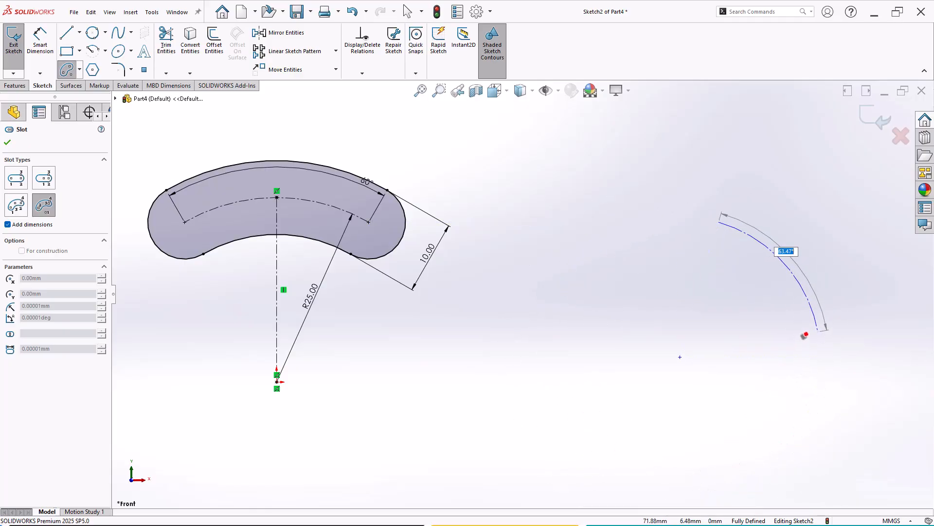
click(817, 335)
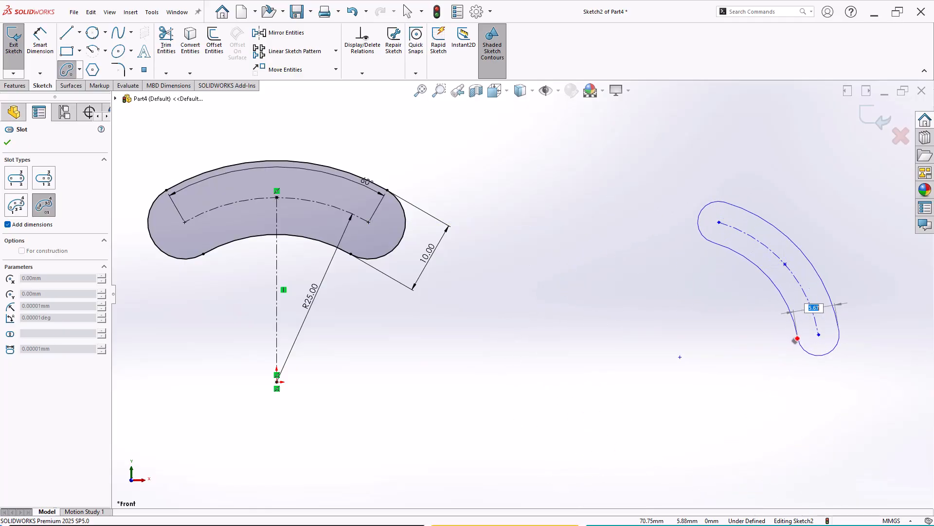
click(796, 340)
key(Escape)
Step: Move the centerpoint arc slot closer to the fully defined arc slot
scroll(773, 311, down, 1)
drag(745, 253, 493, 265)
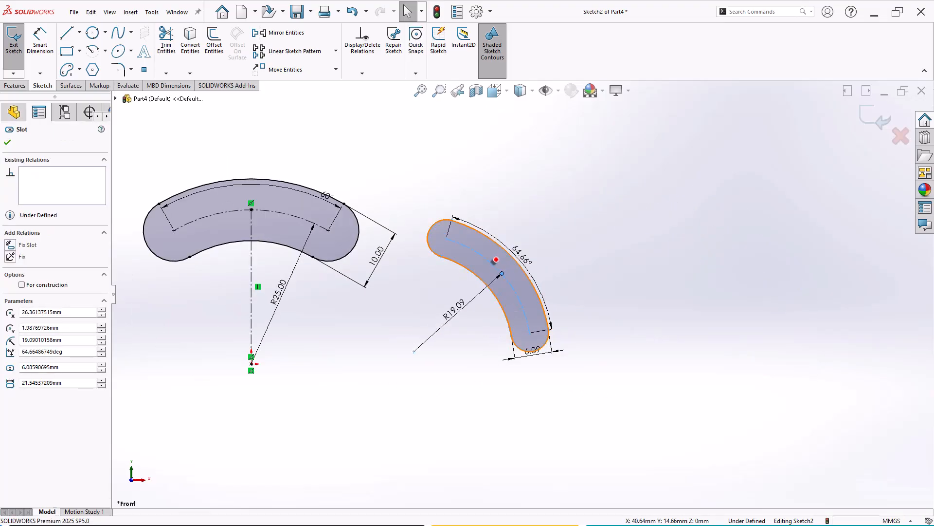
scroll(564, 343, up, 1)
scroll(534, 317, up, 1)
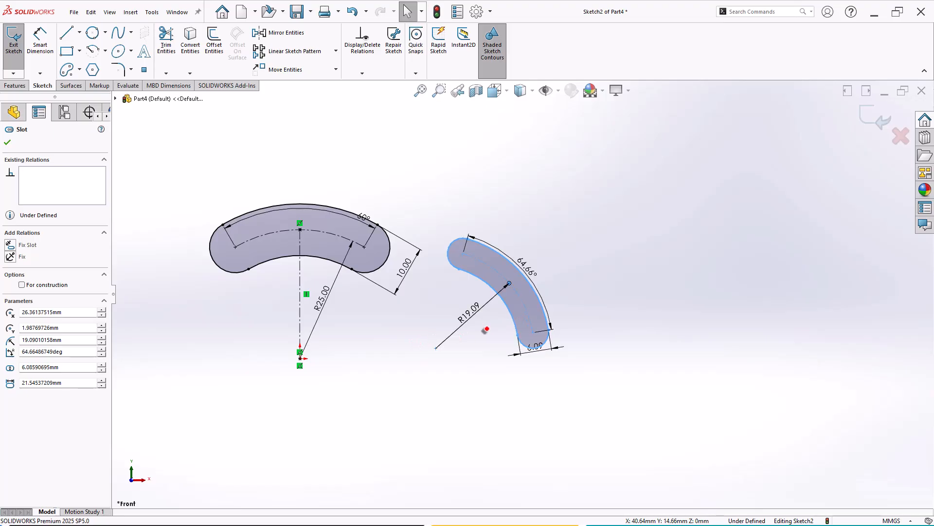
Step: Convert the centerpoint arc slot beside the fully defined slot to construction geometry
click(37, 284)
click(378, 377)
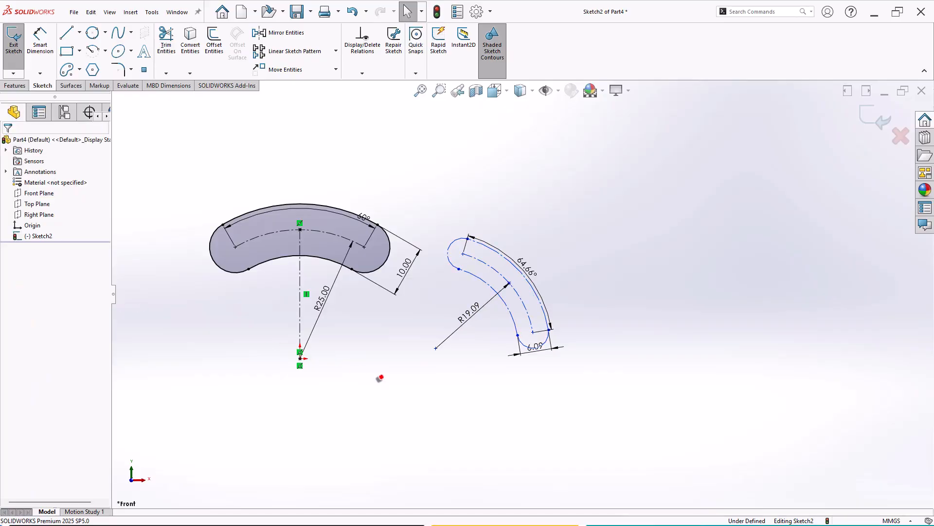
scroll(531, 244, down, 3)
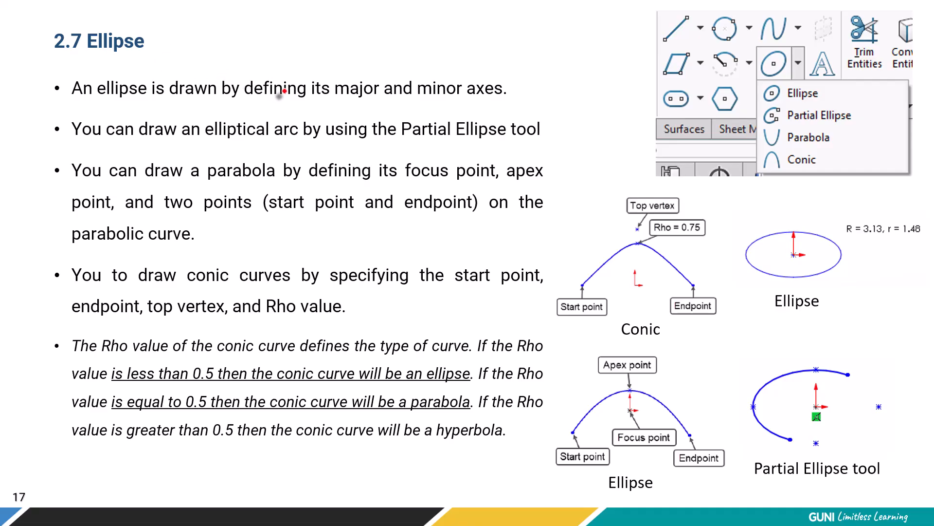
drag(335, 100, 377, 99)
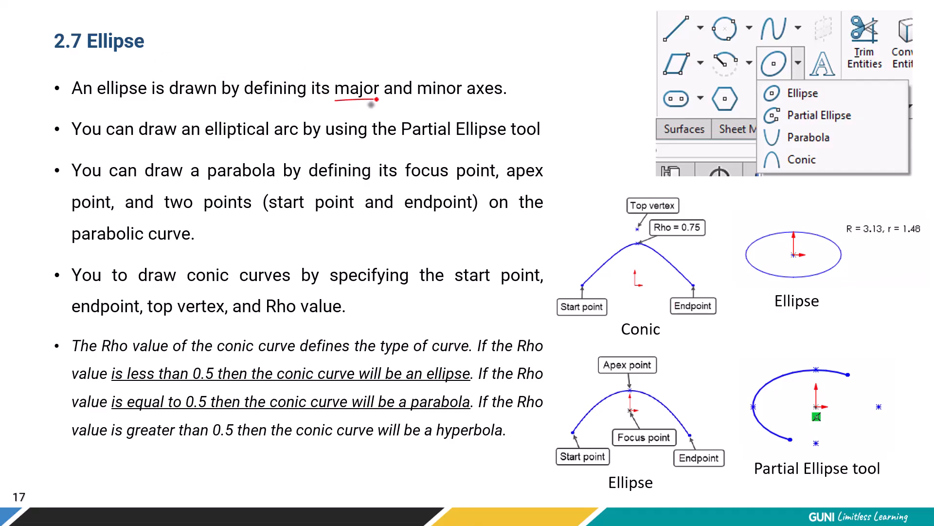
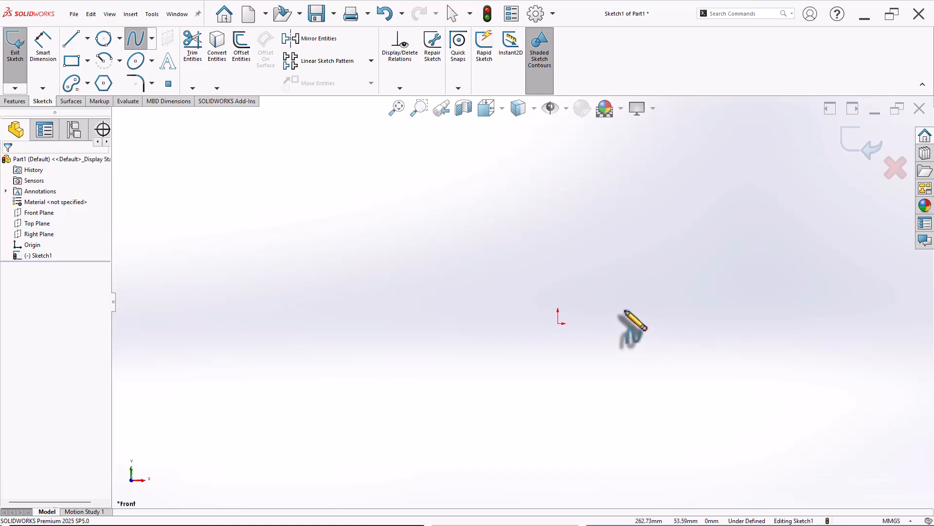
Step: Sketch a four-point spline from the origin through about (322, 291) and (840, 86) to about (1208, 244) mm
click(547, 317)
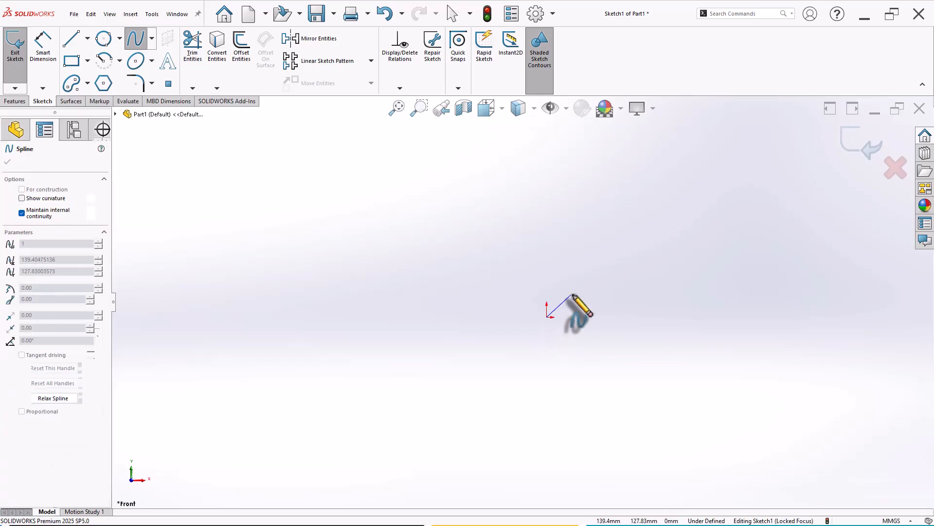
click(604, 266)
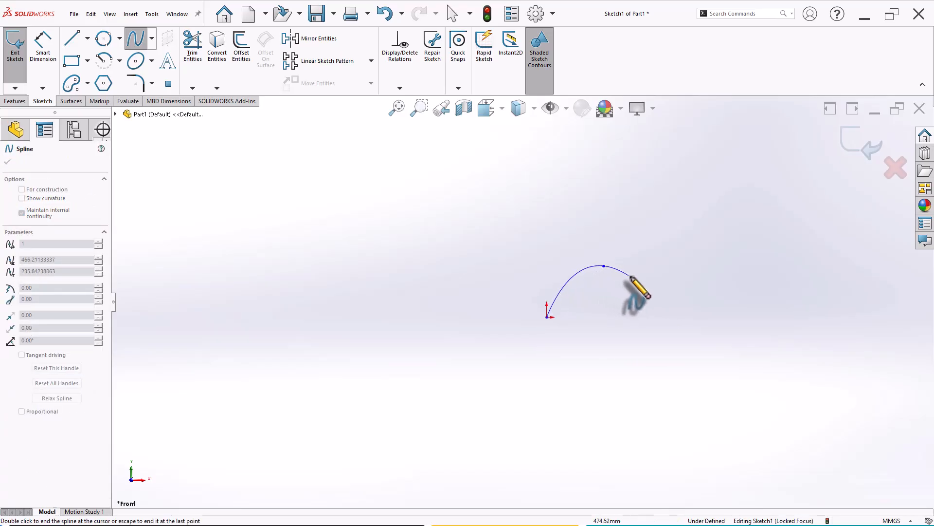
click(695, 302)
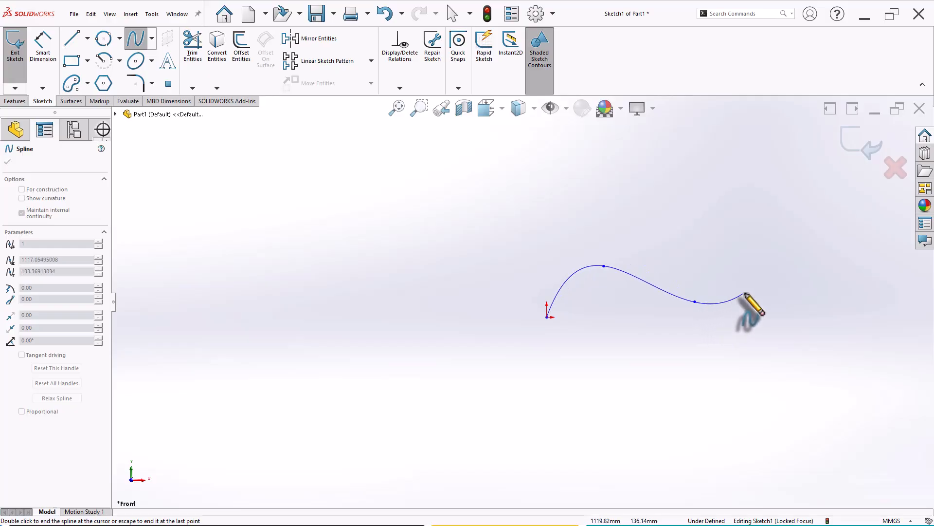
click(760, 274)
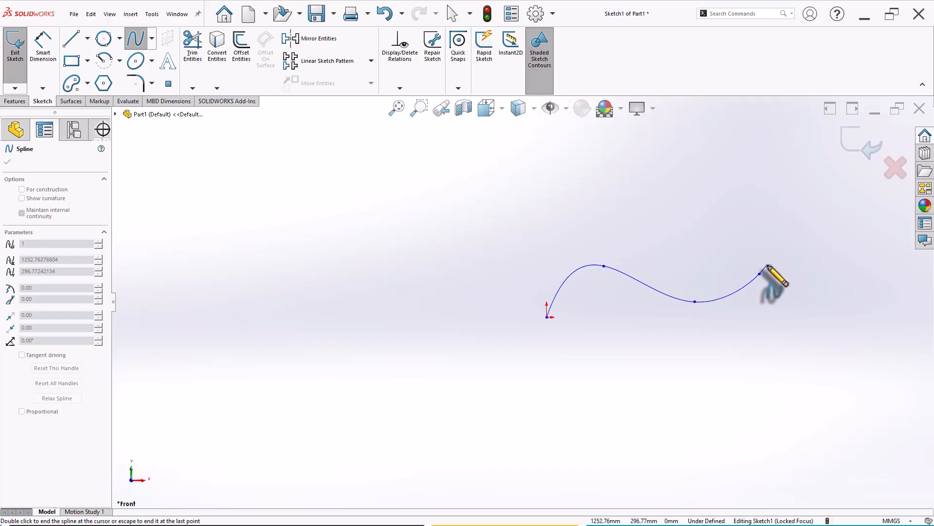
key(Escape)
key(f)
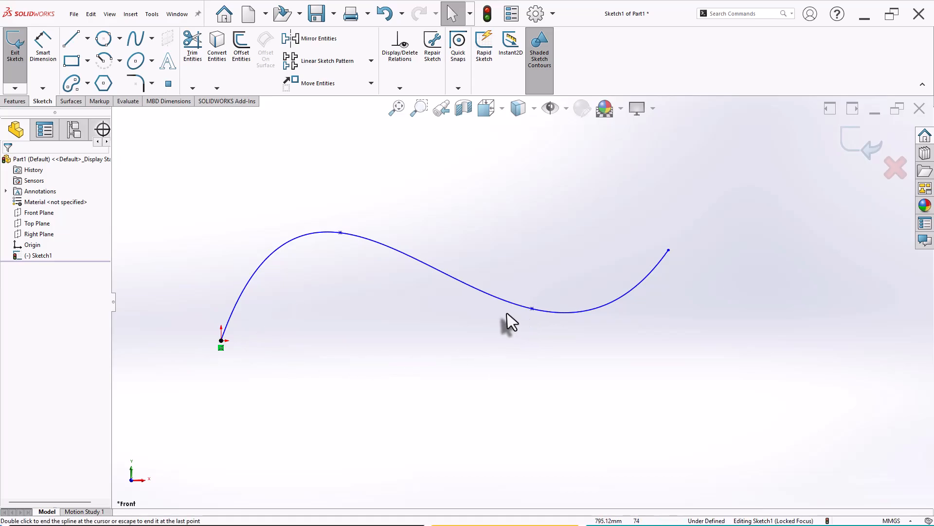
key(Escape)
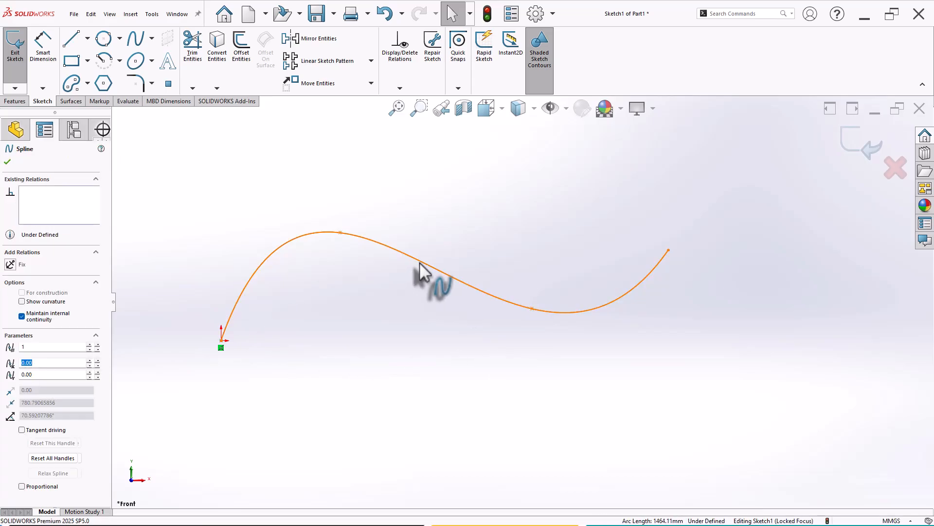
Step: Tilt the tangent handle at the spline's second point to about 4.6° and give the start tangent handle a Vertical relation
click(419, 262)
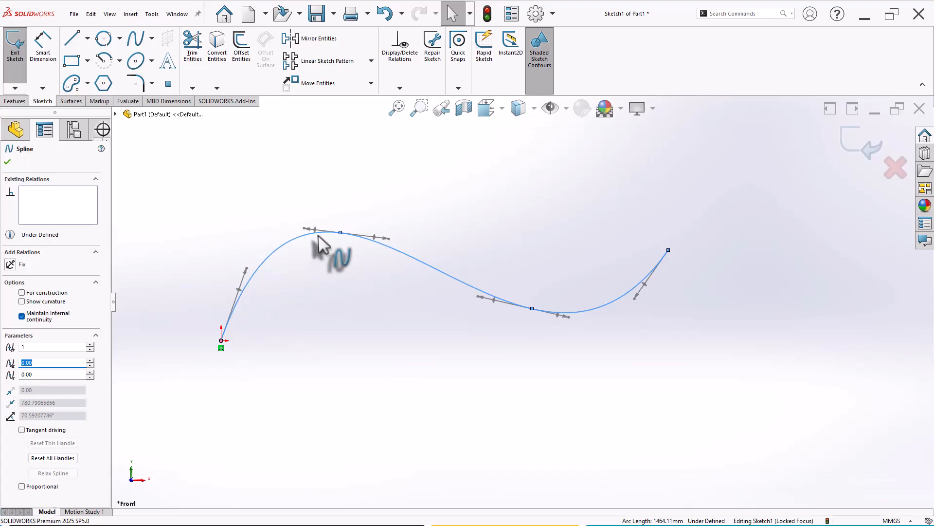
drag(315, 230, 293, 237)
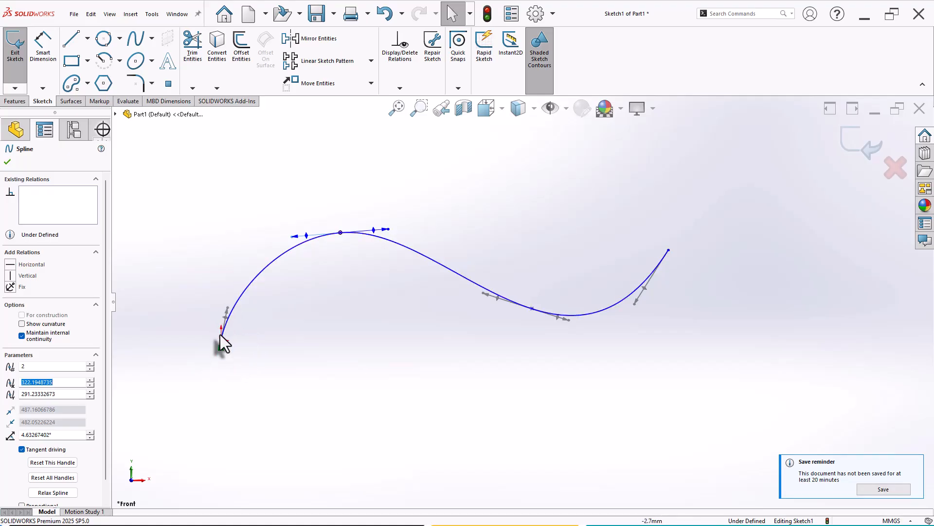
scroll(227, 323, down, 2)
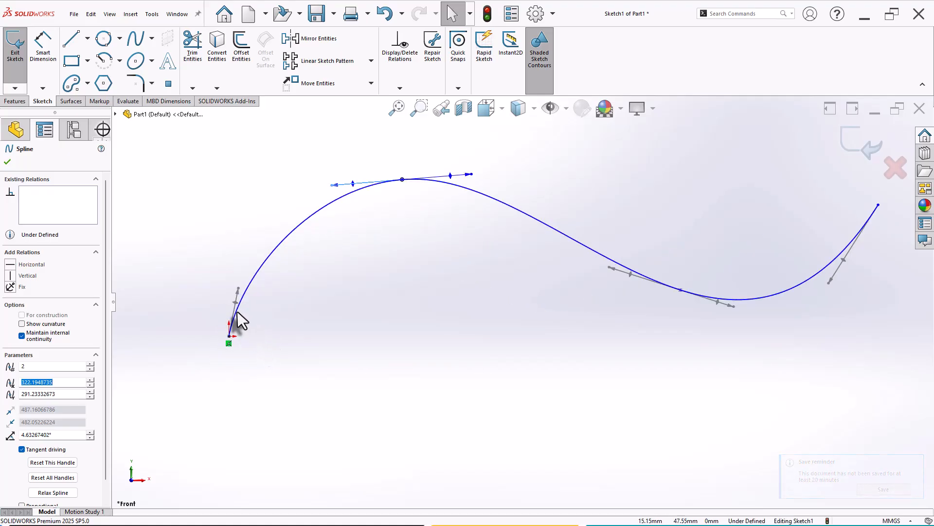
drag(234, 304, 229, 290)
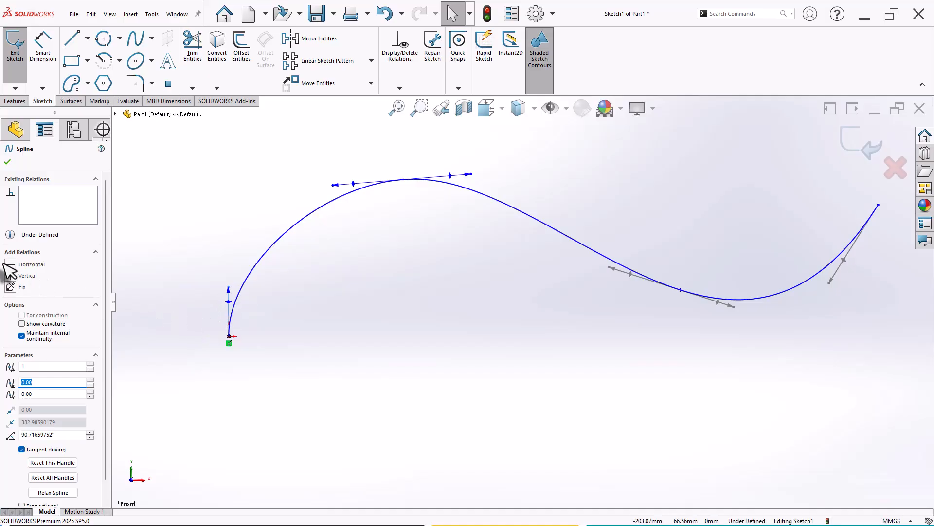
click(11, 275)
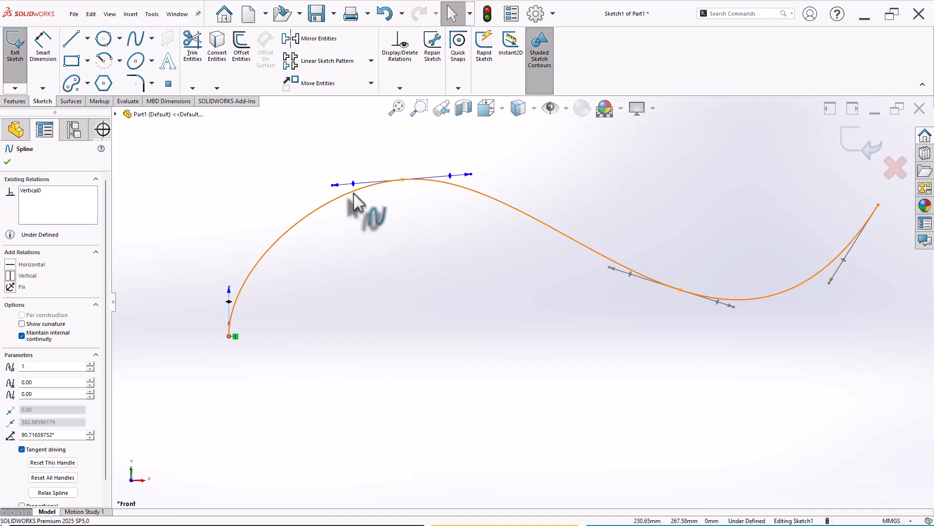
Step: Adjust the spline's tangent handles to nearly horizontal at the second point, about 2° at the third point and about 5.9° at the endpoint
click(335, 186)
mouse_move(335, 185)
mouse_down()
mouse_move(305, 188)
mouse_move(339, 195)
mouse_up()
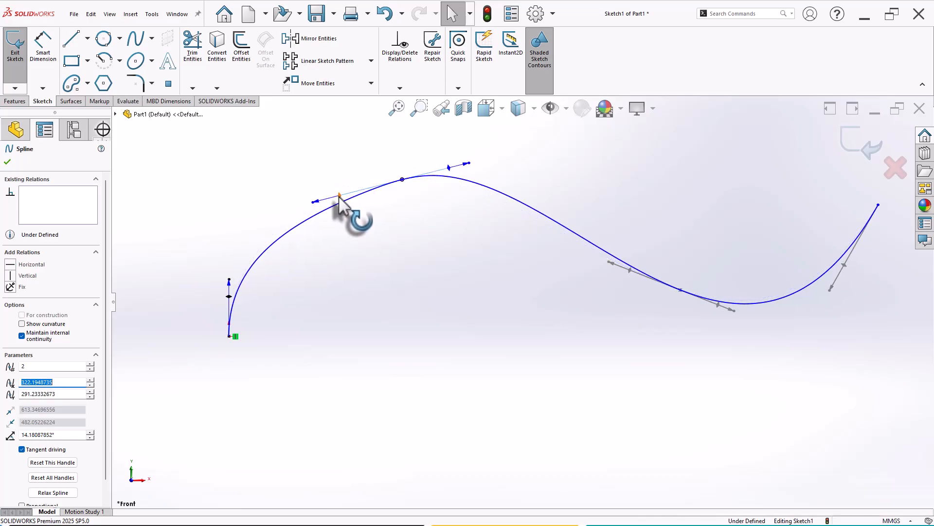
scroll(462, 232, up, 2)
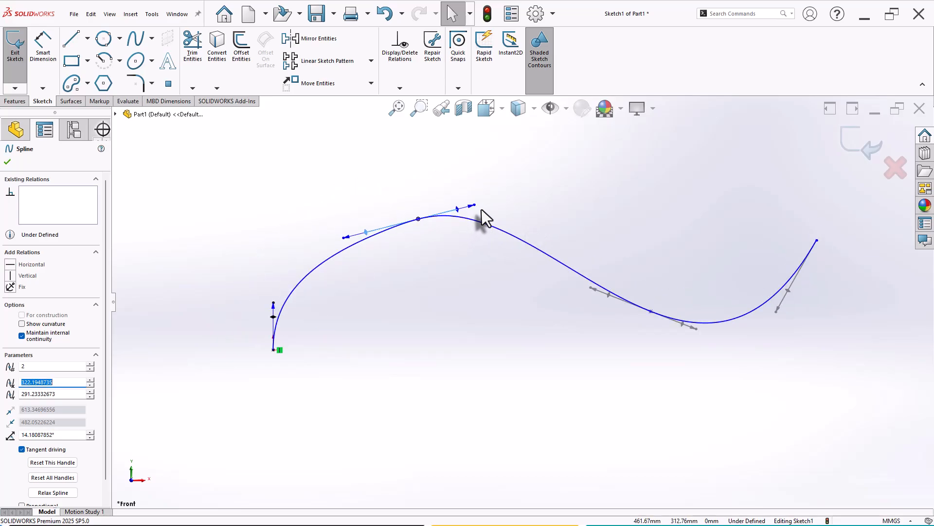
drag(474, 206, 482, 217)
drag(599, 298, 599, 314)
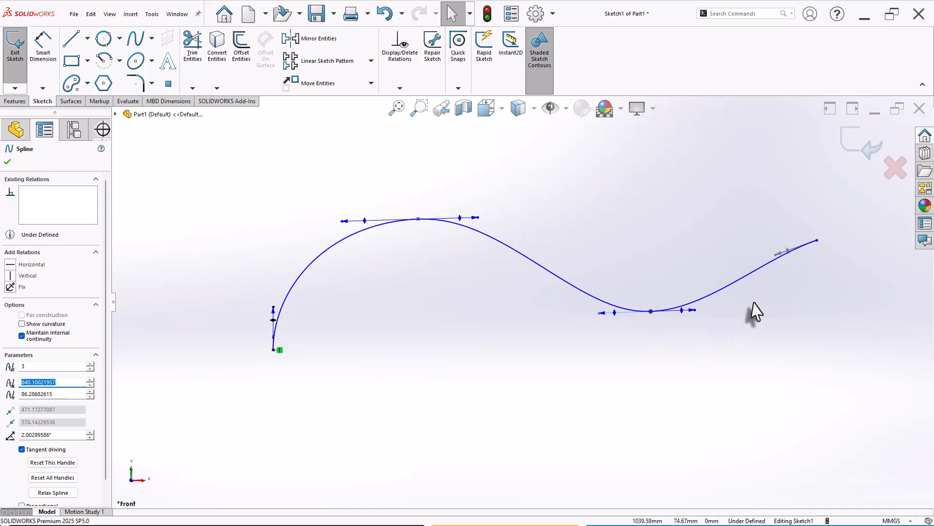
drag(775, 255, 721, 250)
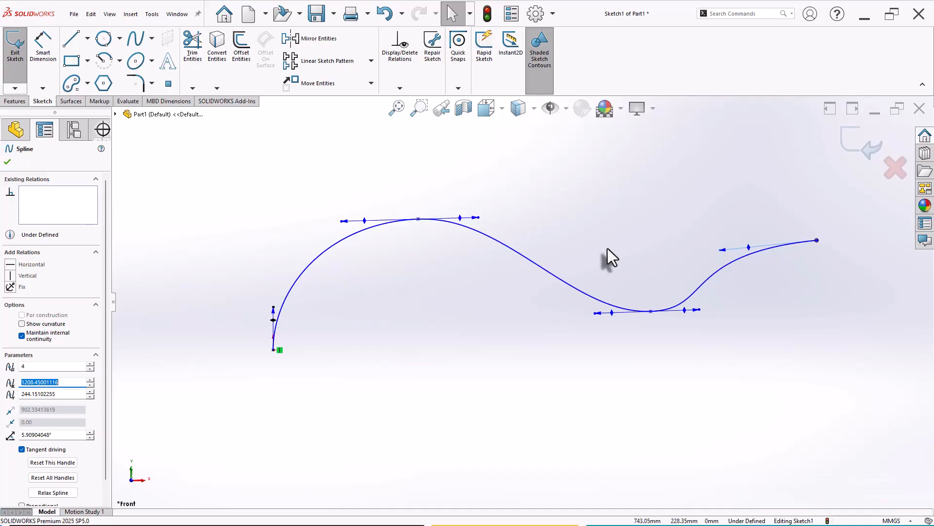
click(230, 226)
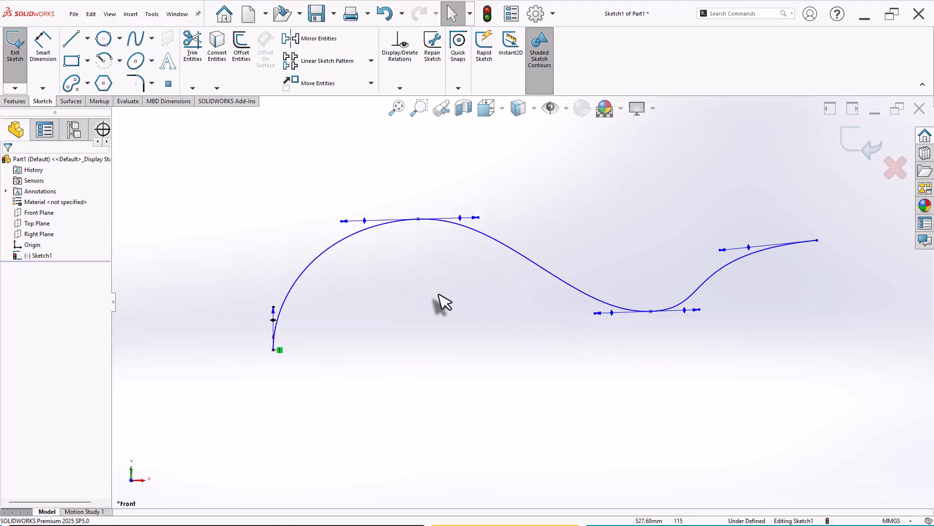
Step: Display the spline's control polygon and move the polygon vertices on both sides of the crest and the trough to reshape the curve
right_click(320, 265)
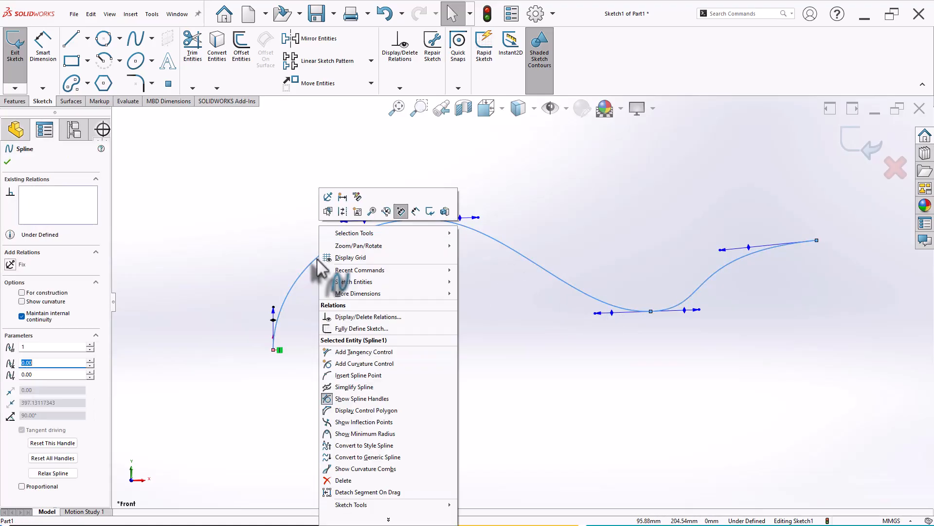
click(372, 411)
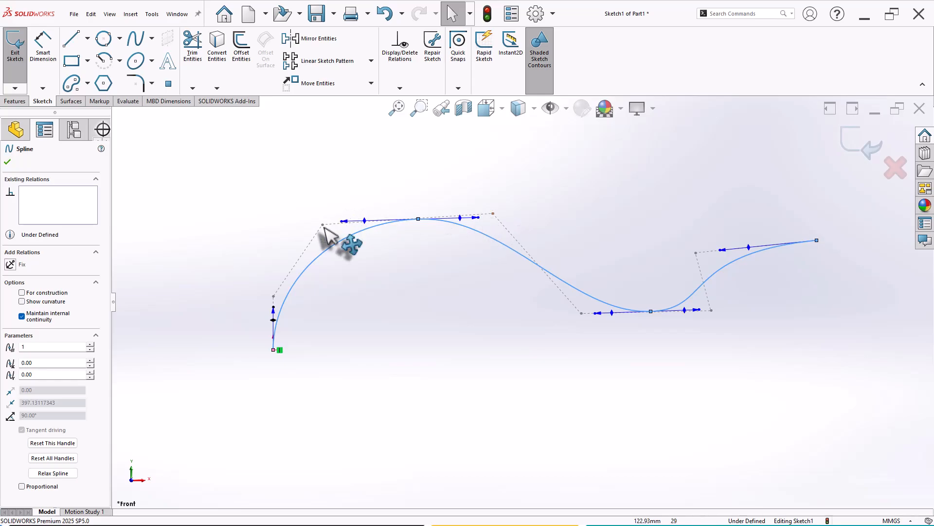
drag(323, 225, 350, 231)
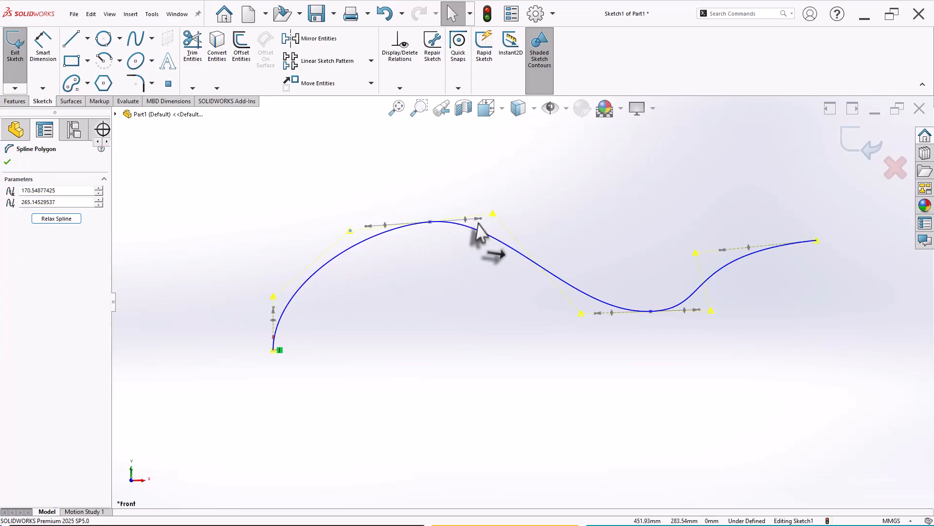
drag(493, 214, 470, 234)
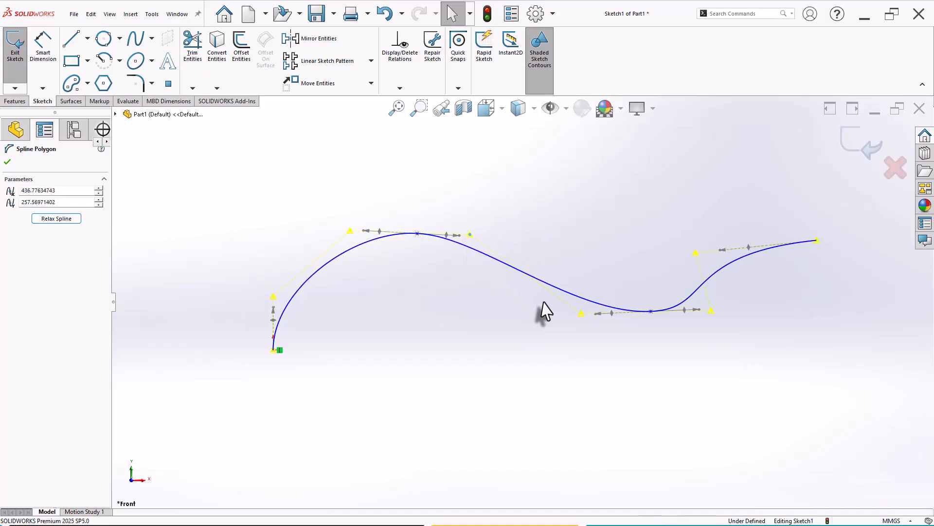
drag(582, 314, 575, 309)
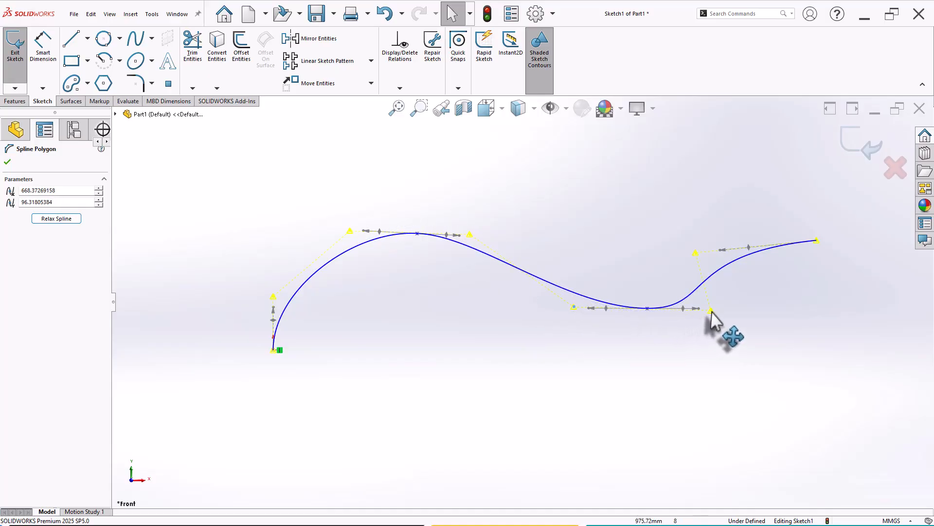
drag(711, 310, 711, 302)
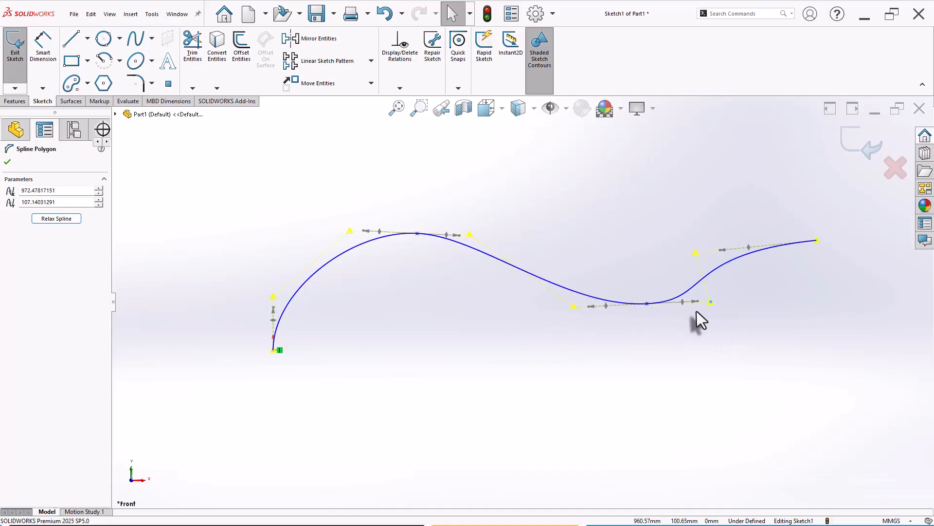
Step: Show the spline's curvature combs and move the polygon vertices before the crest to about (177, 257) and before the trough to about (564, 114) mm
right_click(346, 251)
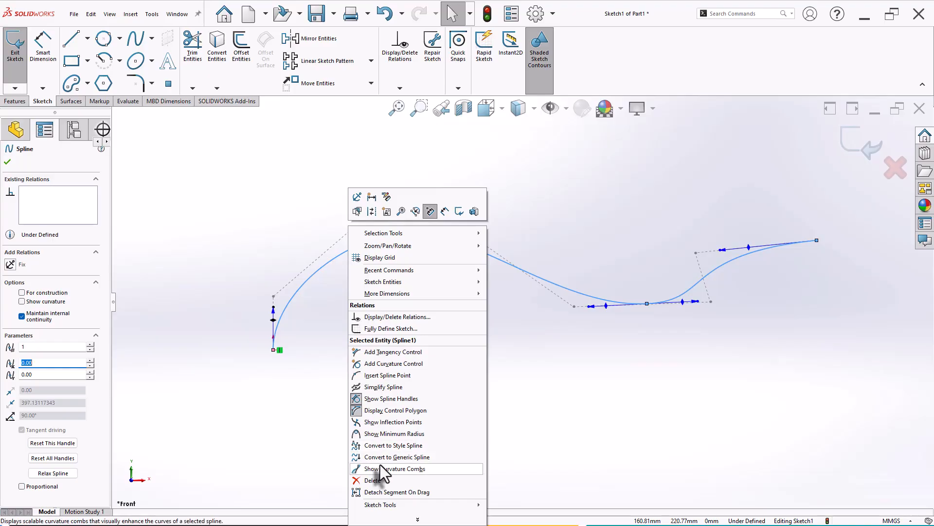
click(394, 471)
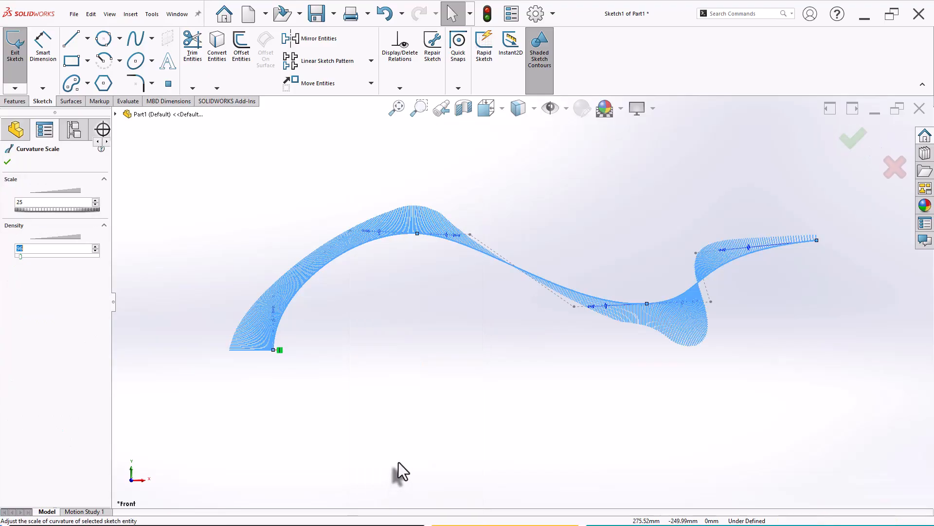
scroll(567, 258, down, 2)
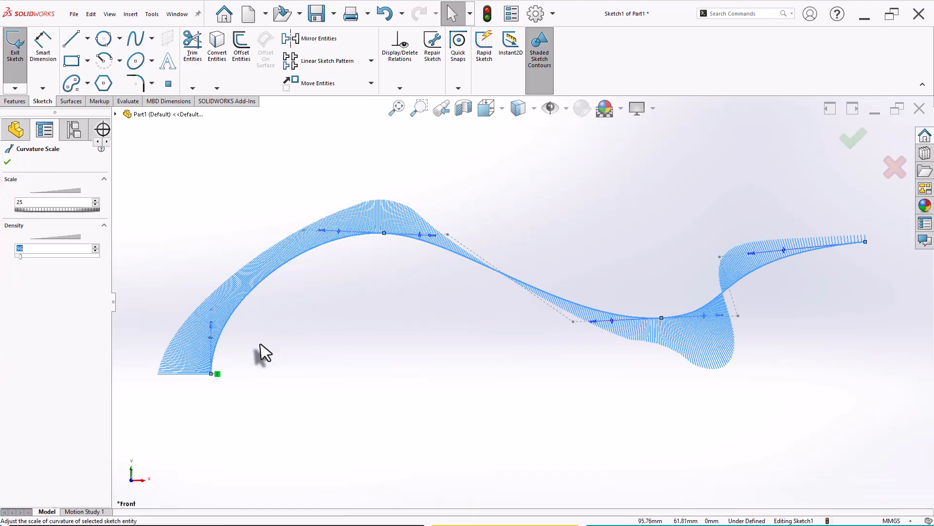
click(304, 233)
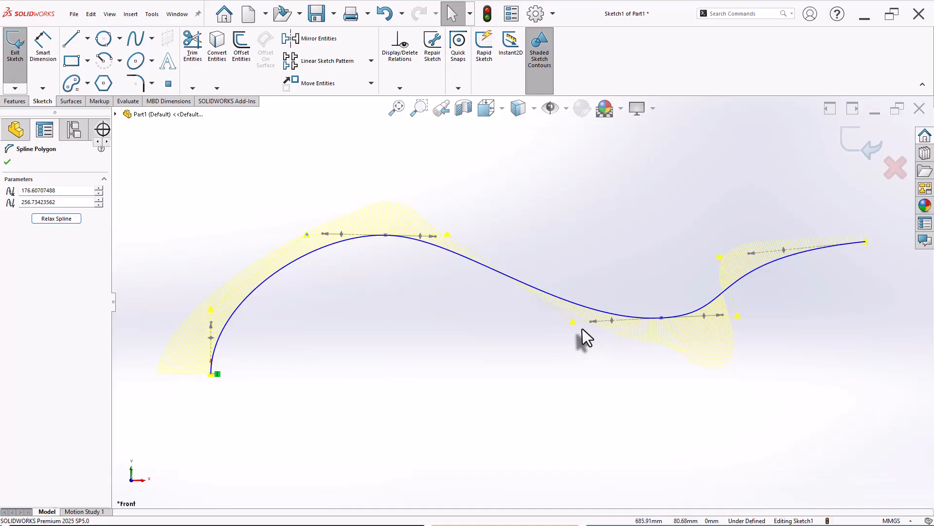
mouse_move(573, 322)
mouse_down()
mouse_move(598, 325)
mouse_move(579, 320)
mouse_up()
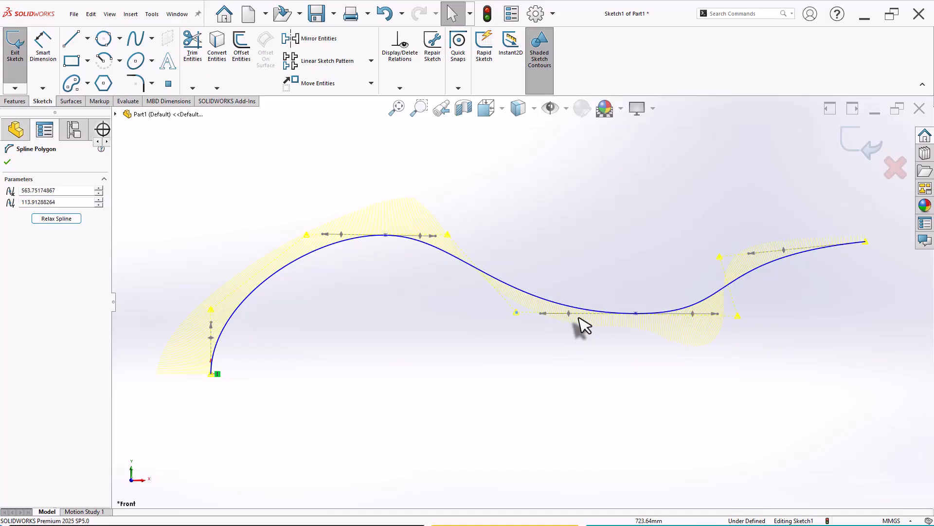
click(399, 240)
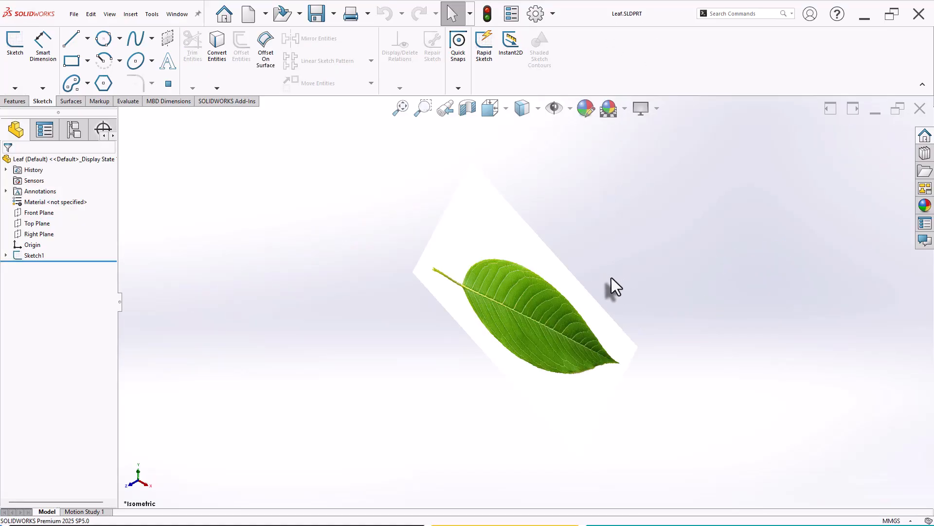
Step: Start a new sketch on the Front Plane of the leaf part, over the leaf picture
middle_drag(611, 278, 557, 335)
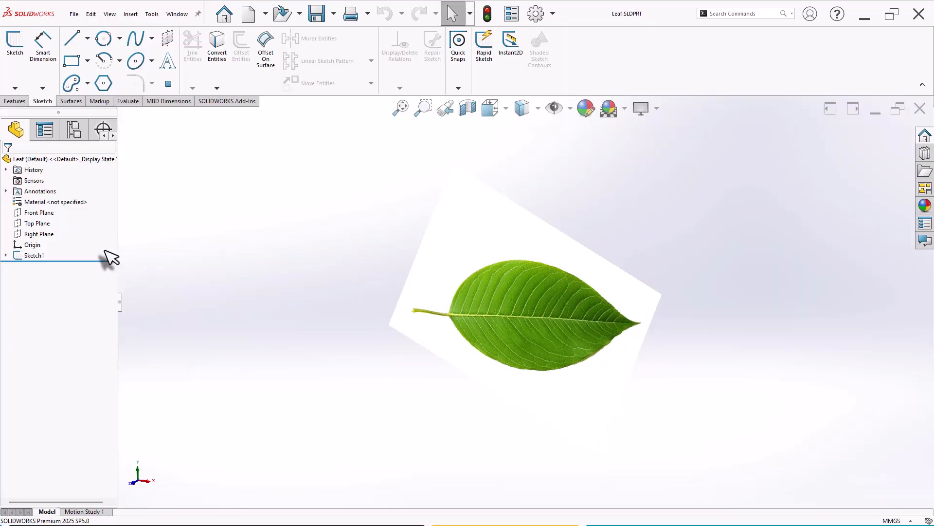
mouse_move(476, 314)
middle_down()
mouse_move(559, 327)
mouse_move(582, 297)
mouse_move(623, 278)
mouse_move(611, 266)
middle_up()
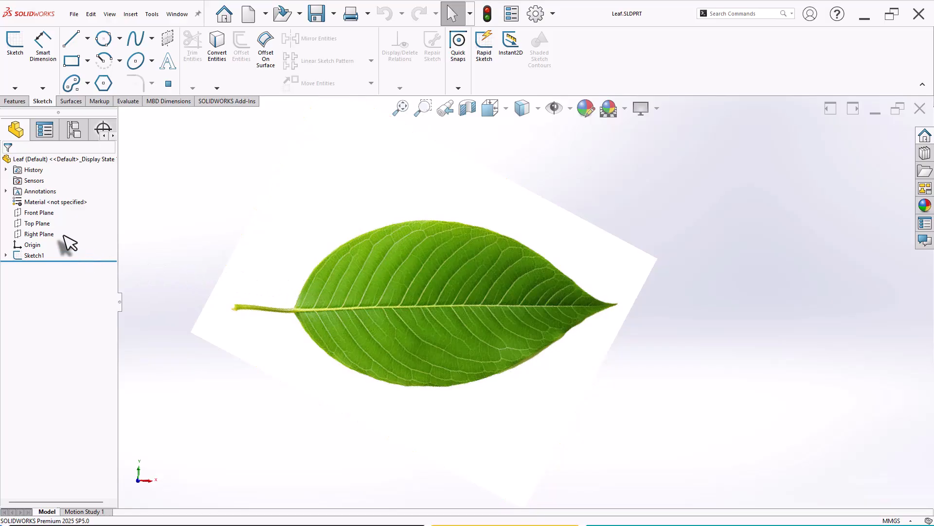
click(45, 212)
click(54, 199)
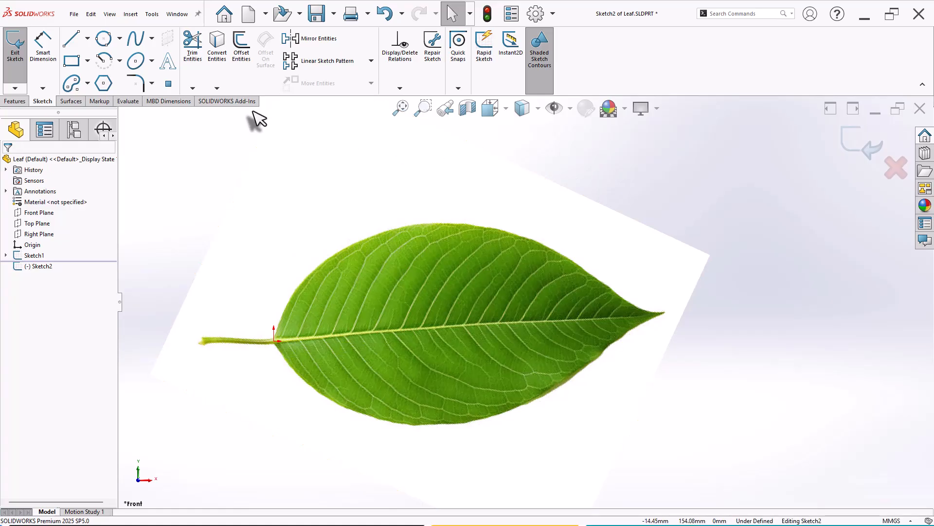
Step: Draw a five-point spline along the leaf's upper edge, from the origin to the leaf tip at about (262, 21) mm
click(136, 38)
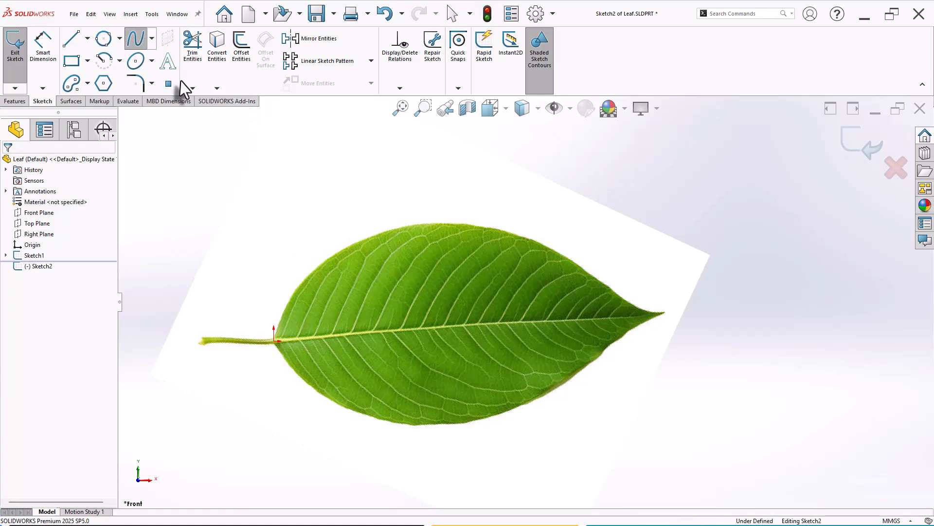
click(274, 341)
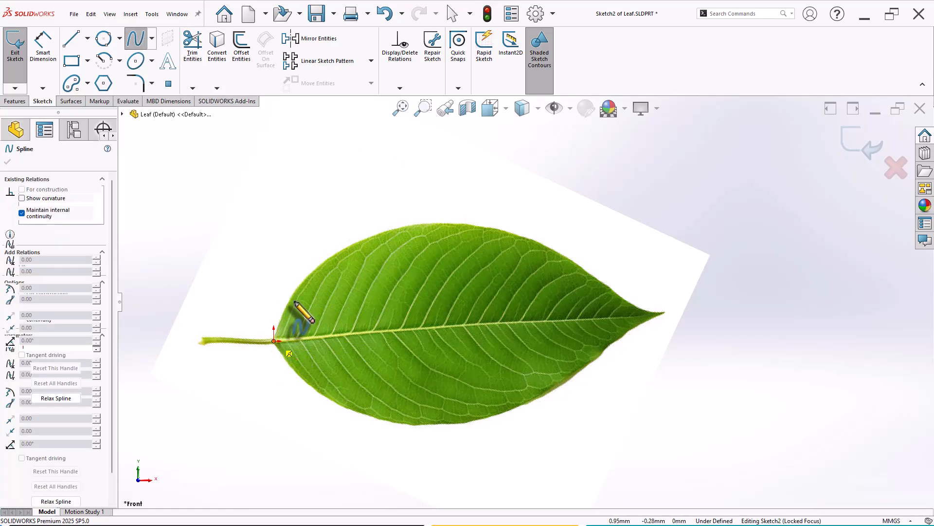
click(306, 279)
click(409, 225)
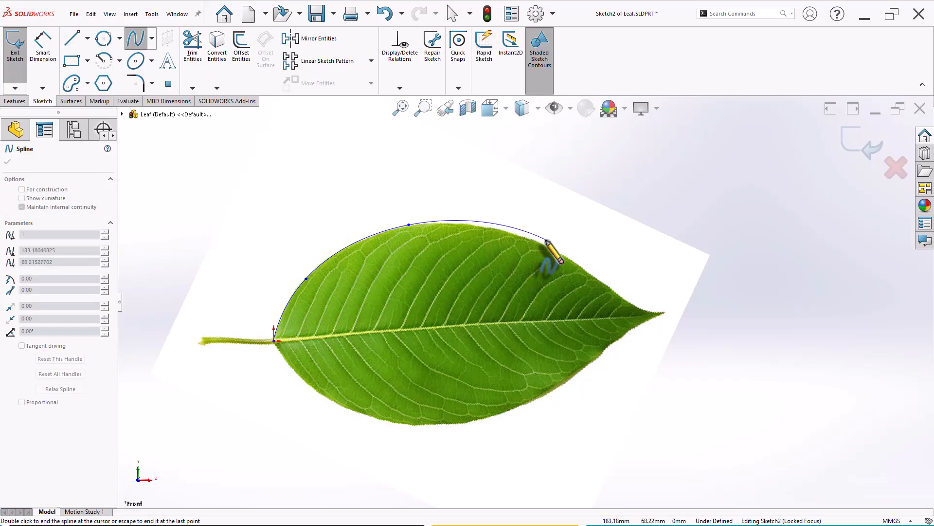
click(541, 242)
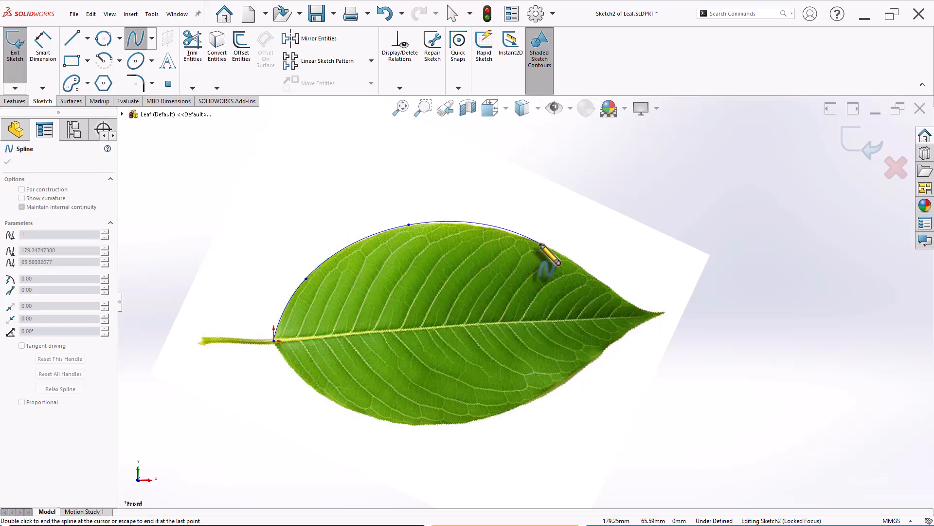
double_click(663, 311)
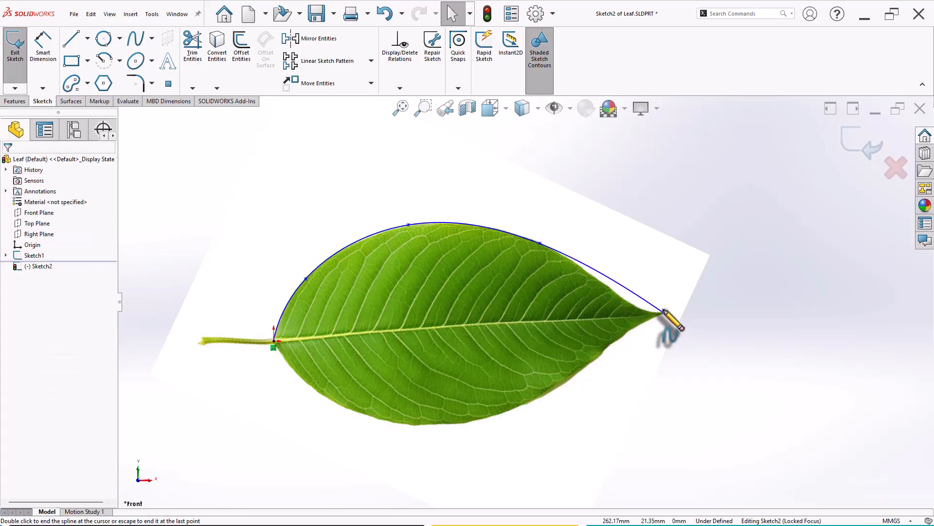
Step: Adjust the upper spline's tangent handles to follow the leaf edge, with the tip handle at about 8.3°, and refine the third and fourth points
click(350, 245)
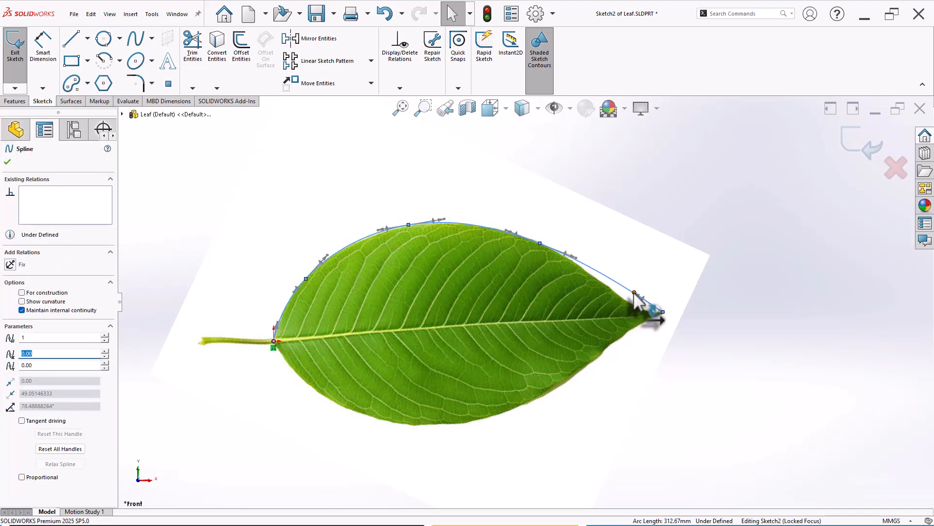
drag(635, 294, 689, 308)
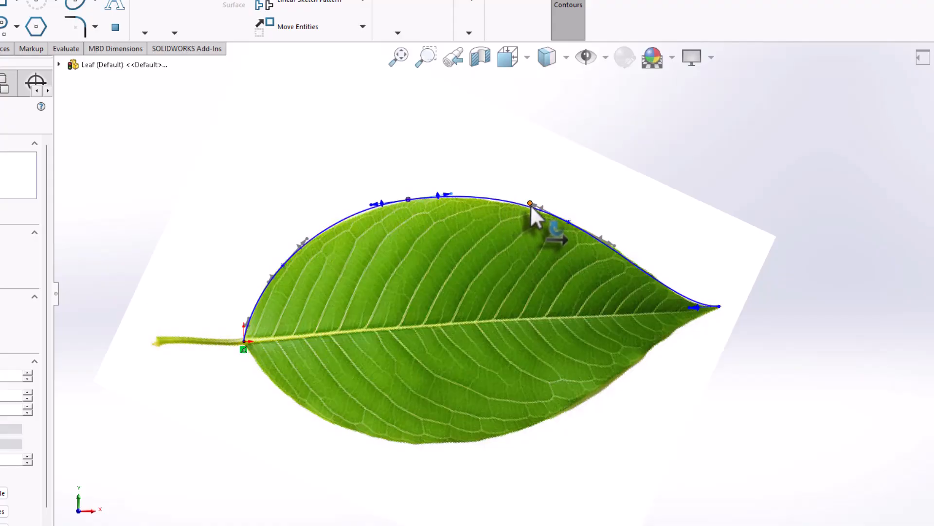
drag(530, 203, 526, 203)
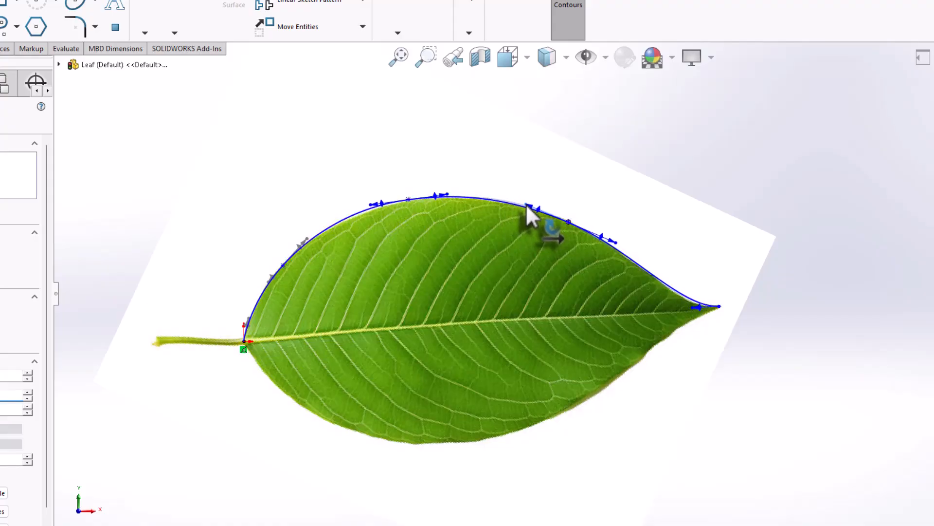
drag(370, 205, 372, 205)
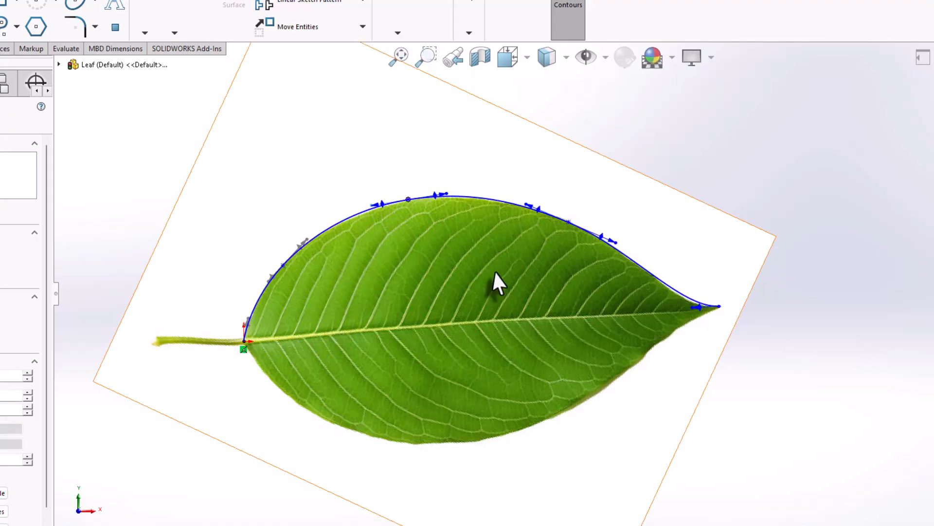
scroll(495, 272, down, 1)
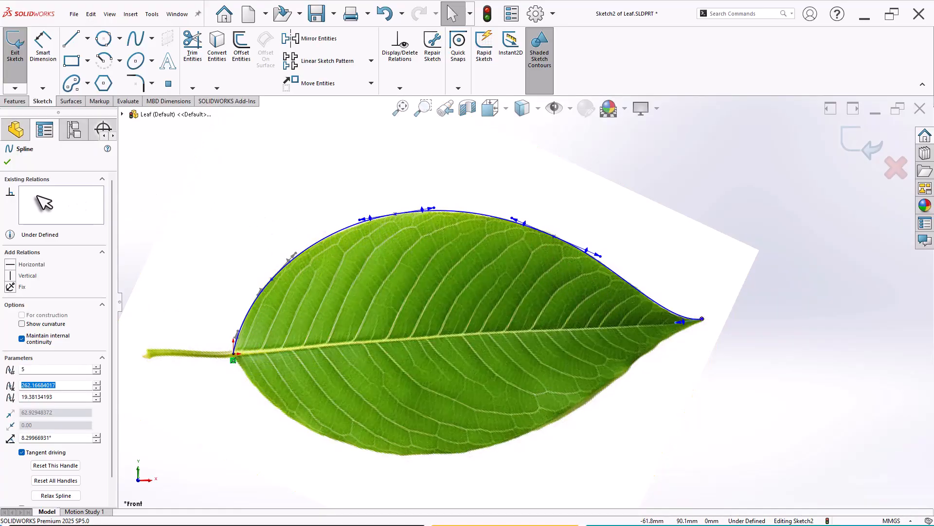
click(7, 162)
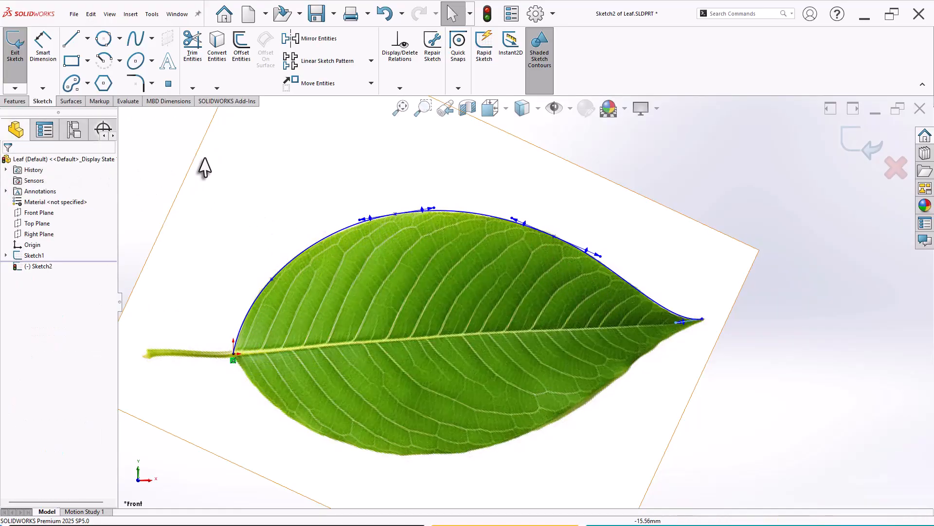
Step: Draw a second five-point spline along the leaf's lower edge, from the origin to the upper spline's endpoint at the tip
click(136, 42)
click(233, 356)
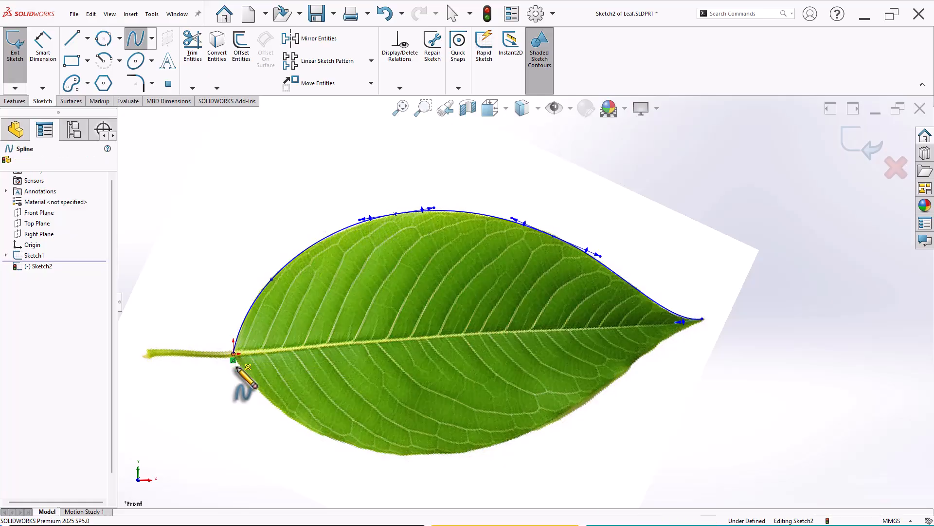
click(283, 413)
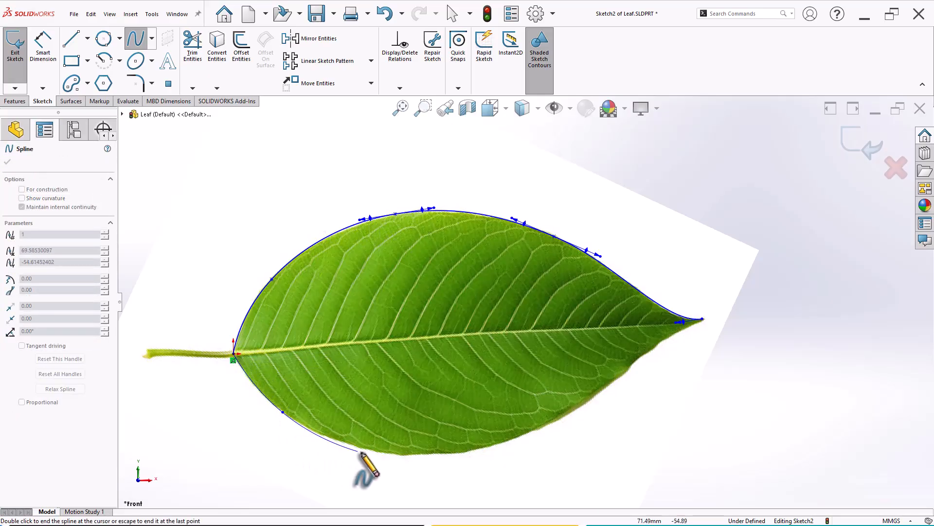
click(411, 456)
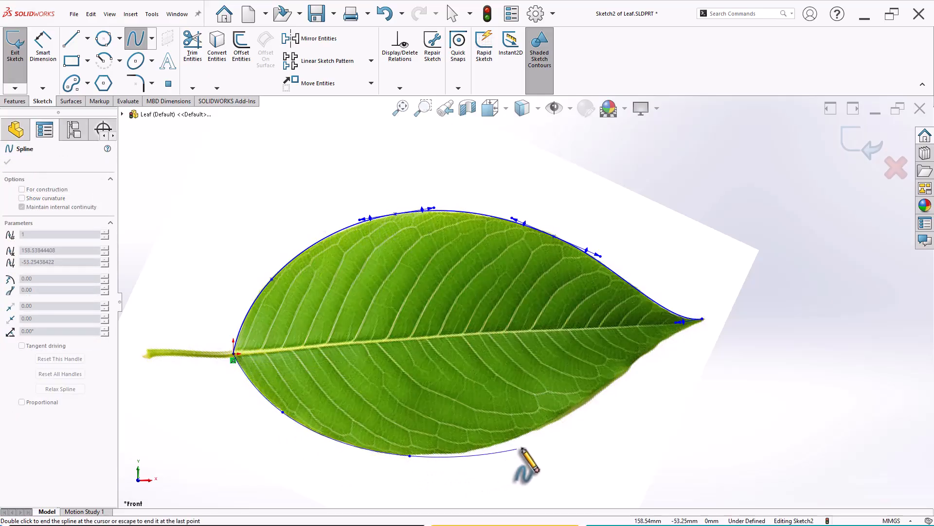
click(564, 418)
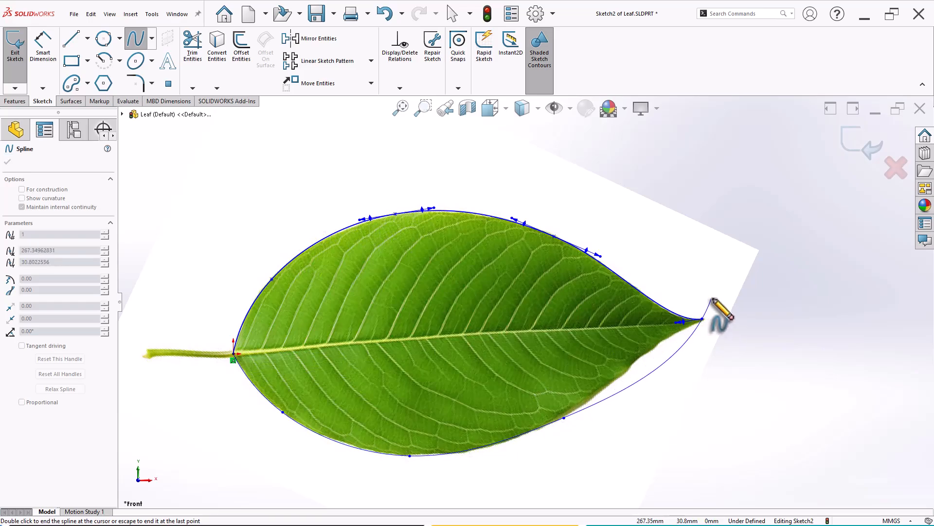
key(Escape)
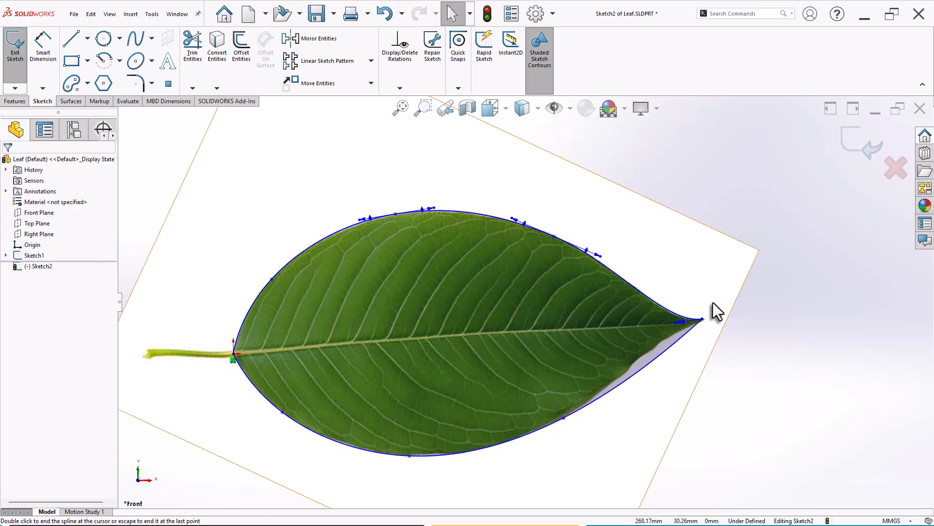
Step: Adjust the lower spline's tangent handles to about 27.6° at the leaf tip and about 29.2° at the fourth point
click(641, 376)
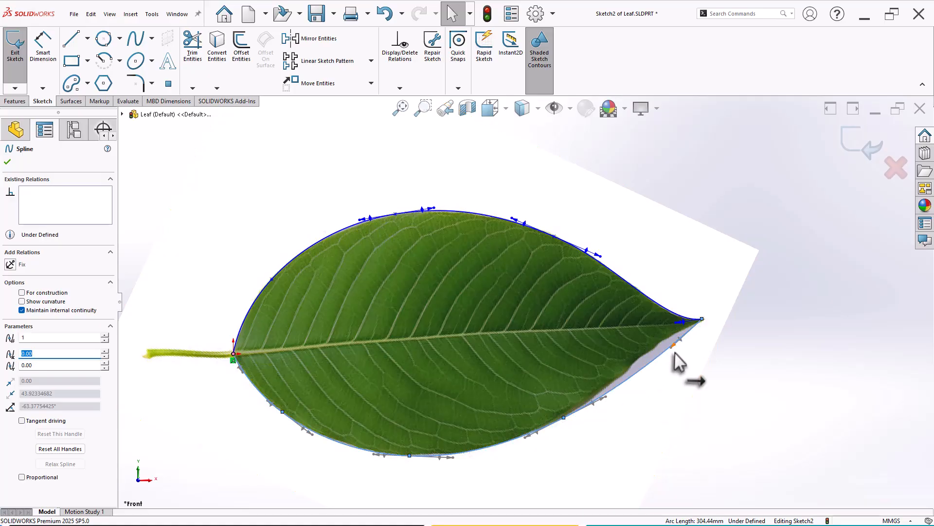
mouse_move(671, 347)
mouse_down()
mouse_move(650, 349)
mouse_move(657, 342)
mouse_up()
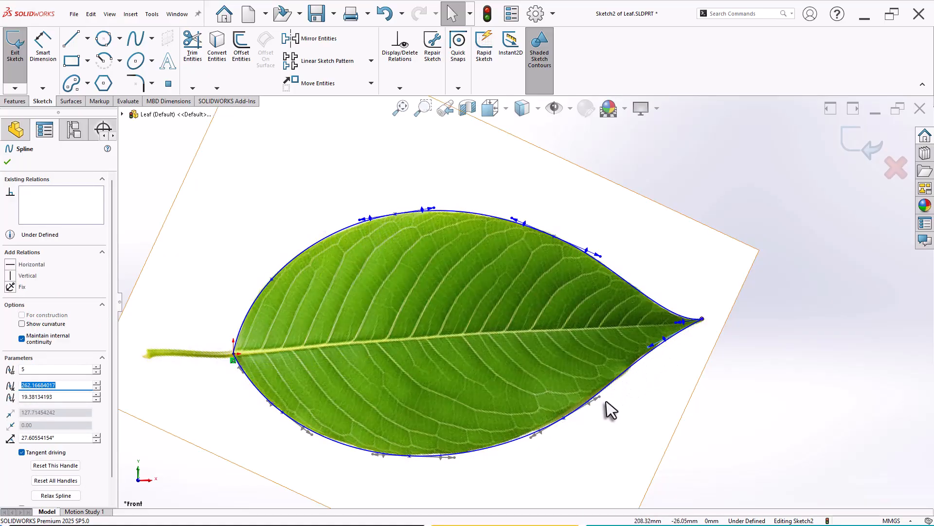
click(600, 398)
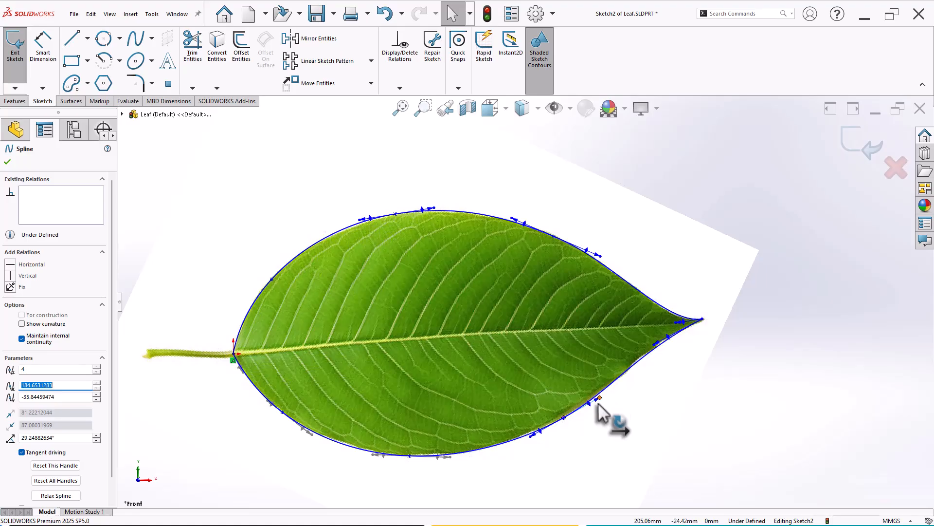
Step: Display the lower spline's control polygon, move its lower vertices to about (85.6, -68.8) and (157.5, -49.7) mm, and exit the sketch
click(336, 442)
right_click(337, 443)
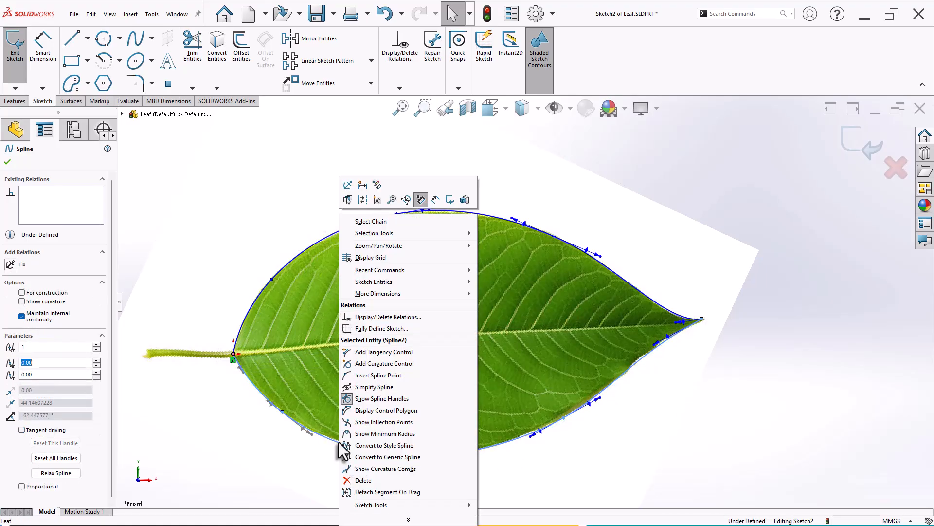
click(365, 408)
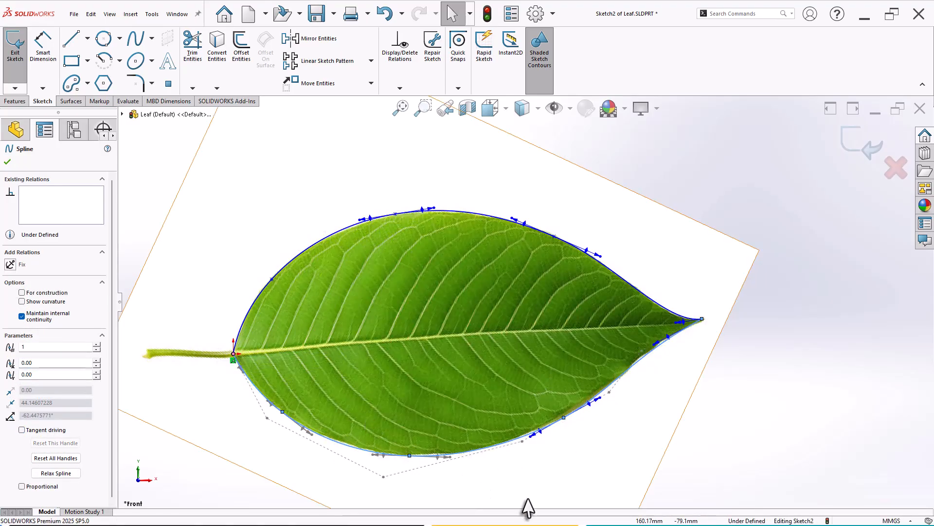
drag(383, 476, 386, 477)
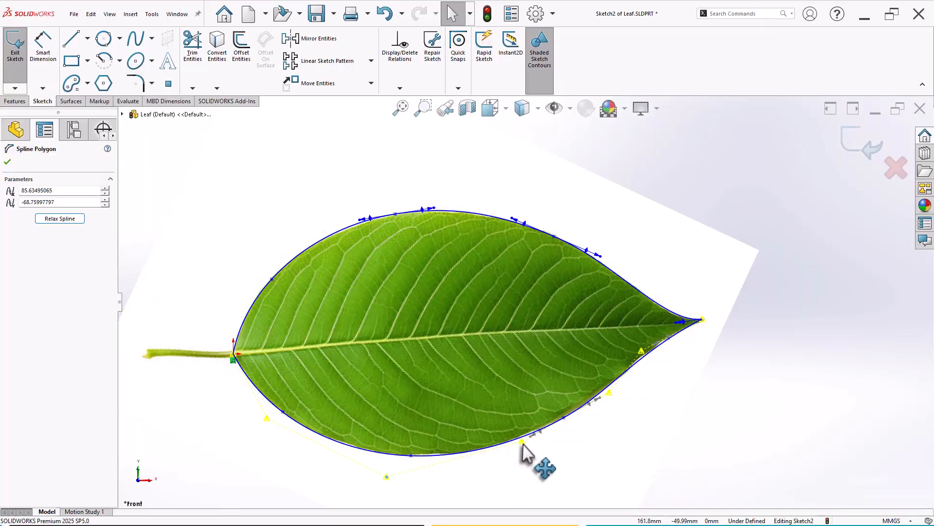
drag(522, 442, 515, 444)
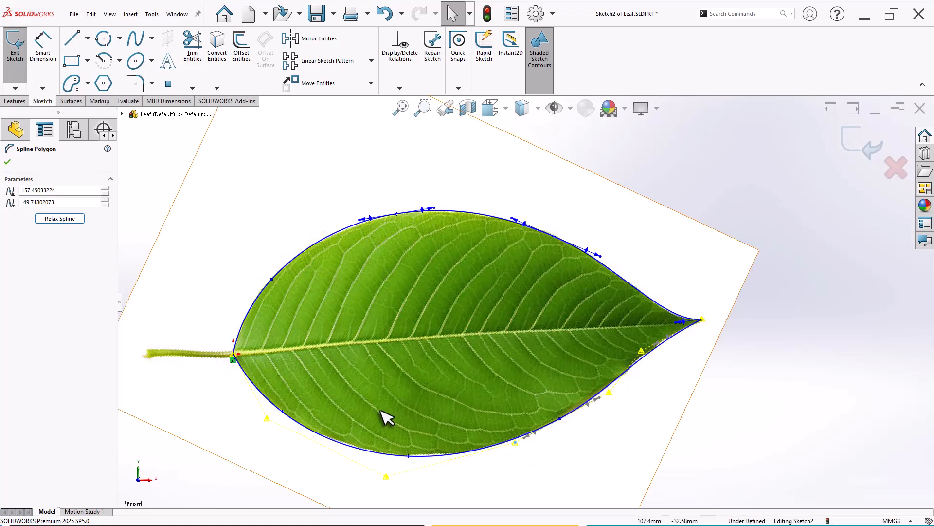
click(852, 158)
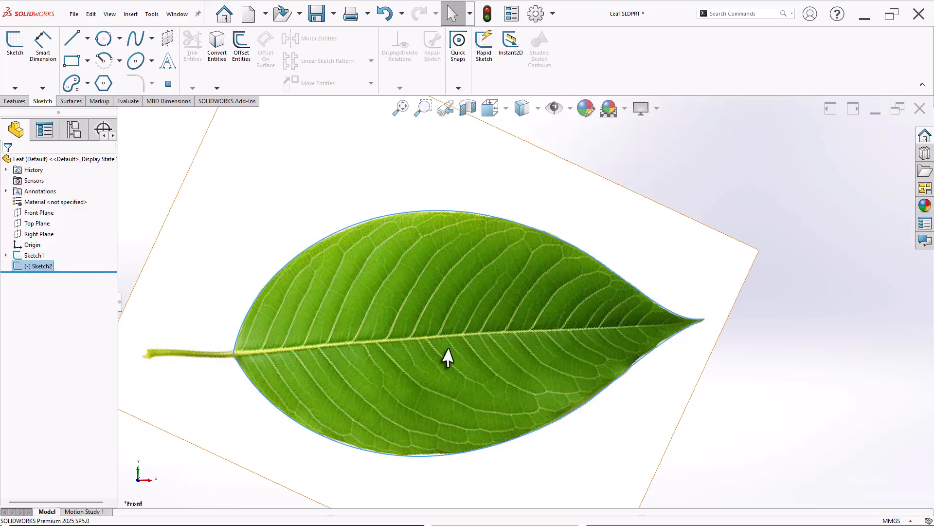
Step: Hide Sketch1, which holds the leaf picture
middle_drag(640, 223, 204, 296)
click(35, 257)
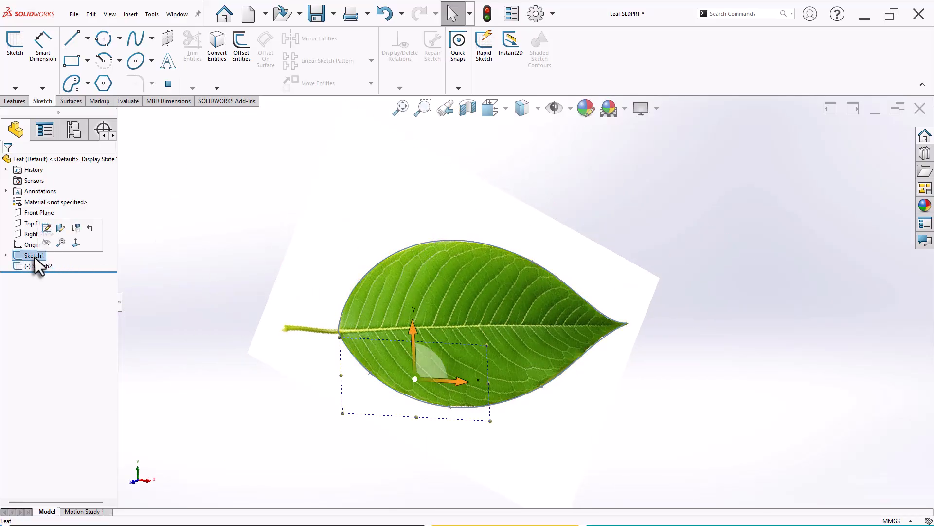
click(47, 243)
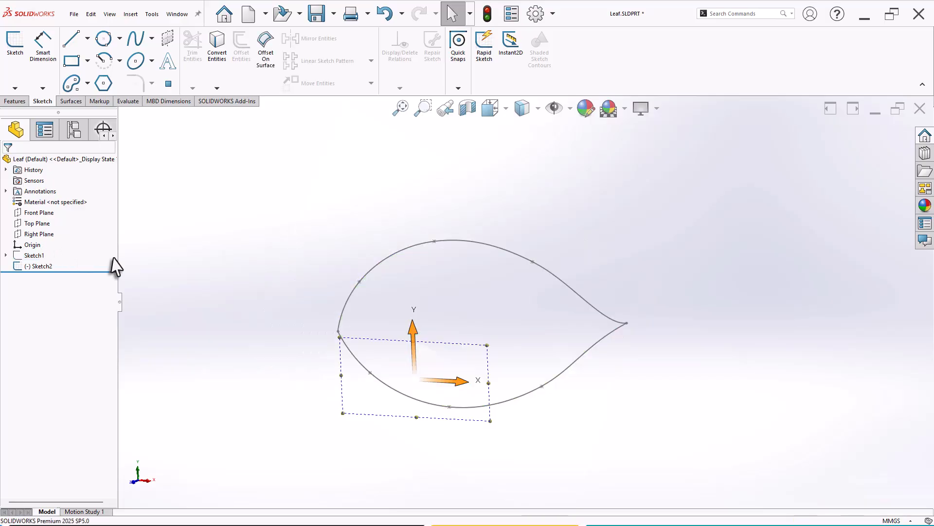
Step: Extrude the leaf outline sketch as a blind boss 20 mm deep
click(47, 267)
click(16, 101)
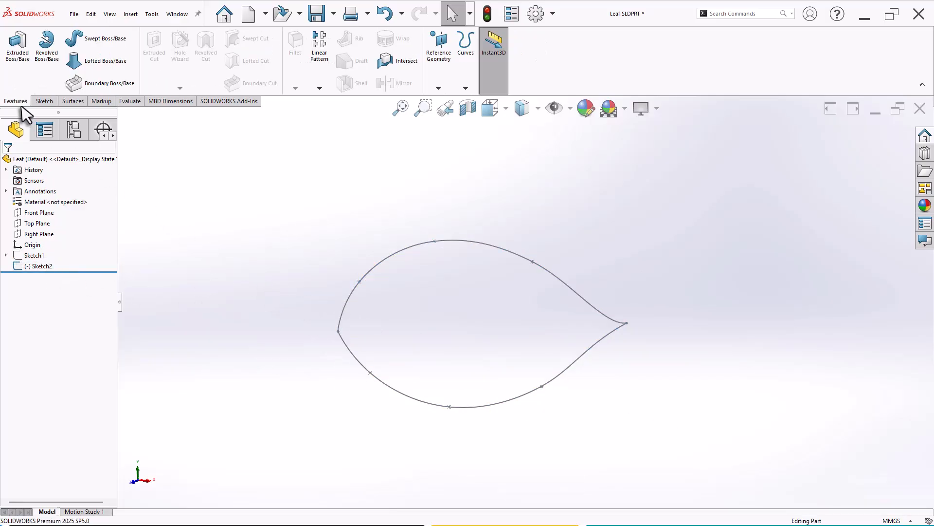
click(19, 60)
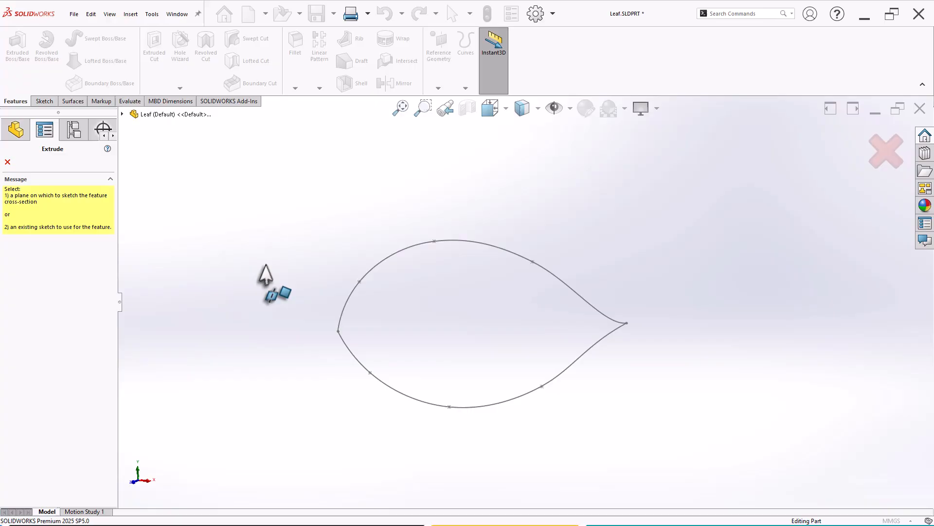
click(355, 291)
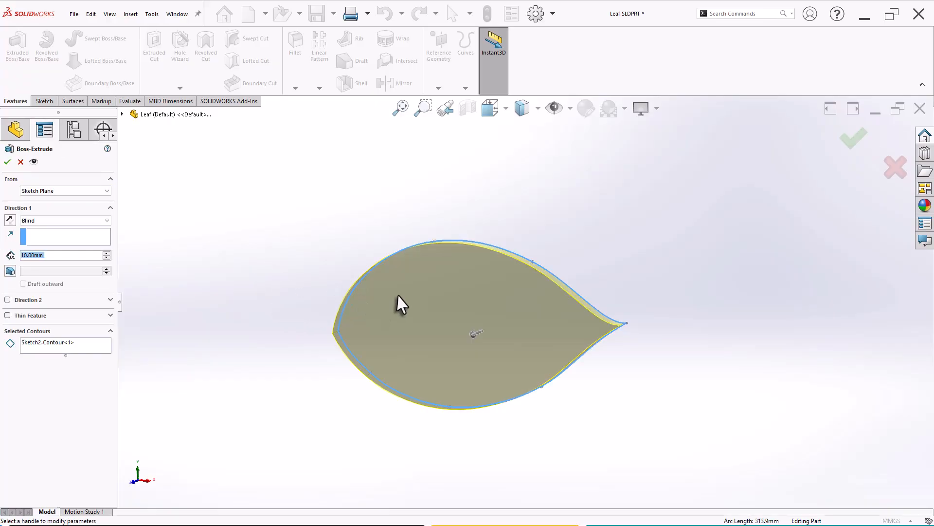
middle_drag(402, 304, 455, 368)
drag(468, 339, 530, 336)
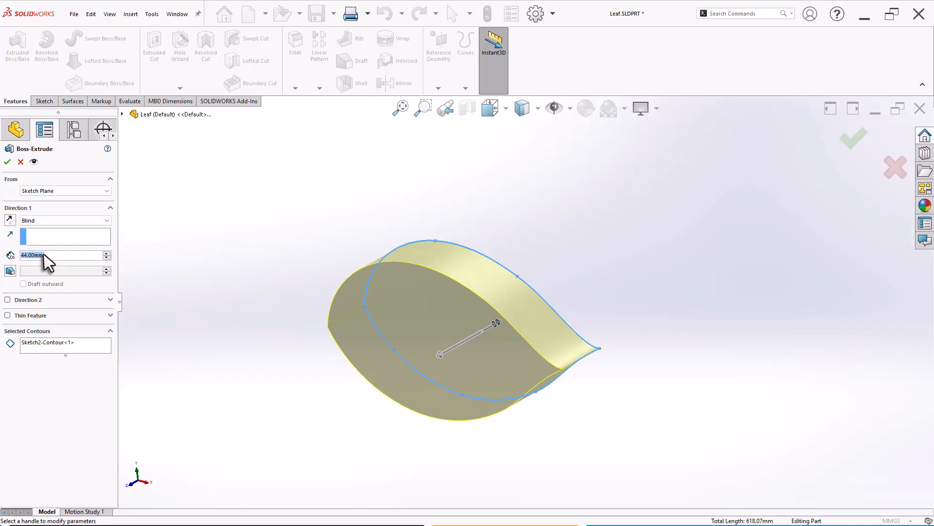
text(20)
key(Return)
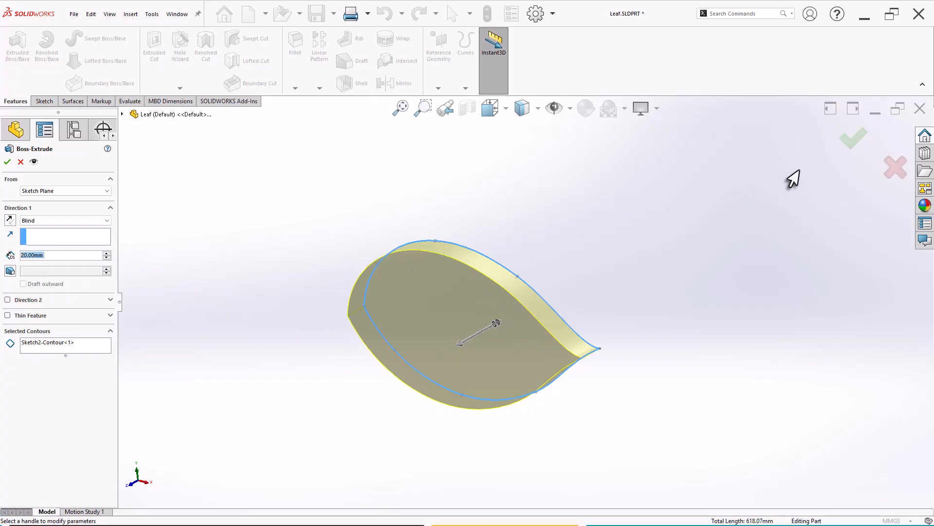
click(847, 144)
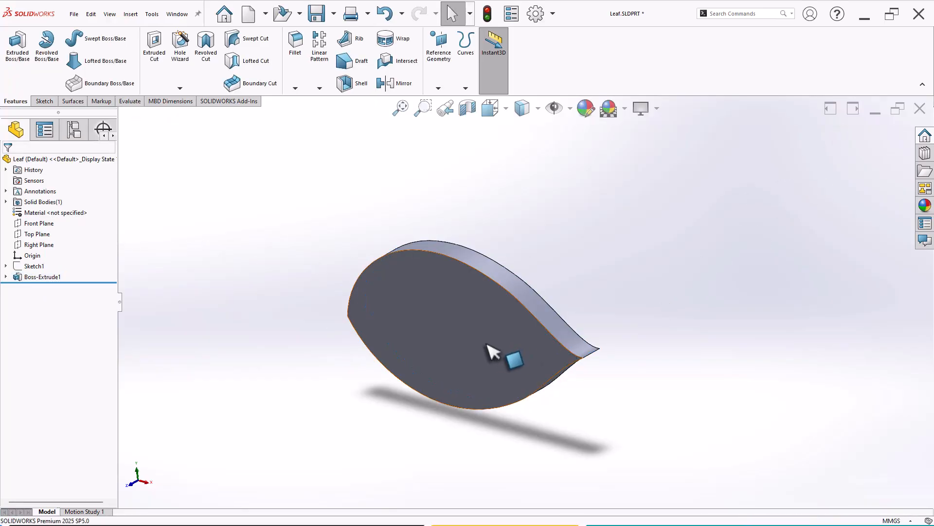
Step: Start a sketch on the front face of the leaf body and convert the face's outline into sketch entities
middle_drag(501, 356, 448, 326)
click(449, 326)
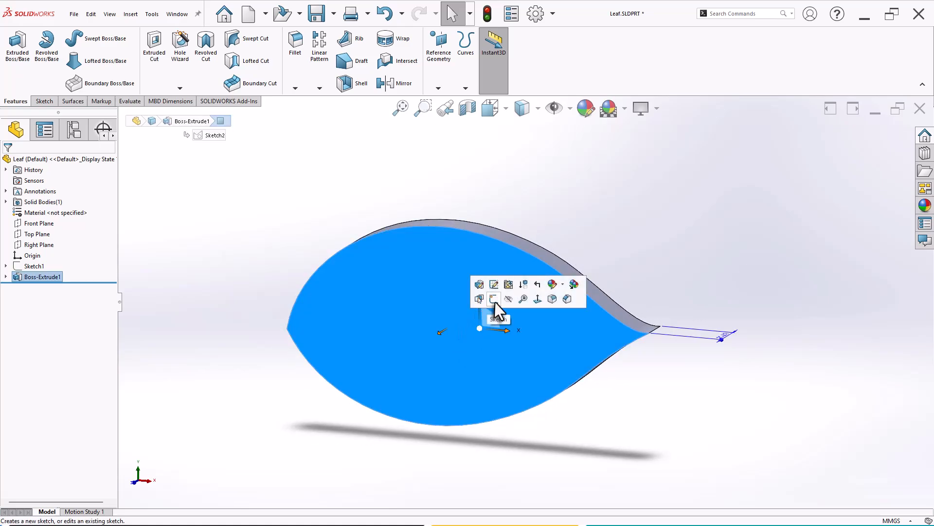
click(494, 301)
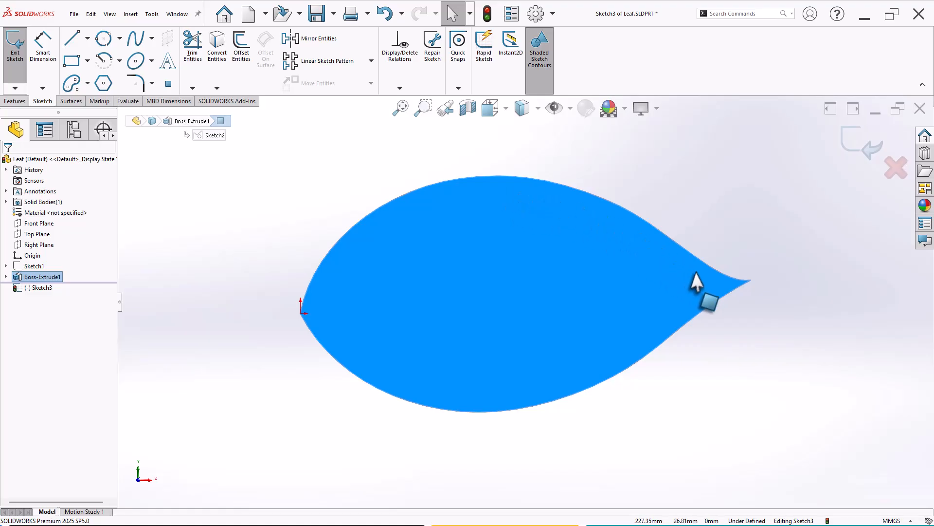
click(218, 57)
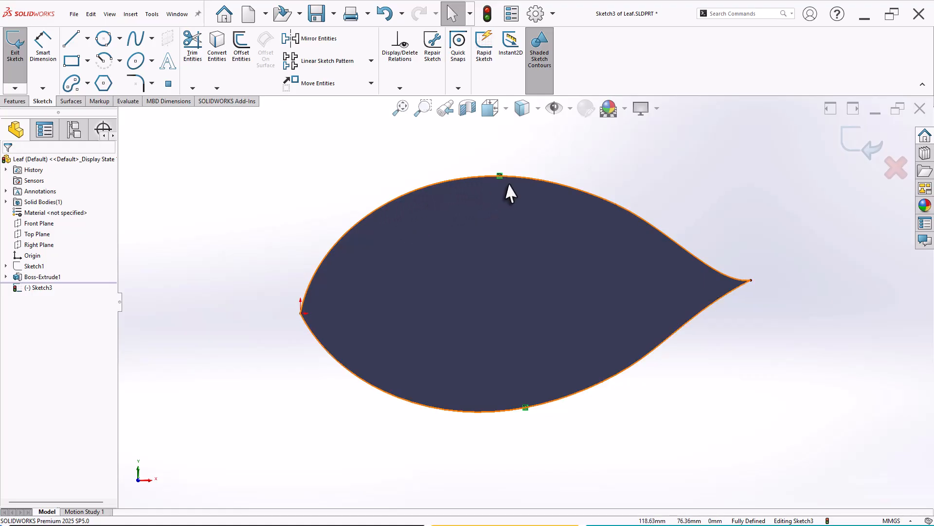
Step: Extrude the converted leaf outline as a 20 mm blind boss with a 15° inward draft, then save the part
middle_drag(382, 281, 377, 242)
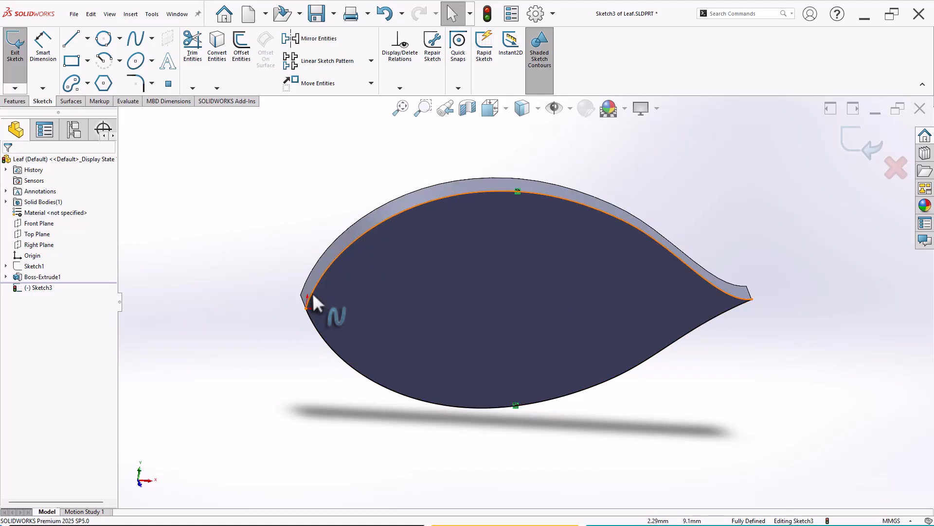
middle_drag(450, 296, 411, 261)
click(14, 101)
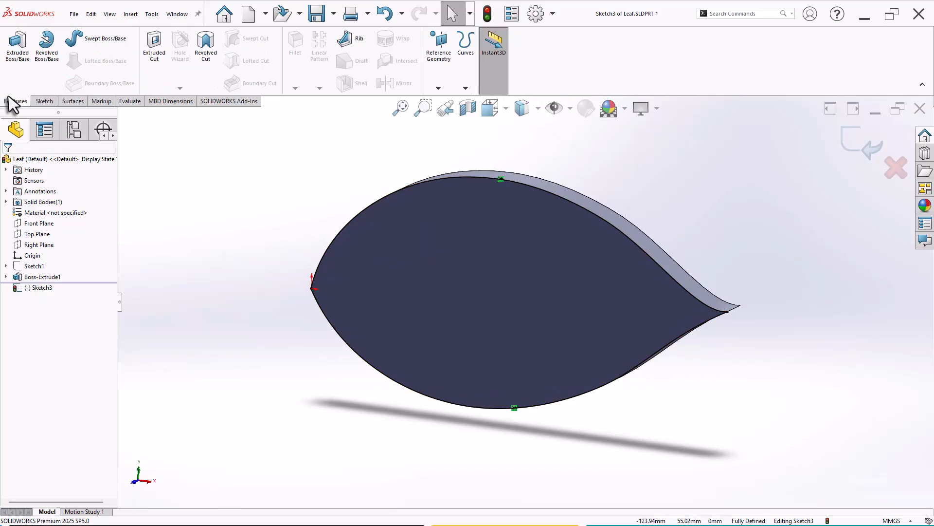
click(15, 61)
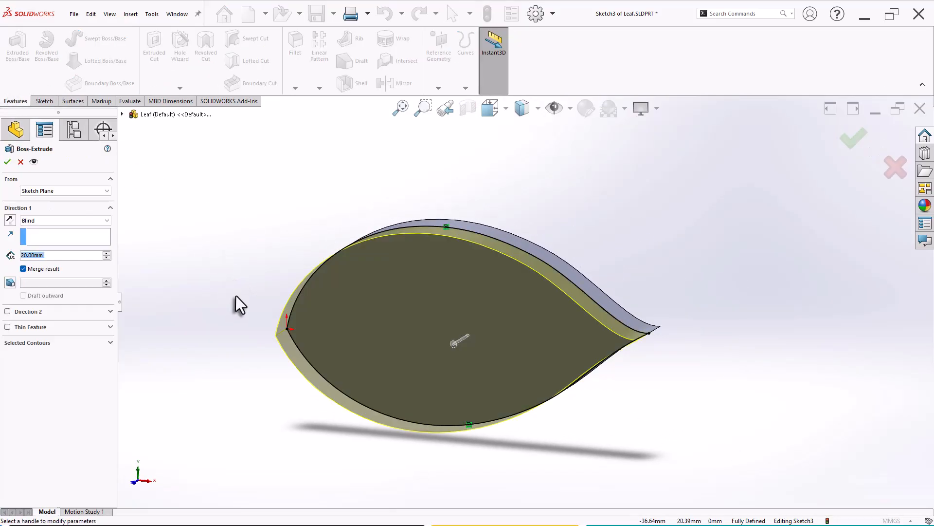
click(9, 283)
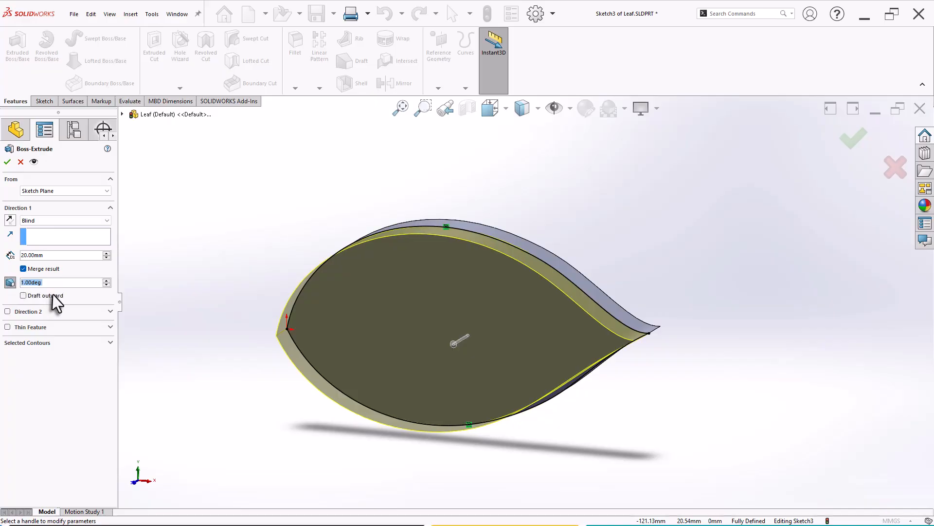
click(107, 280)
click(107, 280)
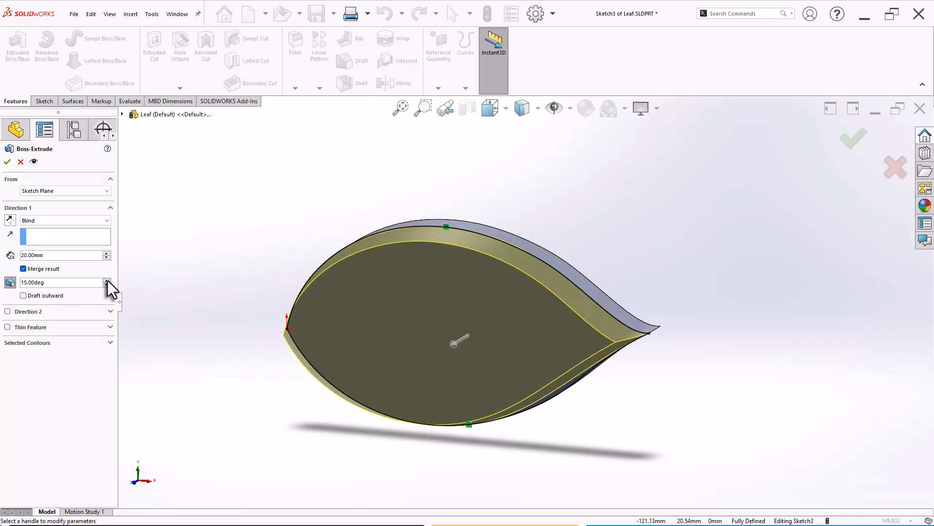
middle_drag(191, 325, 267, 179)
click(8, 162)
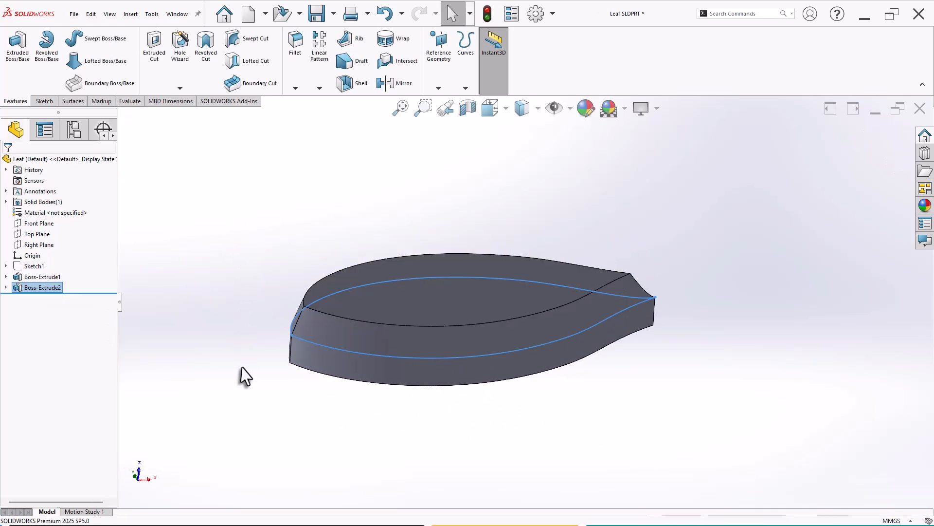
middle_drag(244, 375, 348, 257)
click(317, 14)
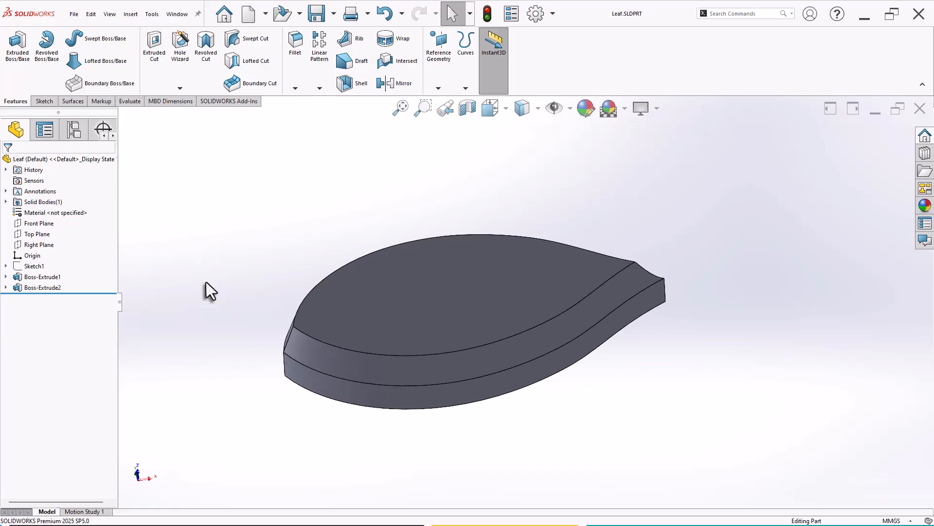
Step: Edit Sketch2, move the upper spline's middle point to about (92.0, 66.2) mm, and rotate the tangent handle nearer the tip to about -5.8°
click(6, 277)
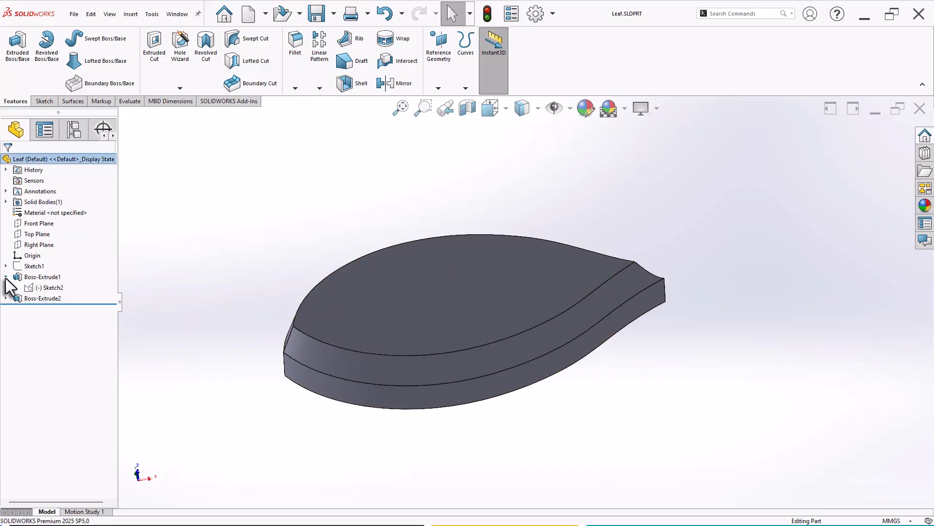
click(49, 288)
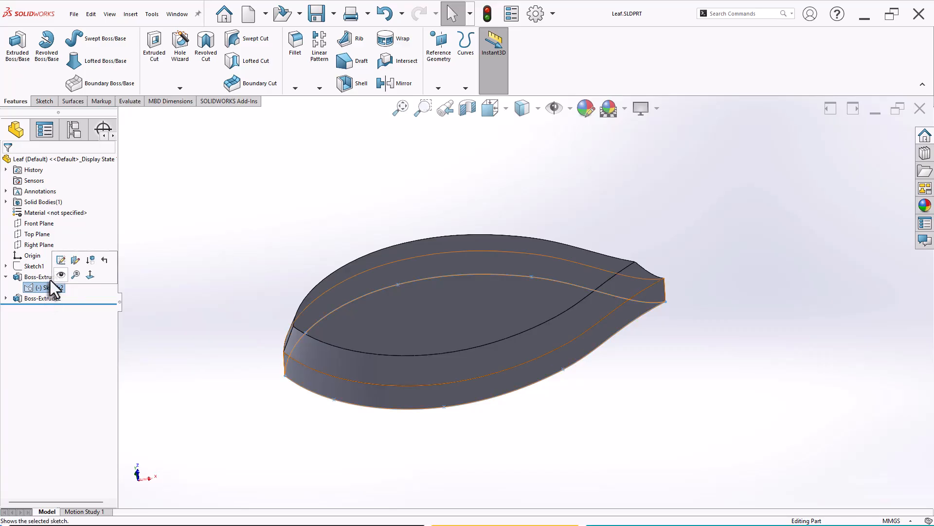
click(60, 260)
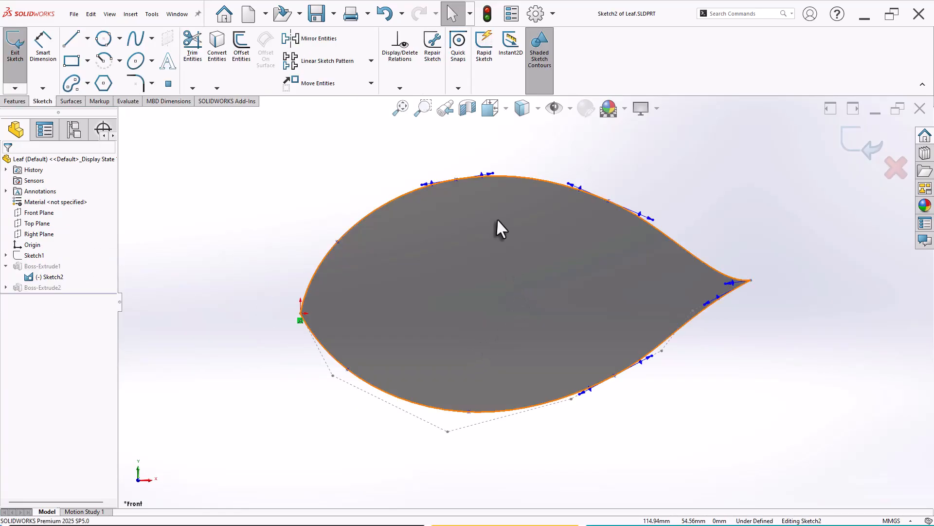
click(456, 179)
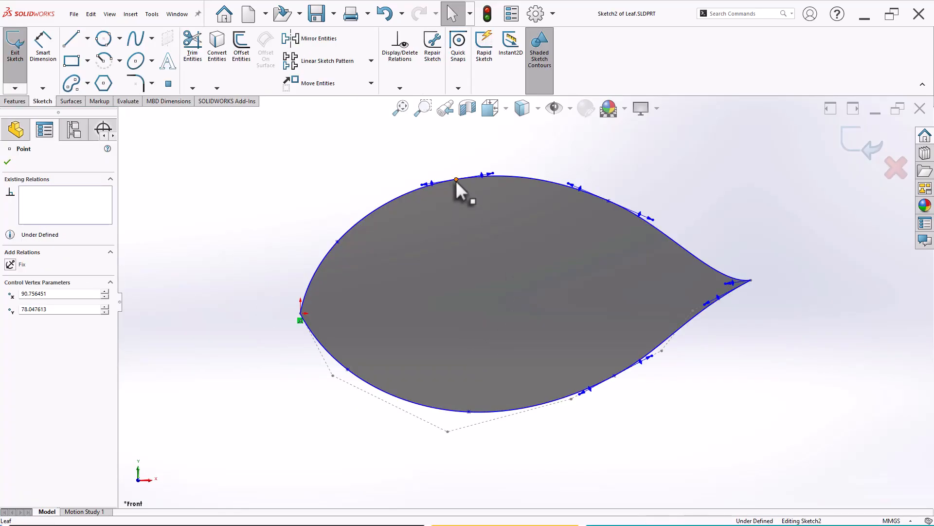
drag(457, 186, 458, 200)
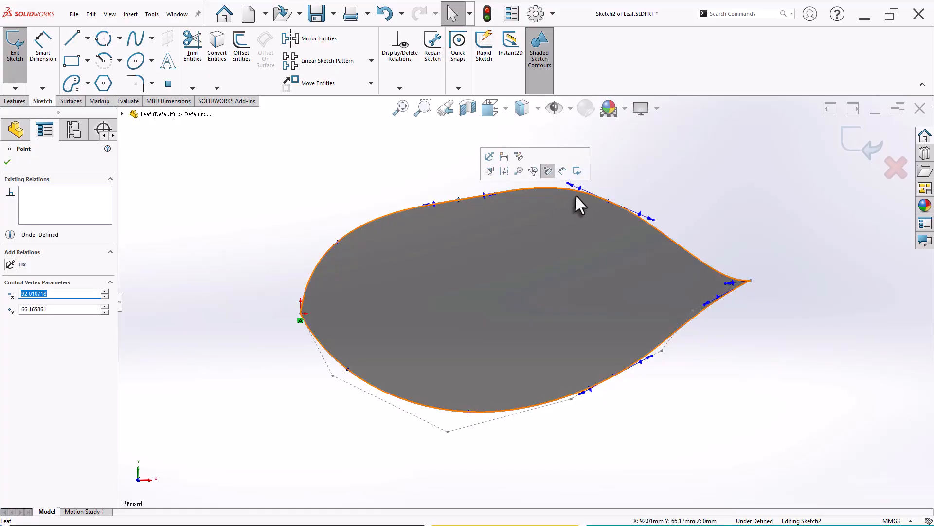
drag(568, 182, 609, 201)
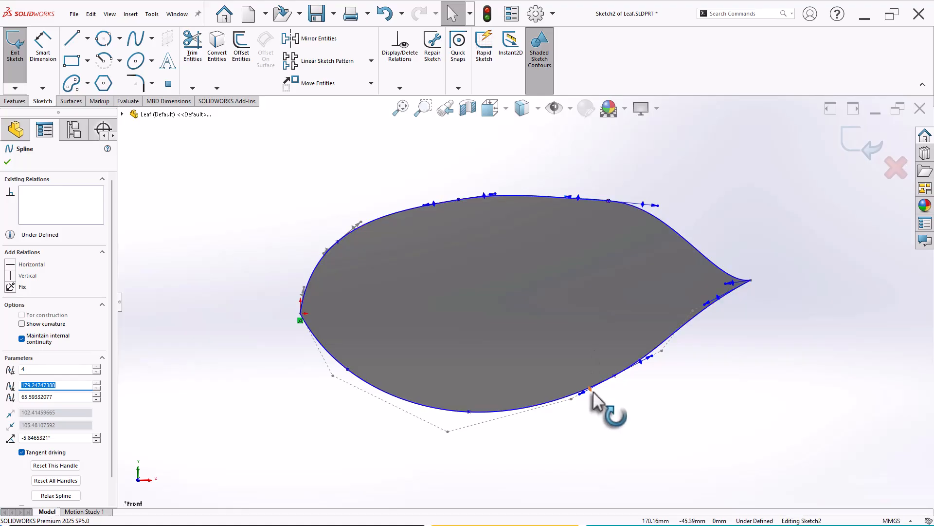
Step: Rotate the lower spline's tangent handle nearer the tip to about 10.4° and exit the sketch to update both extrusions
drag(591, 389, 586, 383)
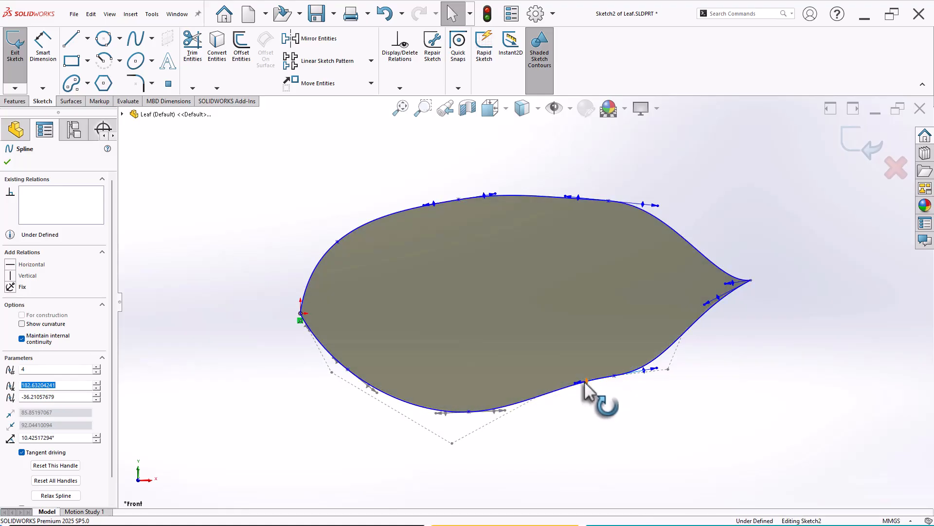
click(766, 396)
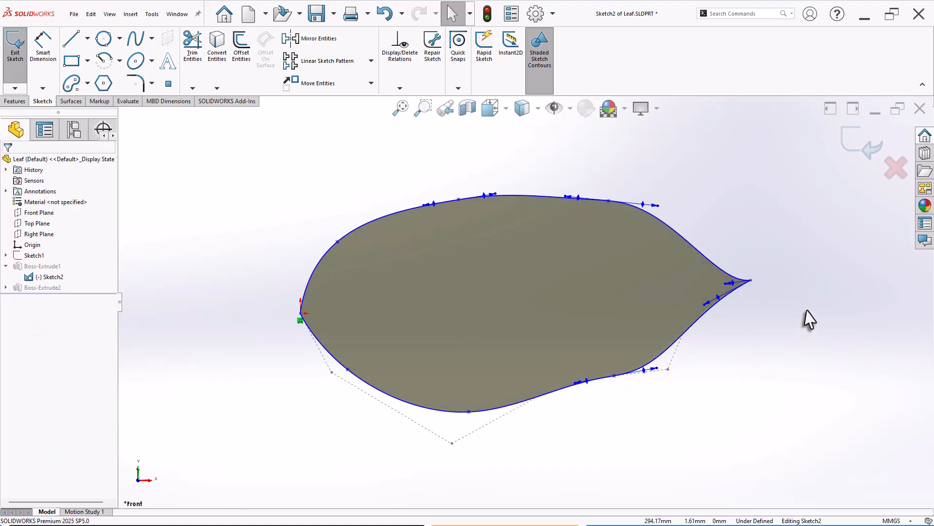
click(849, 148)
mouse_move(548, 288)
middle_down()
mouse_move(584, 236)
mouse_move(602, 305)
mouse_move(523, 185)
mouse_move(546, 269)
mouse_move(501, 207)
mouse_move(496, 340)
mouse_move(511, 318)
mouse_move(509, 299)
mouse_move(513, 313)
middle_up()
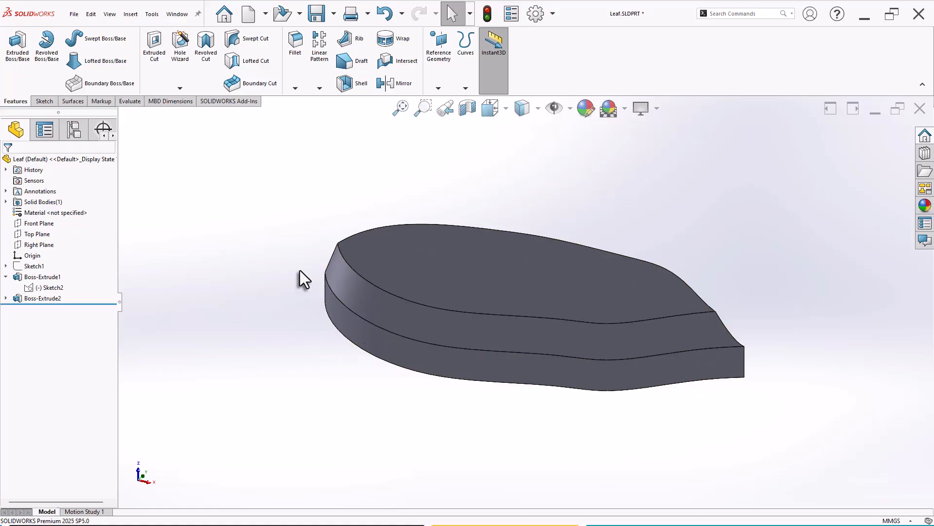
middle_drag(301, 272, 709, 274)
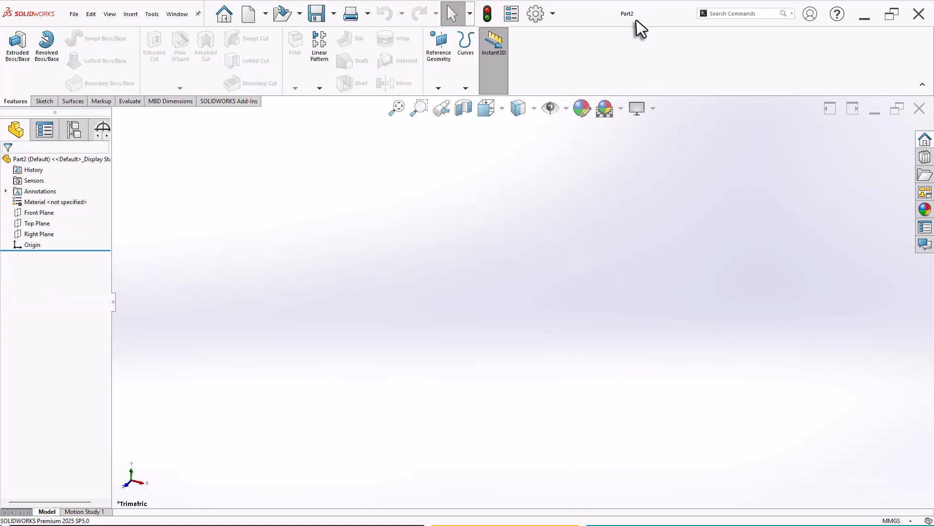
Step: Sketch on the Front Plane a horizontal line about 73 mm long from the origin, continued by a tangent semicircular arc of about 20 mm radius
click(48, 213)
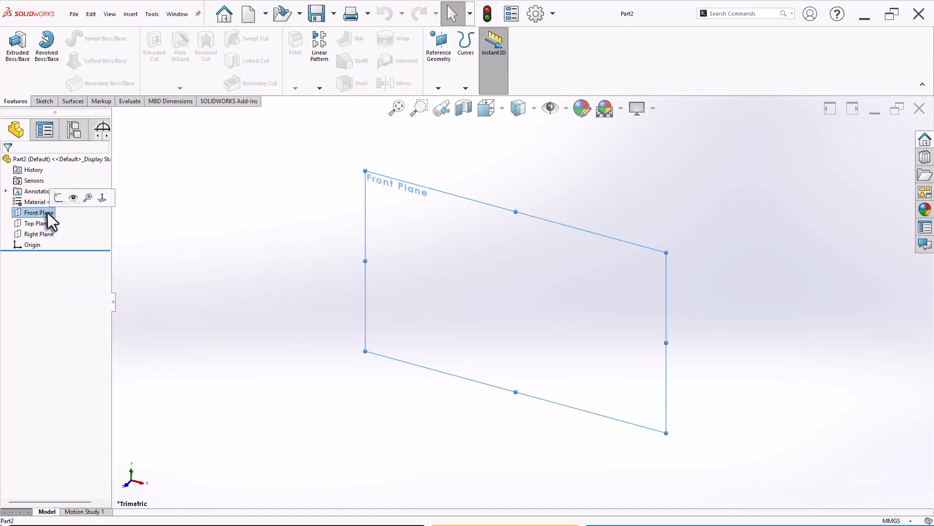
click(57, 198)
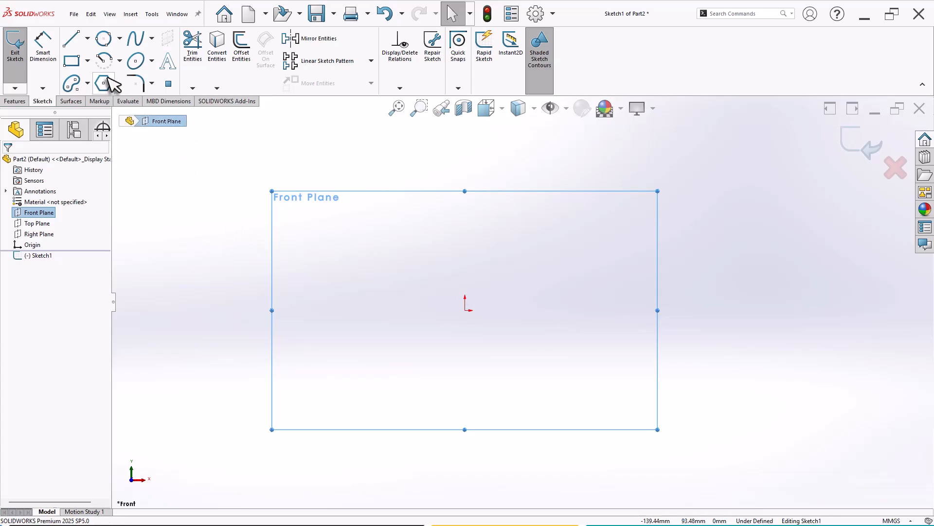
click(465, 310)
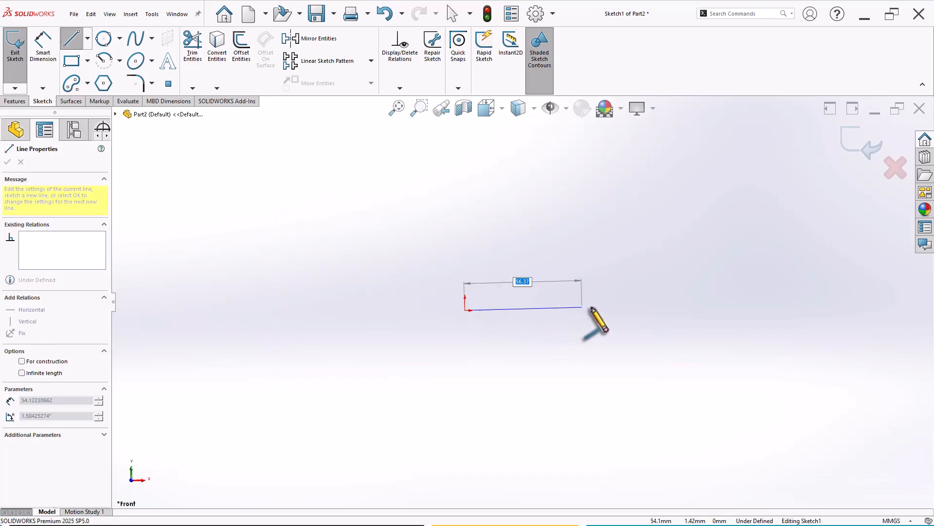
click(625, 310)
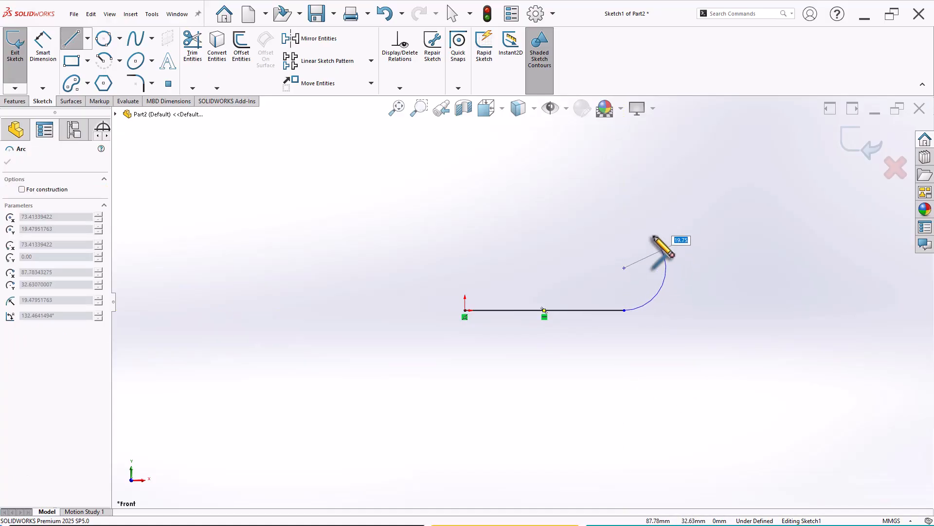
click(625, 223)
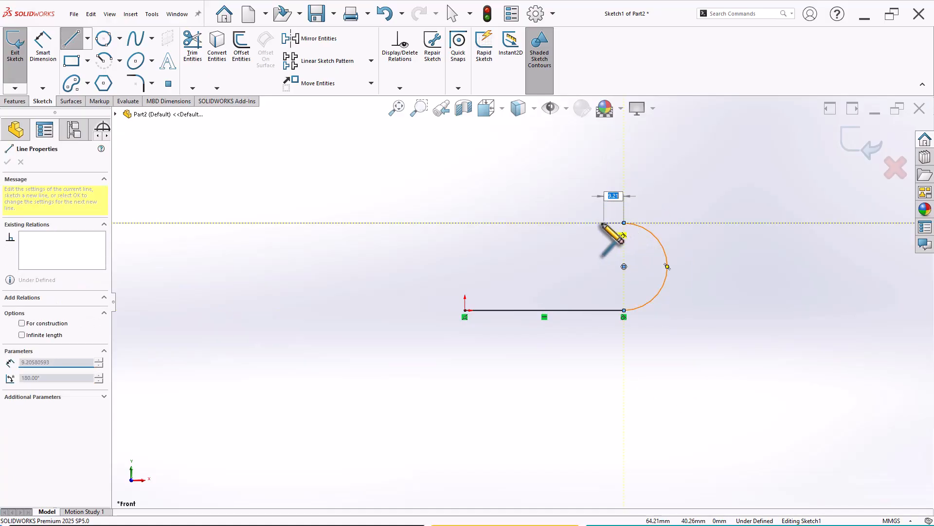
Step: Close the profile with an upper horizontal line, a 45° sloping line about 36 mm long, and a vertical line down to the origin
click(520, 223)
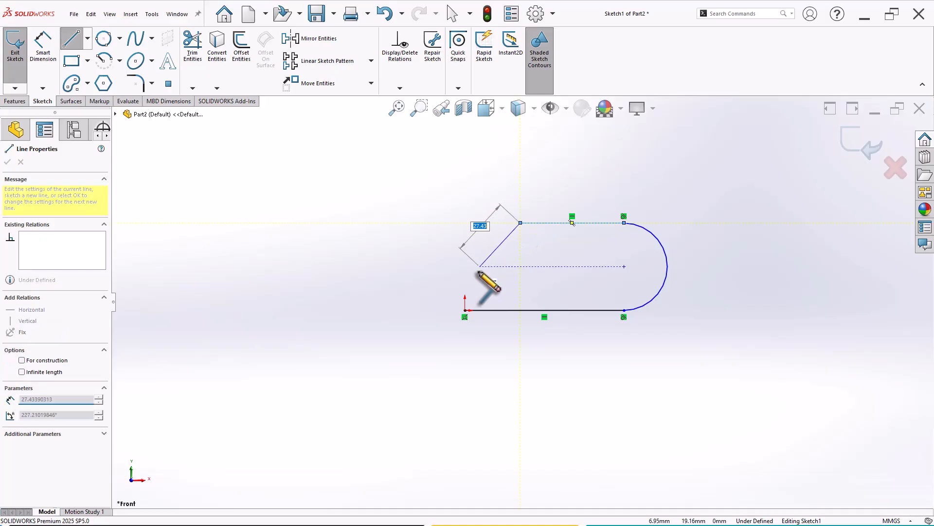
click(465, 278)
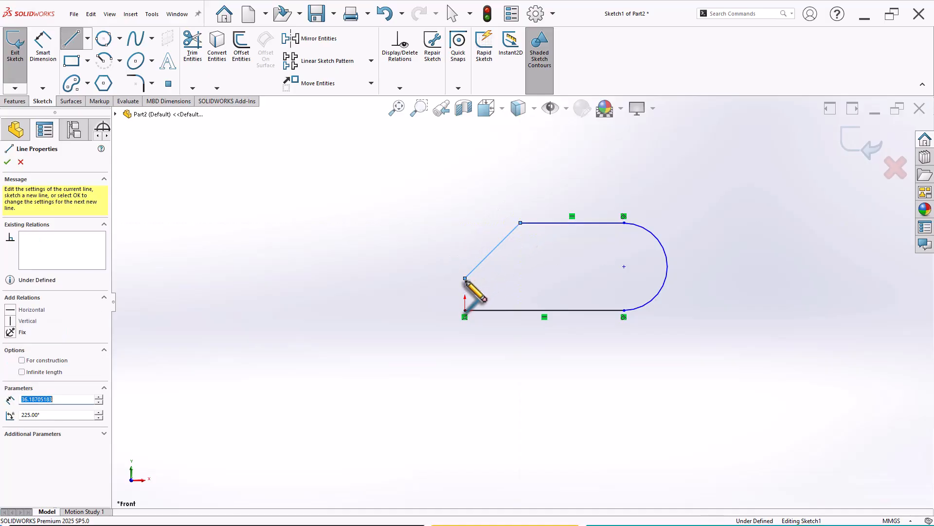
click(465, 310)
right_click(376, 214)
click(398, 222)
scroll(810, 247, down, 1)
scroll(803, 253, down, 1)
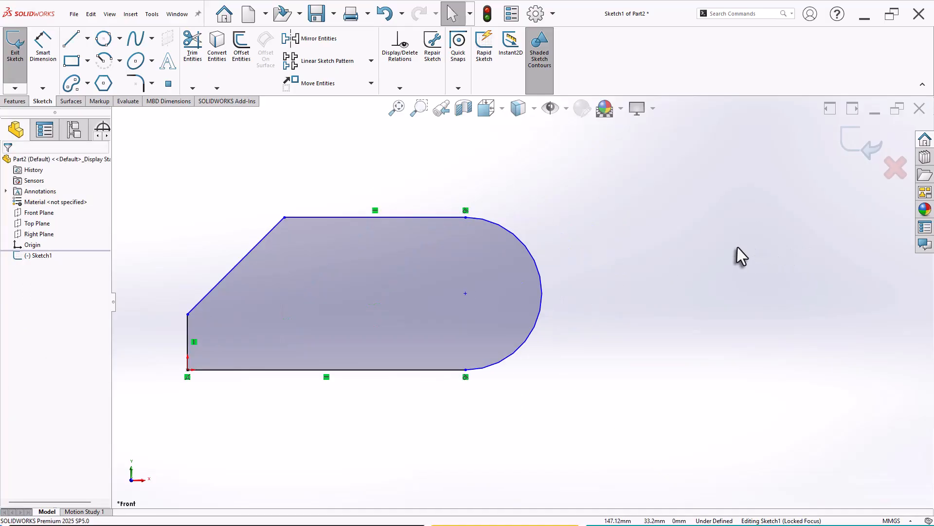
scroll(515, 251, up, 1)
Step: Extrude the closed profile as a blind boss 10 mm deep
click(15, 101)
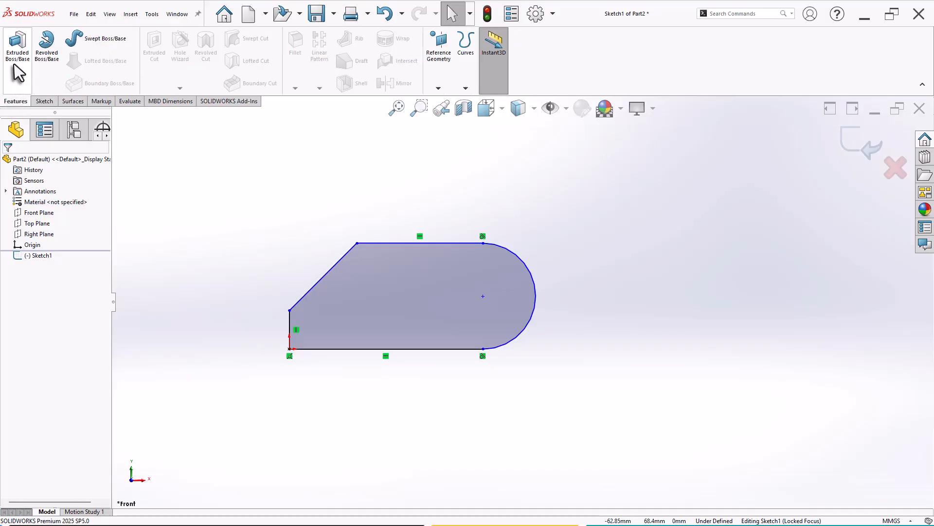
click(17, 46)
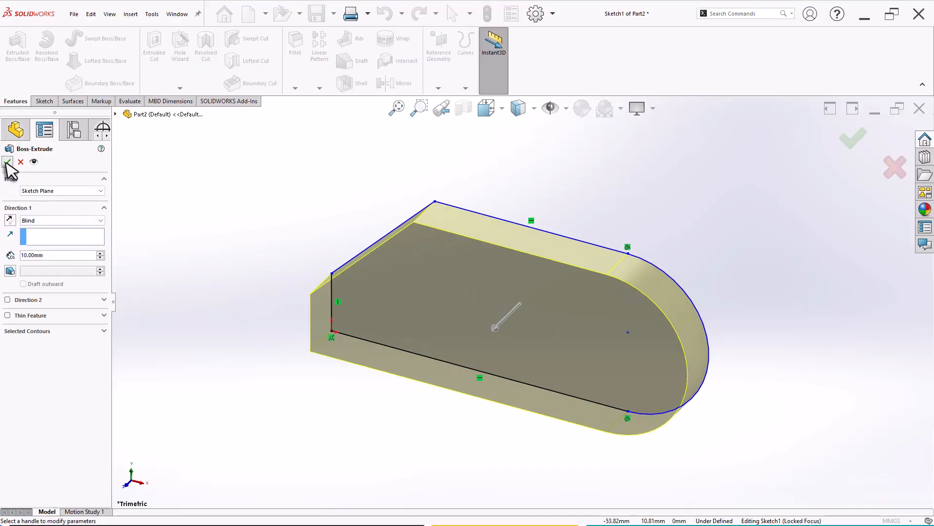
click(7, 162)
middle_drag(638, 229, 648, 254)
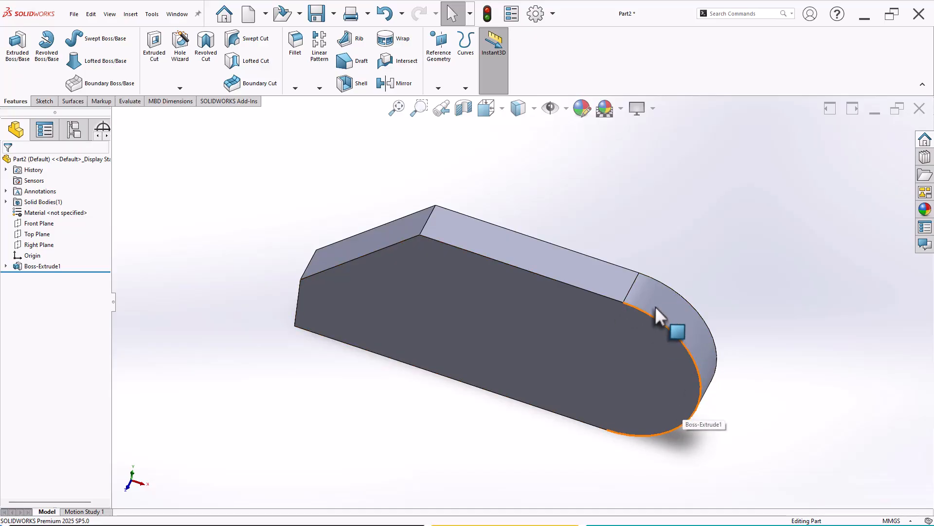
Step: Edit the boss's profile sketch, fit a constrained spline to the arc and its two adjoining horizontal lines, and exit the sketch
click(6, 266)
click(39, 276)
click(48, 248)
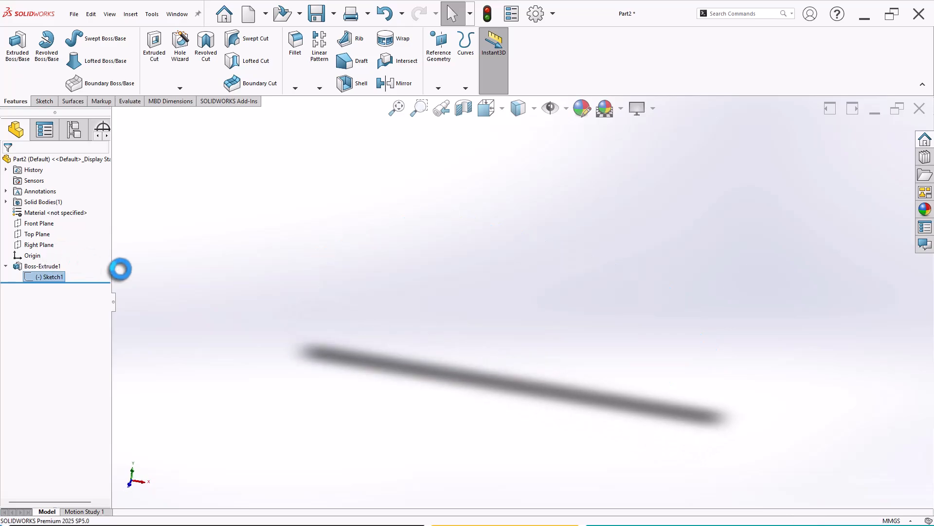
mouse_move(279, 183)
mouse_down()
mouse_move(714, 418)
mouse_move(392, 230)
mouse_up()
click(658, 258)
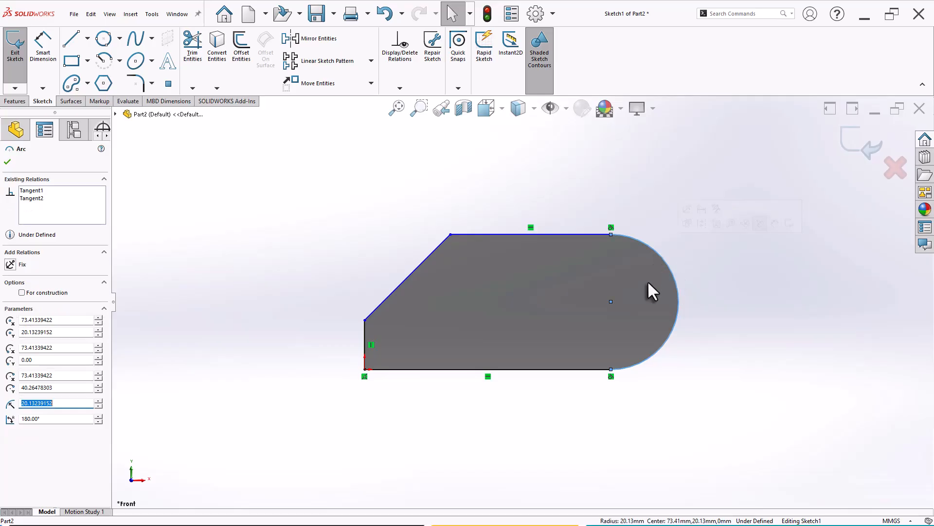
ctrl+click(583, 370)
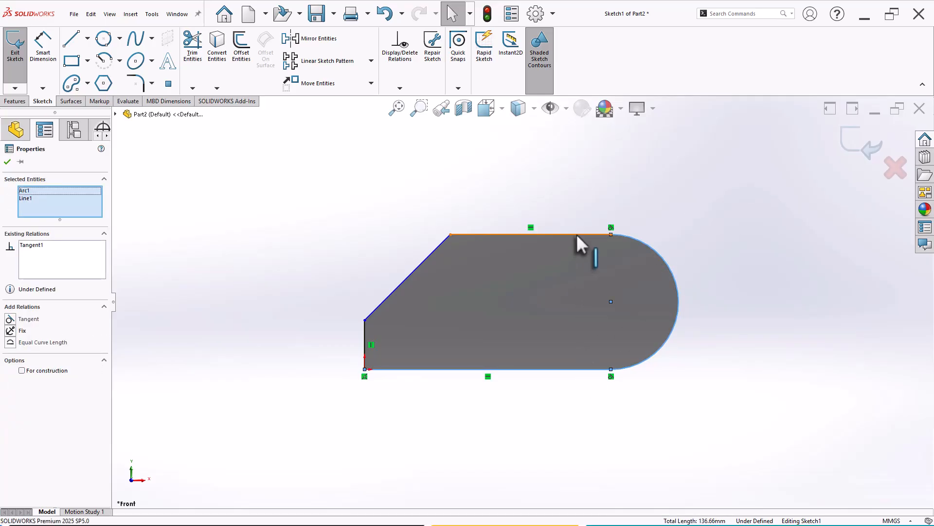
ctrl+click(577, 234)
click(152, 14)
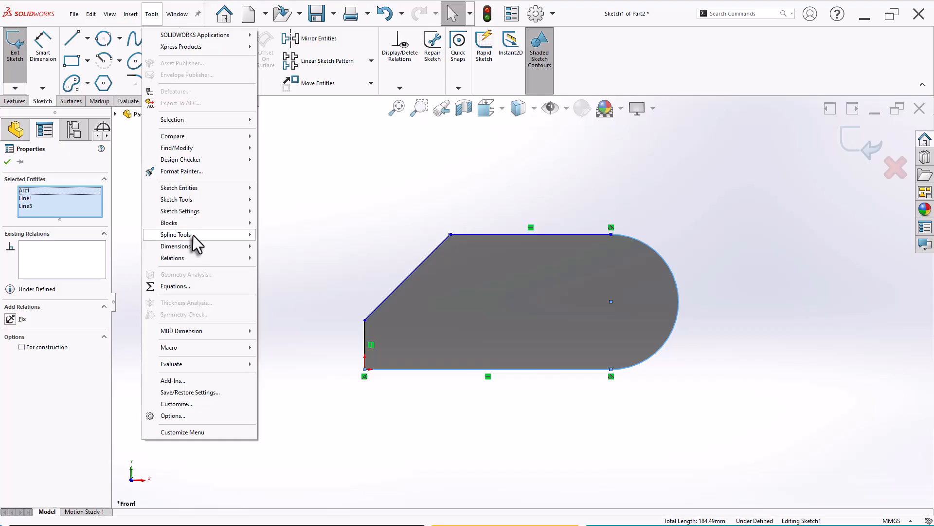
mouse_move(191, 235)
click(299, 329)
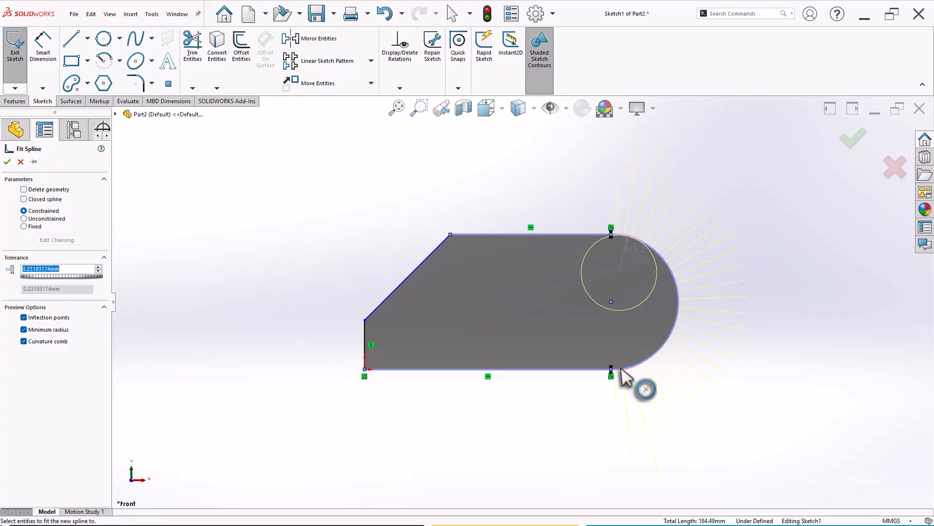
click(852, 142)
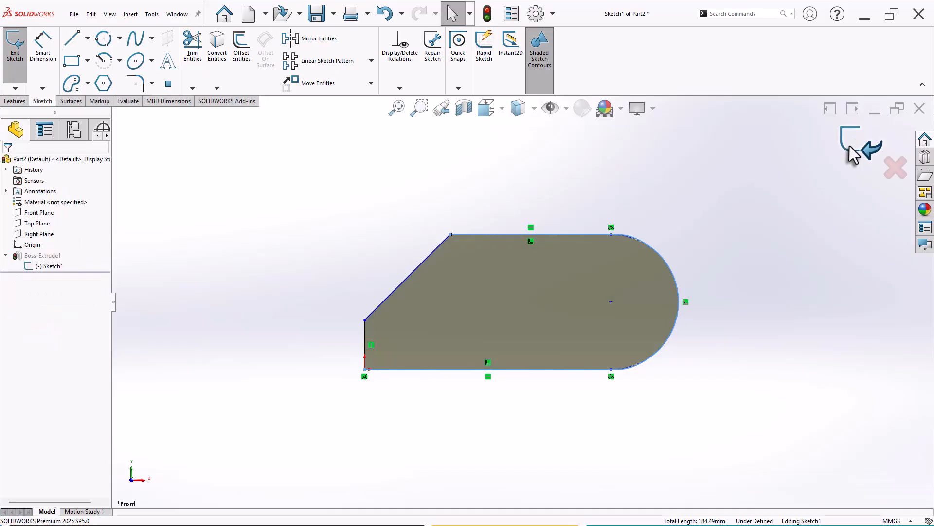
click(849, 147)
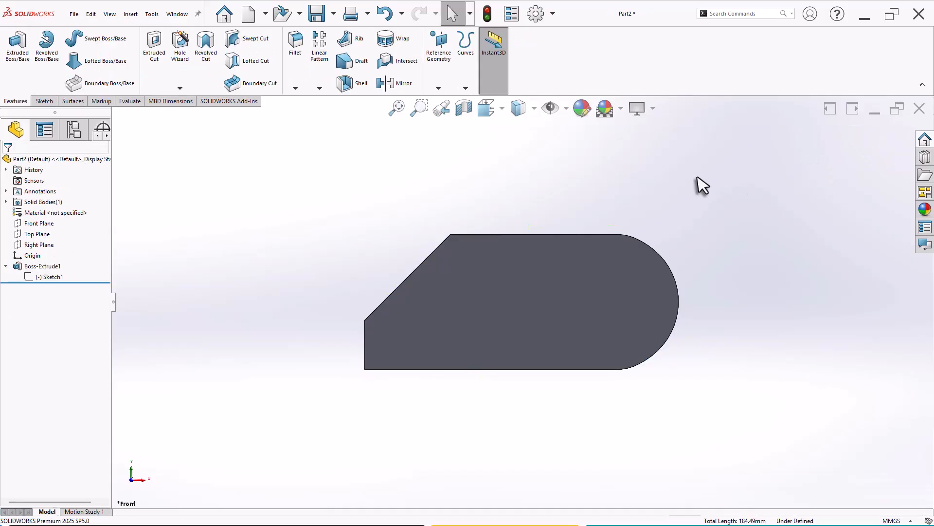
mouse_move(699, 183)
middle_down()
mouse_move(695, 325)
mouse_move(666, 364)
middle_up()
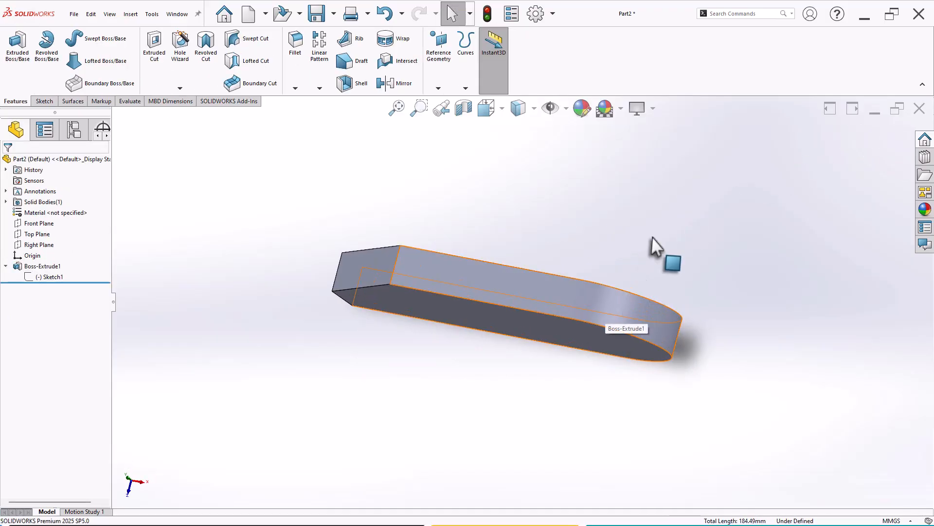
middle_drag(653, 247, 586, 335)
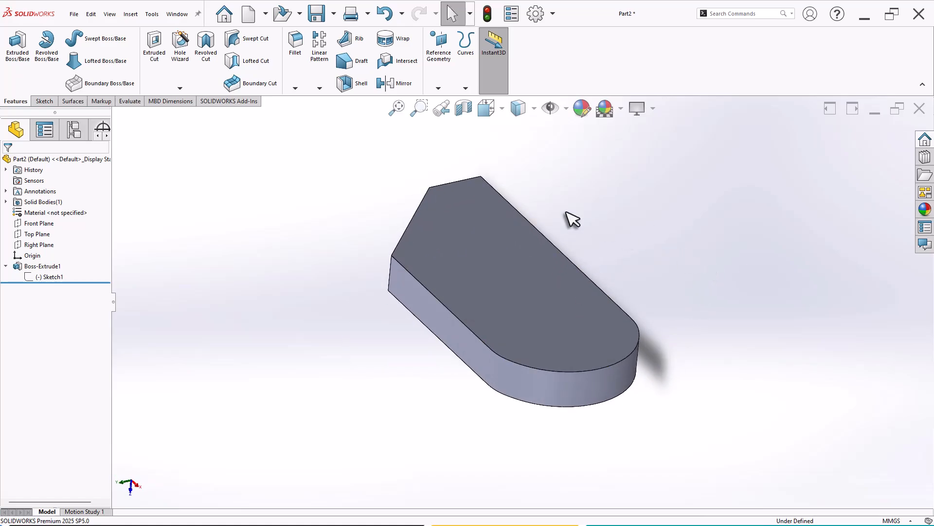